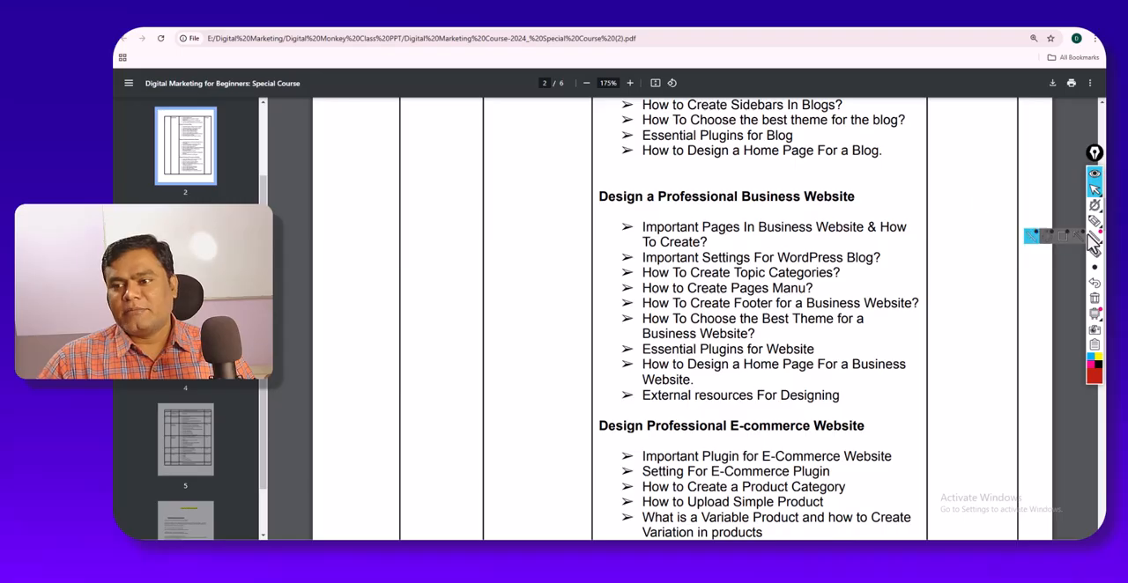
- Underline the words in the "Design a Professional Business Website" heading with the red annotation pen
left_click(1095, 220)
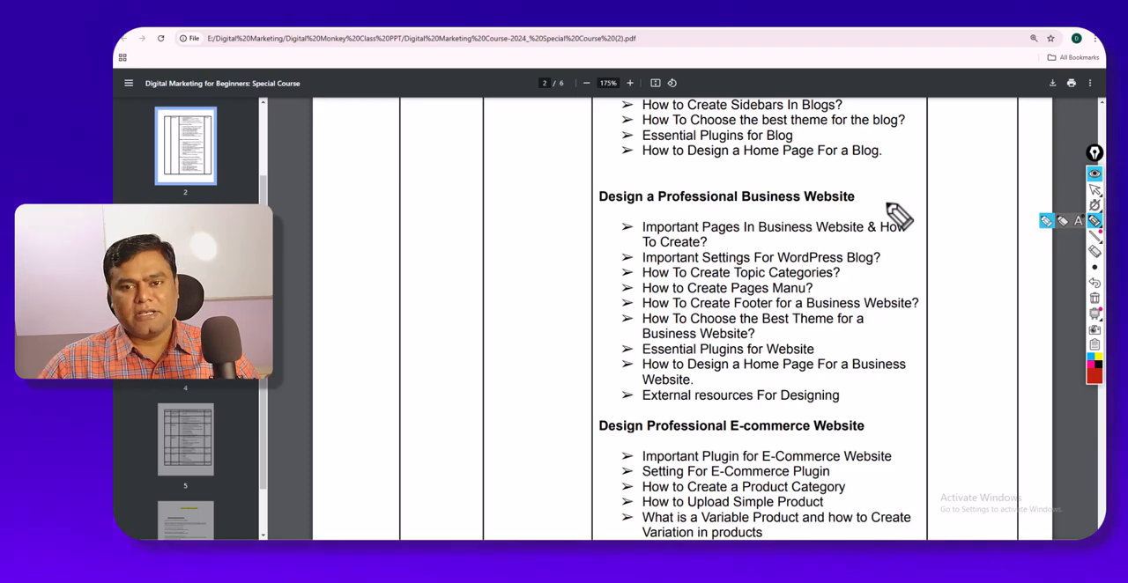
left_click(637, 202)
left_click_drag(644, 210, 674, 211)
left_click(754, 208)
left_click_drag(751, 209, 787, 210)
left_click_drag(806, 209, 848, 209)
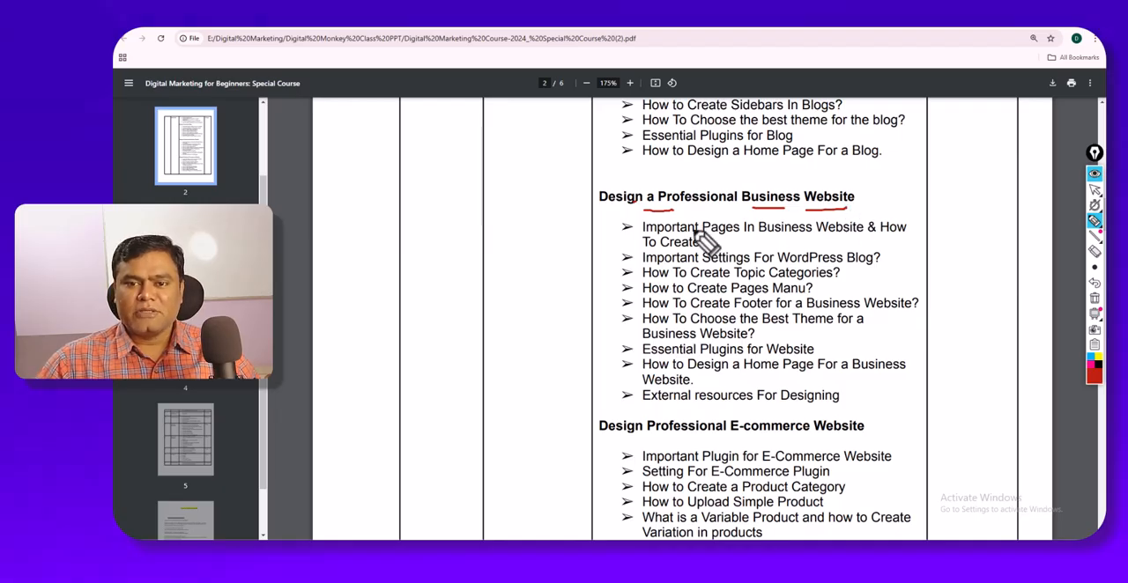
- Mark the business website topics from important pages to essential plugins with ticks and underlines, and handwrite "Elementor Pro" beside them
mouse_move(668, 212)
left_mouse_down()
mouse_move(751, 211)
mouse_move(814, 236)
mouse_move(878, 236)
left_mouse_up()
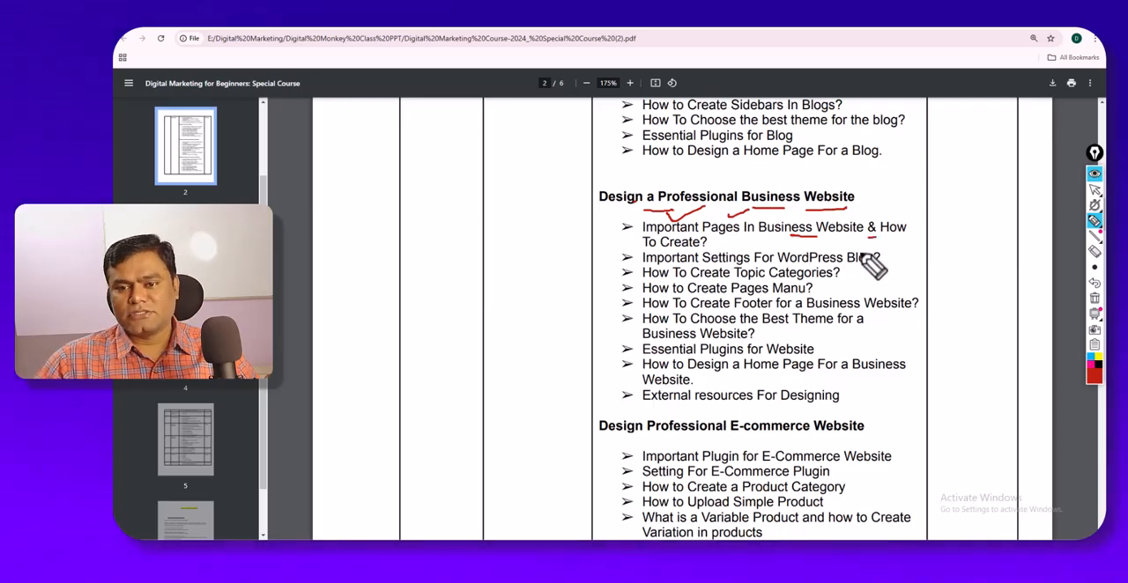
mouse_move(879, 258)
left_mouse_down()
mouse_move(910, 249)
mouse_move(840, 275)
mouse_move(934, 285)
left_mouse_up()
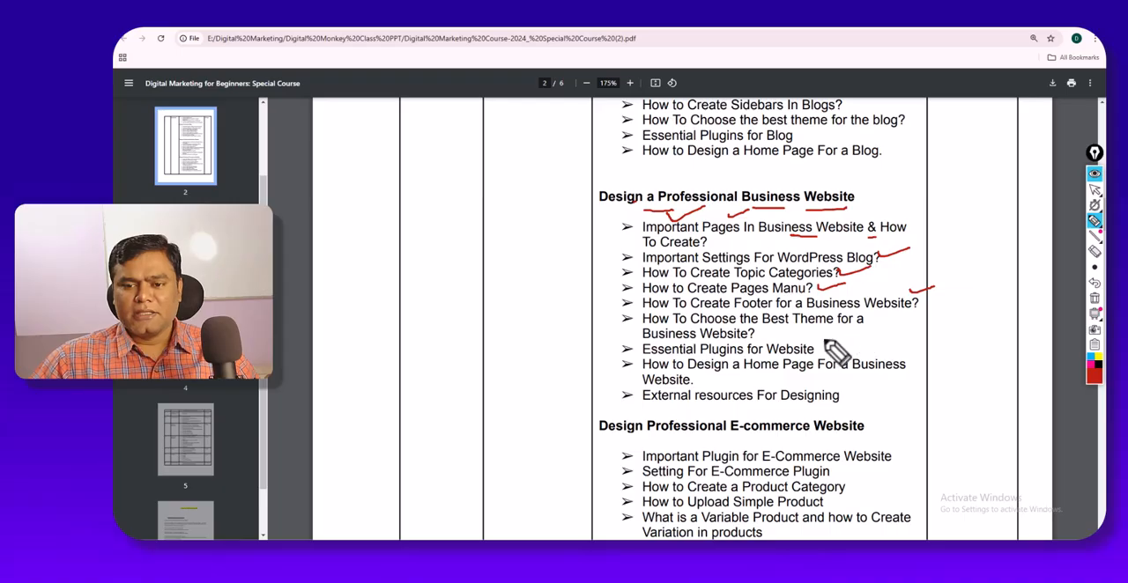
mouse_move(766, 329)
left_mouse_down()
mouse_move(819, 318)
mouse_move(892, 346)
mouse_move(929, 320)
mouse_move(991, 311)
mouse_move(1007, 314)
mouse_move(1002, 333)
mouse_move(1021, 323)
left_mouse_up()
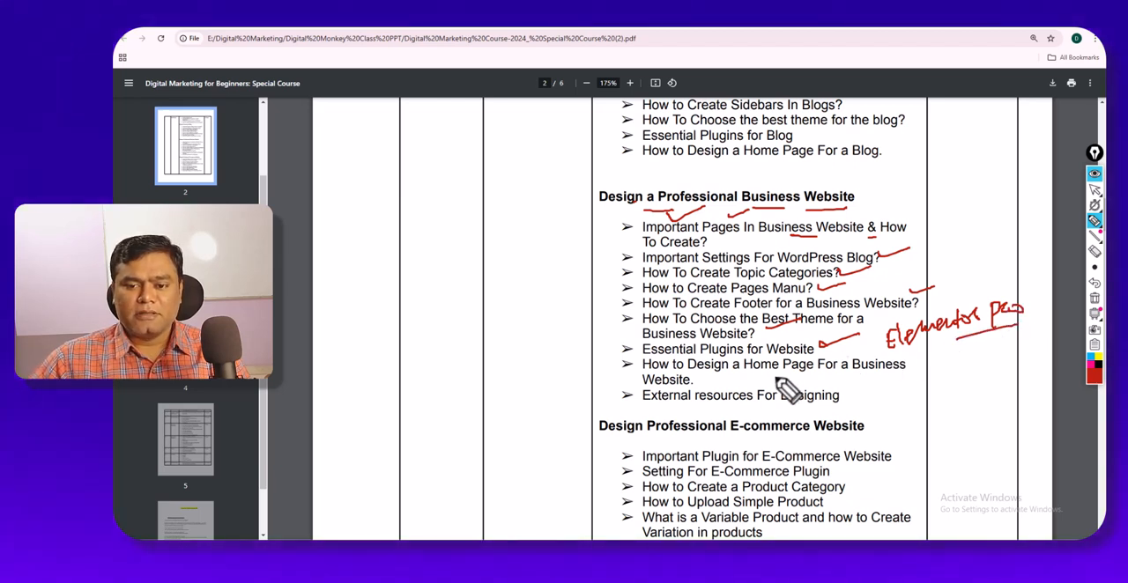
- Underline "Page For a Business" in the home page design topic and handwrite notes about service and website content beside it
left_click_drag(765, 375, 792, 374)
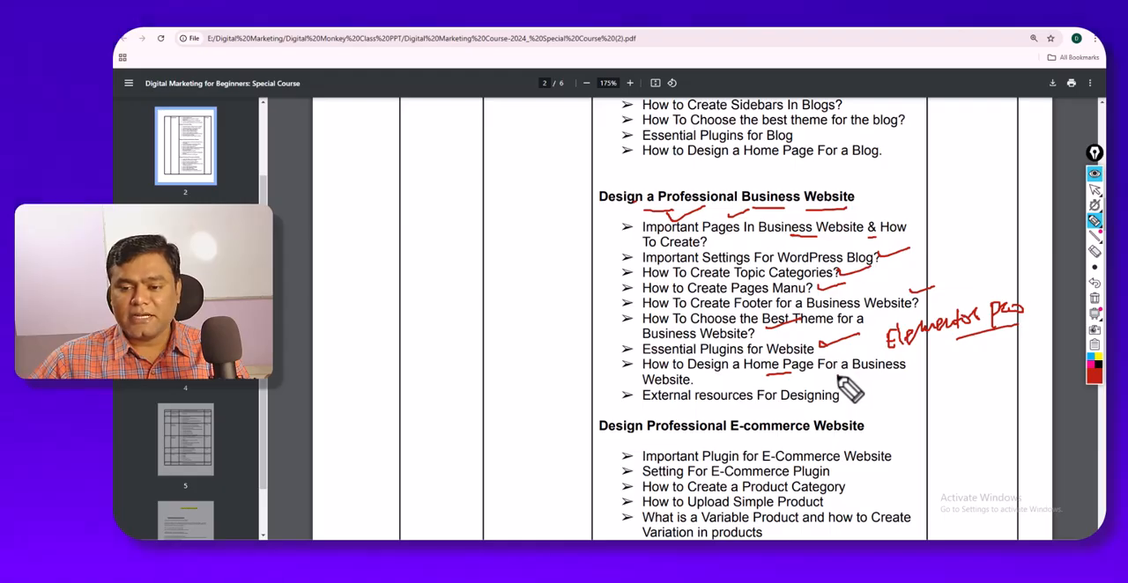
left_click_drag(821, 373, 906, 373)
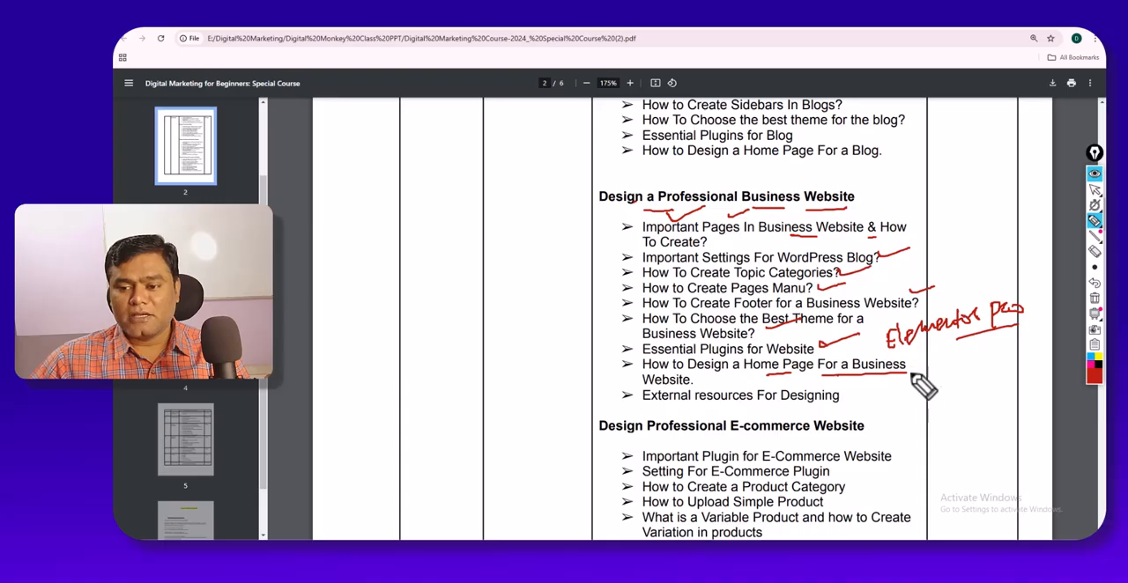
mouse_move(927, 362)
left_mouse_down()
mouse_move(964, 343)
mouse_move(987, 350)
left_mouse_up()
mouse_move(927, 379)
left_mouse_down()
mouse_move(985, 368)
mouse_move(1001, 378)
left_mouse_up()
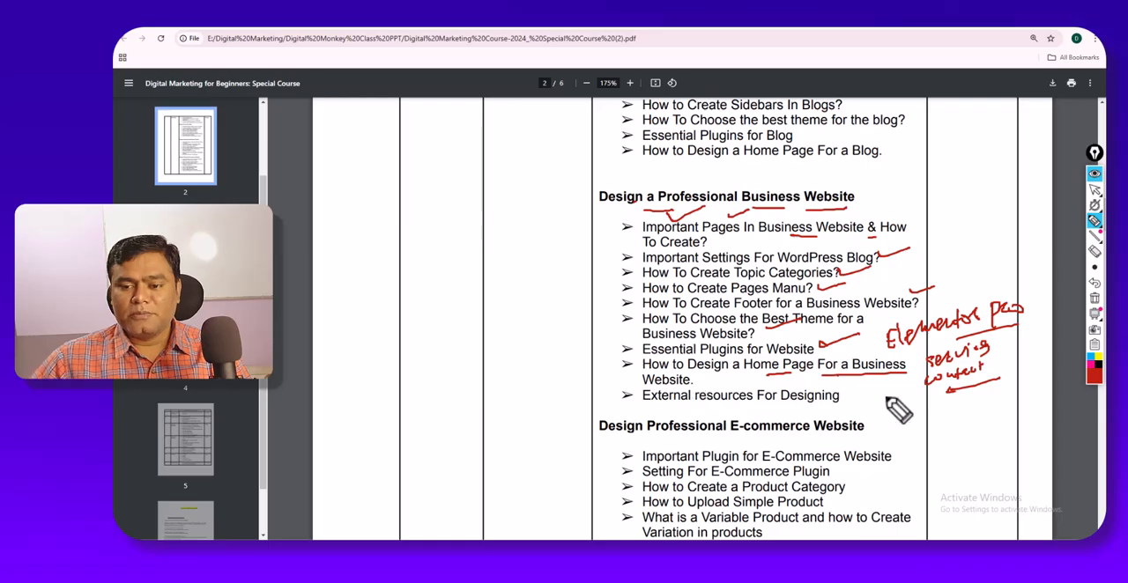
left_click_drag(864, 395, 930, 385)
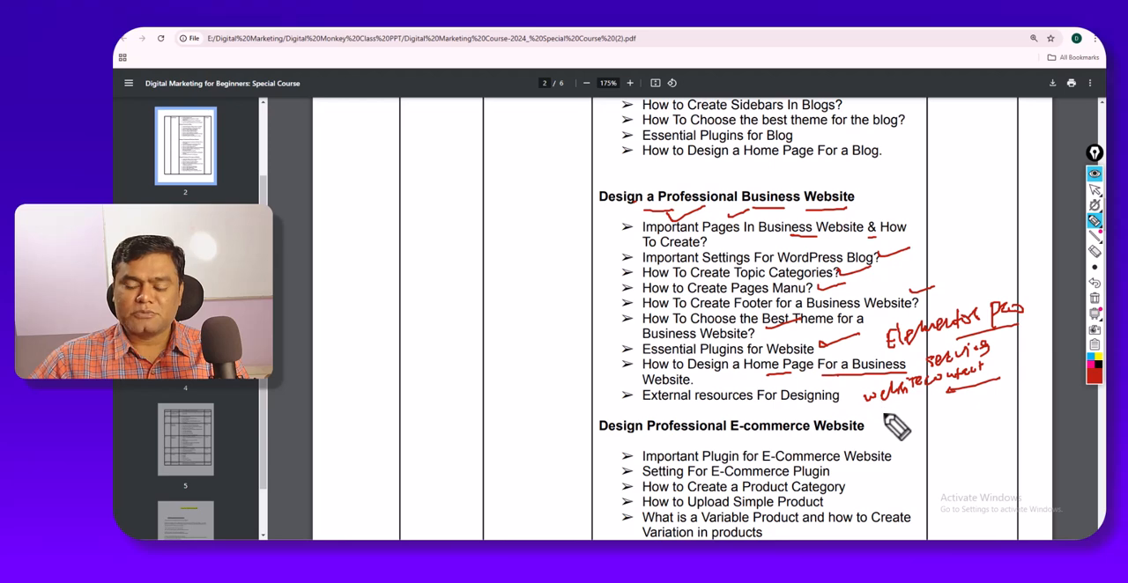
- Clear all pen annotations from the PDF, return to the normal pointer and collapse the annotation tools
left_click(1094, 298)
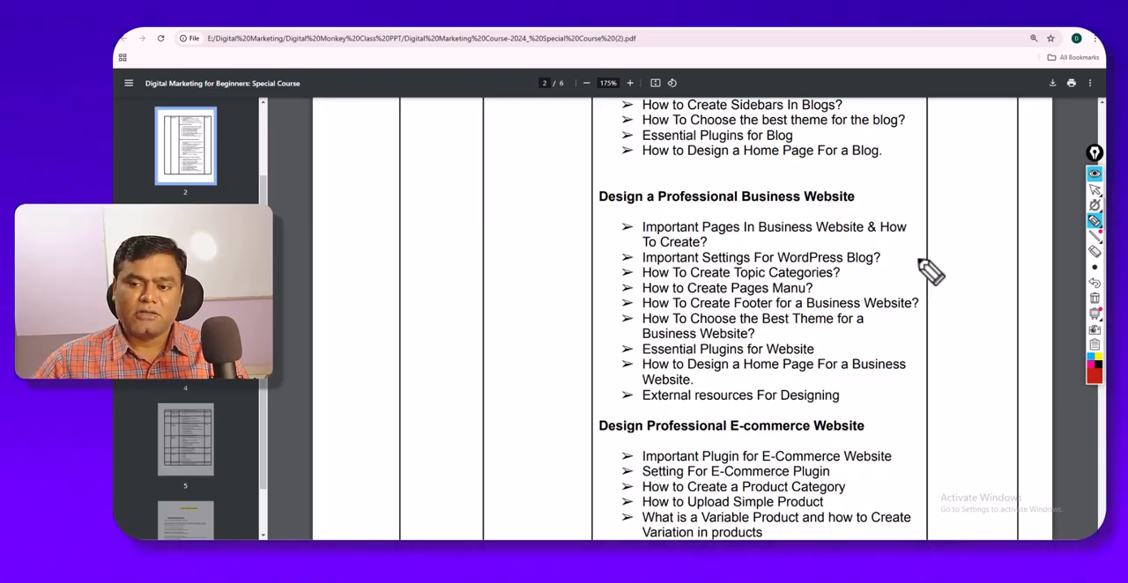
left_click(1096, 191)
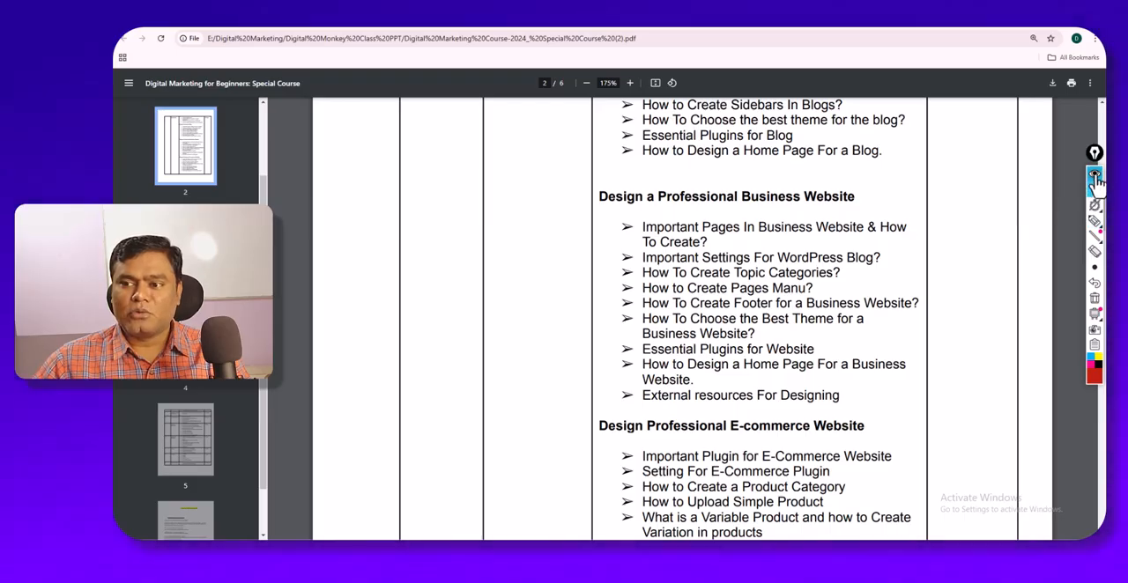
left_click(1095, 178)
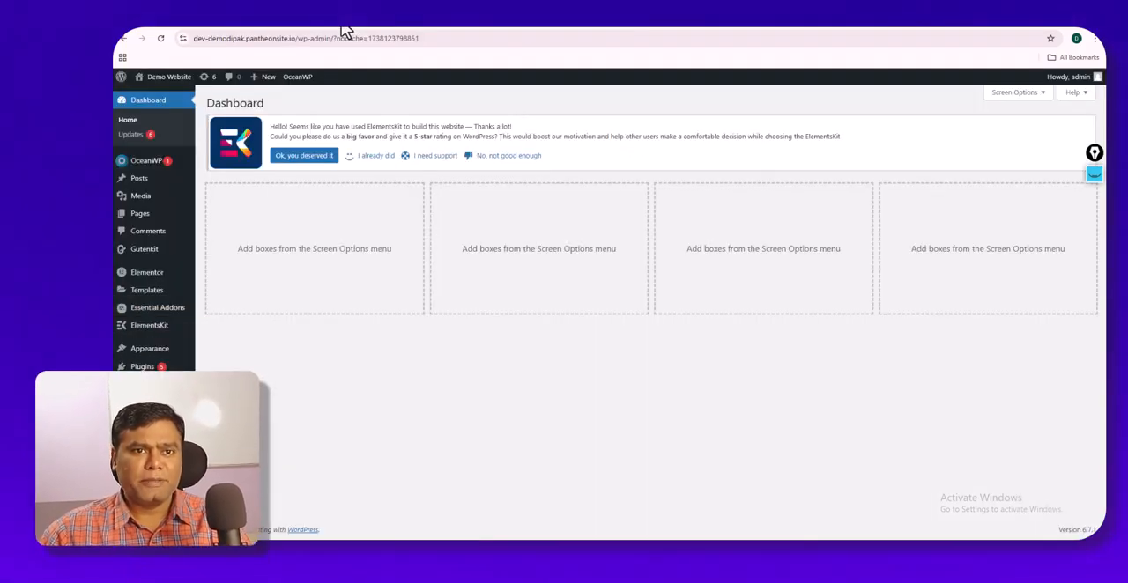
- Move the published Demo page and Sample Page of the WordPress site to the trash
mouse_move(151, 225)
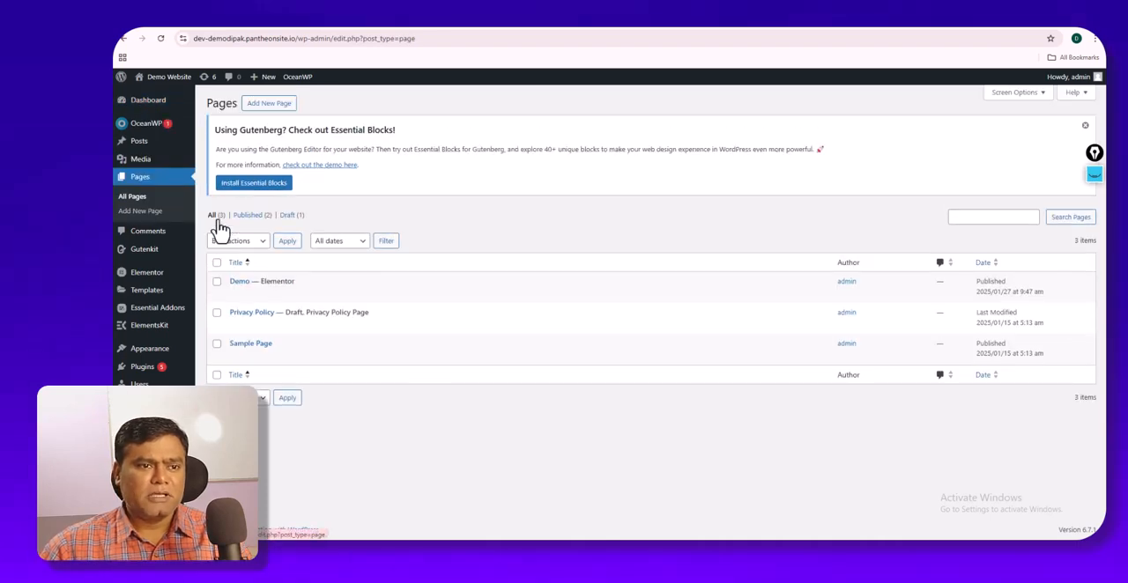
mouse_move(246, 294)
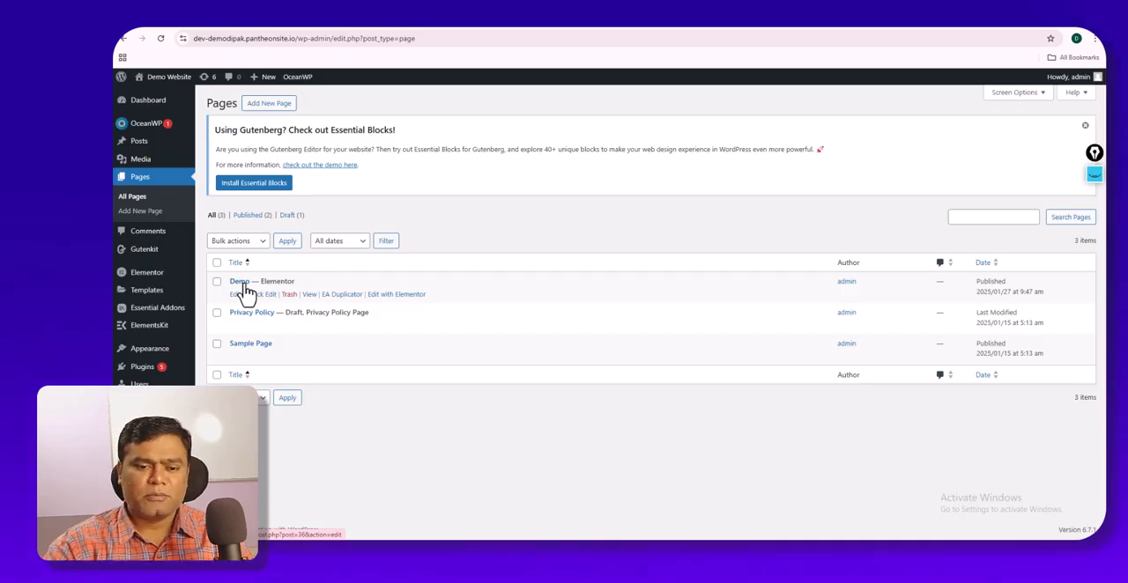
left_click(287, 296)
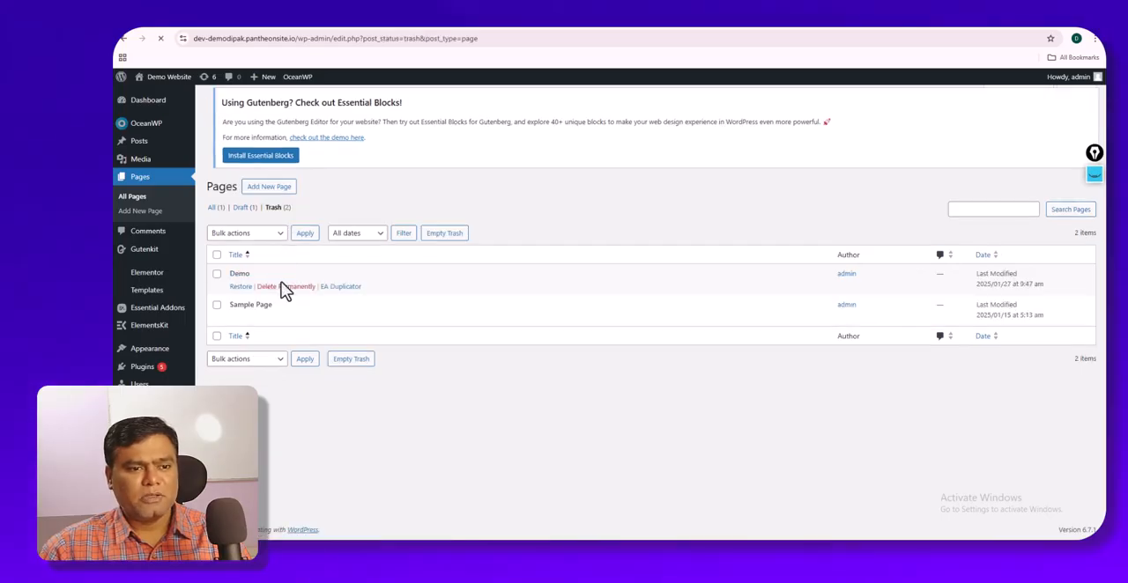
- Permanently delete Sample Page from the trash and return to the list of all pages
left_click(217, 284)
left_click(217, 314)
left_click(304, 326)
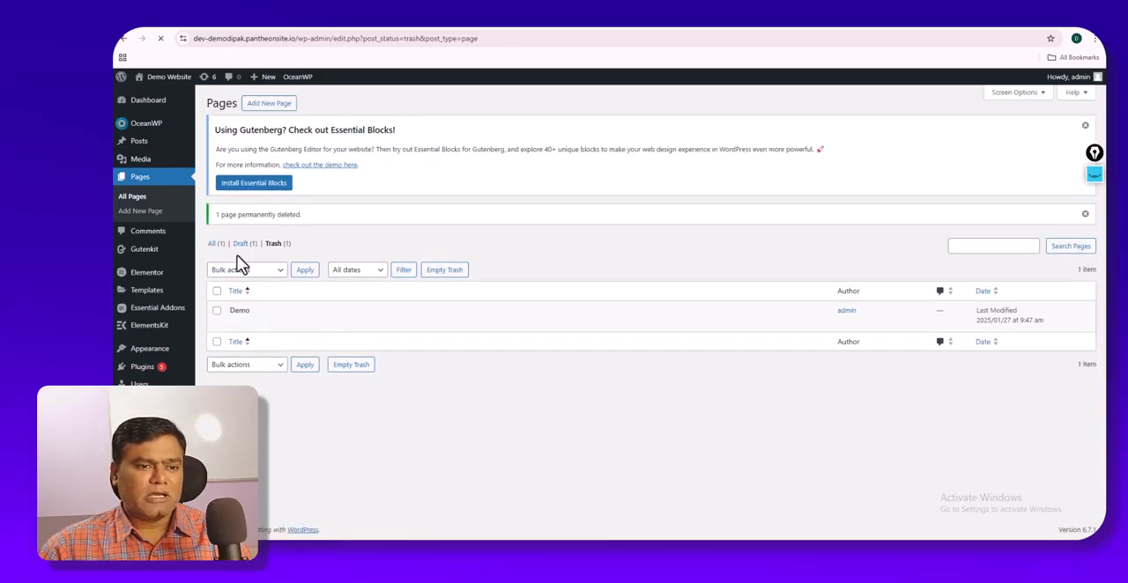
left_click(244, 248)
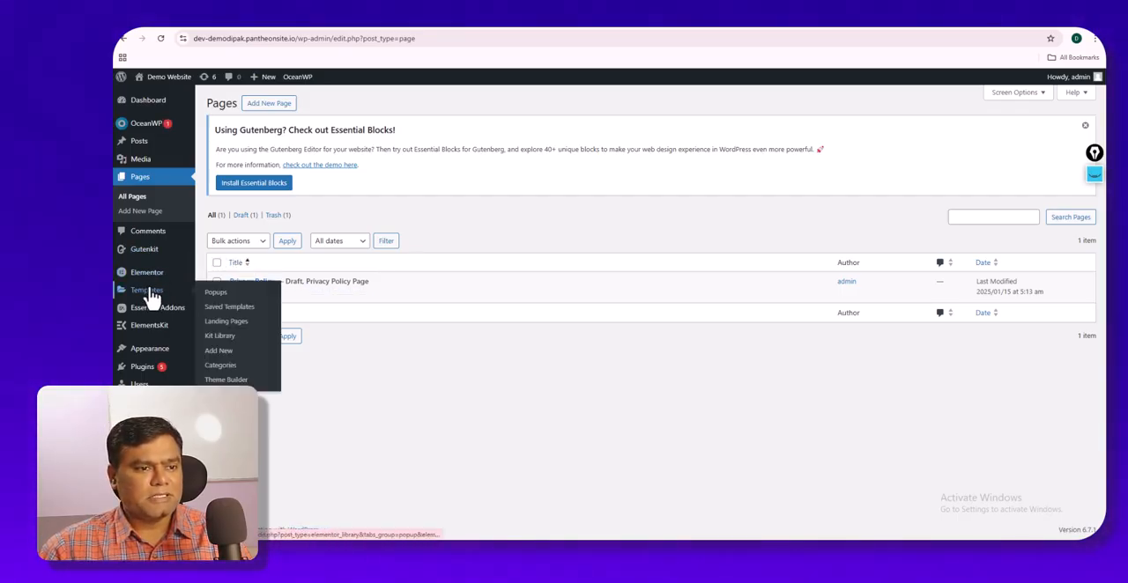
- Open the editor for adding a new page in a separate browser tab
mouse_move(161, 254)
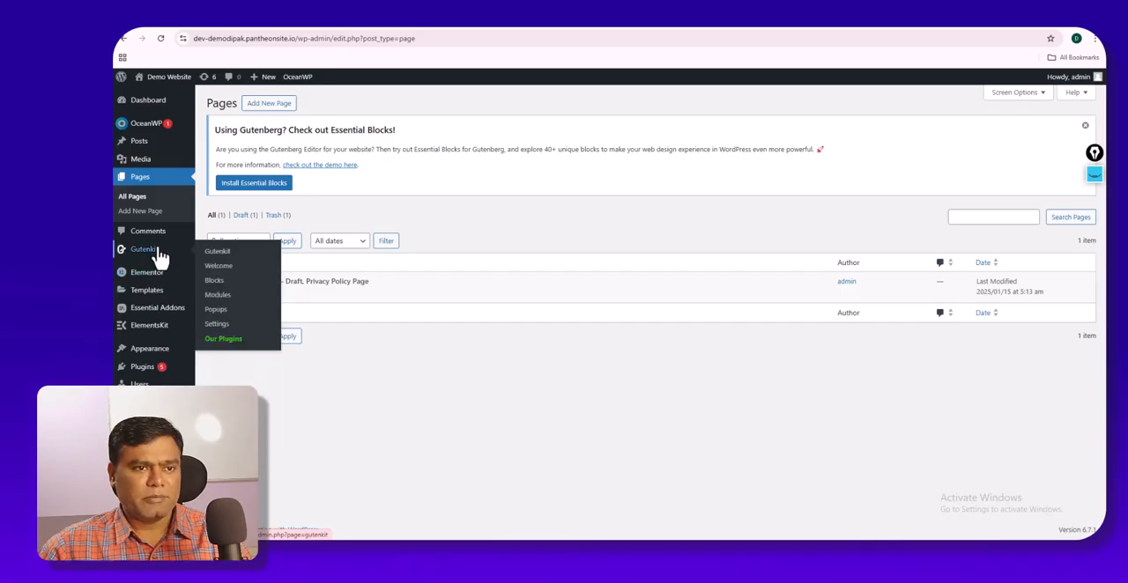
right_click(276, 108)
left_click(296, 113)
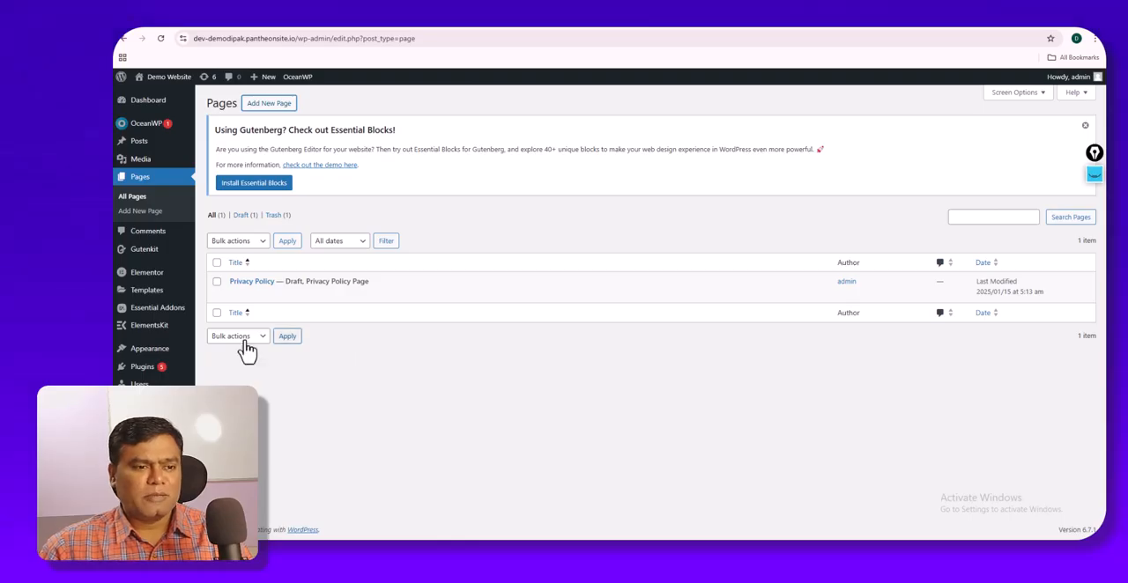
left_click(179, 216)
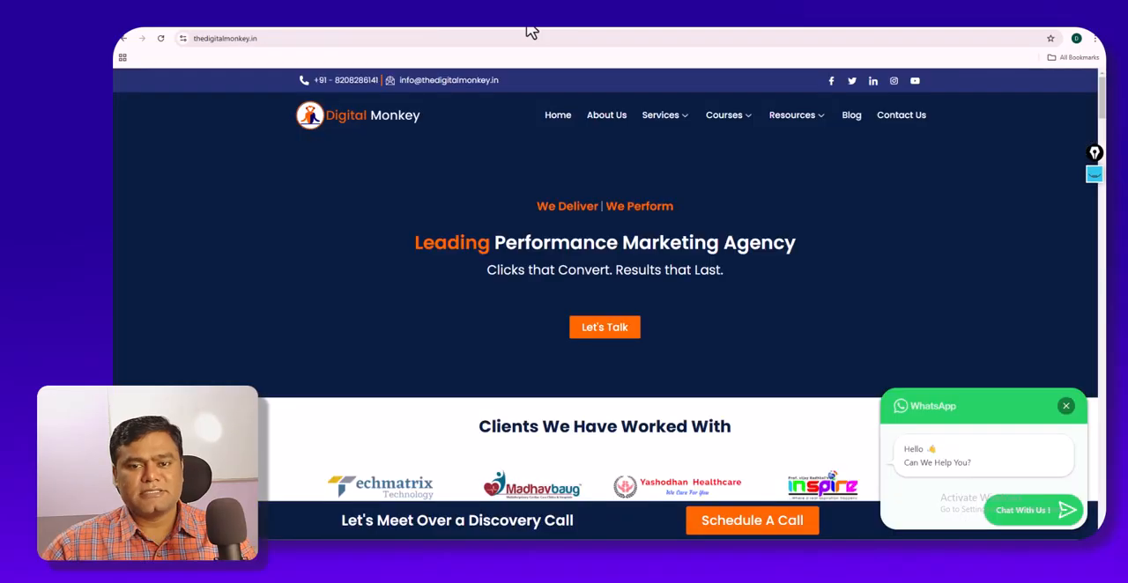
- Compare the home page layouts of thedigitalmonkey.in and digitalmonkeyacademy.com as examples of business websites
scroll(591, 247, "down", 2)
scroll(602, 250, "up", 2)
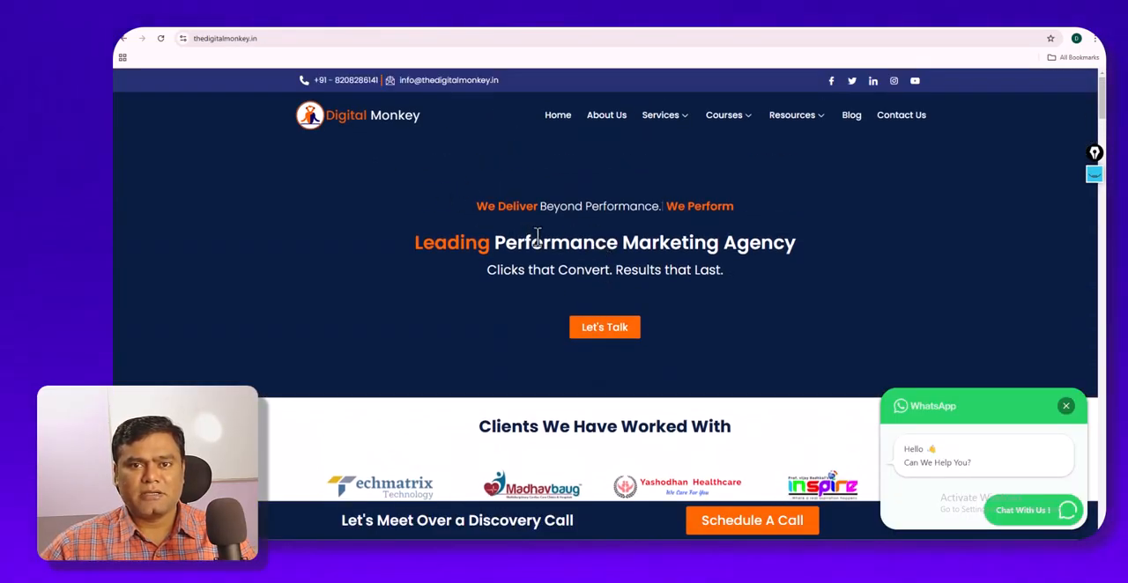
left_click(713, 23)
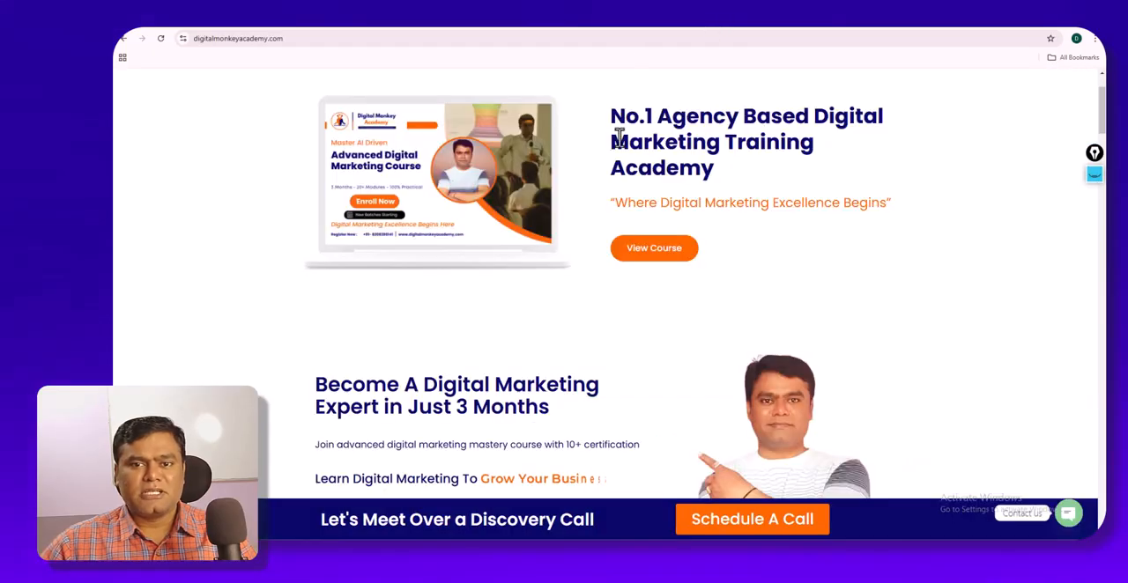
scroll(602, 165, "up", 2)
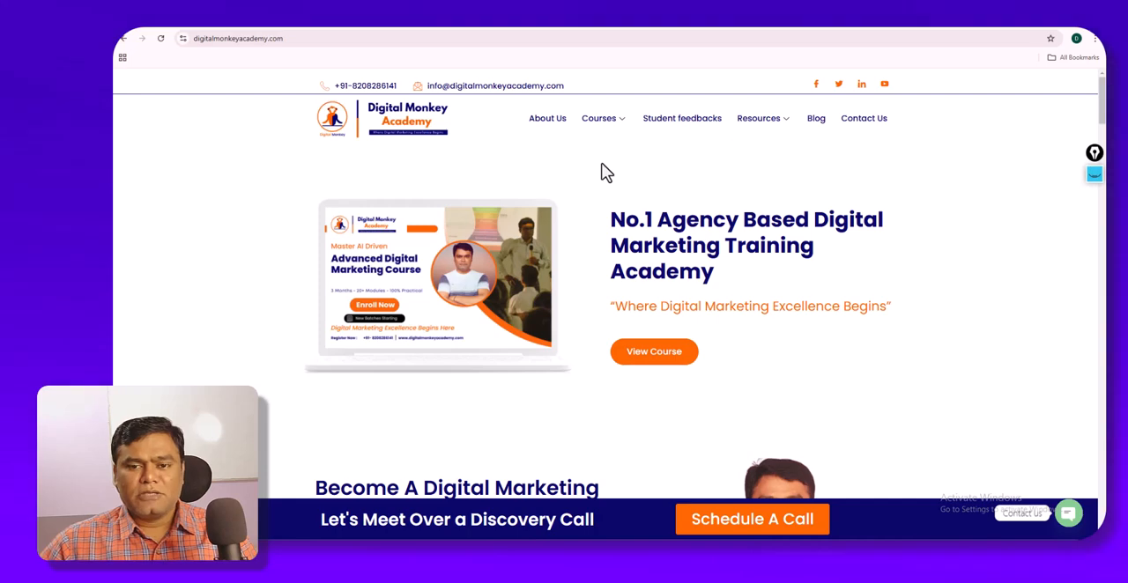
scroll(607, 173, "down", 5)
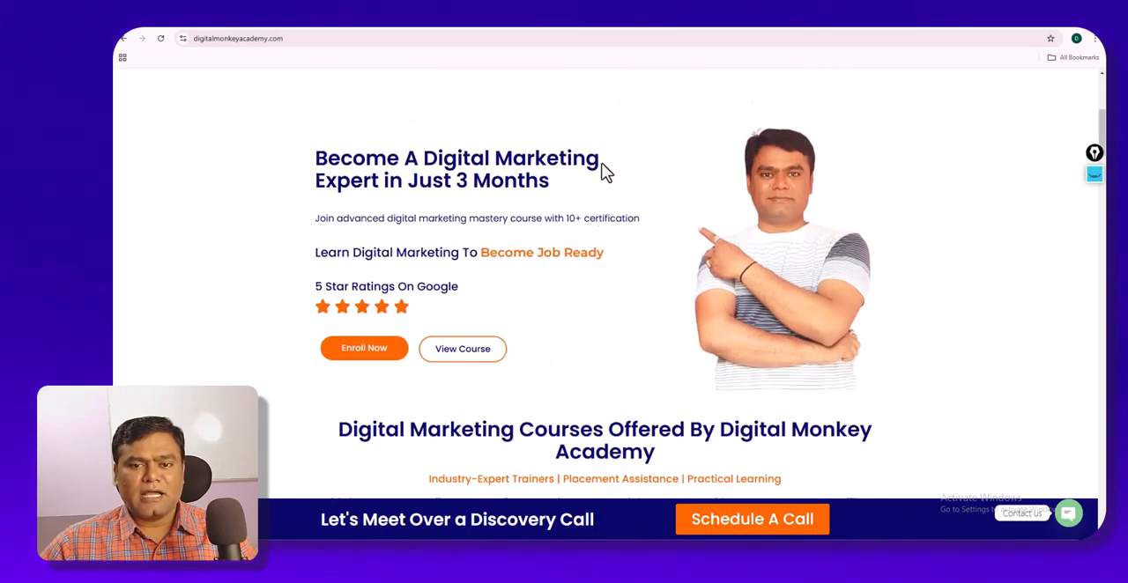
scroll(606, 172, "up", 2)
scroll(606, 173, "up", 3)
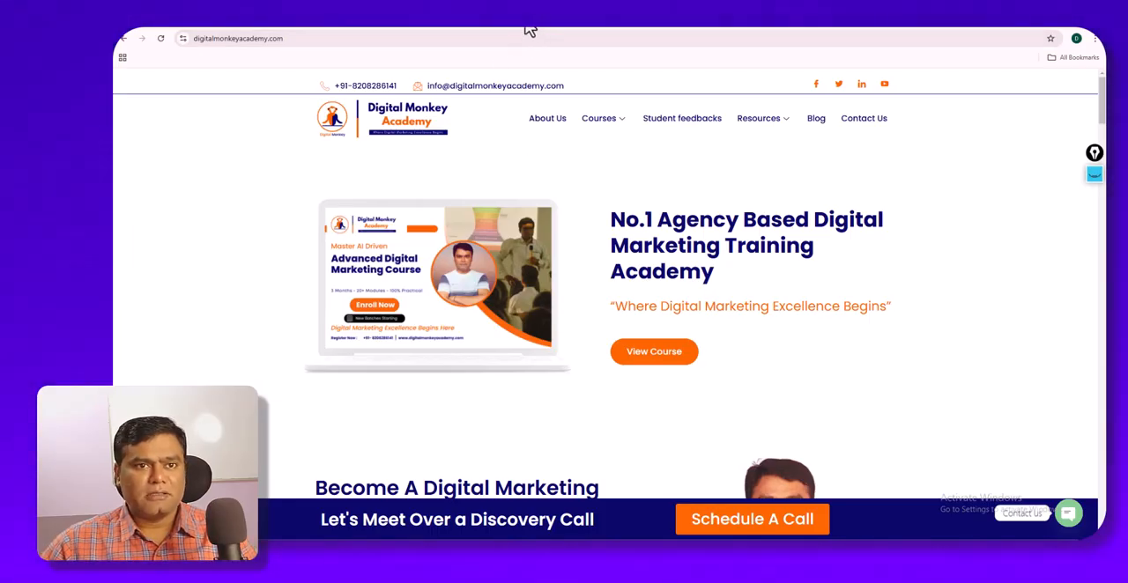
- Examine the navigation menu of thedigitalmonkey.in and its home page sections, from the client logos to the services grid
left_click(426, 29)
left_click(562, 31)
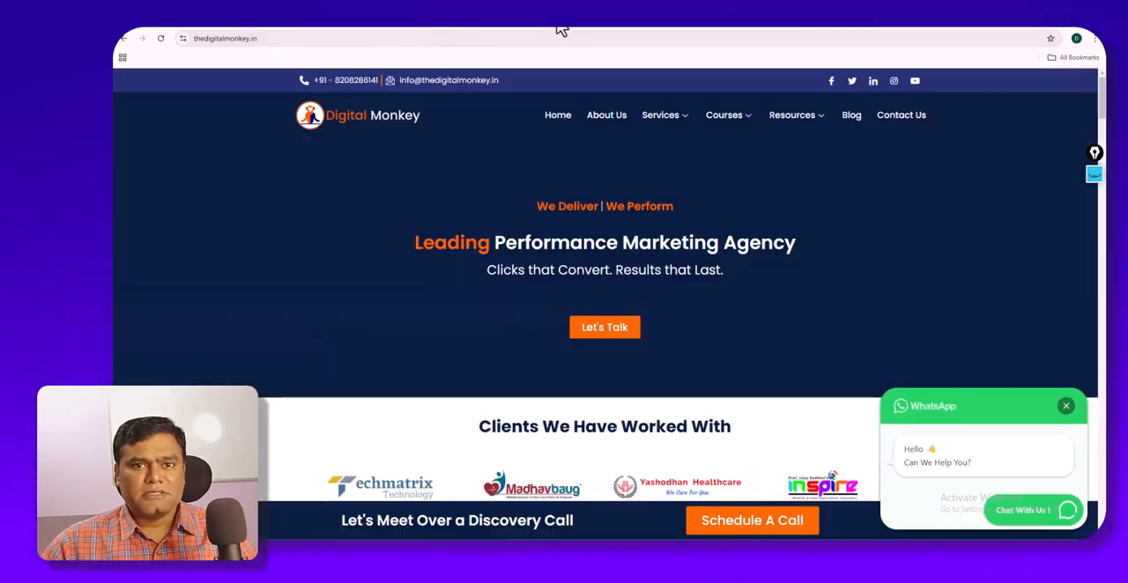
mouse_move(650, 126)
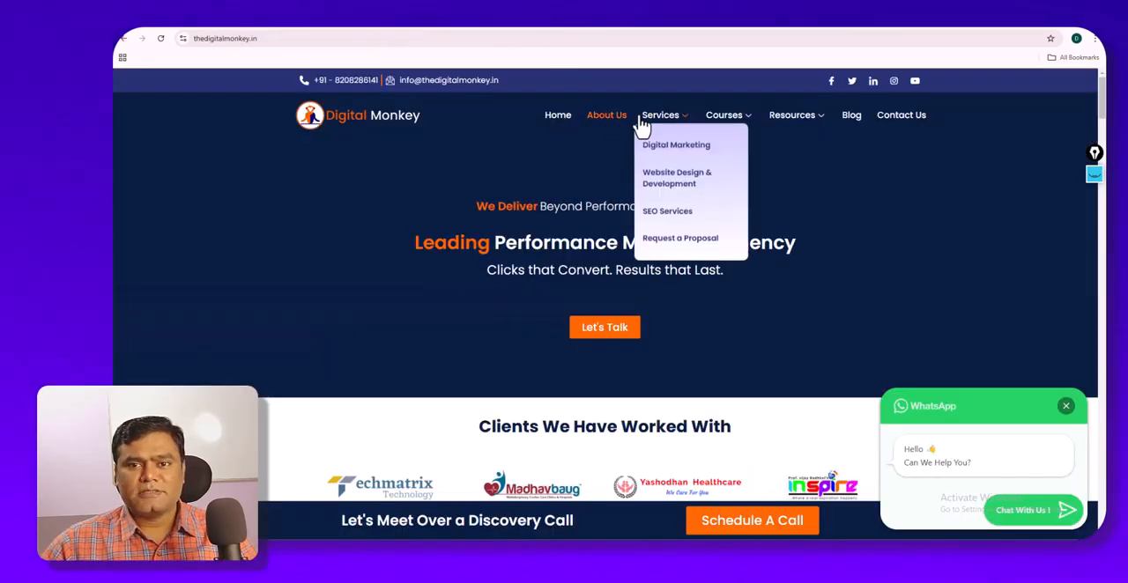
mouse_move(774, 132)
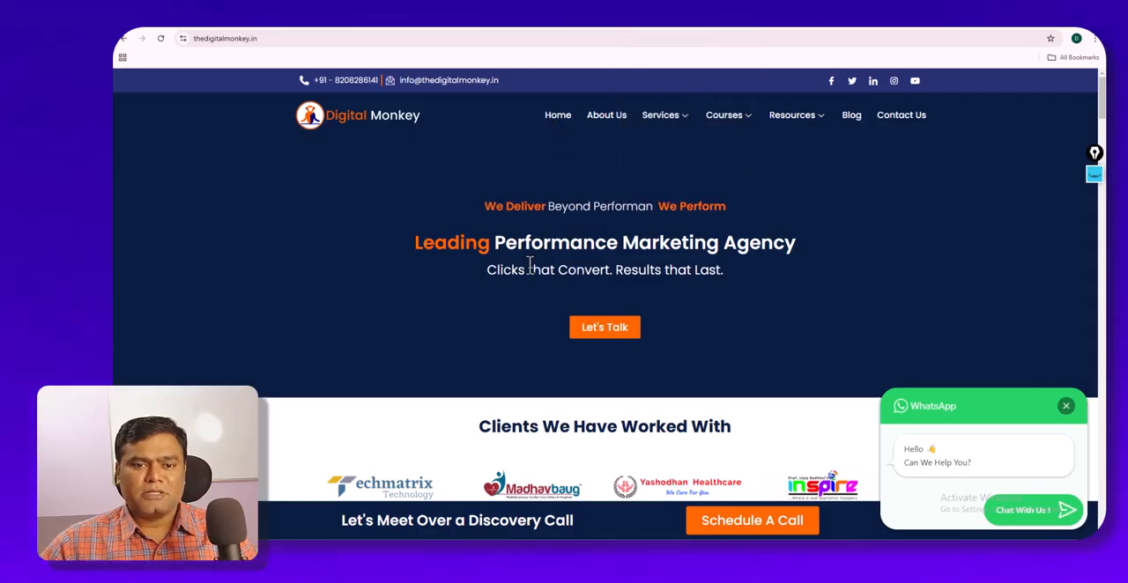
scroll(534, 277, "down", 10)
scroll(534, 271, "down", 10)
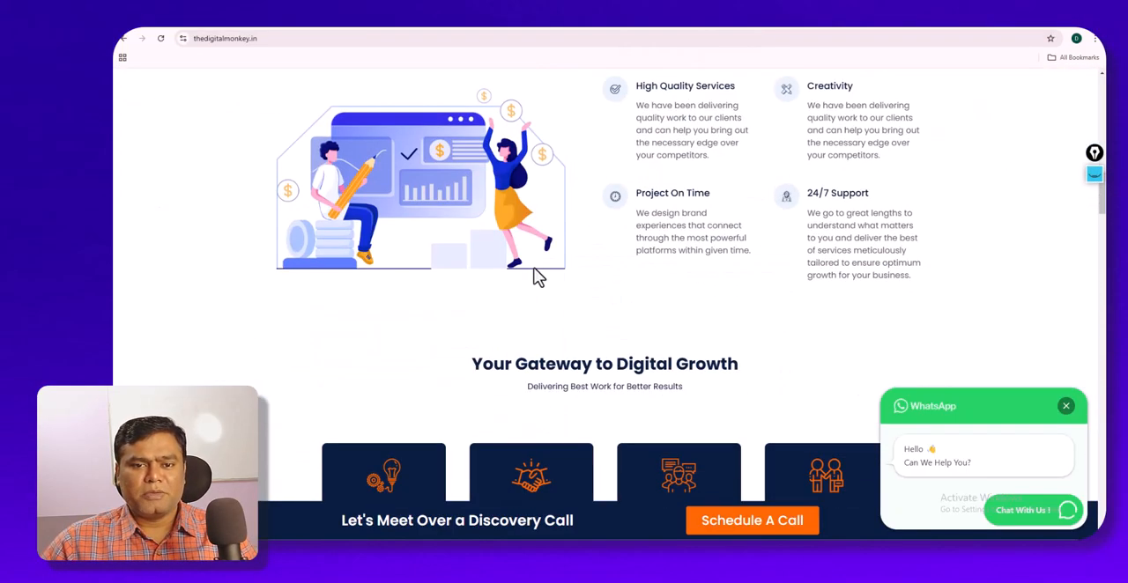
scroll(534, 277, "down", 10)
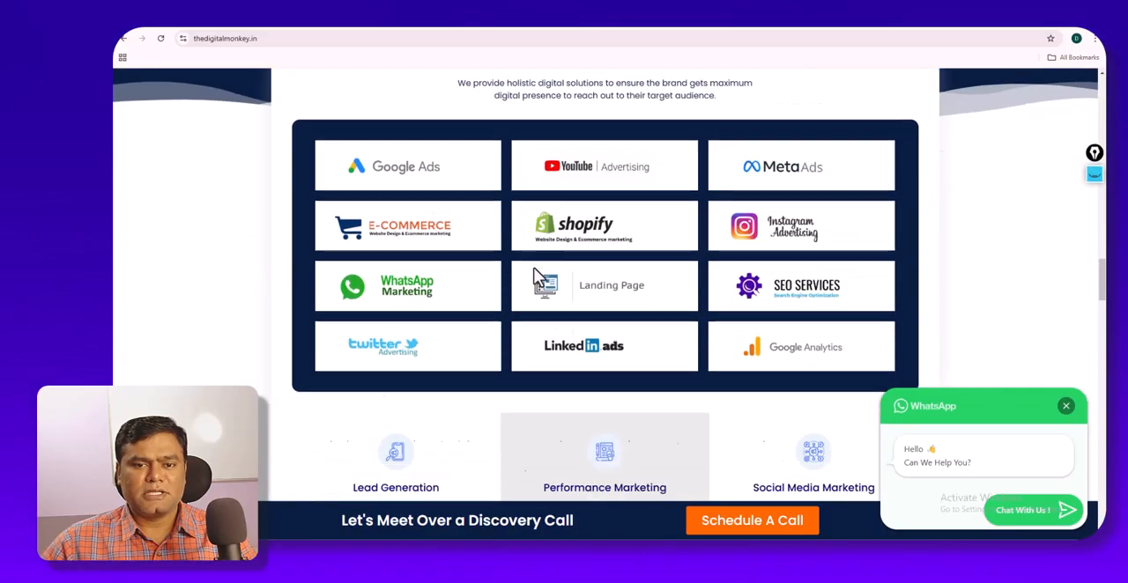
scroll(534, 269, "up", 10)
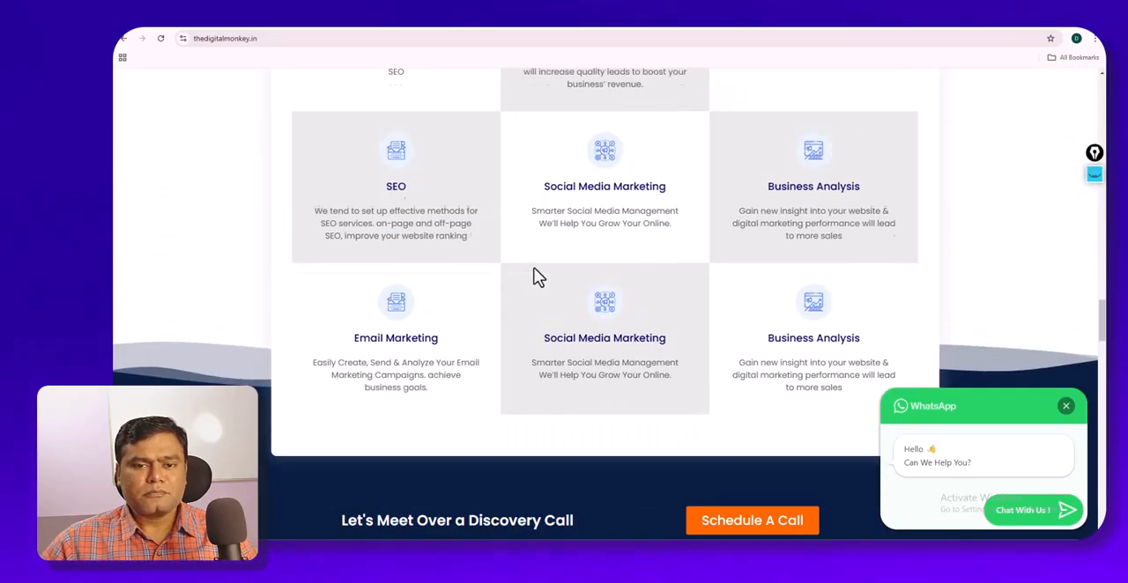
scroll(535, 274, "up", 10)
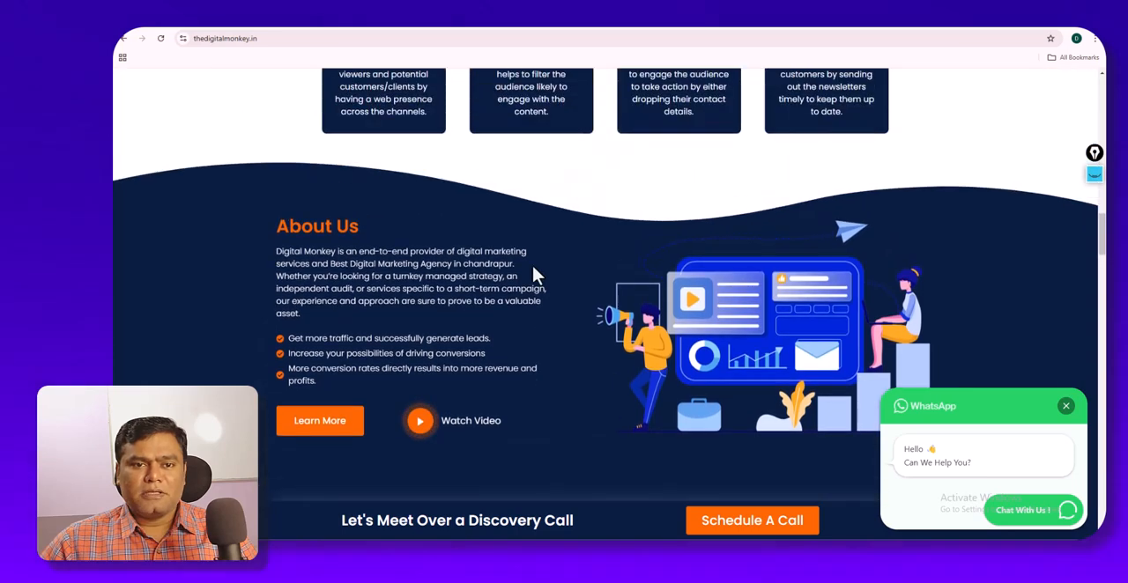
scroll(534, 275, "up", 3)
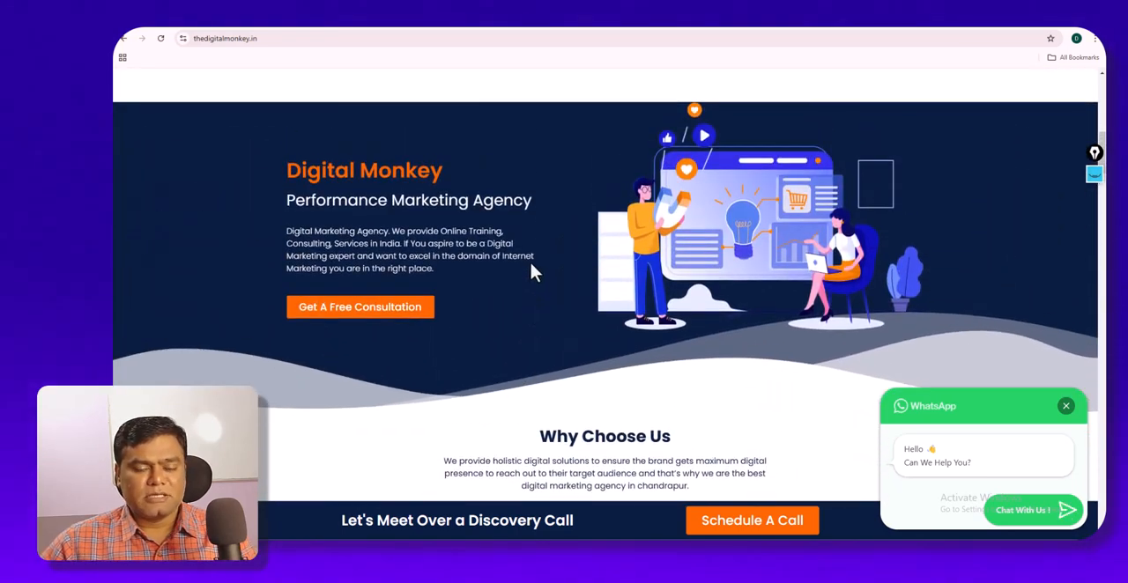
scroll(532, 273, "up", 1)
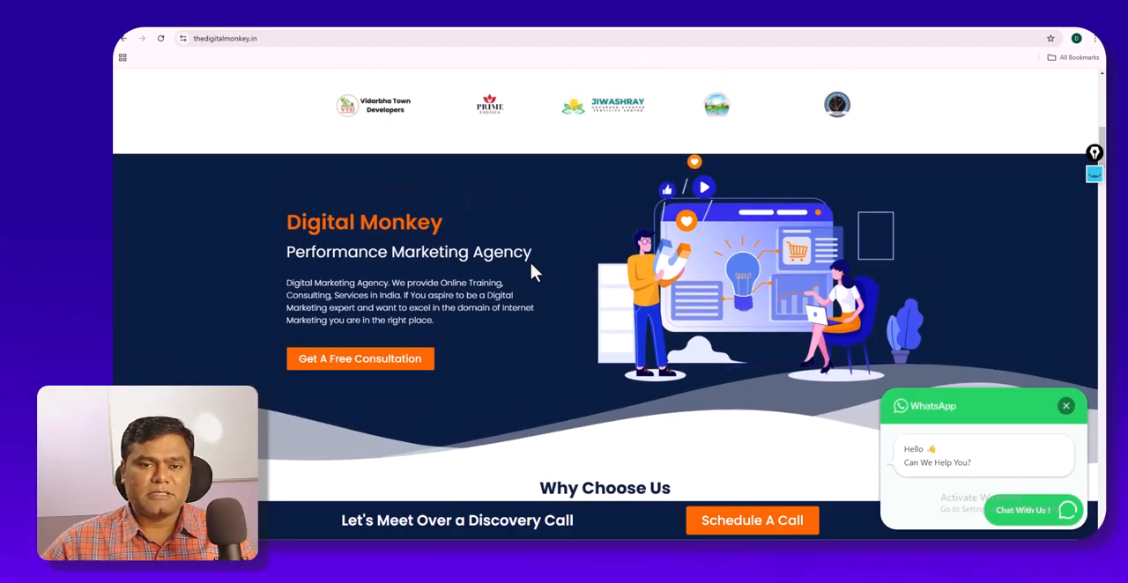
scroll(532, 273, "up", 5)
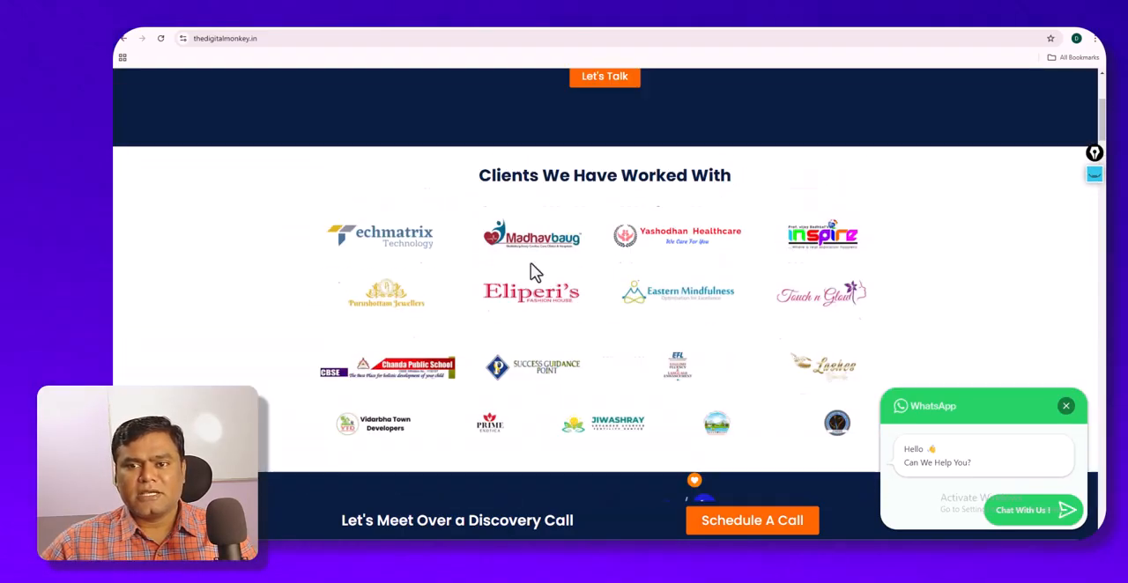
- Compare the top banner and the section below it on the home pages of thedigitalmonkey.in and digitalmonkeyacademy.com
scroll(530, 265, "up", 1)
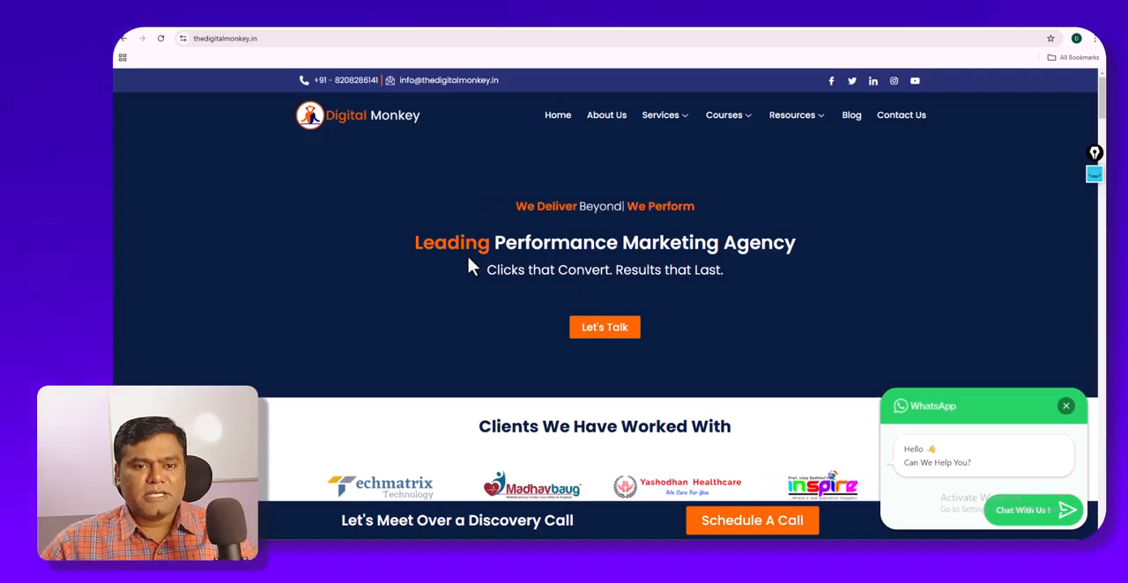
scroll(469, 264, "down", 1)
scroll(469, 265, "up", 1)
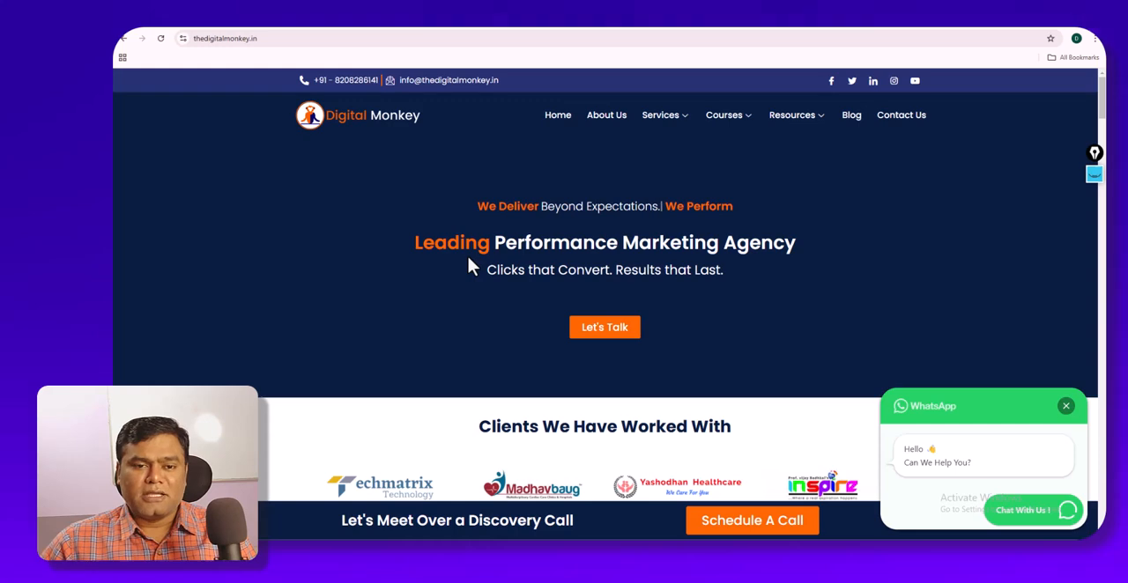
scroll(468, 261, "down", 3)
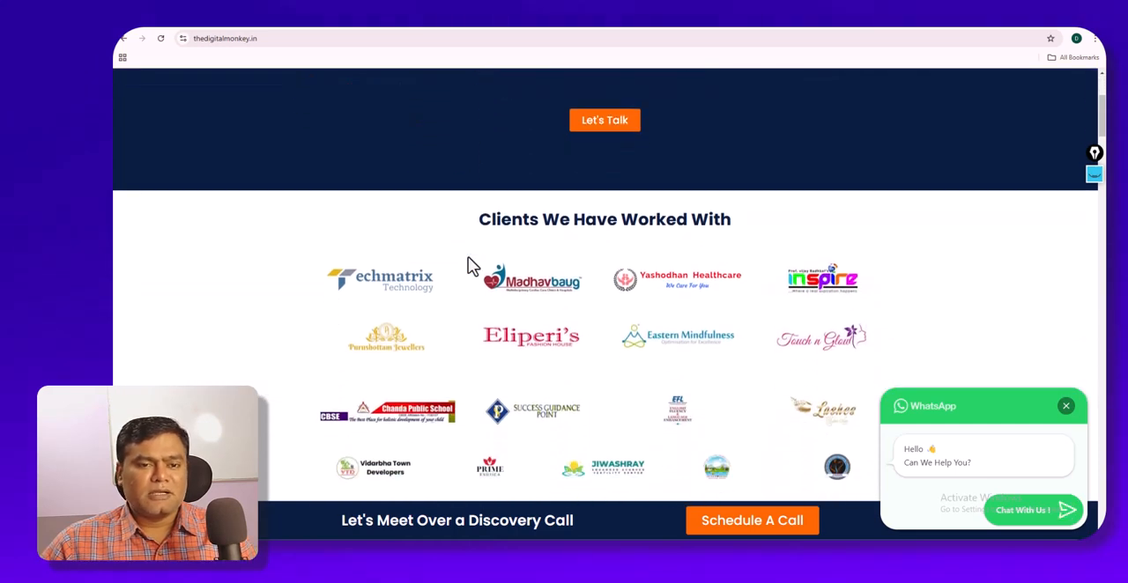
scroll(468, 259, "up", 3)
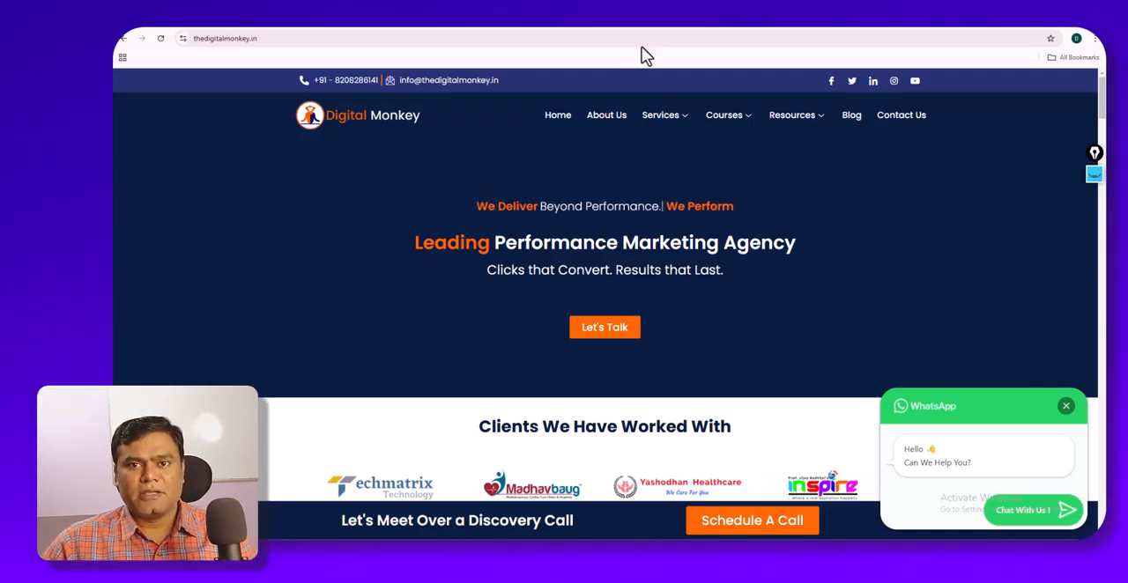
left_click(661, 34)
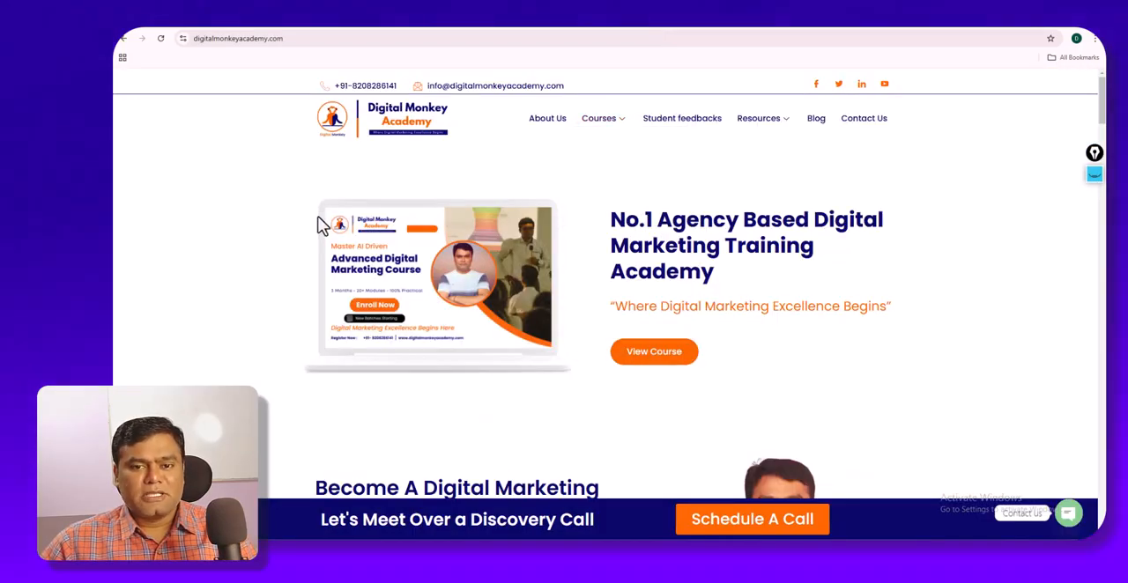
scroll(321, 225, "down", 4)
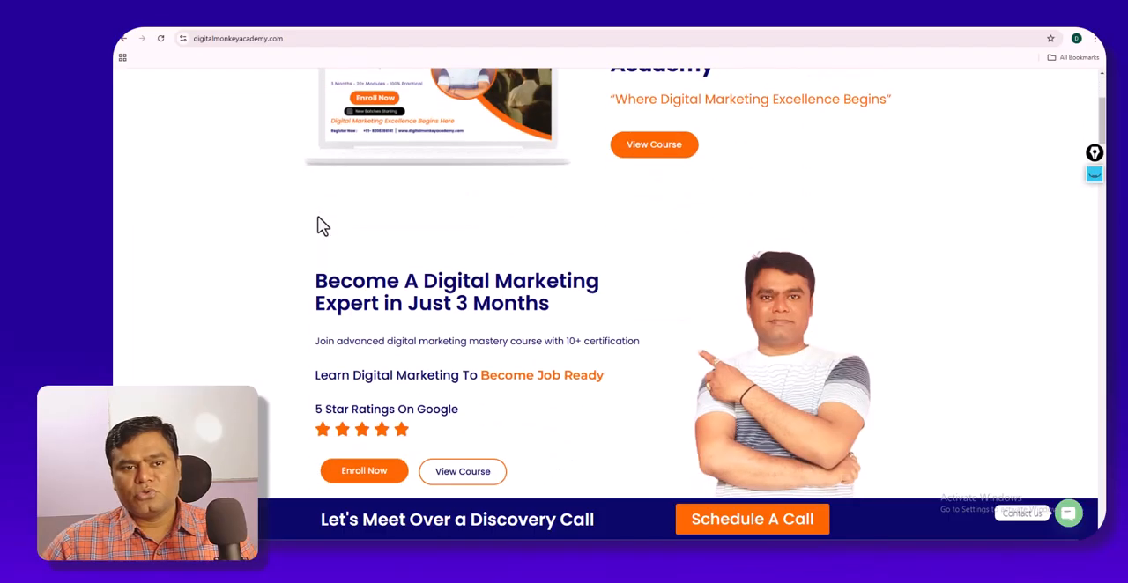
scroll(321, 225, "up", 4)
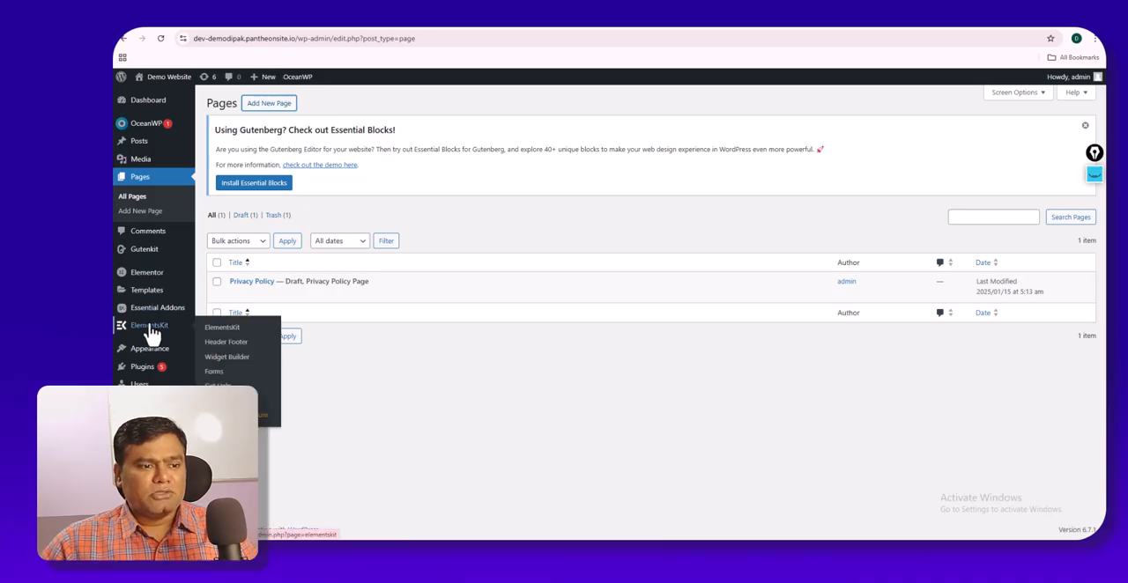
- Open the demo site's list of installed plugins and review the entries from Elementor and Elementor Pro to Ocean Extra
mouse_move(143, 367)
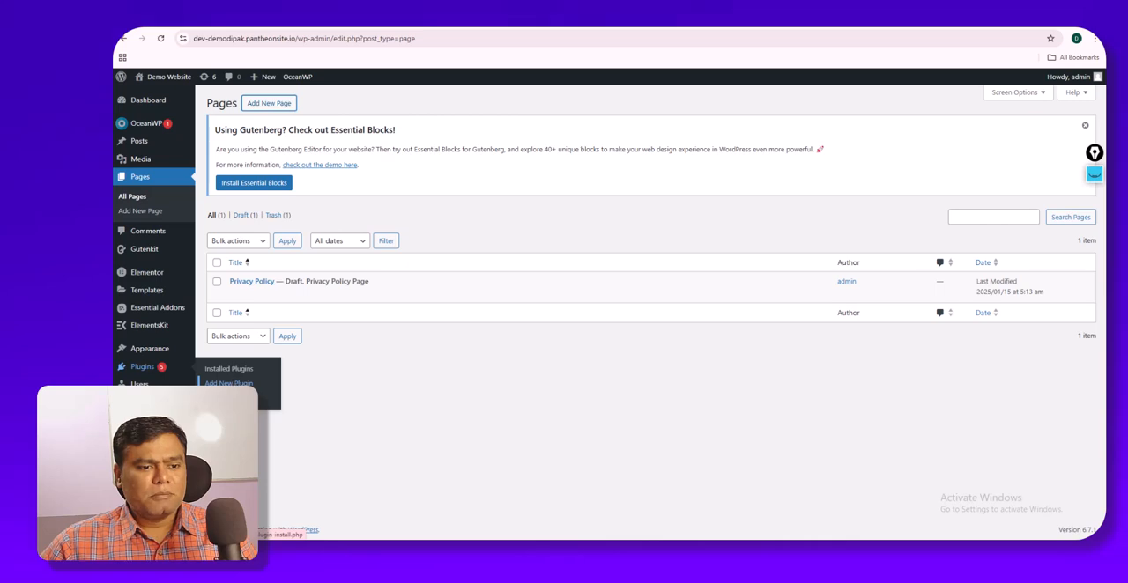
left_click(235, 370)
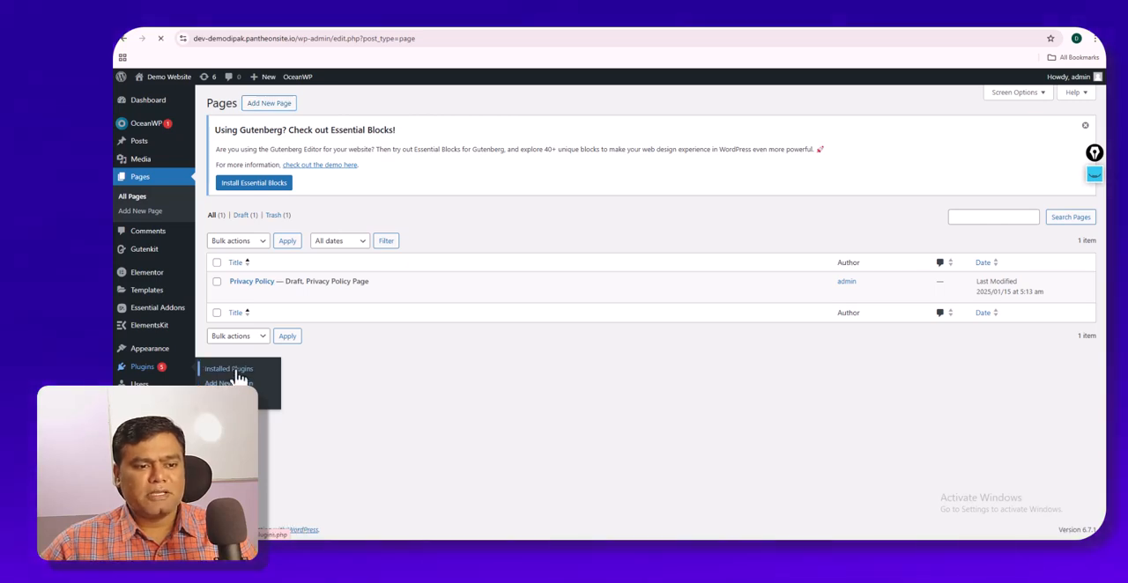
scroll(247, 365, "down", 10)
scroll(262, 364, "up", 5)
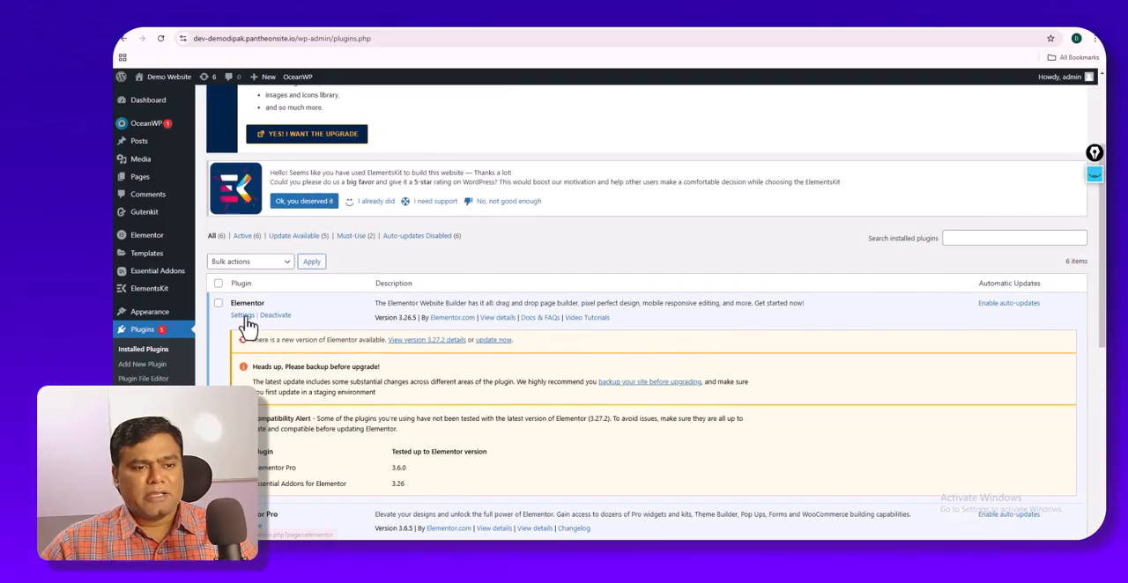
scroll(257, 310, "down", 1)
scroll(256, 310, "down", 4)
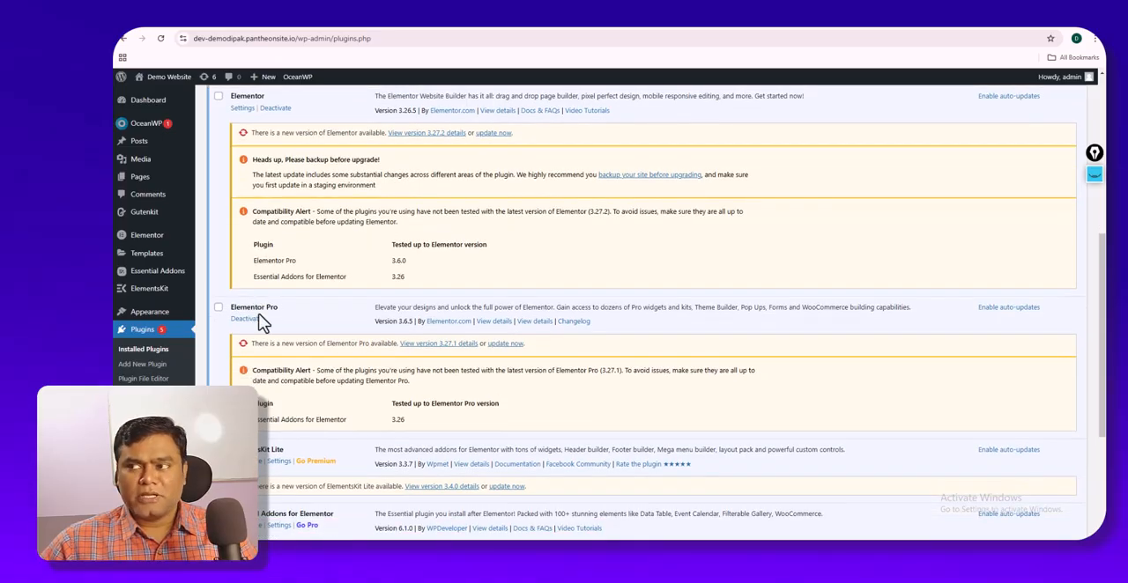
scroll(262, 323, "down", 1)
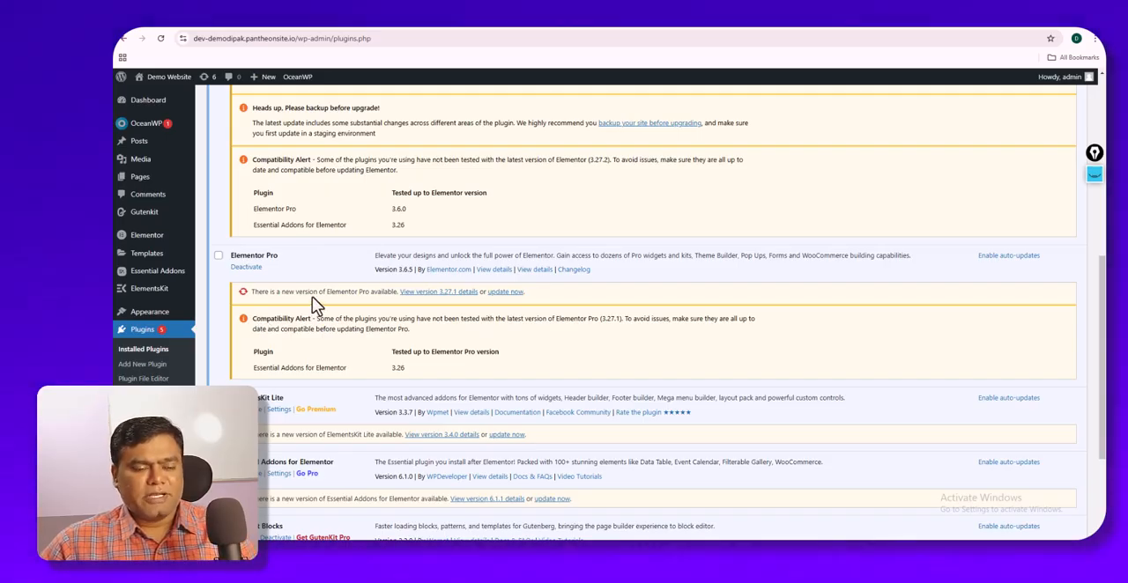
scroll(312, 300, "down", 1)
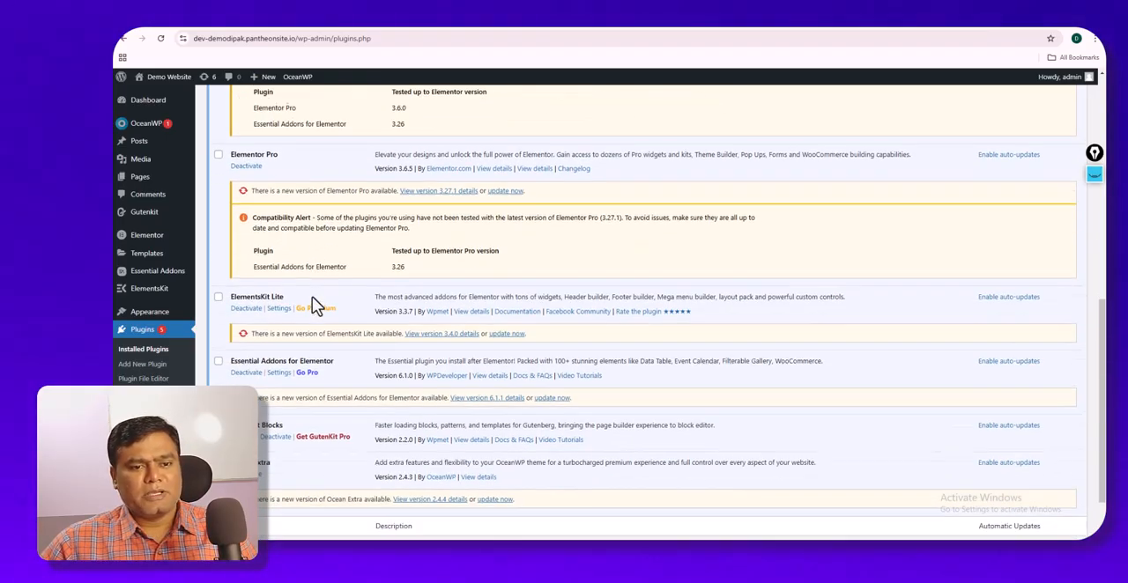
scroll(312, 299, "up", 3)
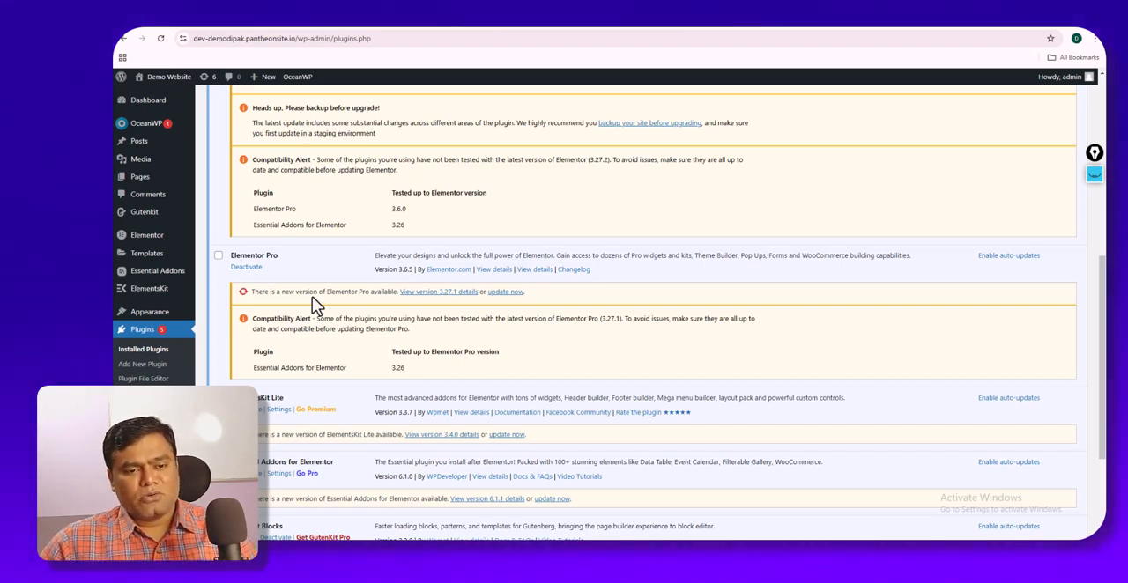
scroll(312, 296, "down", 3)
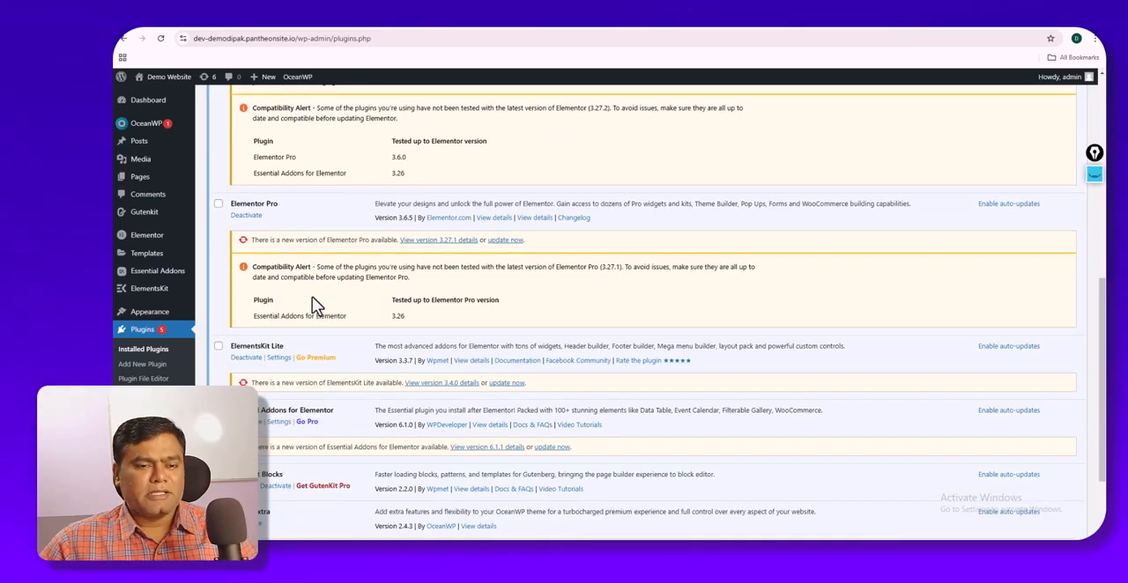
scroll(312, 298, "up", 3)
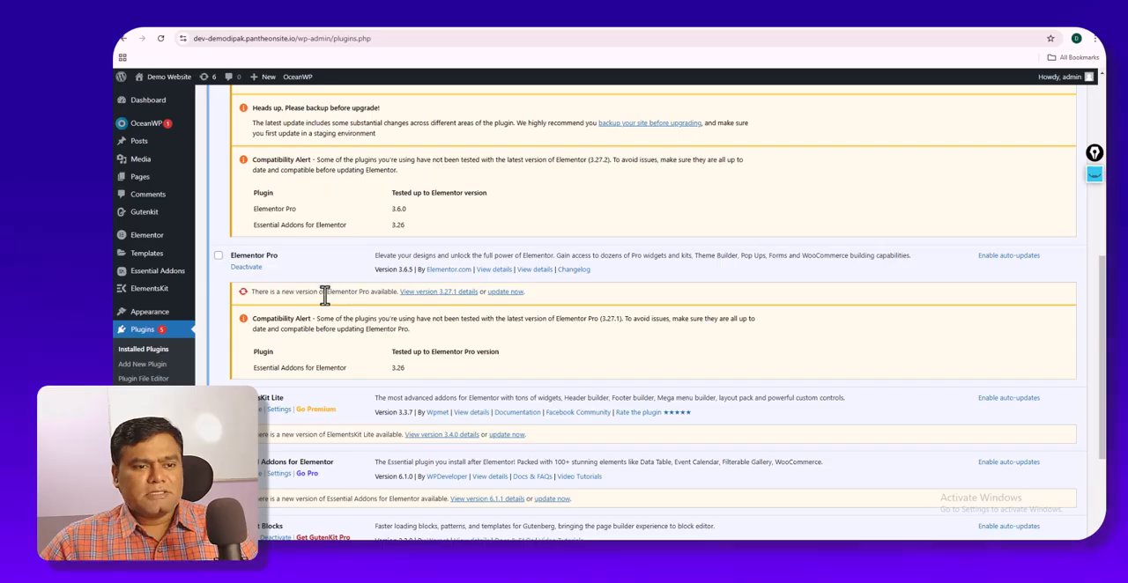
scroll(323, 295, "up", 10)
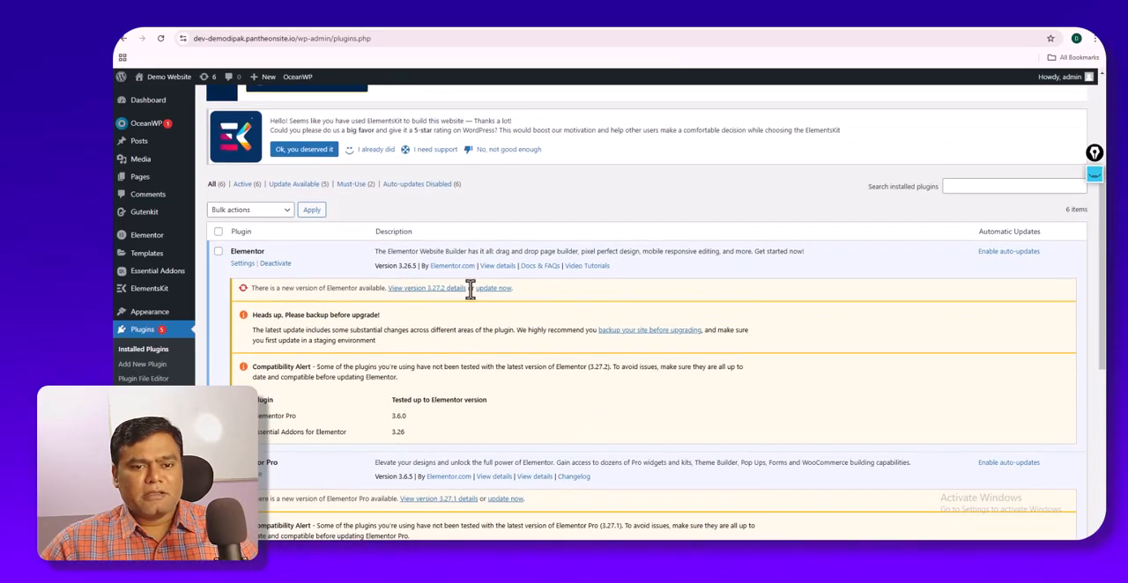
scroll(465, 297, "down", 15)
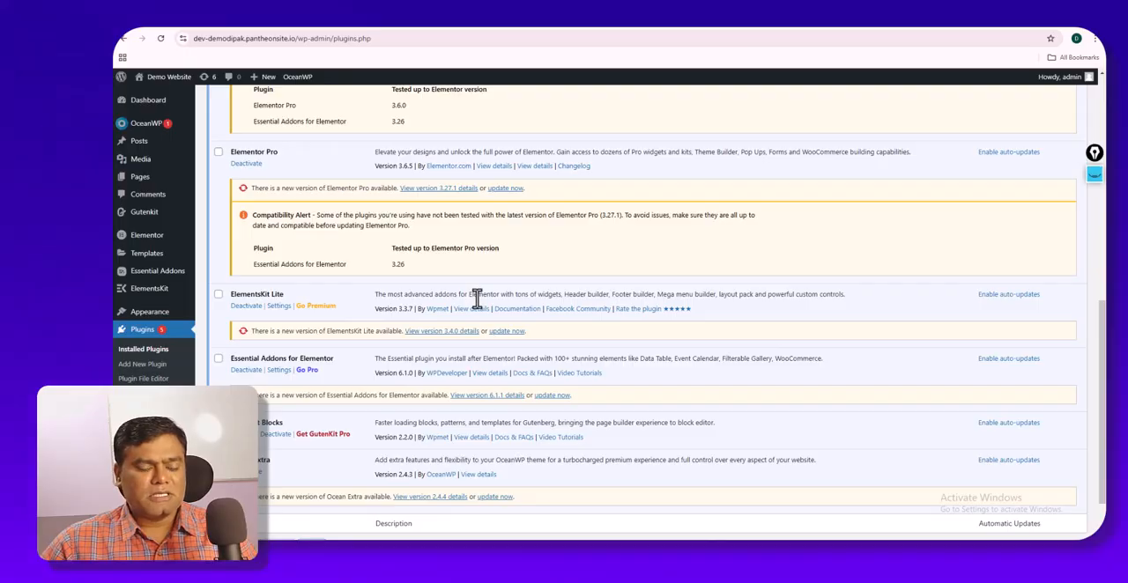
scroll(477, 300, "up", 10)
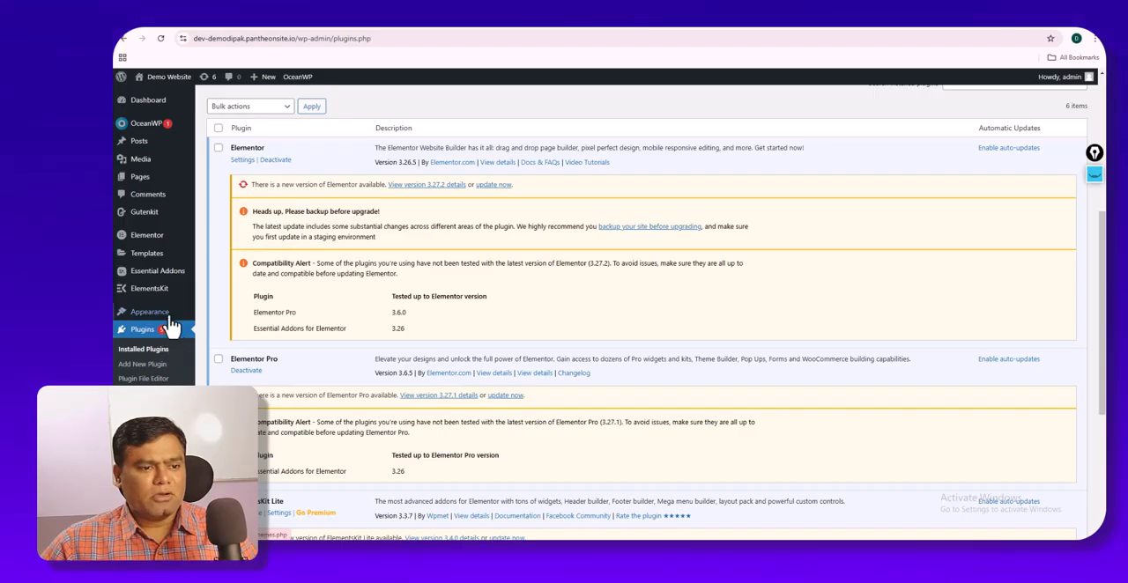
- Examine the update notices and compatibility alerts of the Elementor and Elementor Pro plugins
mouse_move(170, 322)
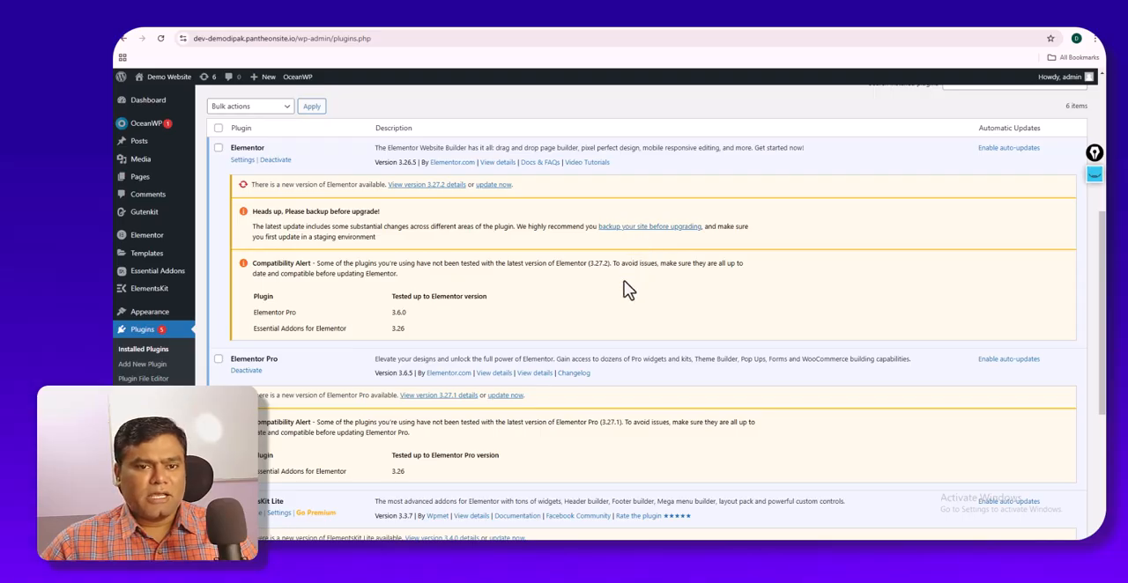
scroll(627, 290, "down", 5)
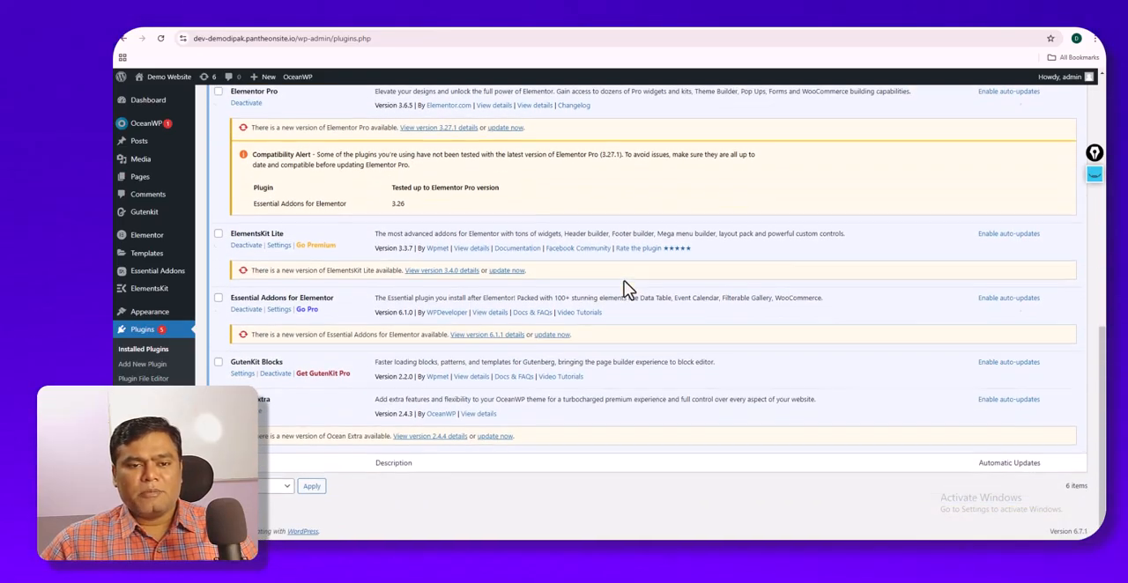
scroll(627, 289, "up", 3)
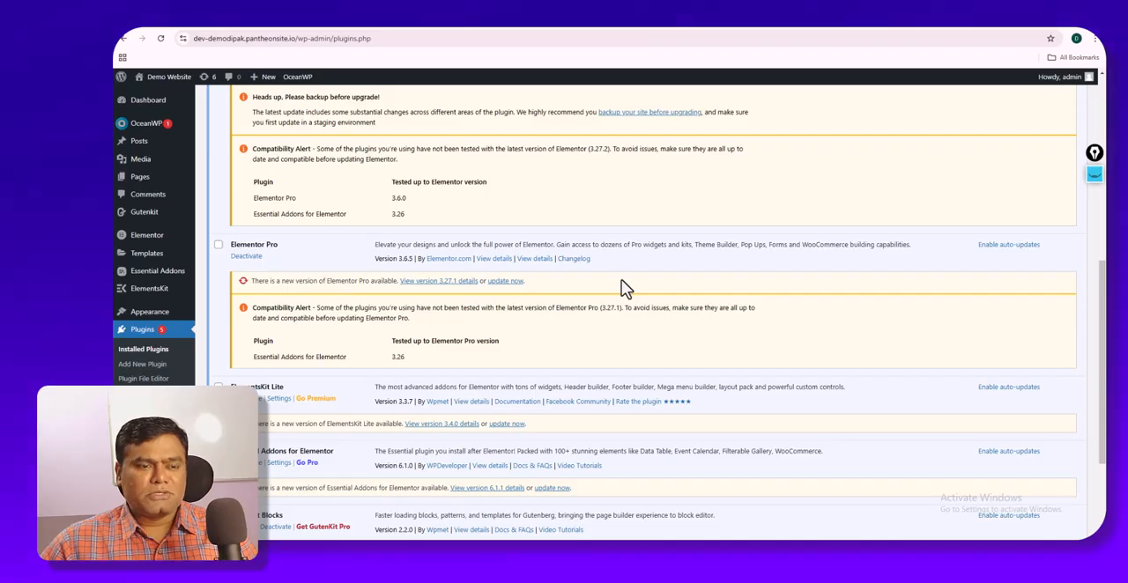
scroll(622, 288, "up", 2)
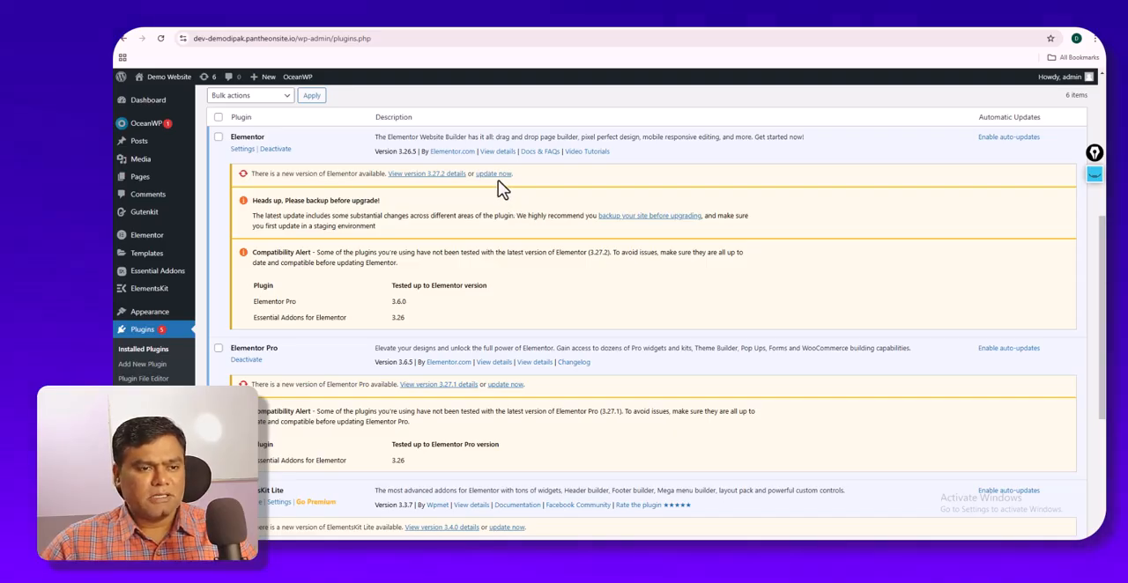
scroll(498, 180, "down", 2)
scroll(498, 180, "up", 1)
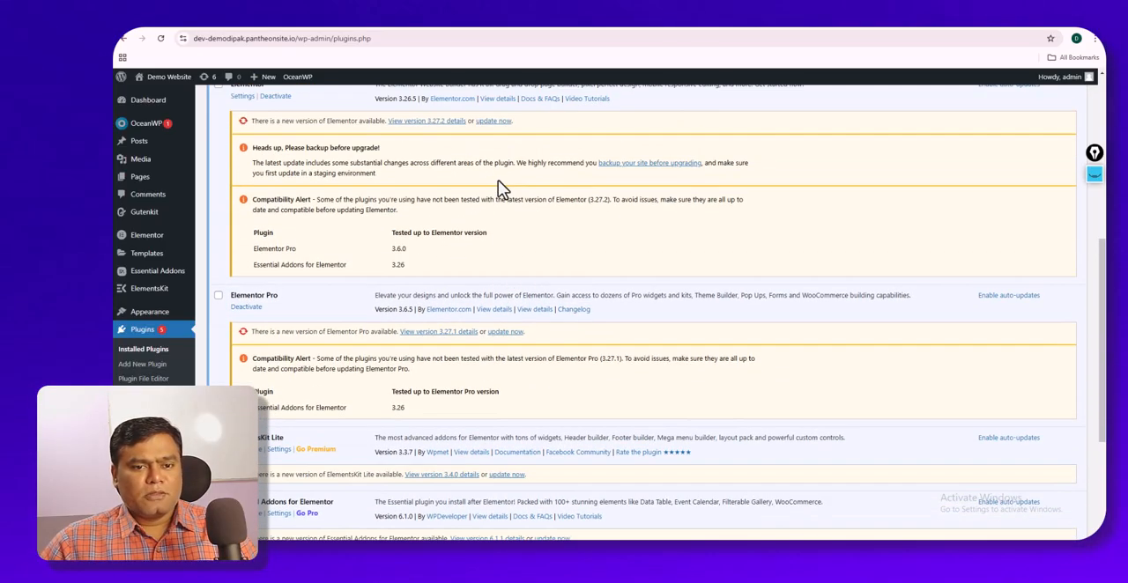
scroll(453, 297, "up", 3)
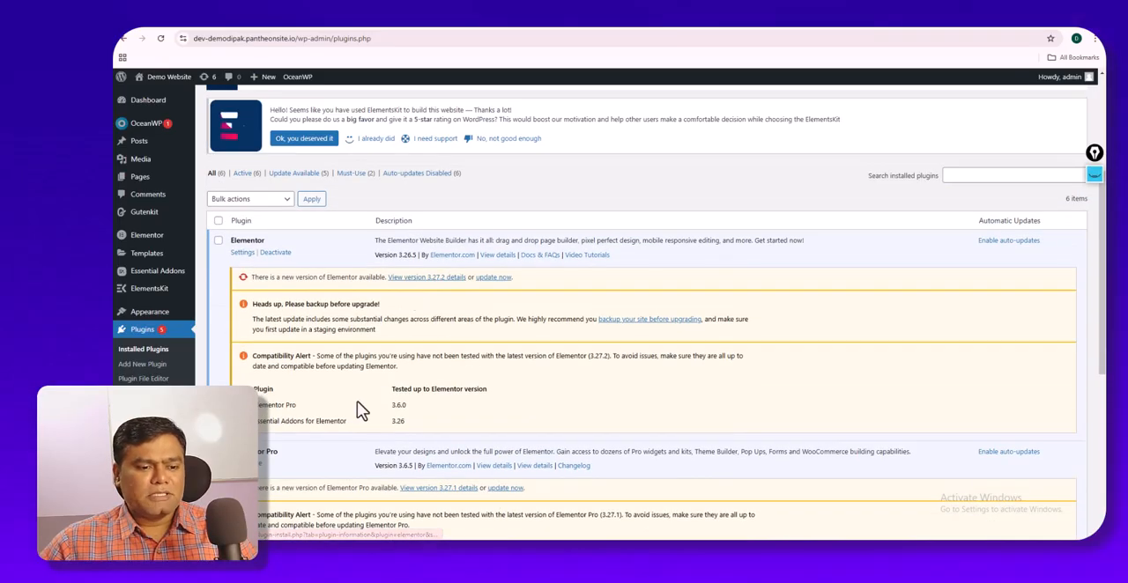
scroll(234, 326, "down", 3)
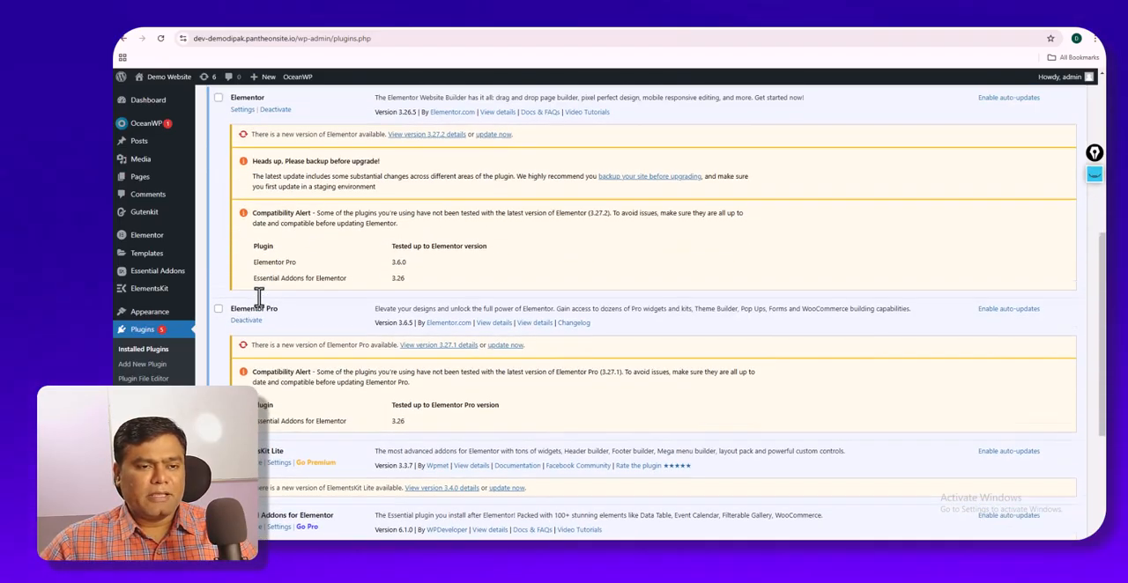
scroll(260, 298, "up", 3)
scroll(259, 297, "up", 2)
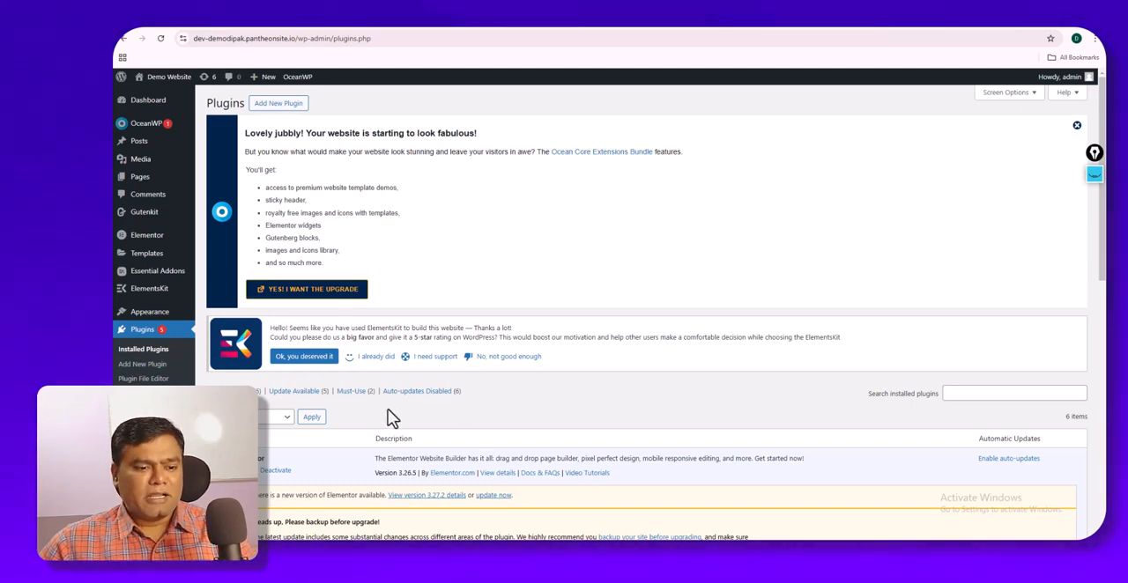
scroll(393, 418, "down", 5)
scroll(393, 418, "up", 3)
scroll(392, 418, "down", 2)
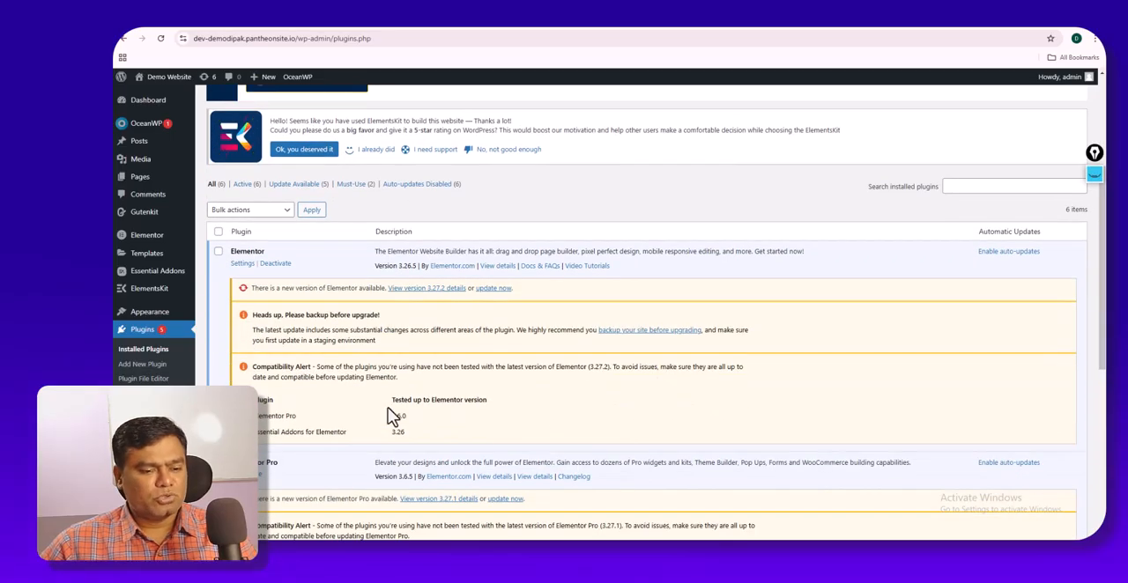
scroll(387, 407, "down", 3)
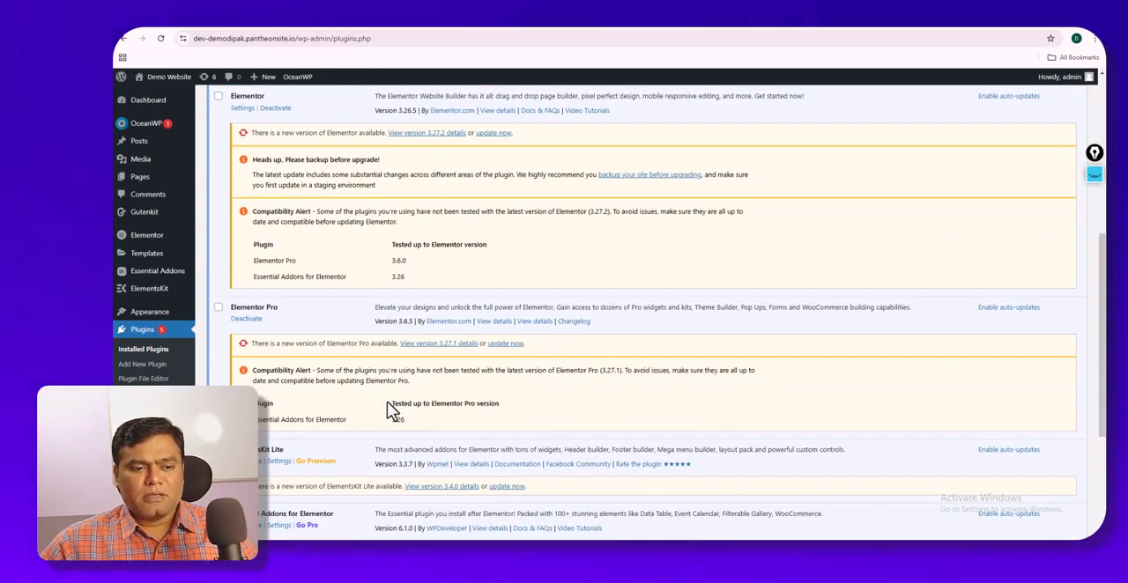
scroll(392, 413, "down", 2)
scroll(392, 413, "up", 1)
scroll(393, 413, "down", 1)
scroll(393, 413, "up", 1)
scroll(397, 410, "up", 2)
scroll(403, 412, "down", 3)
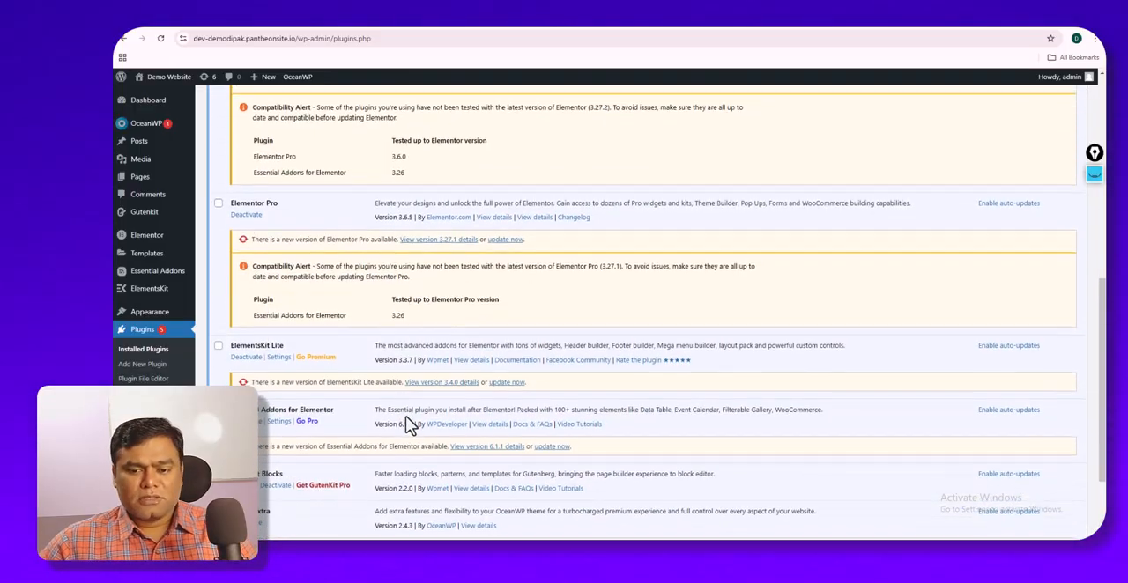
scroll(410, 426, "down", 1)
scroll(403, 415, "up", 5)
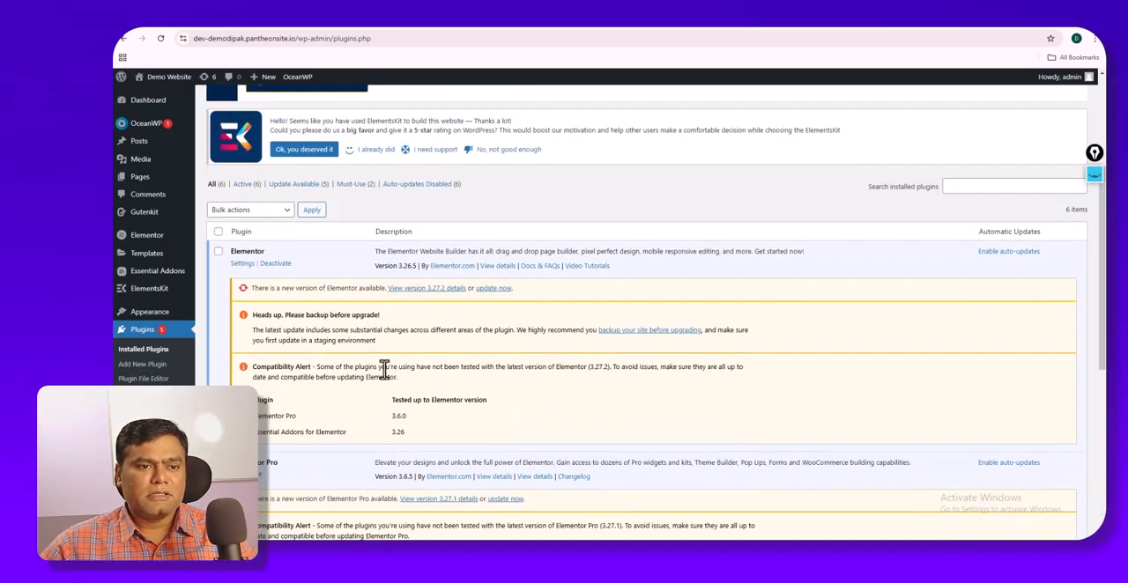
scroll(383, 370, "up", 4)
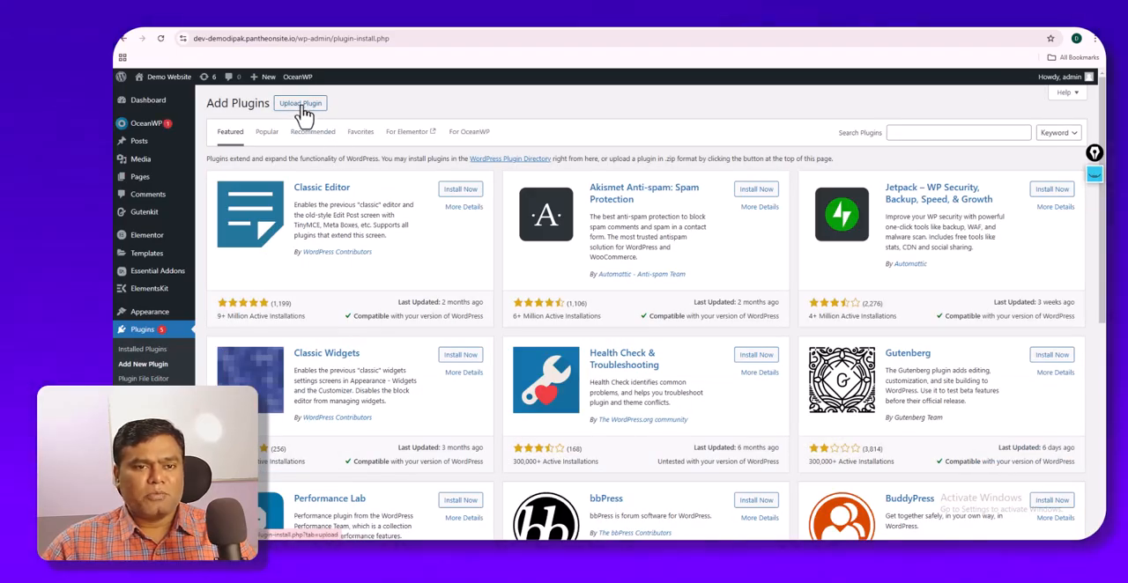
left_click(300, 106)
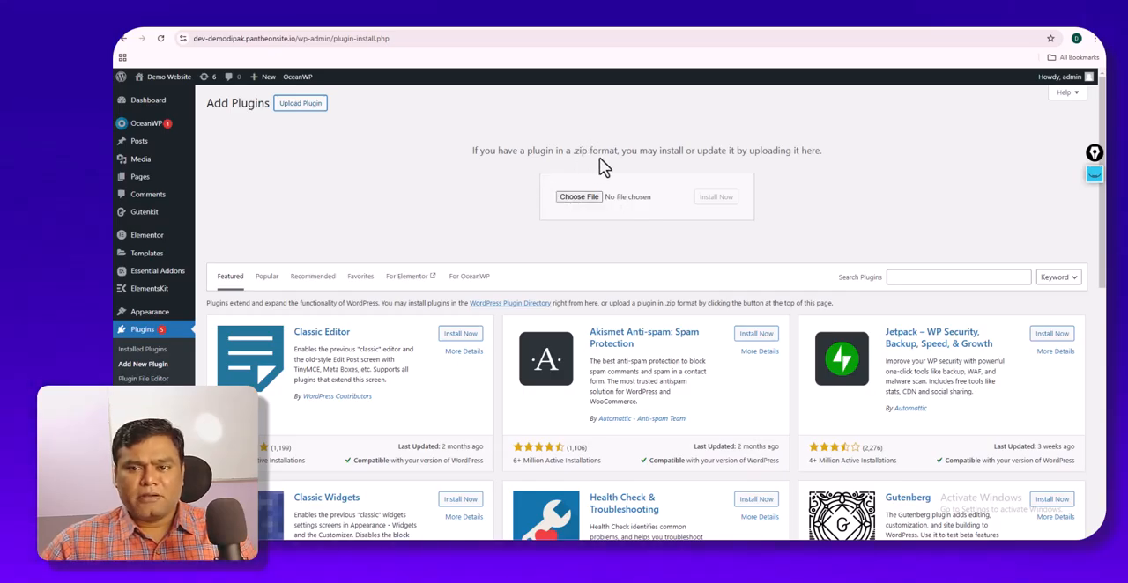
left_click(579, 201)
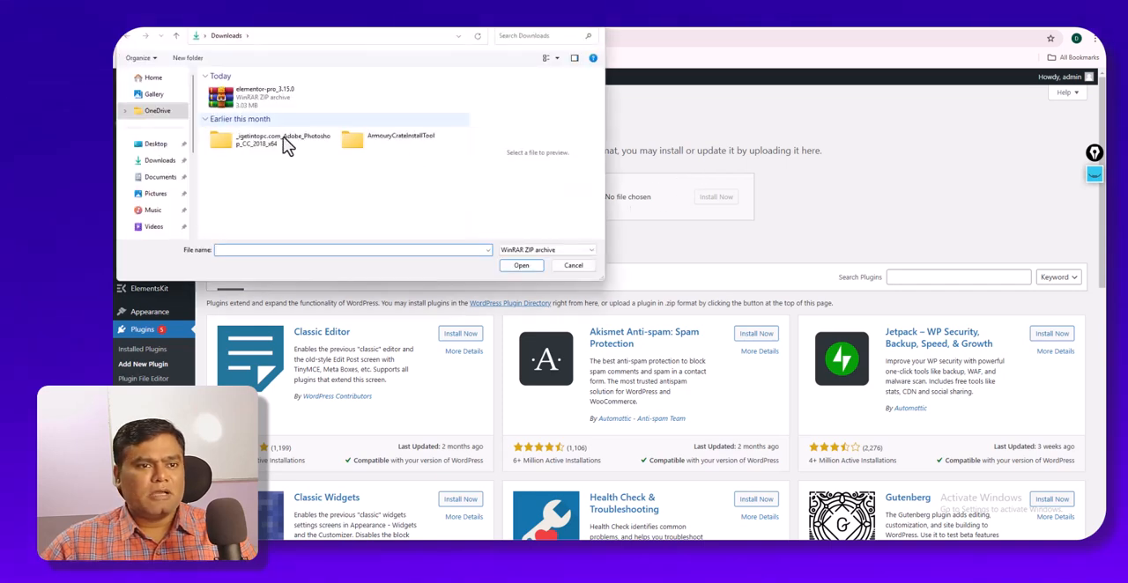
left_click(274, 99)
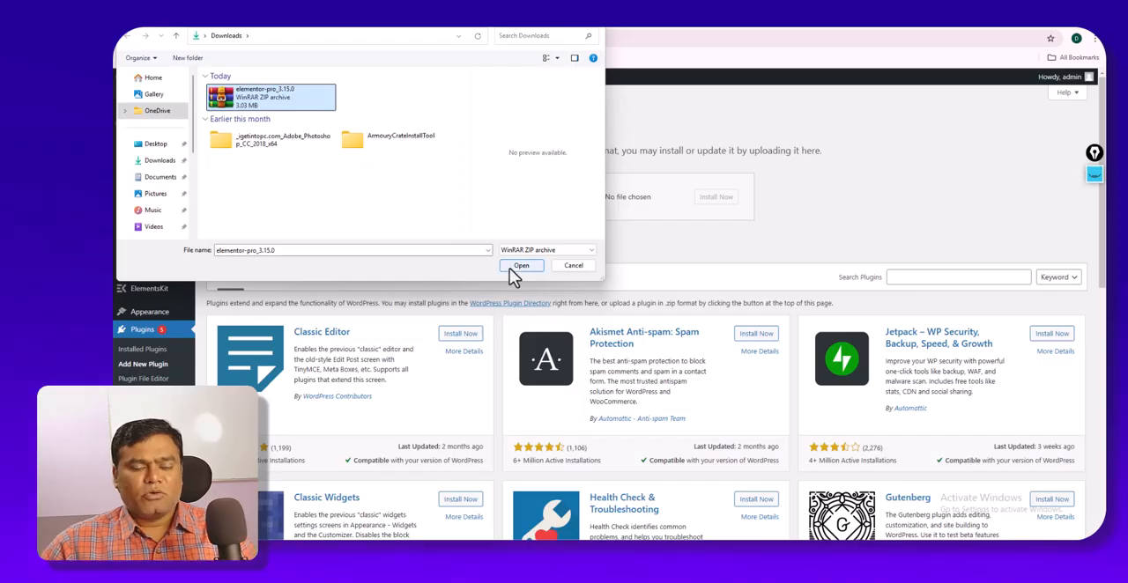
left_click(571, 267)
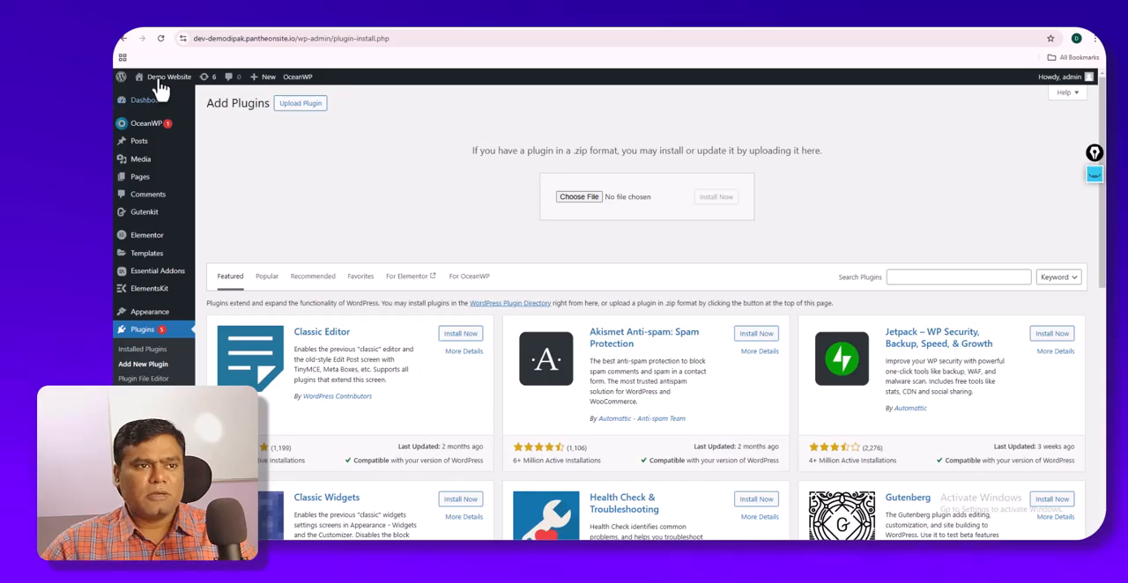
left_click(124, 41)
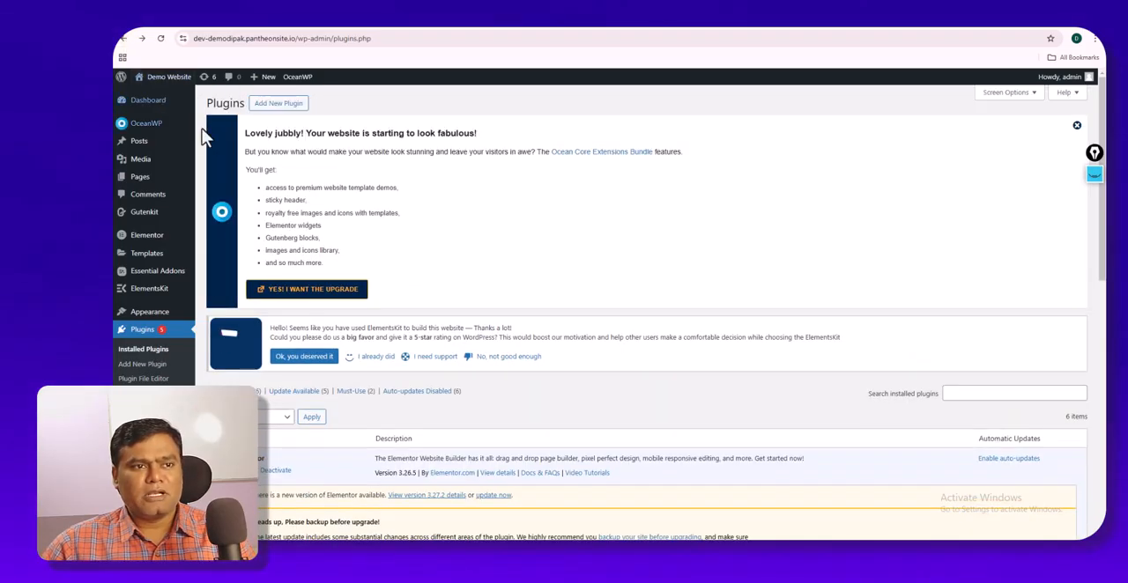
- Review the installed plugins again, covering Elementor, Elementor Pro, ElementsKit Lite, Essential Addons, GutenKit Blocks and Ocean Extra
scroll(325, 325, "down", 3)
scroll(317, 326, "down", 2)
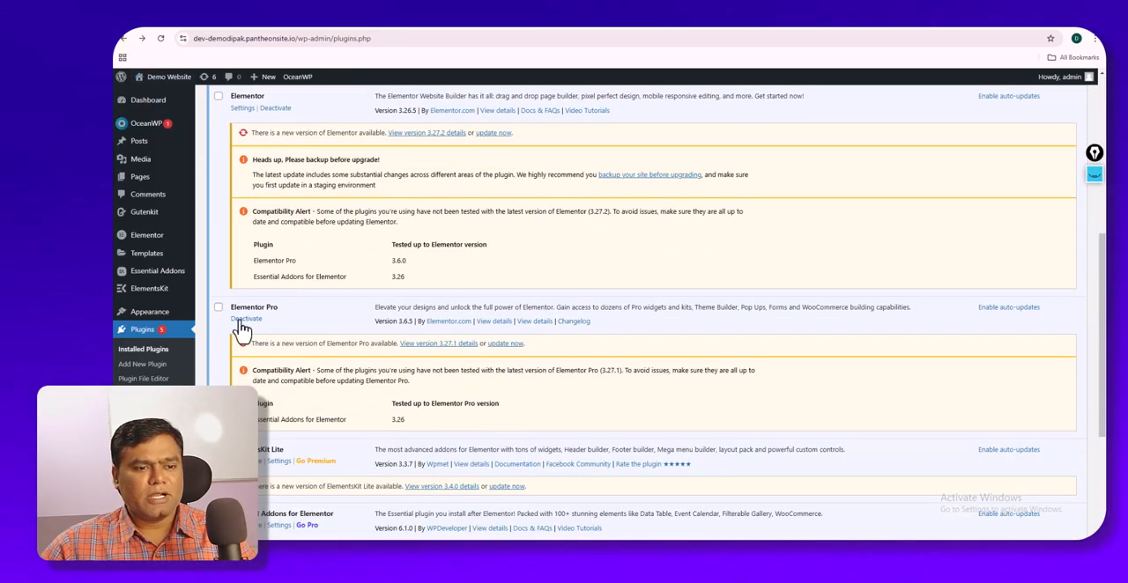
scroll(253, 333, "down", 3)
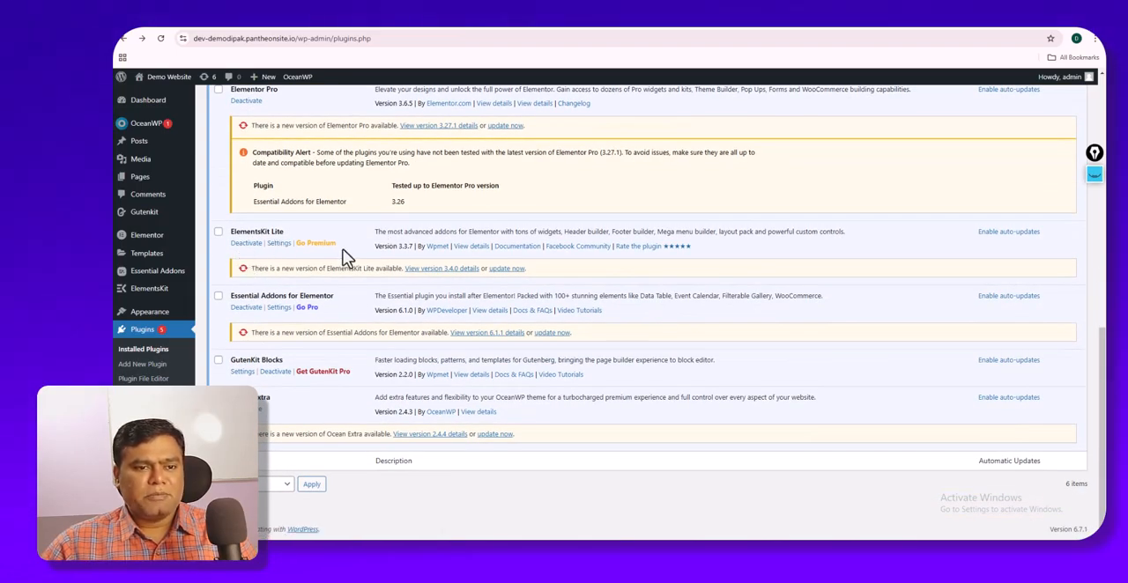
scroll(300, 264, "up", 1)
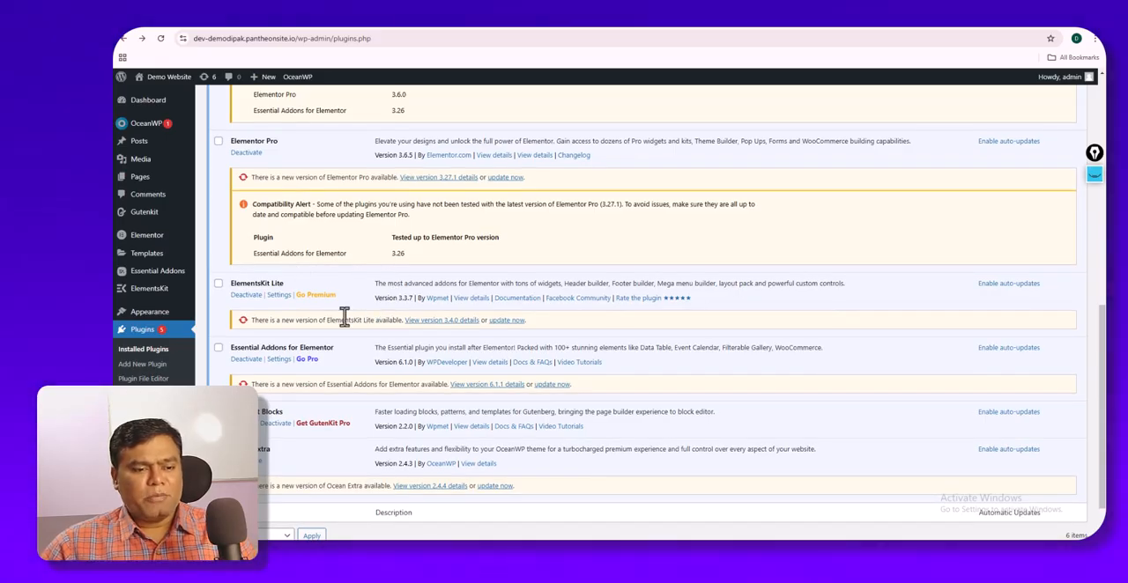
scroll(347, 324, "up", 5)
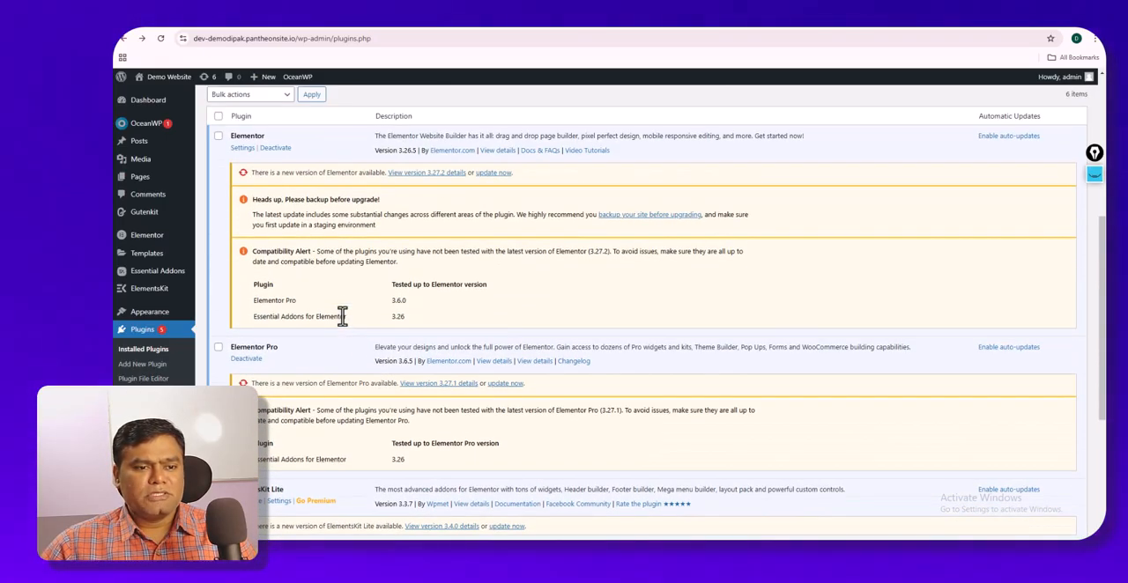
scroll(343, 319, "down", 6)
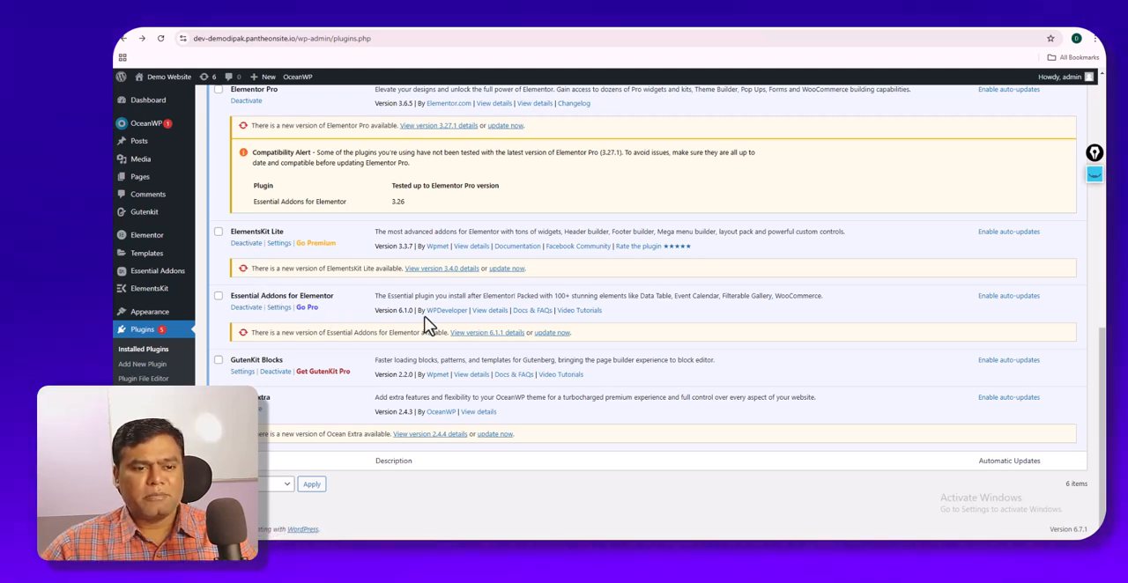
scroll(421, 315, "up", 1)
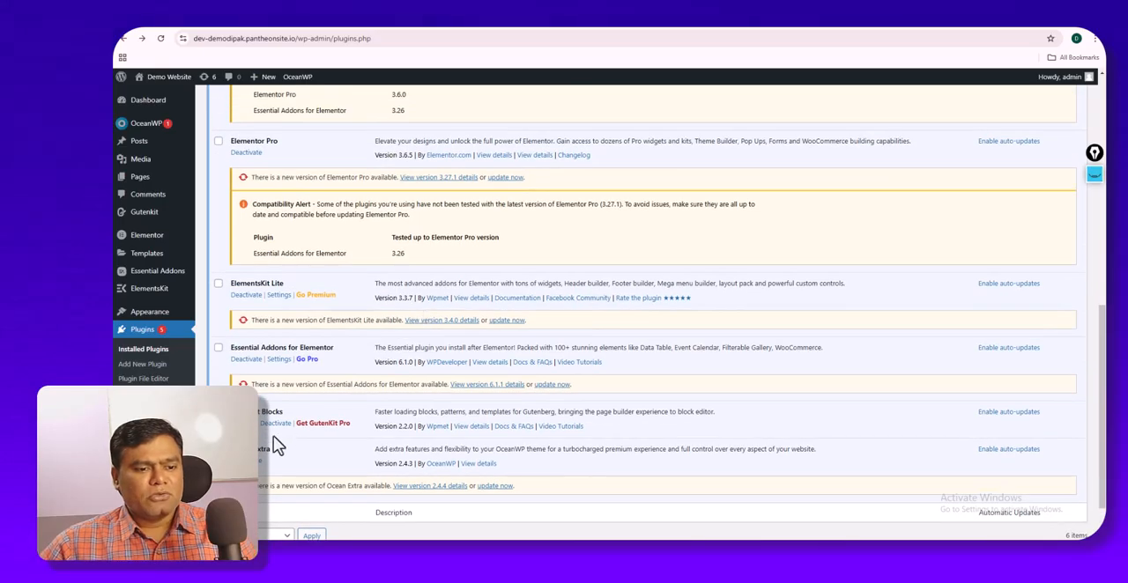
scroll(258, 445, "down", 1)
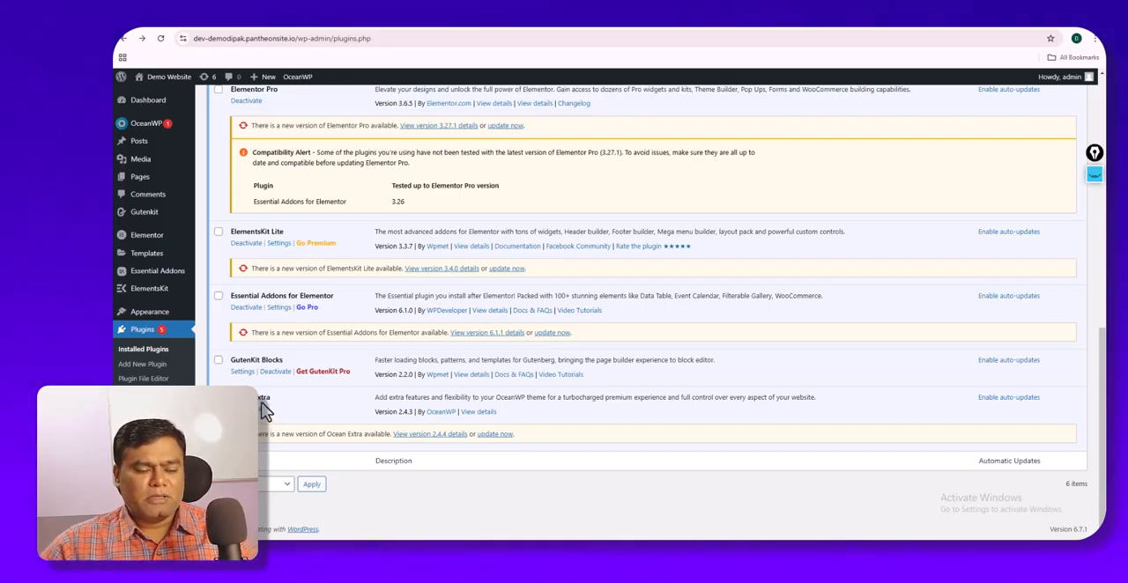
scroll(262, 415, "up", 2)
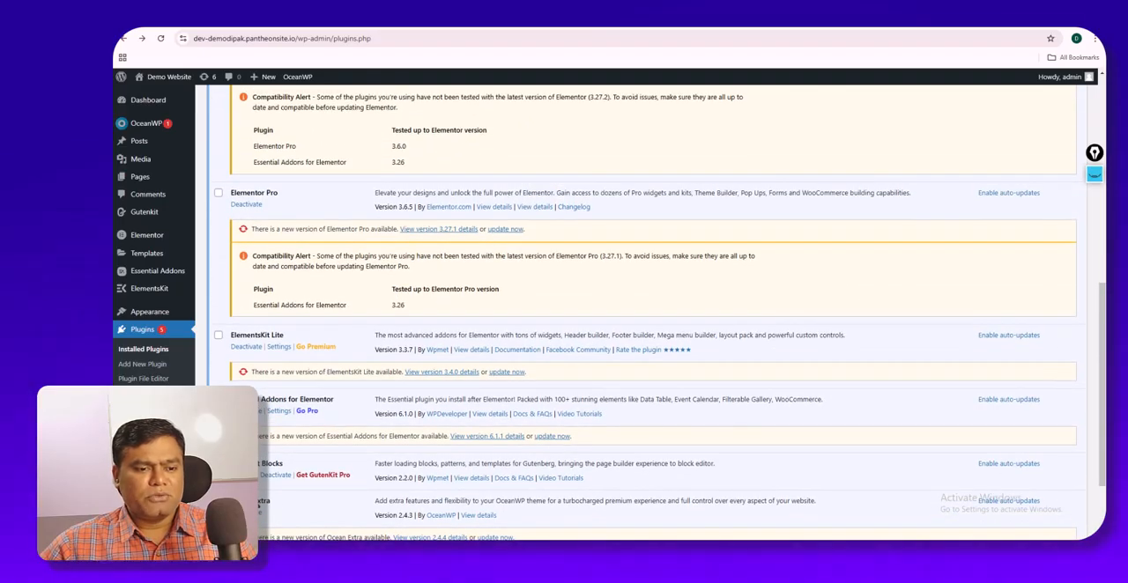
scroll(265, 475, "down", 1)
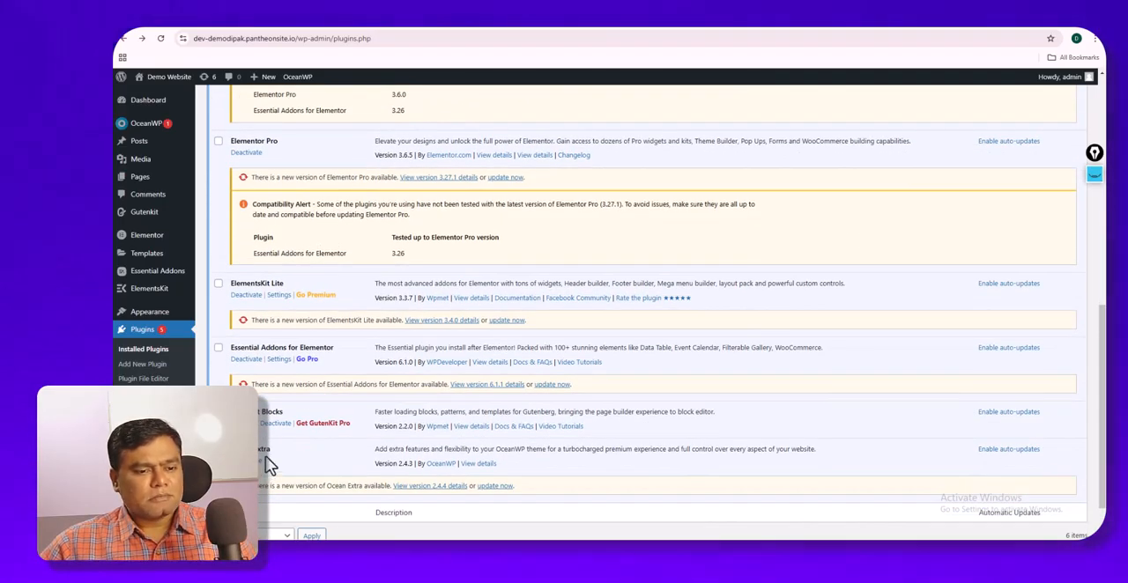
scroll(269, 465, "up", 1)
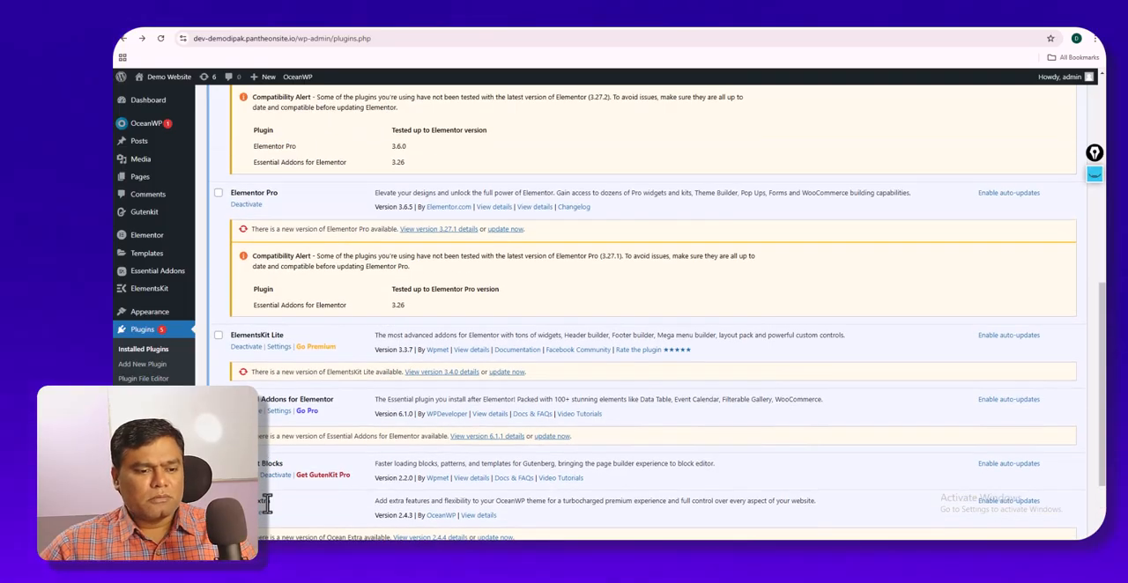
scroll(266, 504, "up", 1)
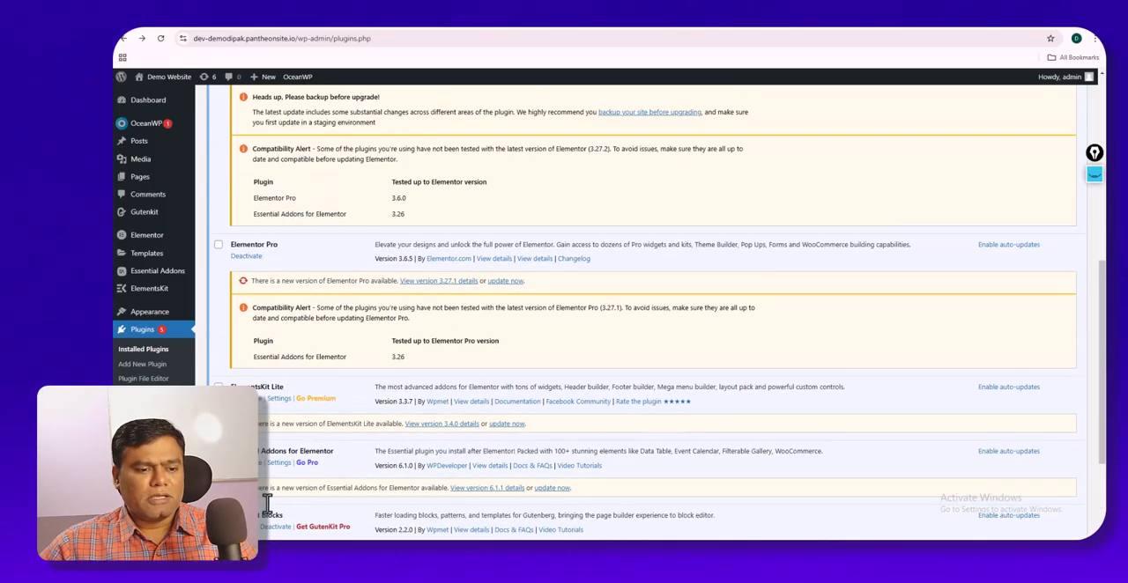
scroll(267, 503, "up", 5)
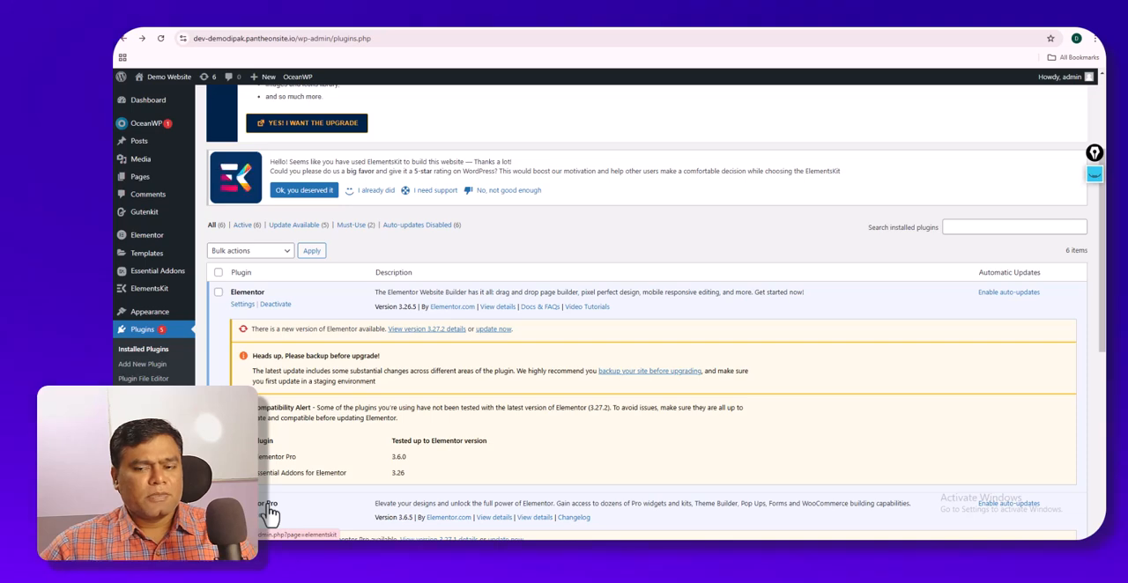
scroll(269, 511, "up", 3)
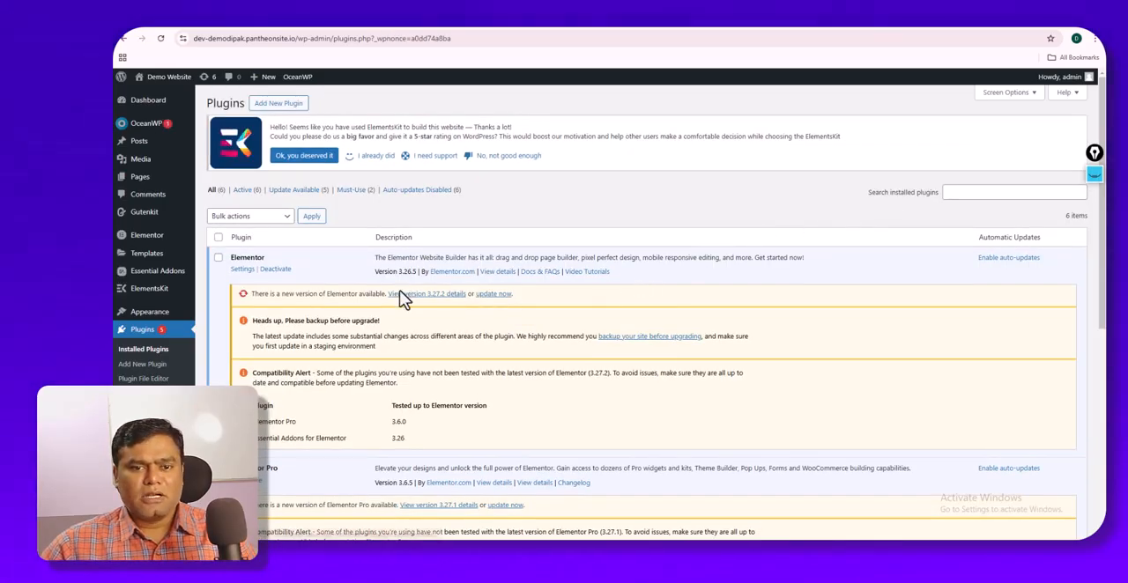
scroll(405, 291, "down", 3)
scroll(402, 298, "up", 3)
scroll(403, 299, "up", 1)
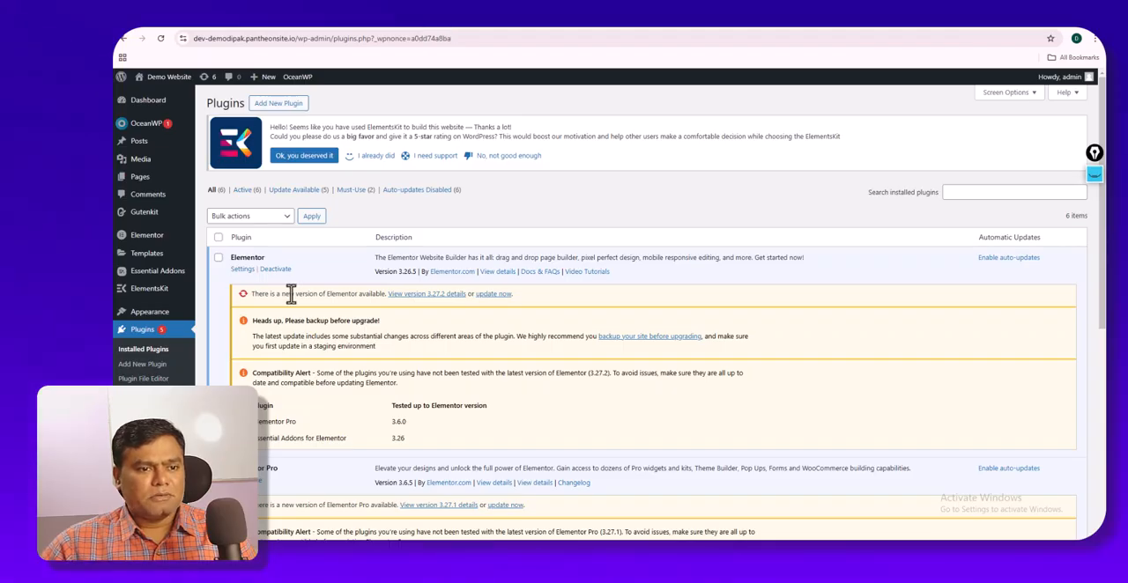
scroll(276, 370, "down", 2)
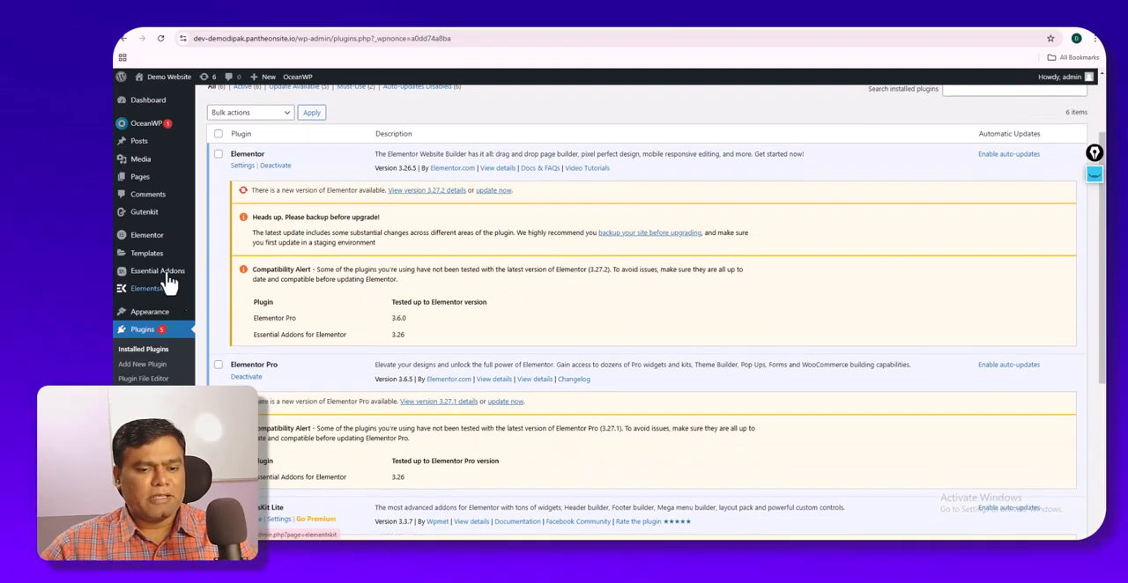
scroll(215, 236, "up", 2)
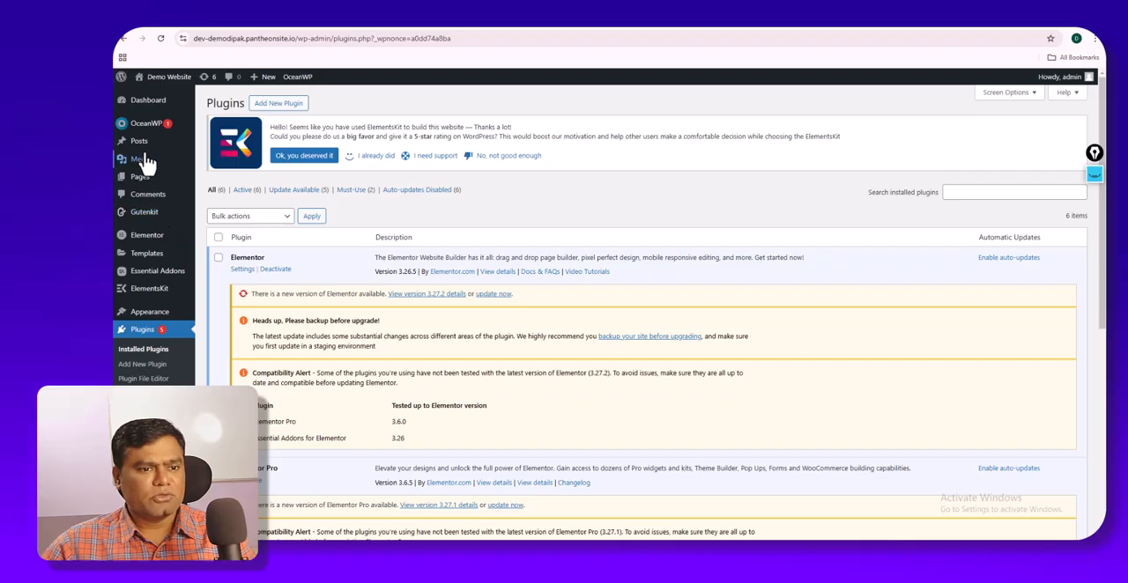
- Open blank new pages in separate browser tabs and title the first one Home
mouse_move(148, 179)
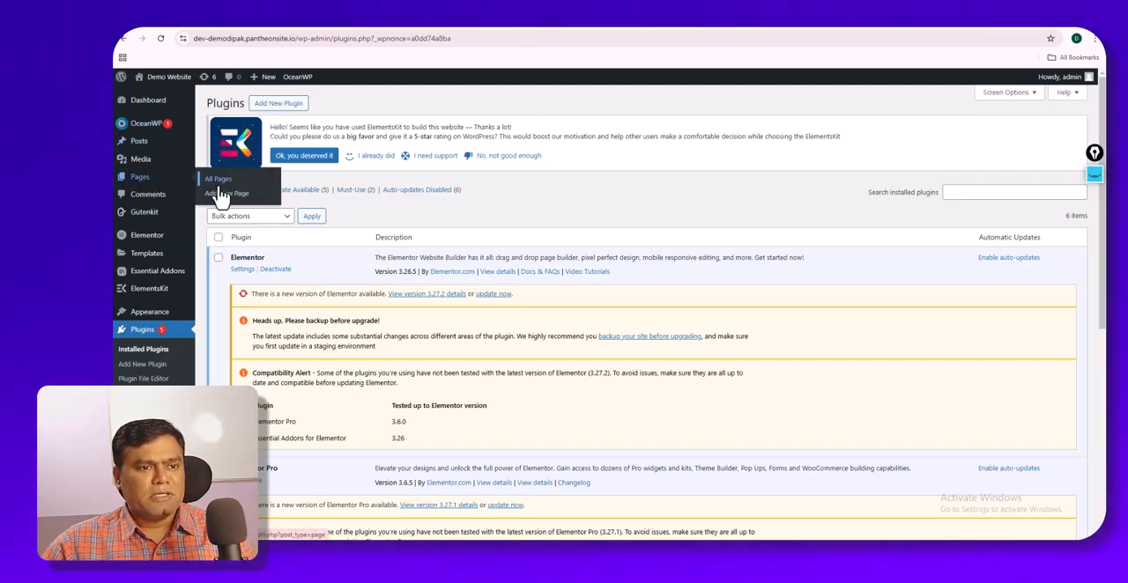
right_click(226, 202)
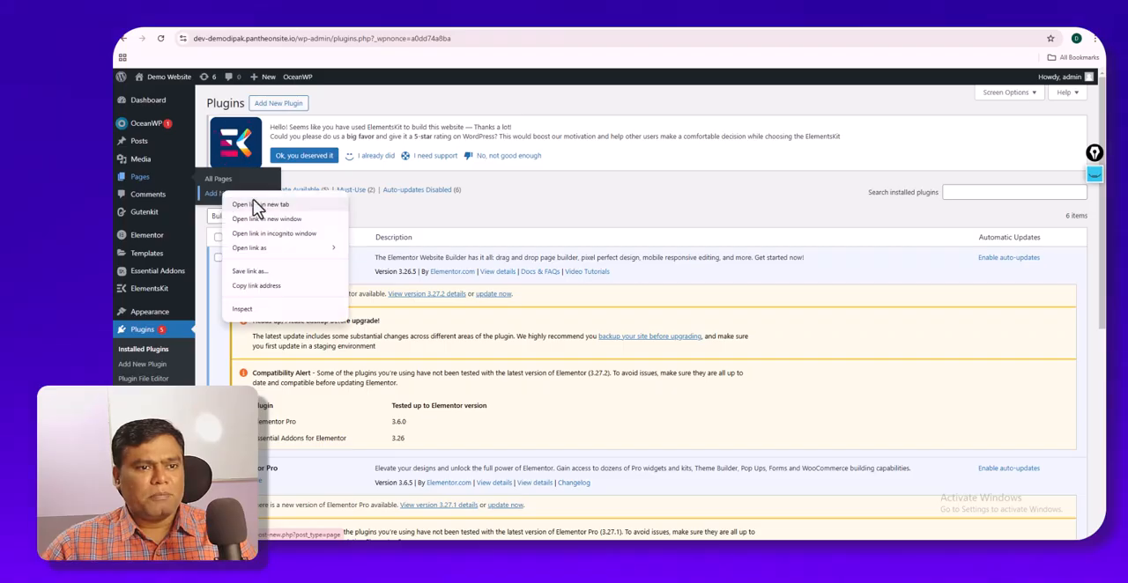
left_click(257, 204)
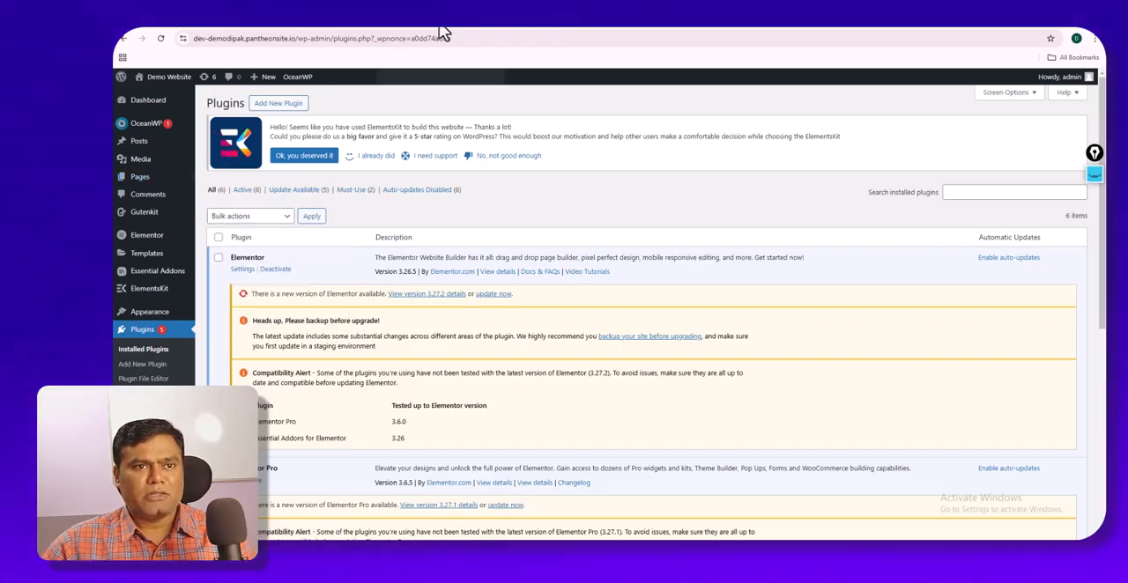
left_click(440, 27)
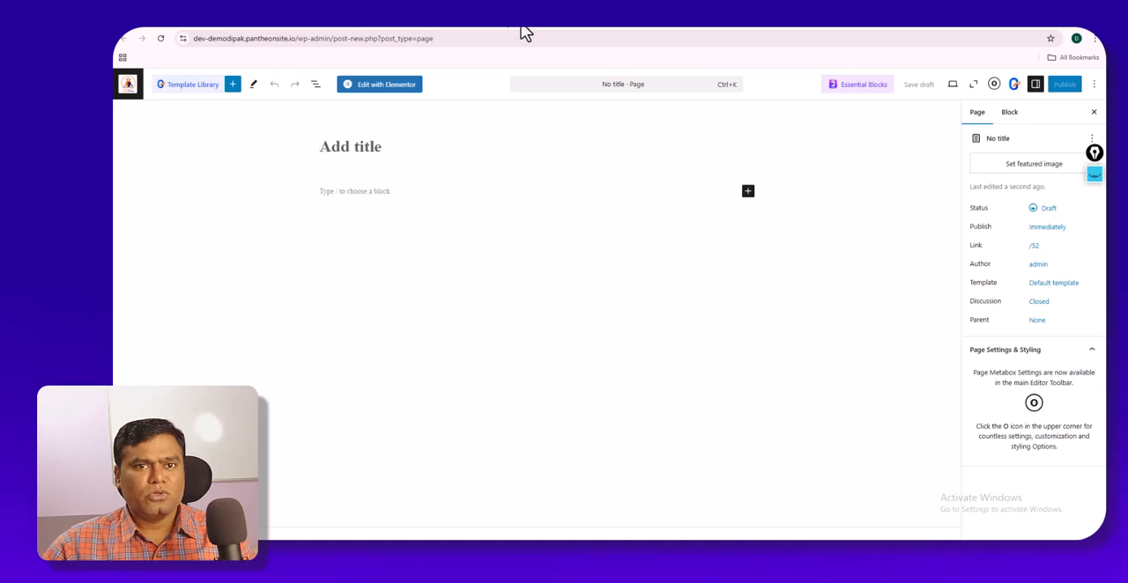
left_click(431, 27)
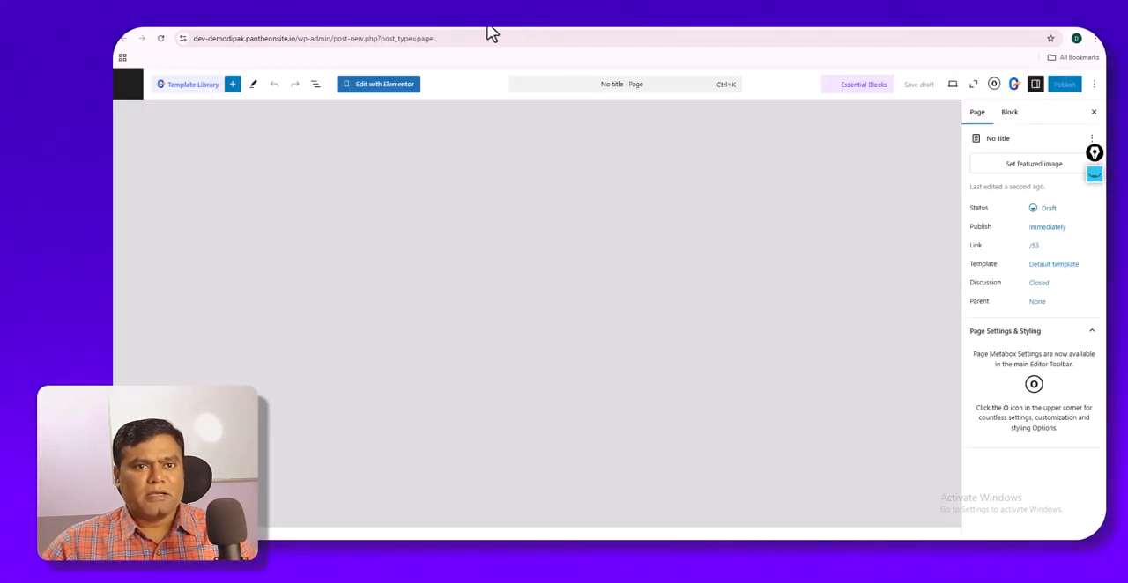
left_click(528, 27)
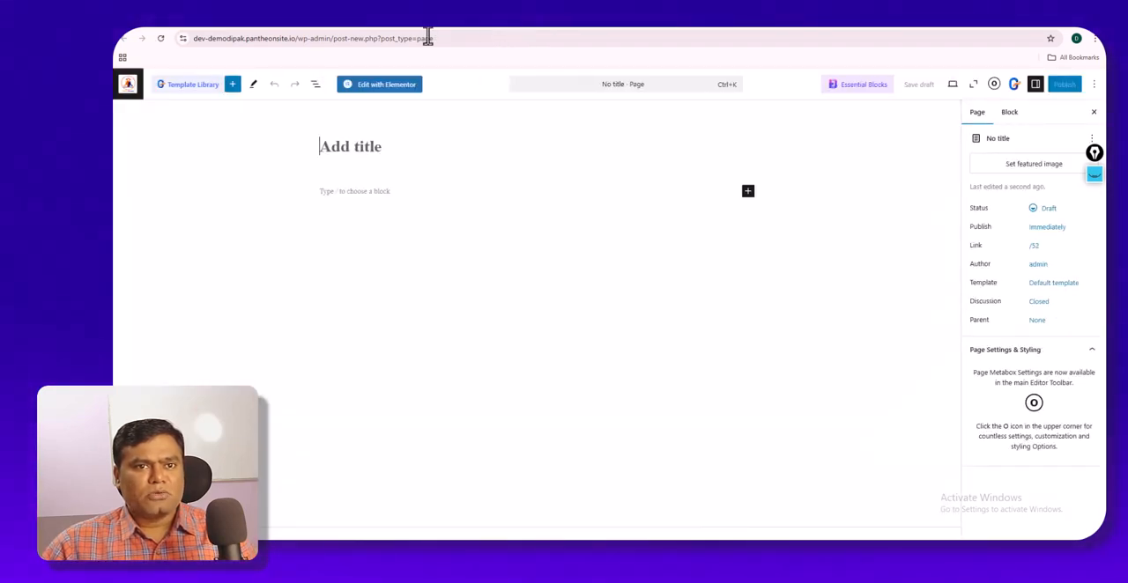
type("Home")
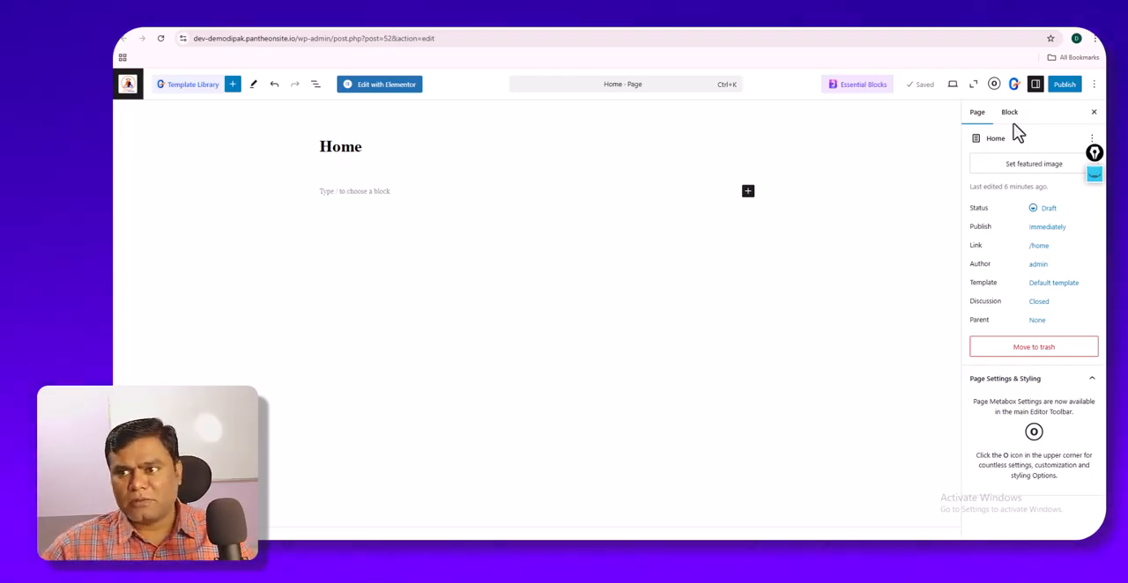
- Publish the Home page and open its live version in a new browser tab
left_click(1063, 88)
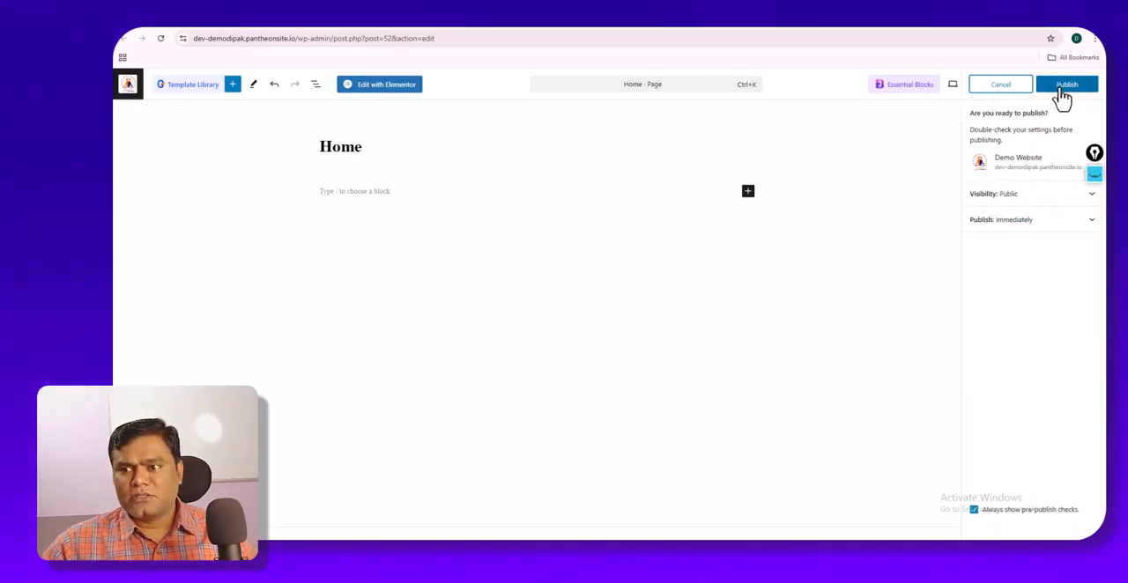
left_click(1062, 88)
right_click(1002, 202)
left_click(959, 213)
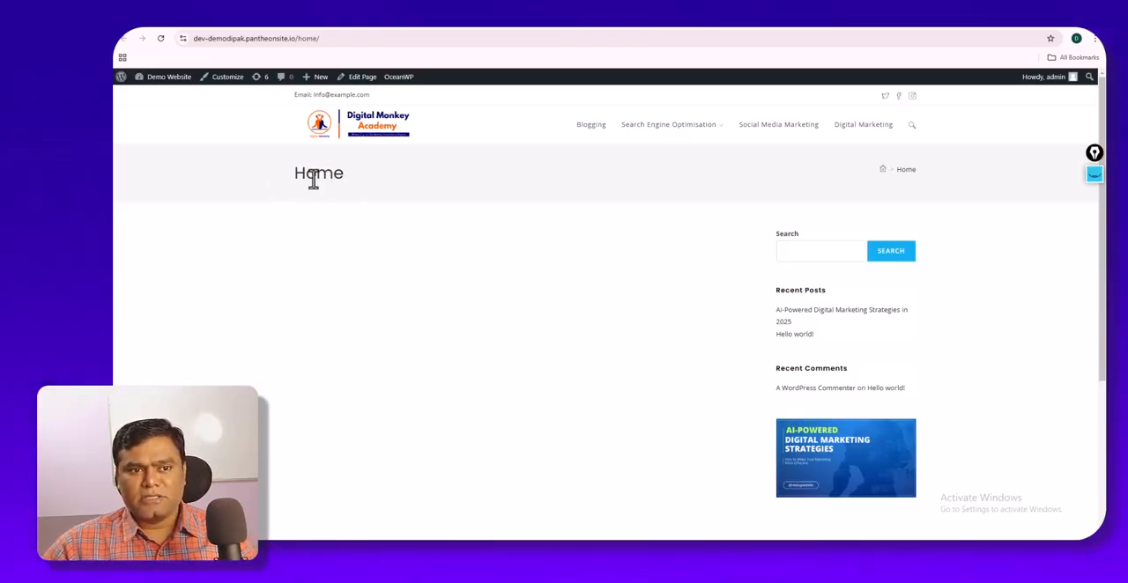
- Examine the live Home page's title, breadcrumb, sidebar widgets and footer
left_click_drag(294, 179, 345, 181)
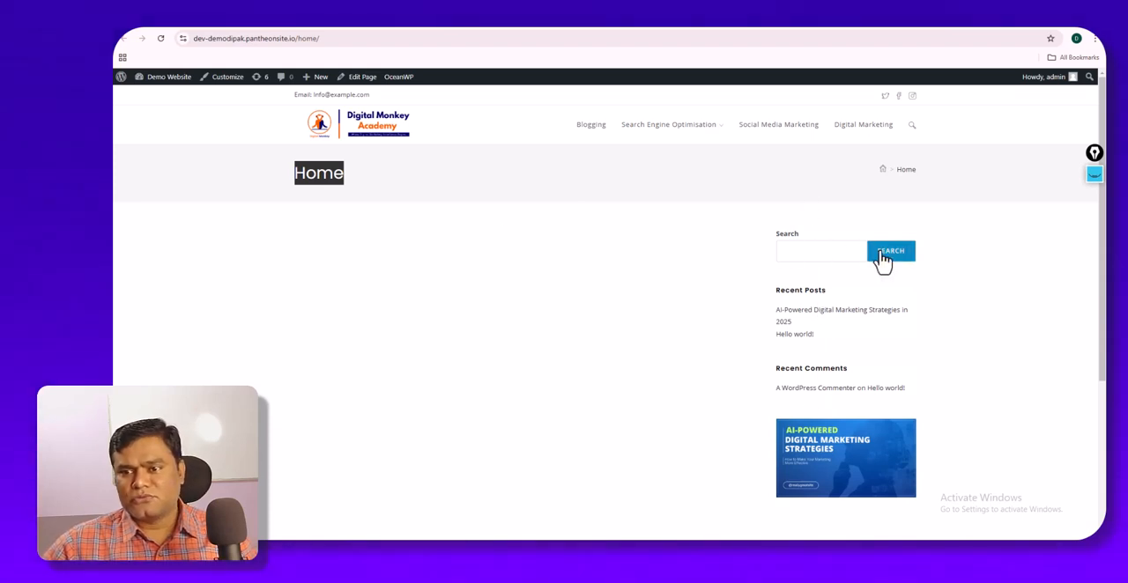
left_click(889, 169)
left_click_drag(917, 170, 907, 169)
left_click(917, 171)
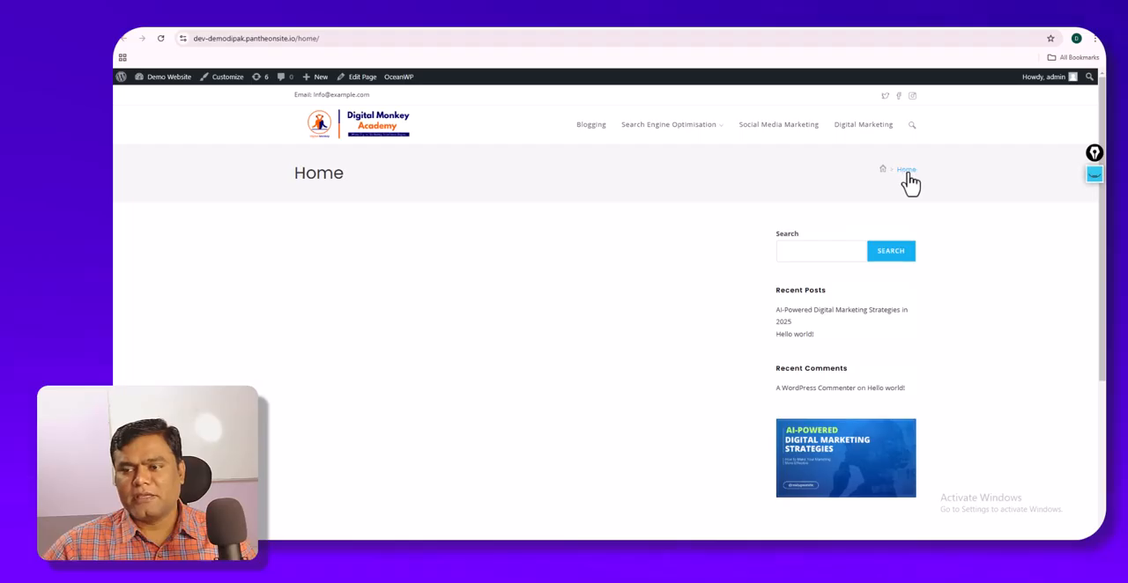
mouse_move(915, 170)
left_mouse_down()
mouse_move(883, 168)
mouse_move(917, 184)
left_mouse_up()
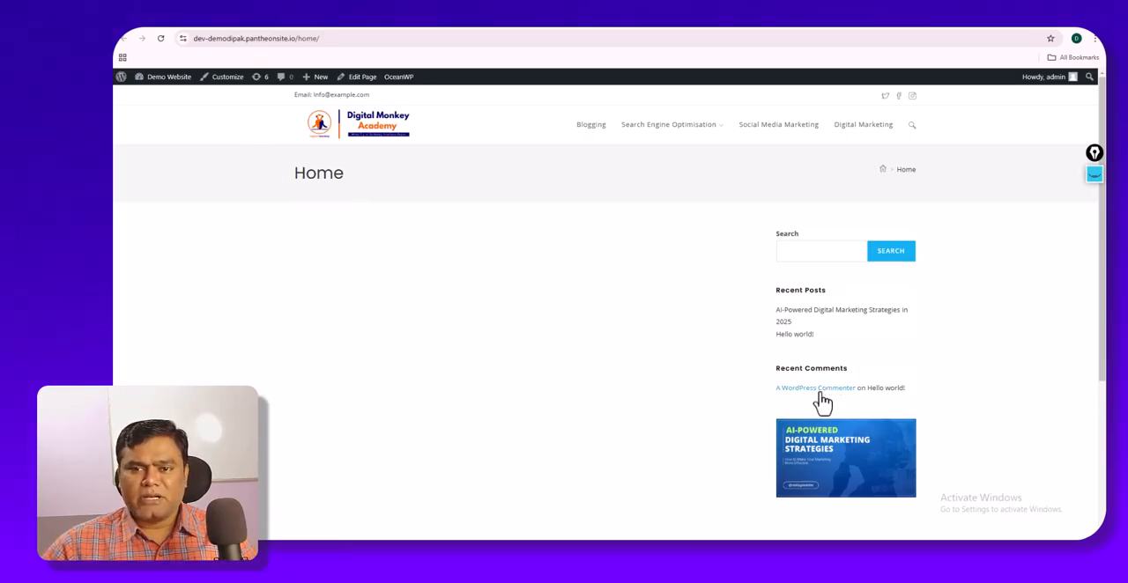
scroll(785, 396, "down", 3)
scroll(667, 403, "up", 2)
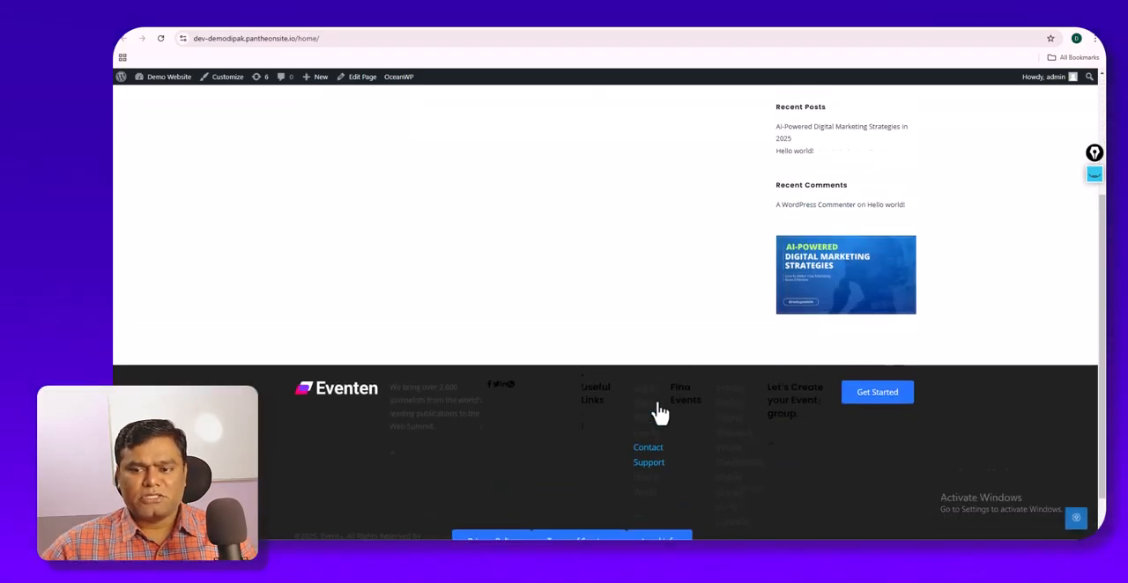
- Compare the live Home page's footer with the headers and footers on the digitalmonkeyacademy.com and thedigitalmonkey.in sites
scroll(661, 406, "down", 1)
scroll(663, 405, "down", 2)
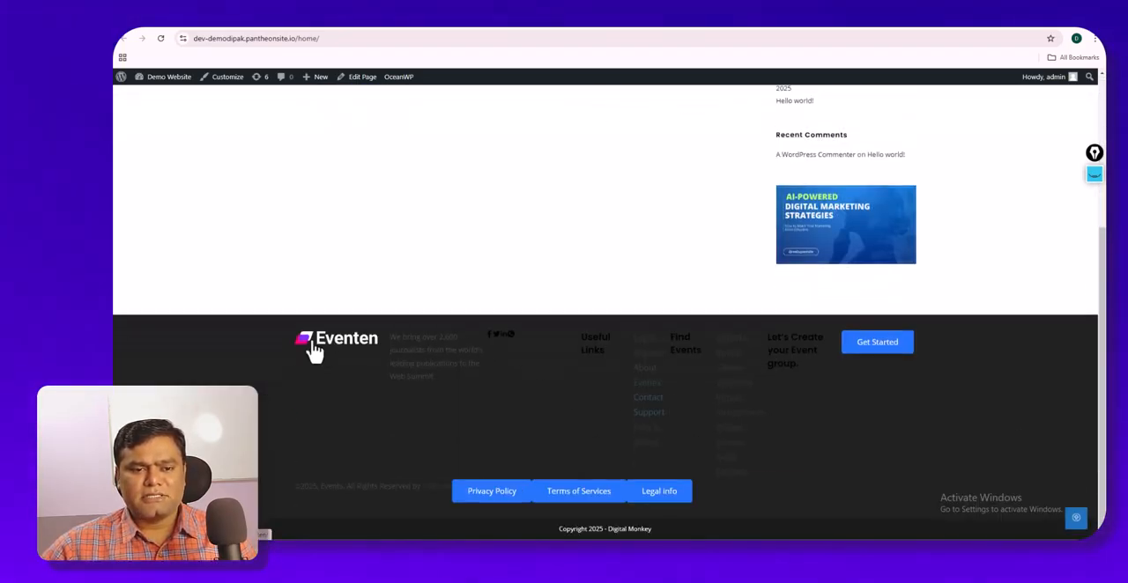
scroll(527, 370, "up", 3)
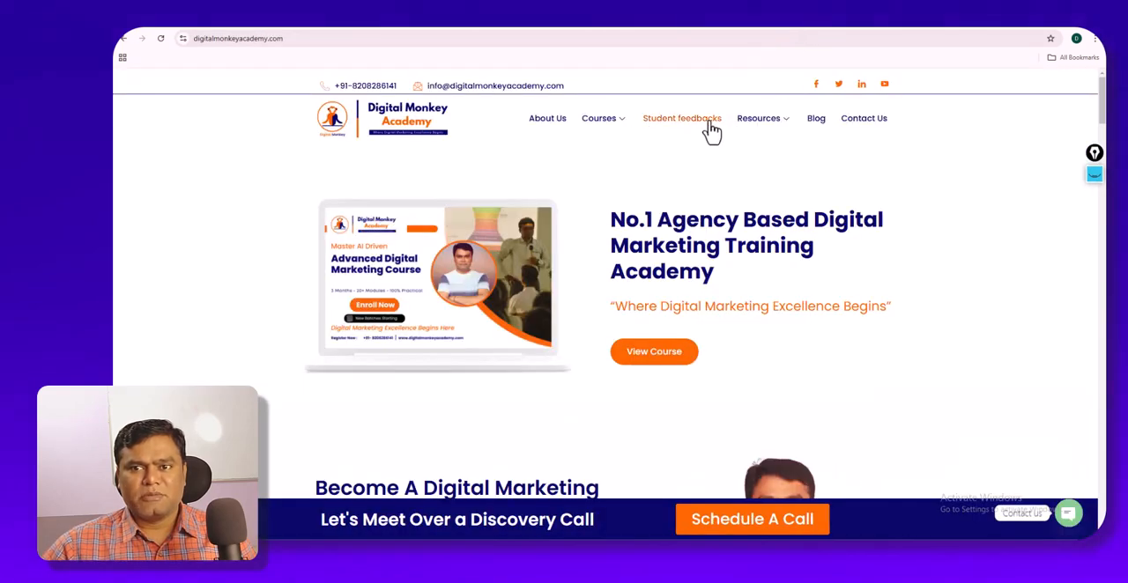
left_click(719, 24)
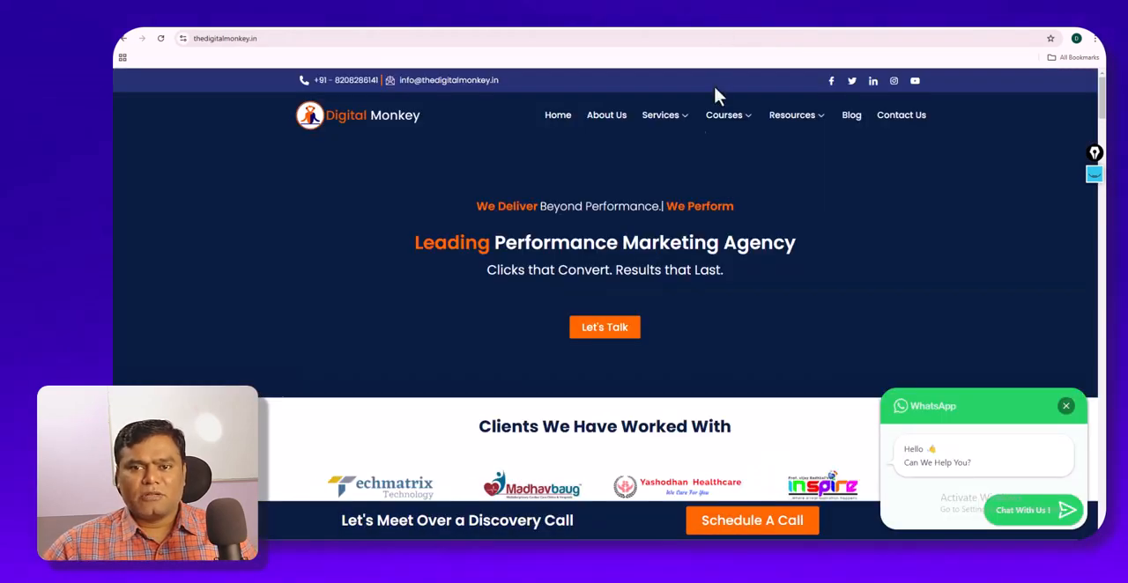
scroll(828, 176, "down", 15)
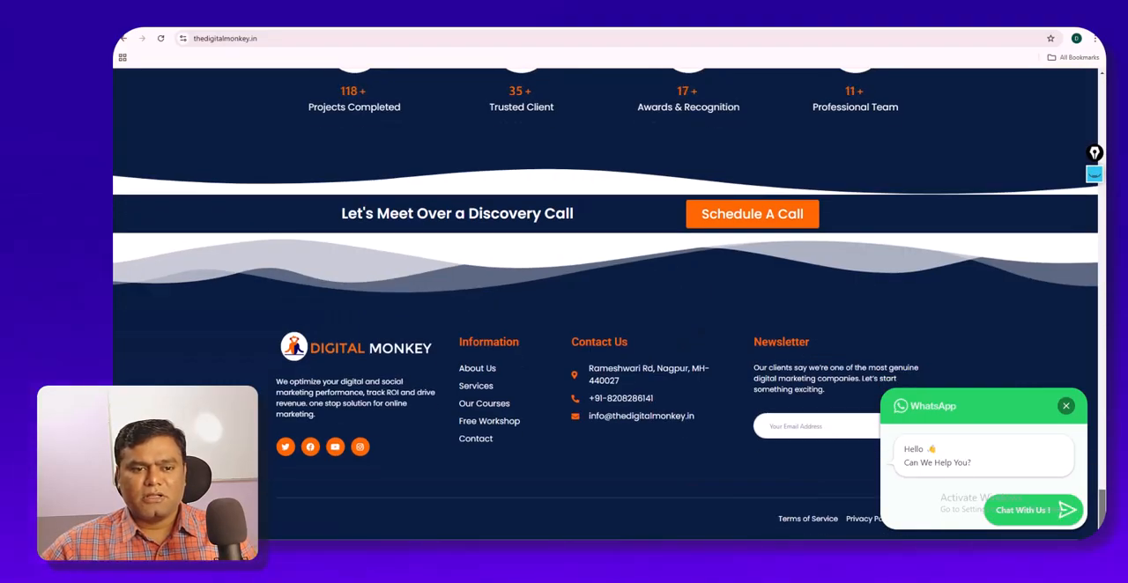
scroll(605, 282, "up", 10)
scroll(605, 282, "up", 5)
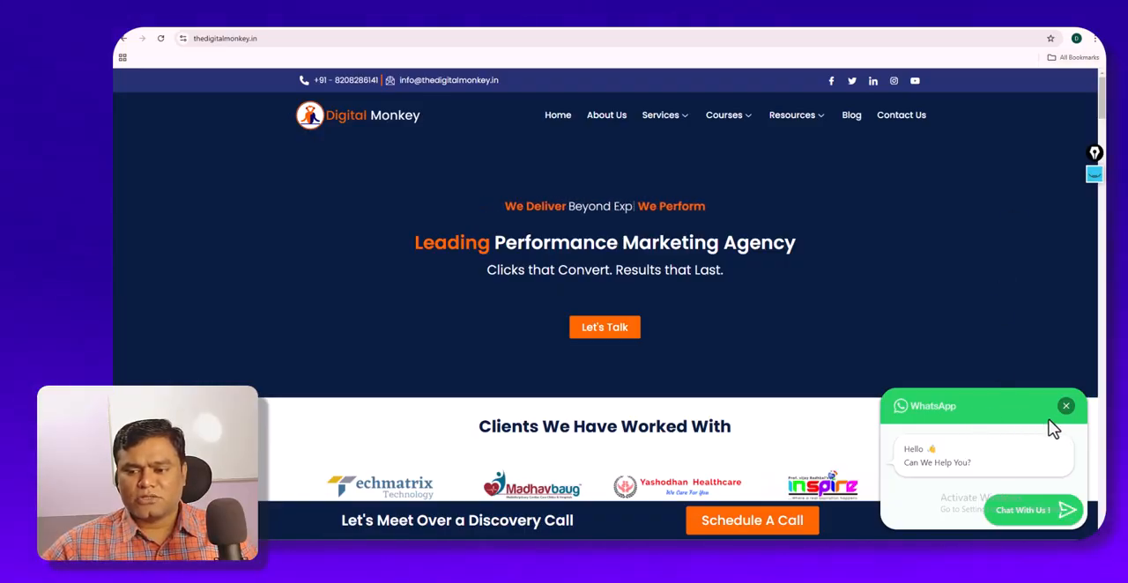
left_click(499, 27)
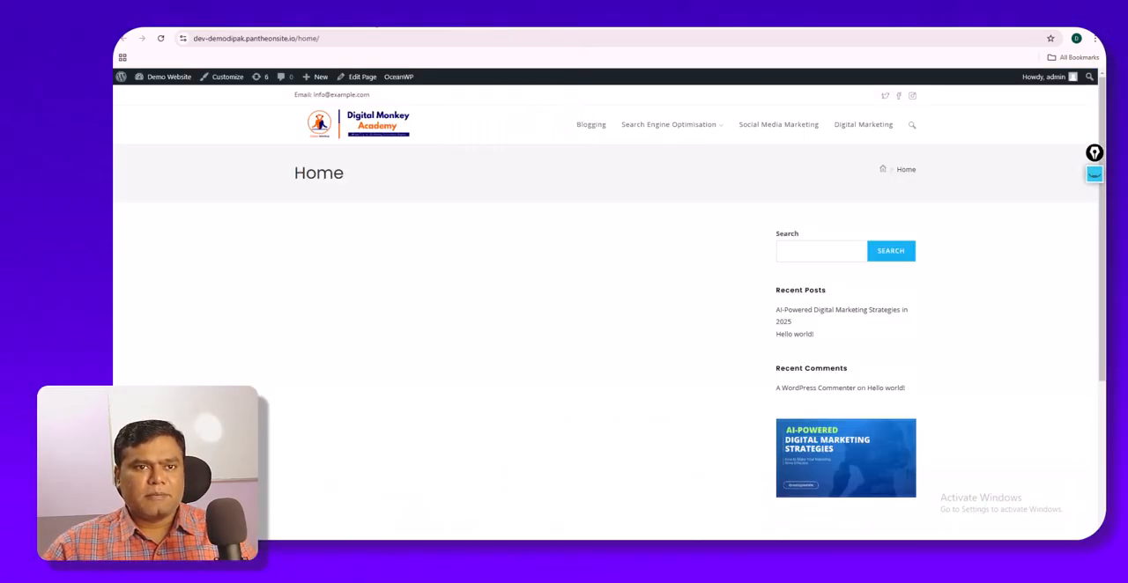
- Return to the Home page's editor, dismiss the publish confirmation and open the Page Settings & Styling options
left_click(382, 28)
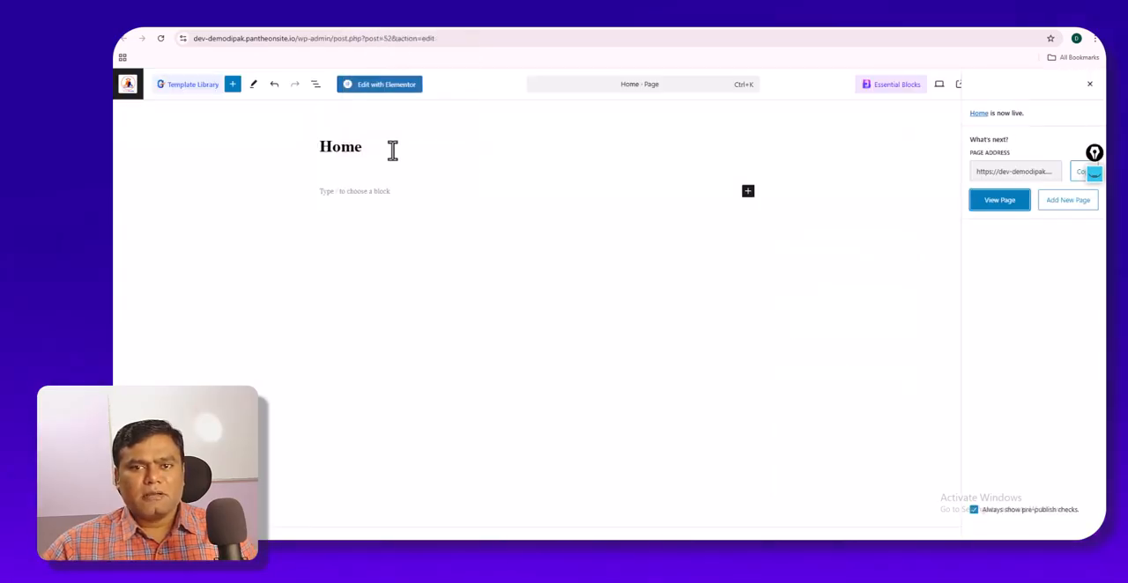
left_click(511, 28)
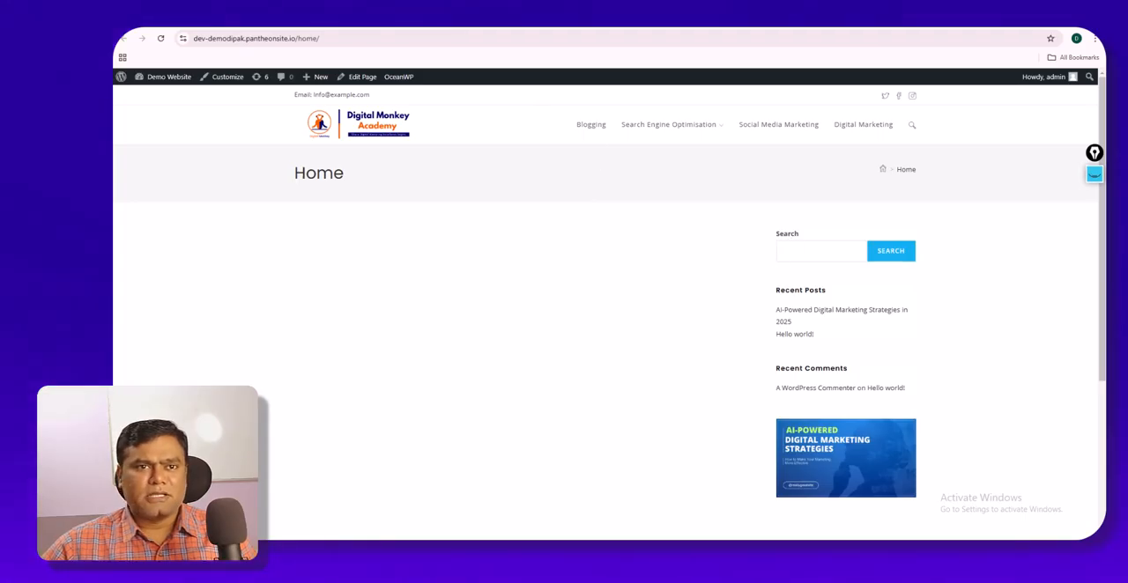
left_click(416, 32)
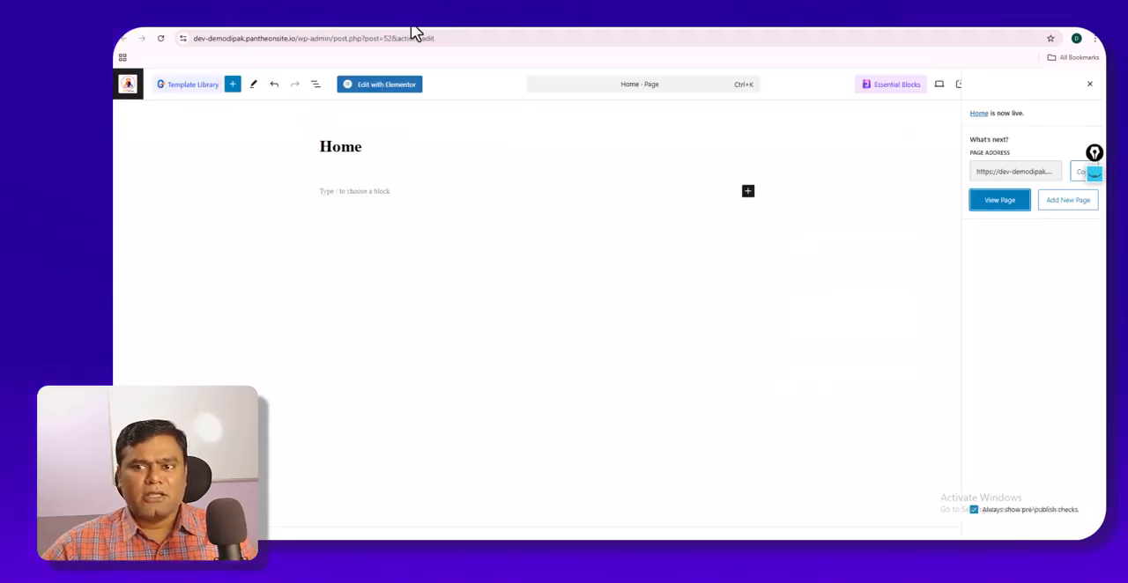
left_click(1092, 85)
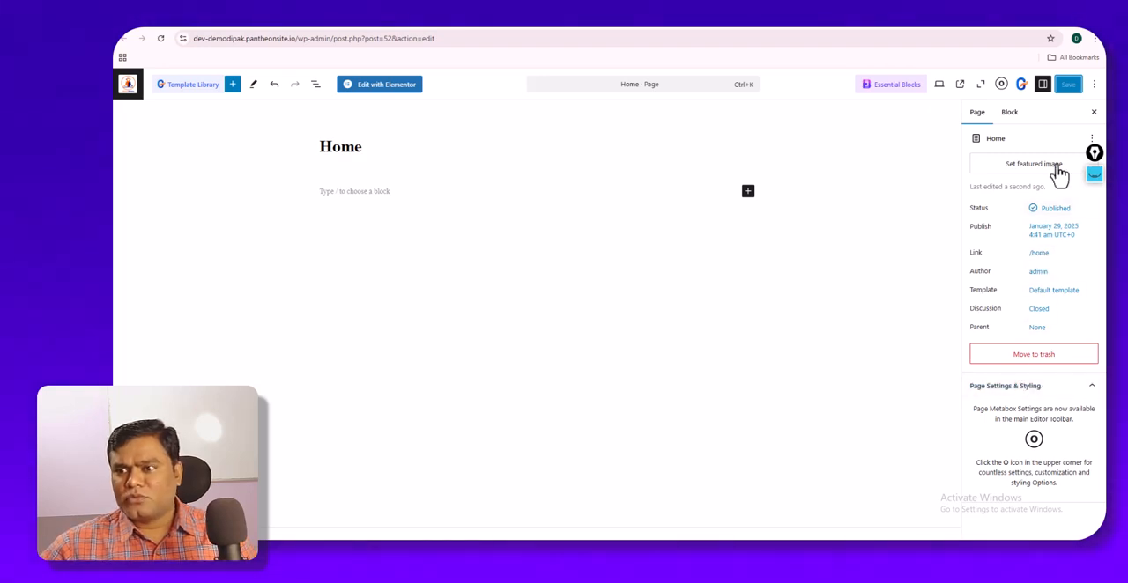
left_click(1002, 85)
left_click(1002, 86)
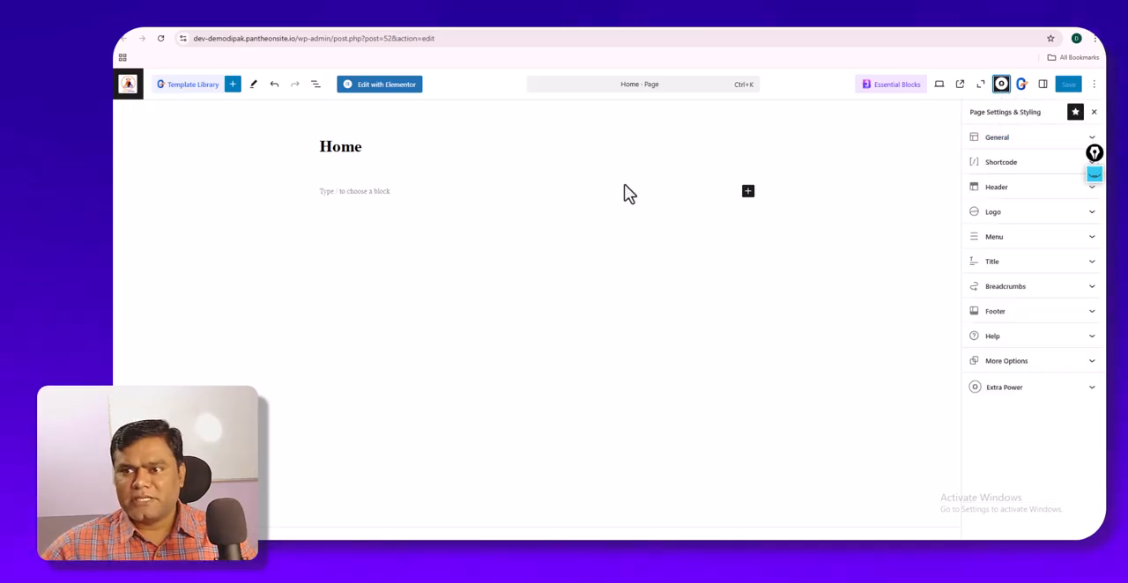
- Check the sidebar choices in the Home page's general settings and set the content layout to 100% Full Width
left_click(1014, 138)
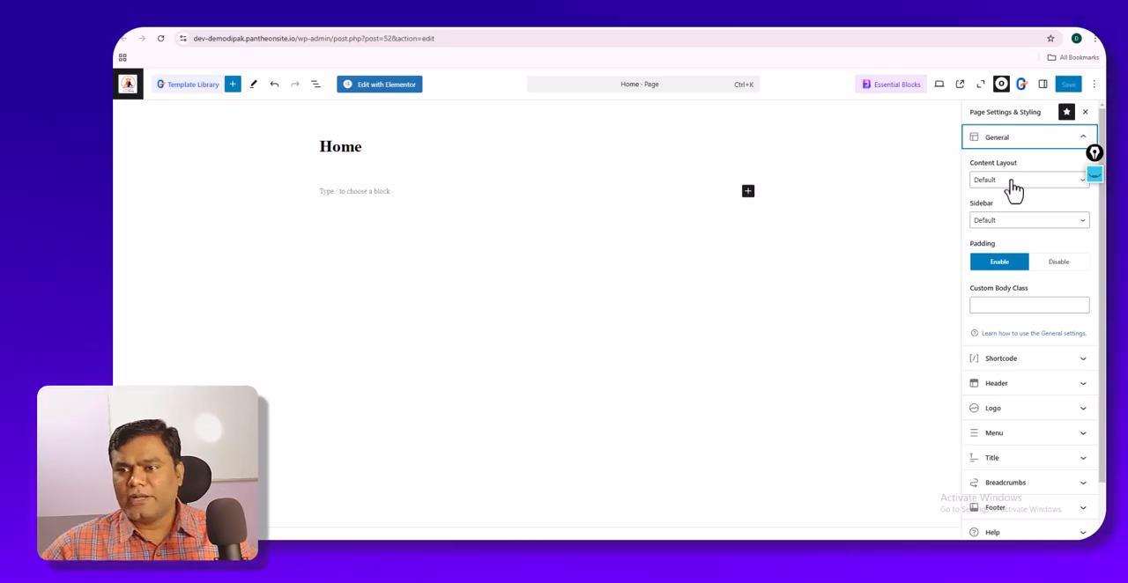
left_click(1012, 225)
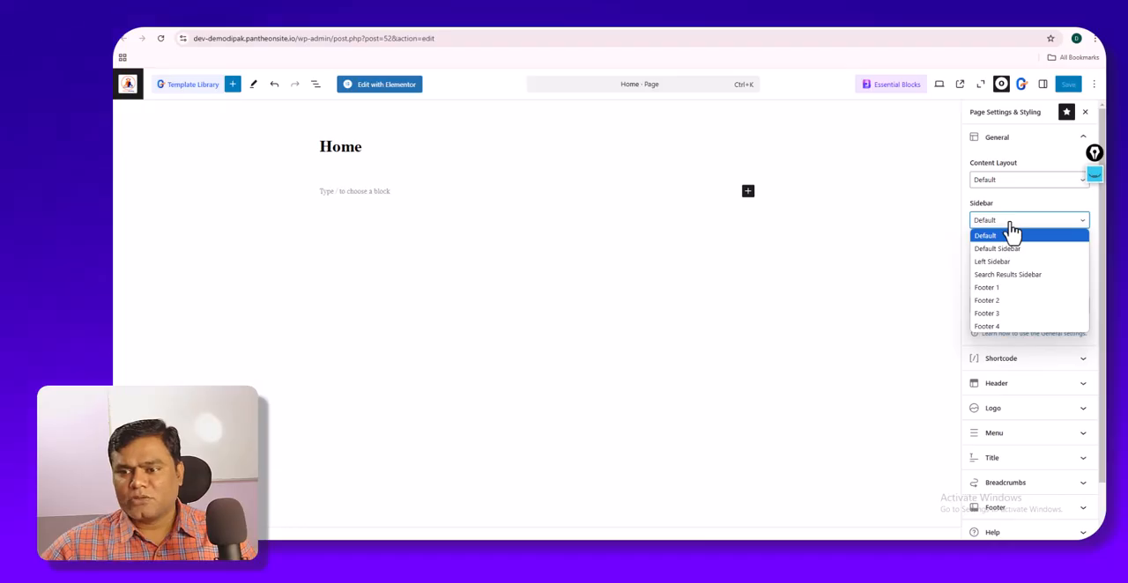
left_click(1011, 233)
left_click(1014, 185)
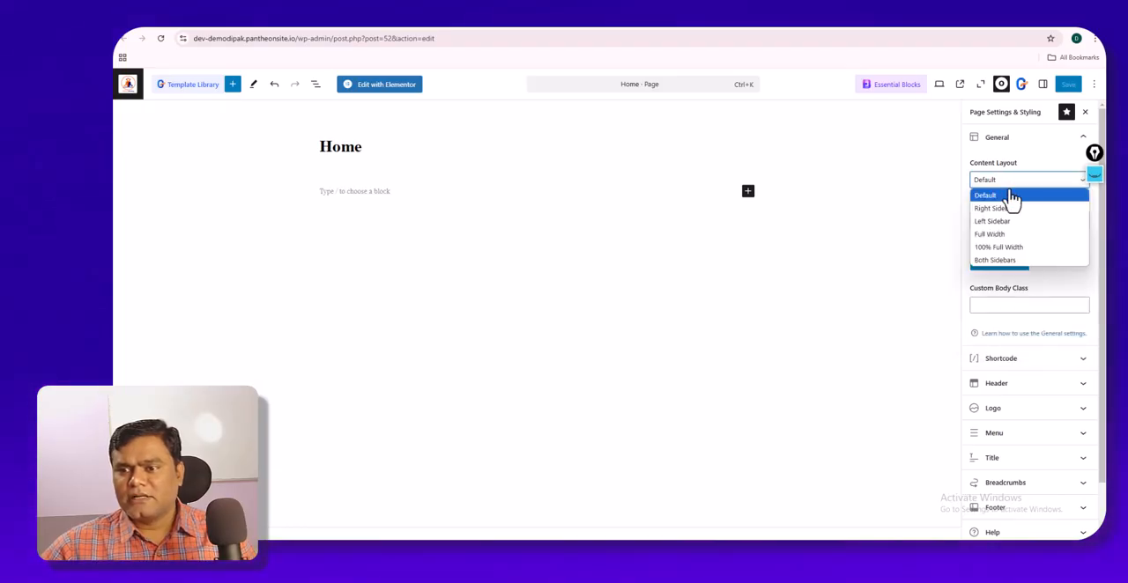
left_click(1006, 248)
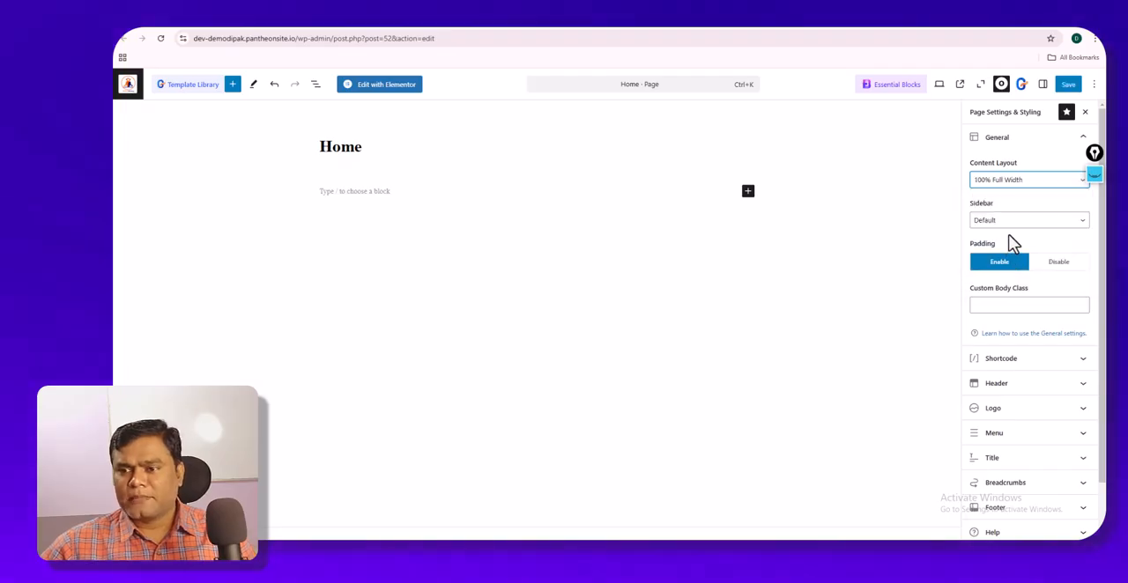
- Disable the display of the page title and the breadcrumbs for the Home page
scroll(1012, 243, "down", 1)
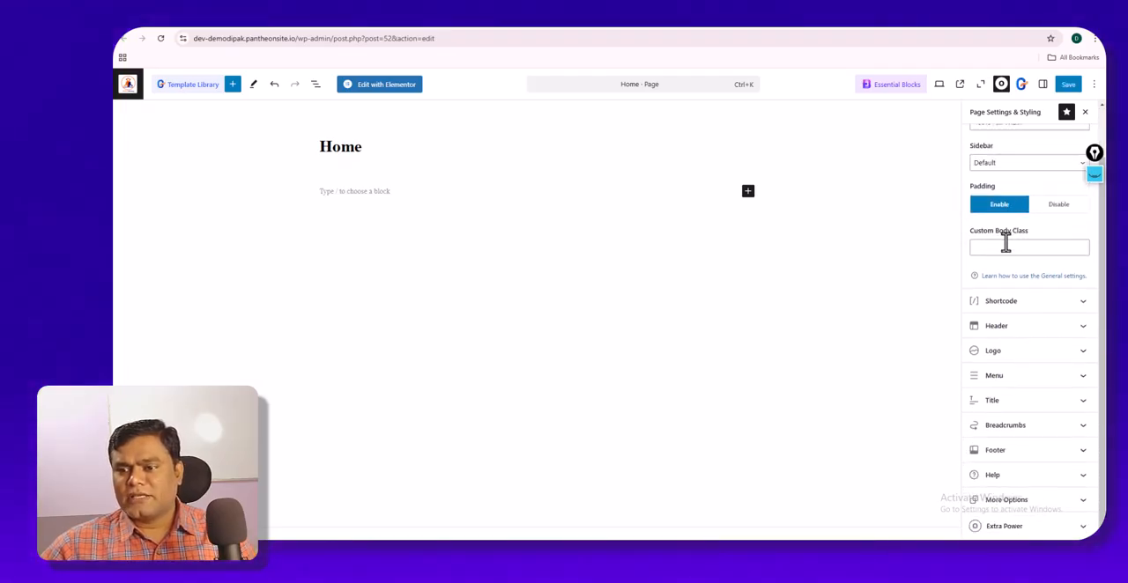
left_click(1002, 405)
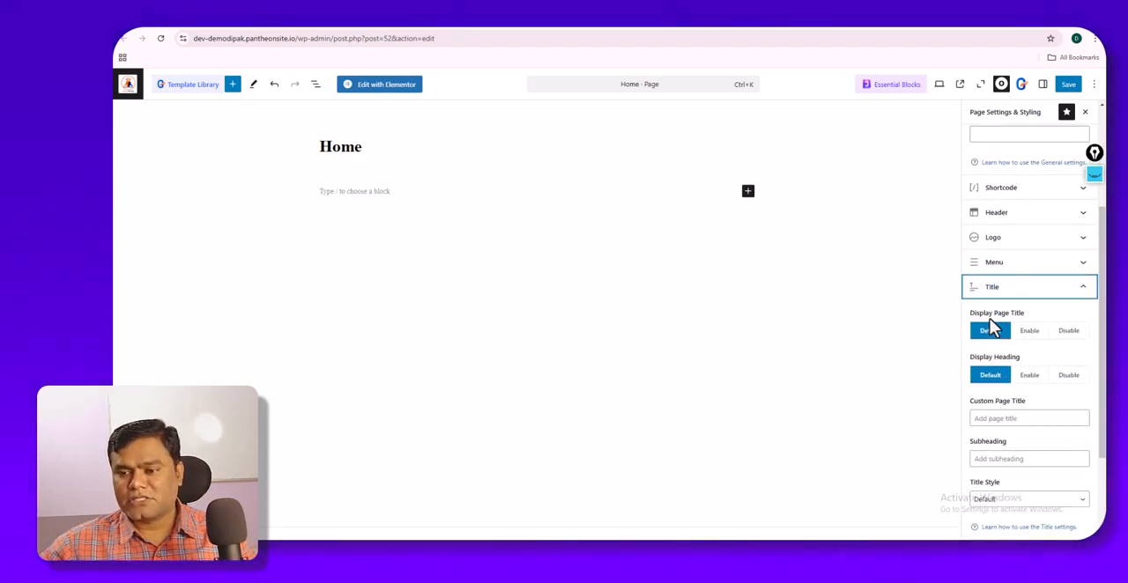
left_click(1066, 338)
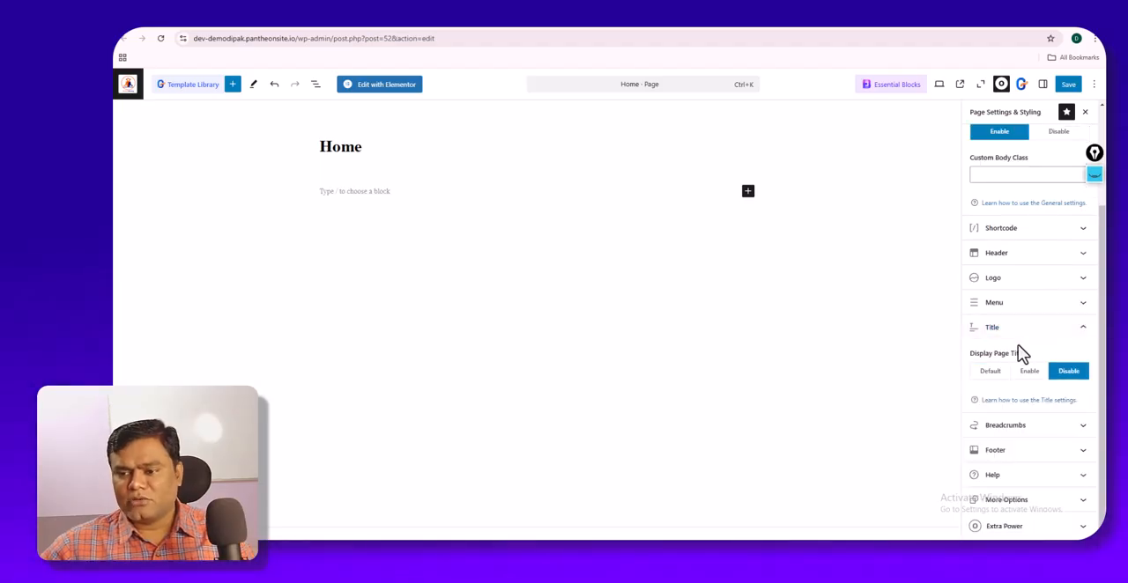
left_click(1033, 426)
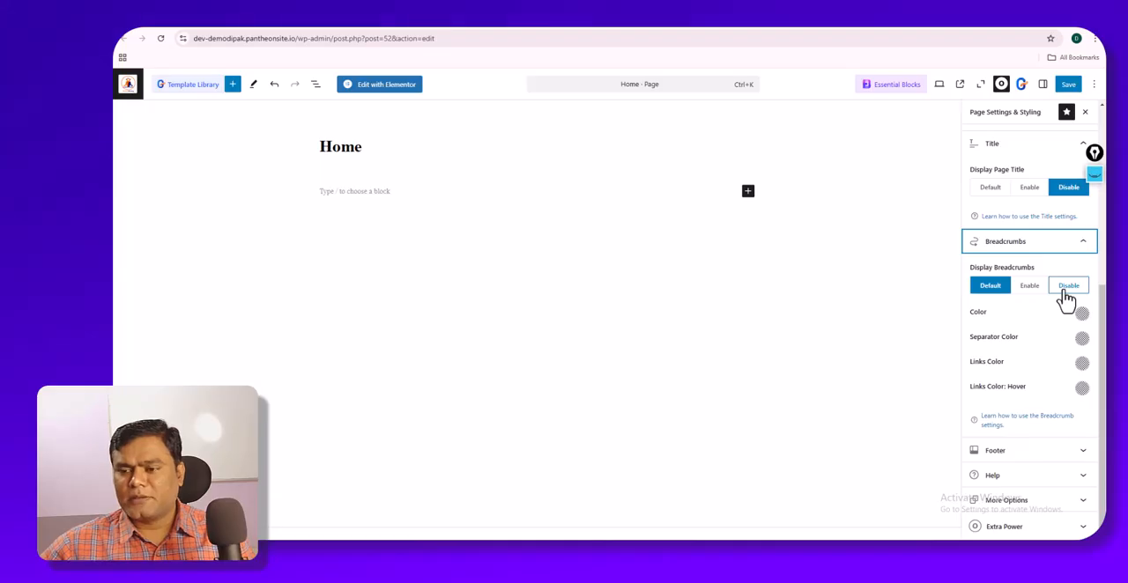
left_click(1067, 298)
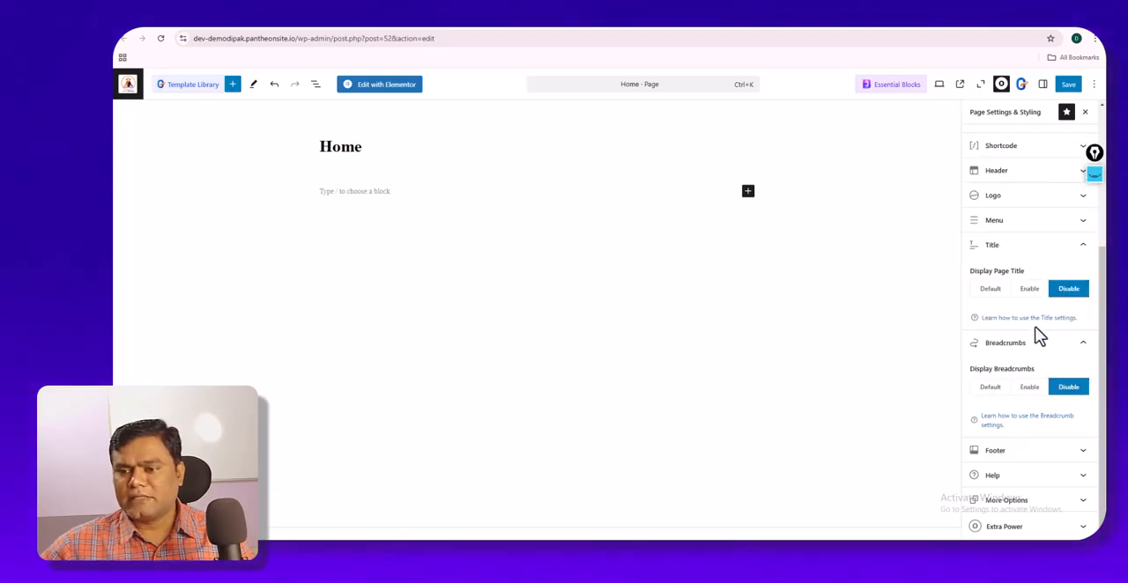
- Save the Home page's settings and reload its live version to check the layout
left_click(1006, 462)
left_click(1021, 372)
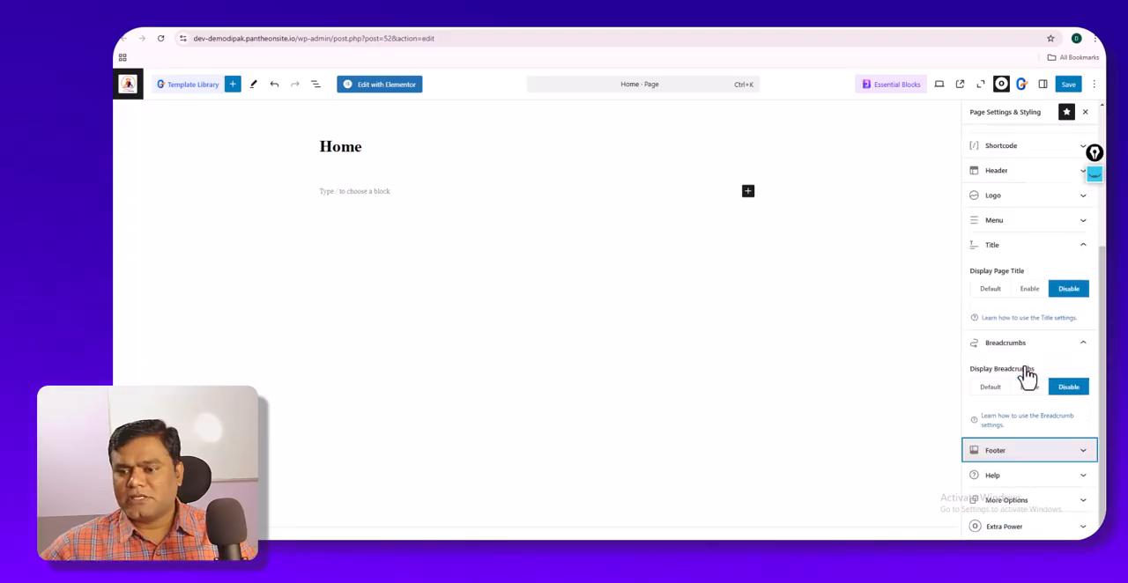
scroll(1018, 368, "up", 3)
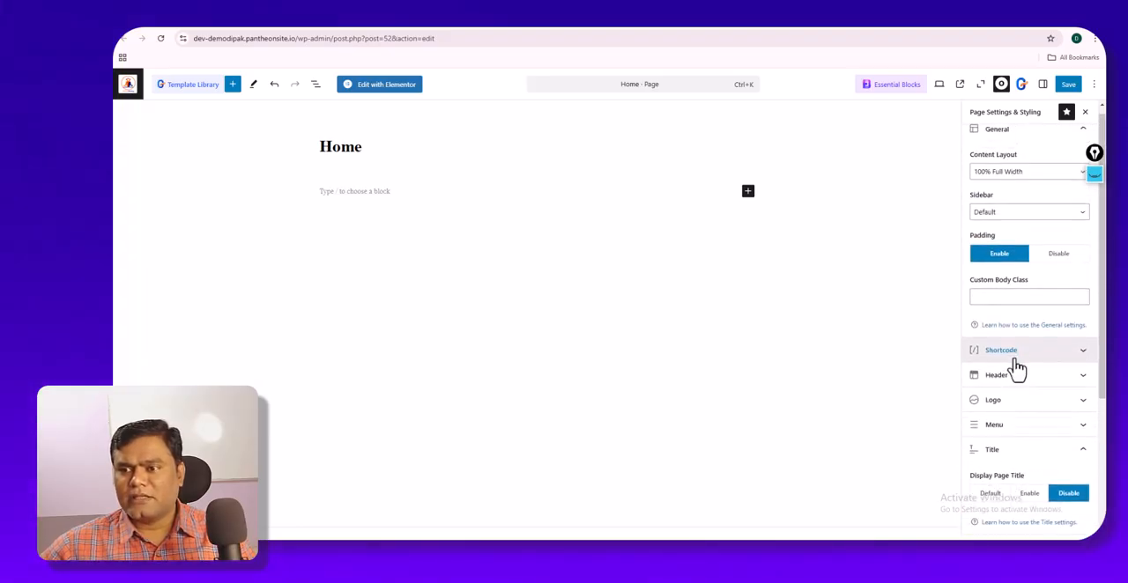
left_click(1065, 88)
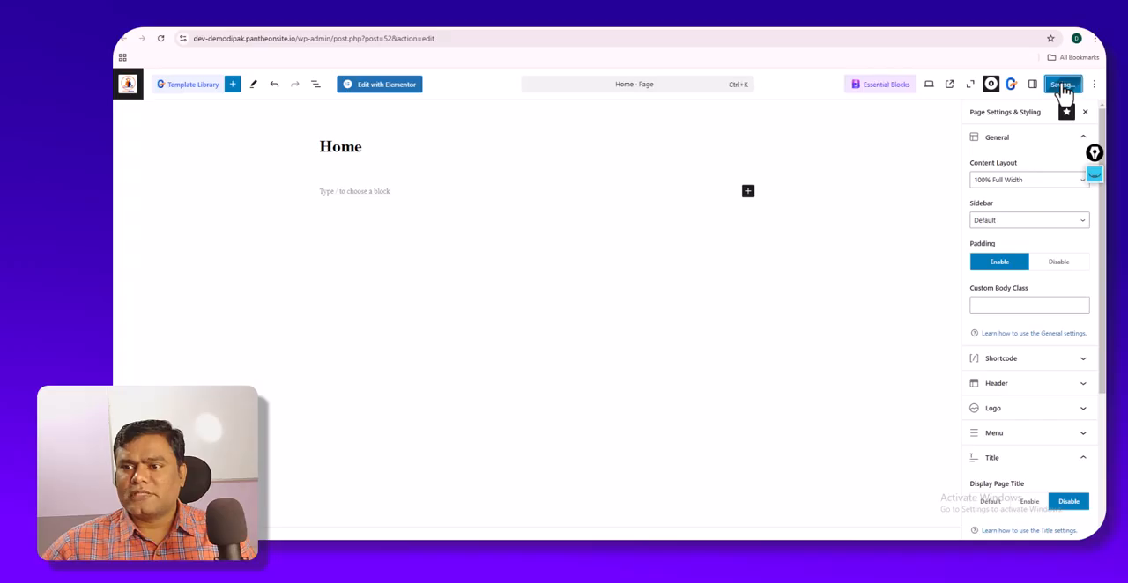
left_click(481, 14)
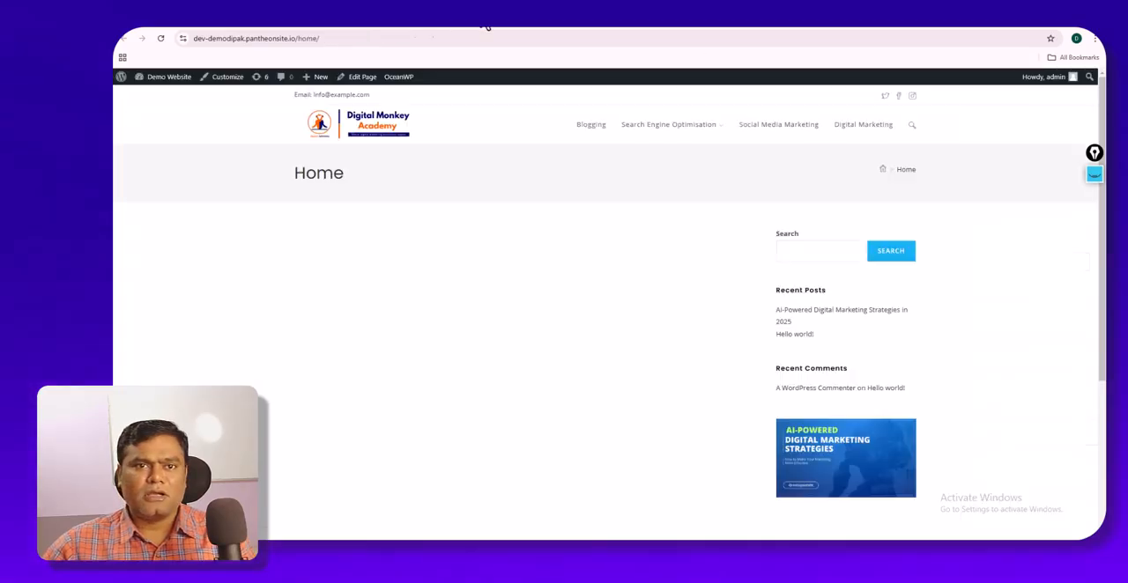
left_click(162, 39)
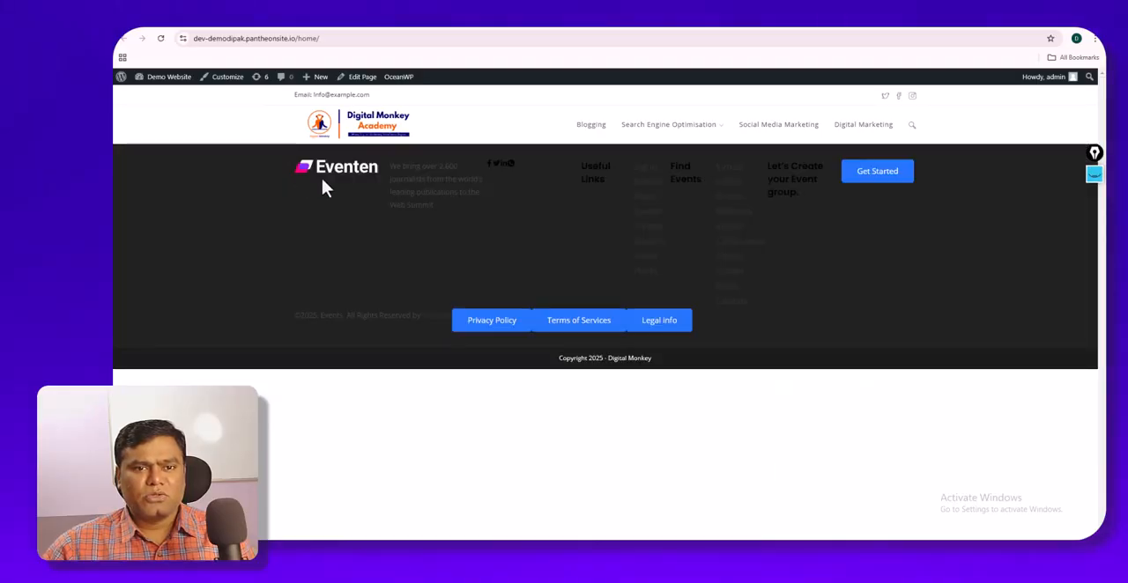
- Title the next blank page Services and set its content layout to 100% Full Width
left_click(399, 29)
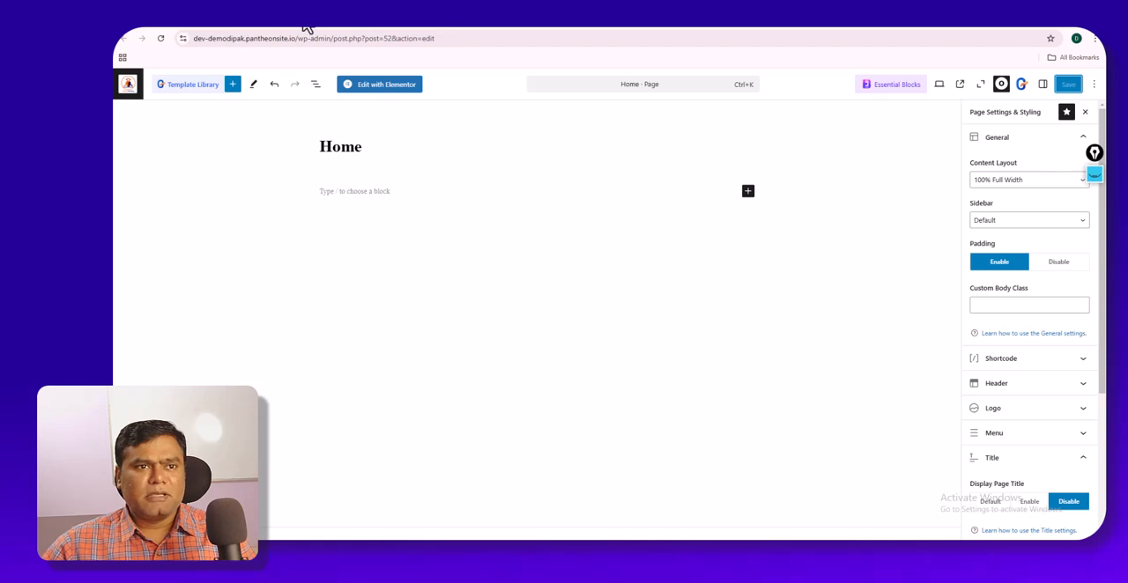
left_click(604, 27)
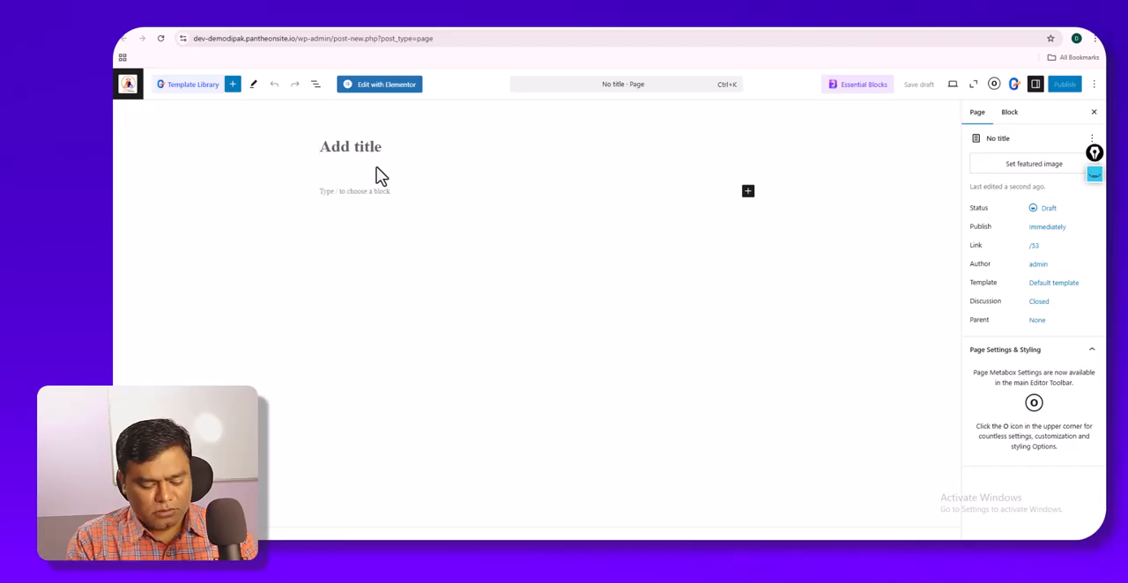
type("Services")
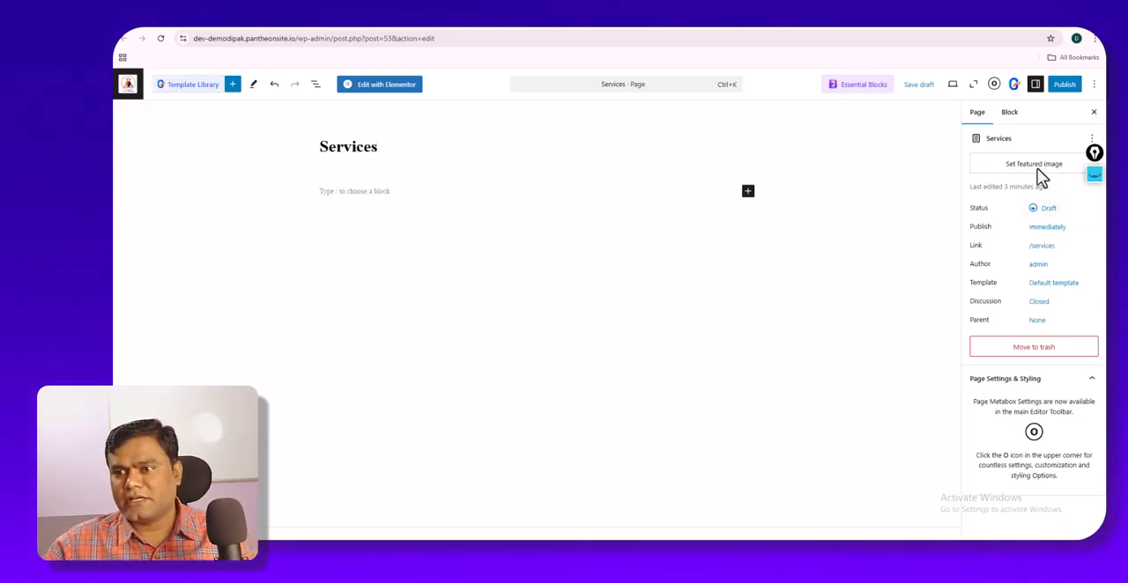
left_click(994, 86)
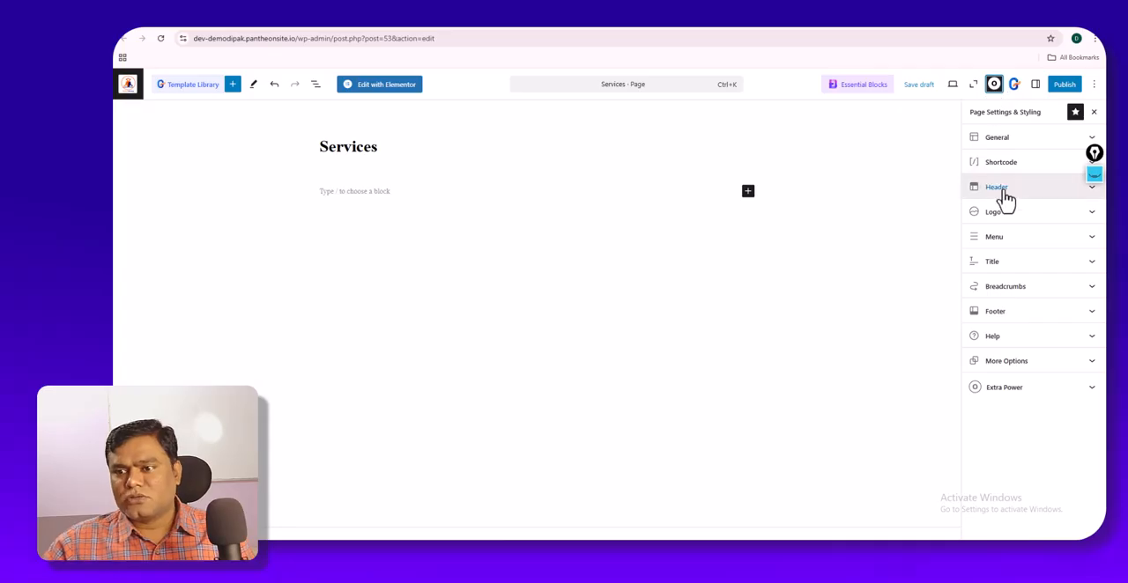
left_click(1024, 142)
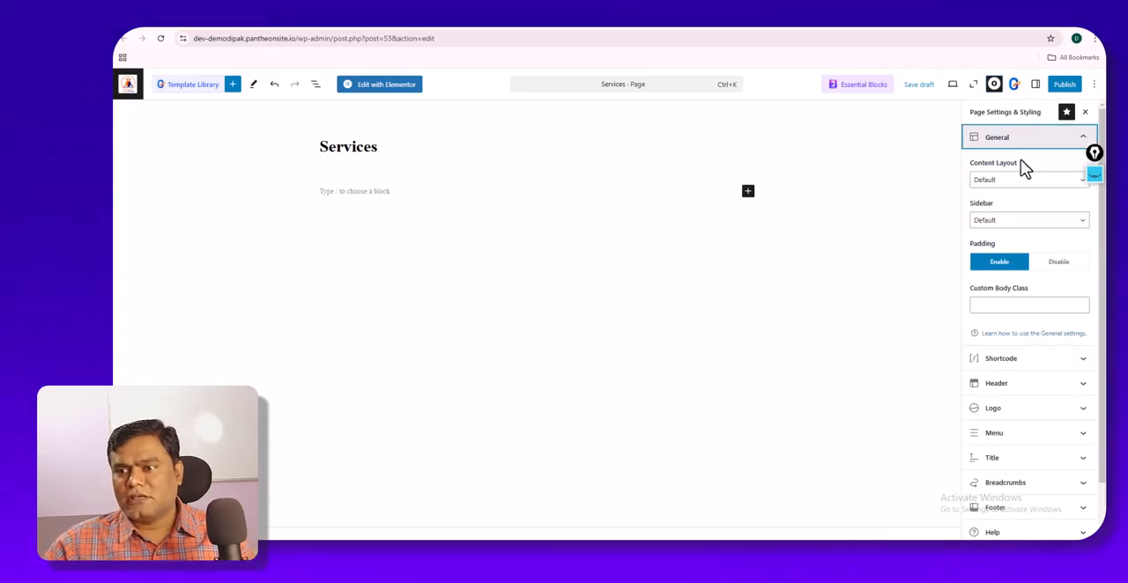
left_click(1022, 181)
left_click(1017, 245)
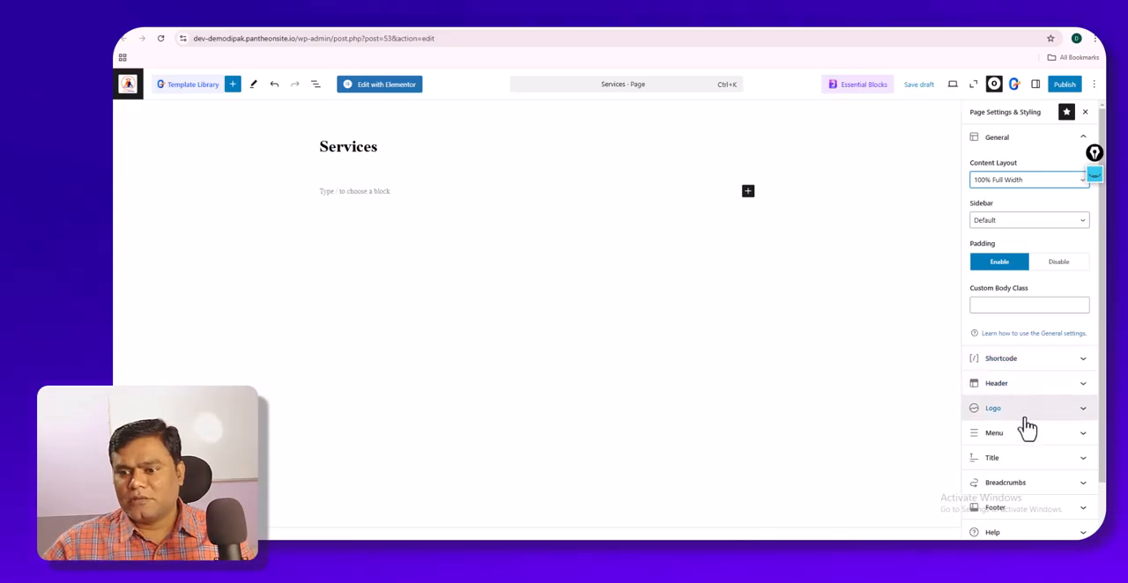
- Disable the page title and breadcrumbs for the Services page and publish it
left_click(1025, 460)
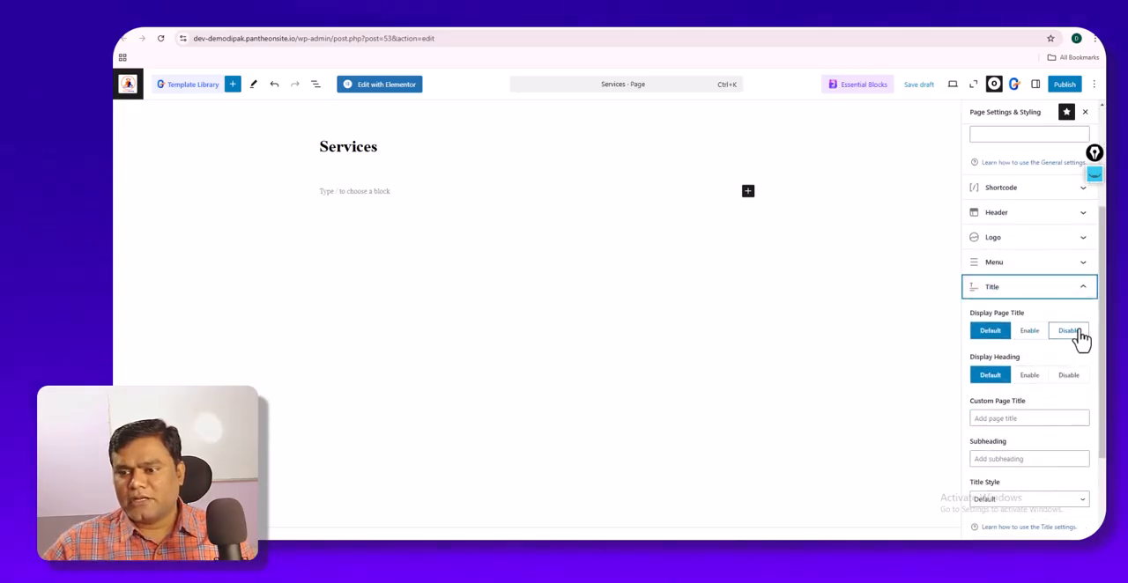
left_click(1071, 332)
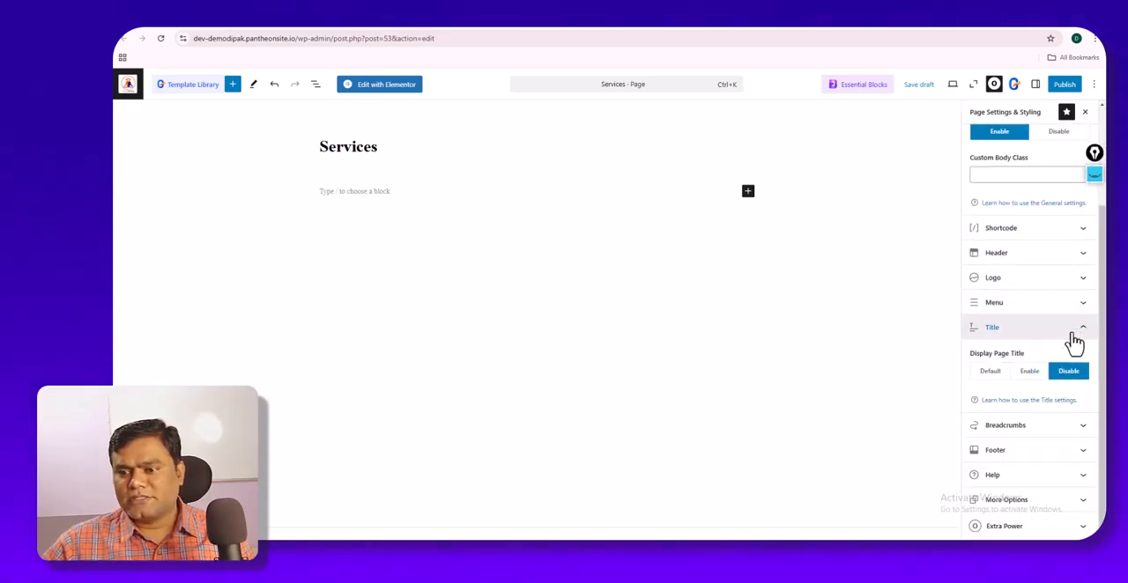
left_click(1020, 427)
left_click(1069, 390)
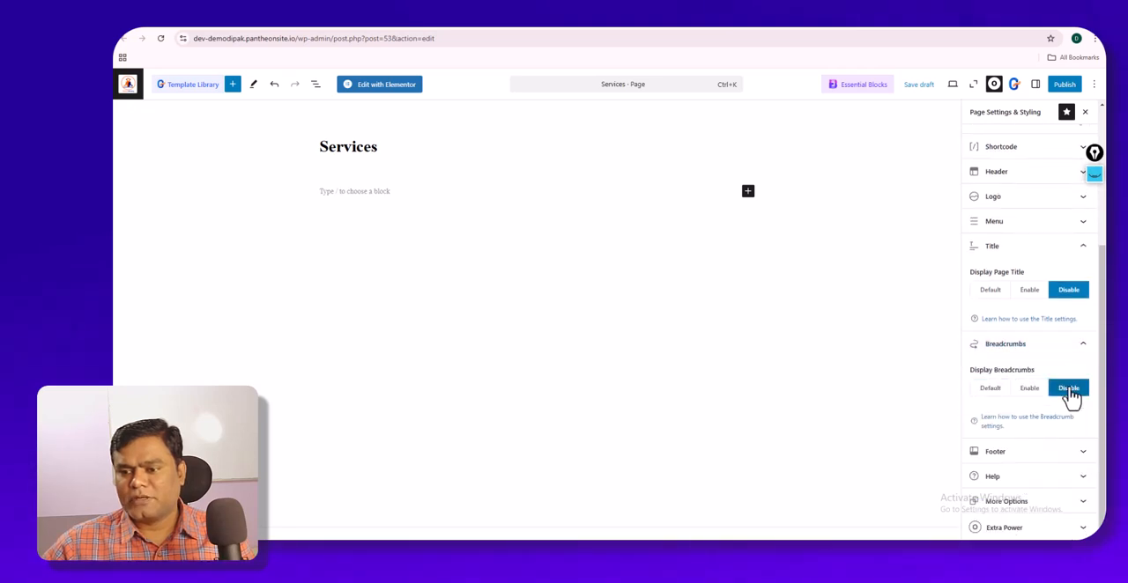
left_click(1065, 84)
left_click(1066, 85)
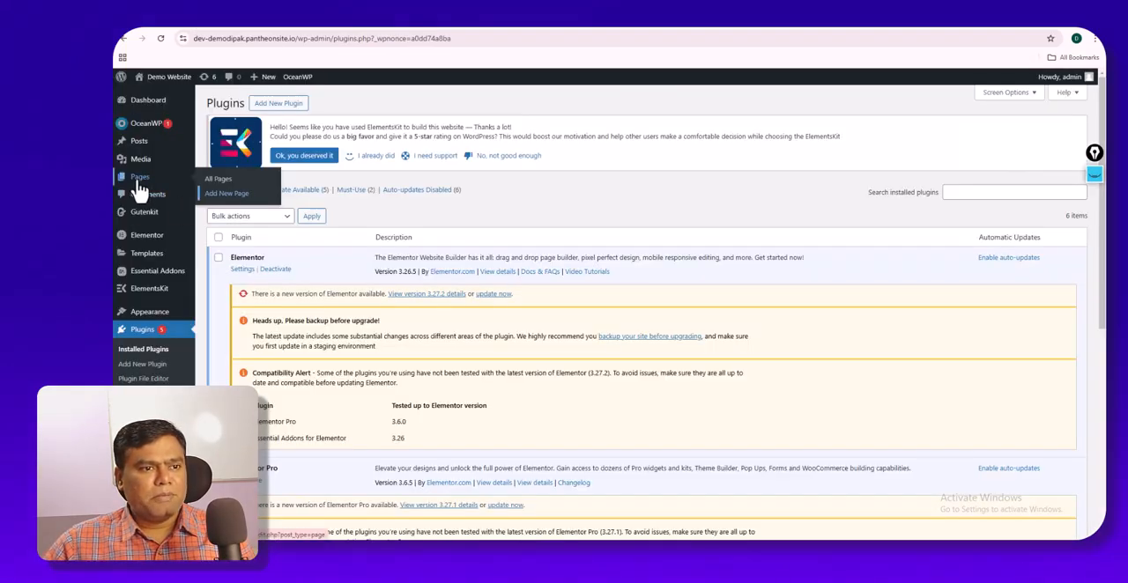
- Add a new page from the Pages list and title it Contact Us
left_click(139, 183)
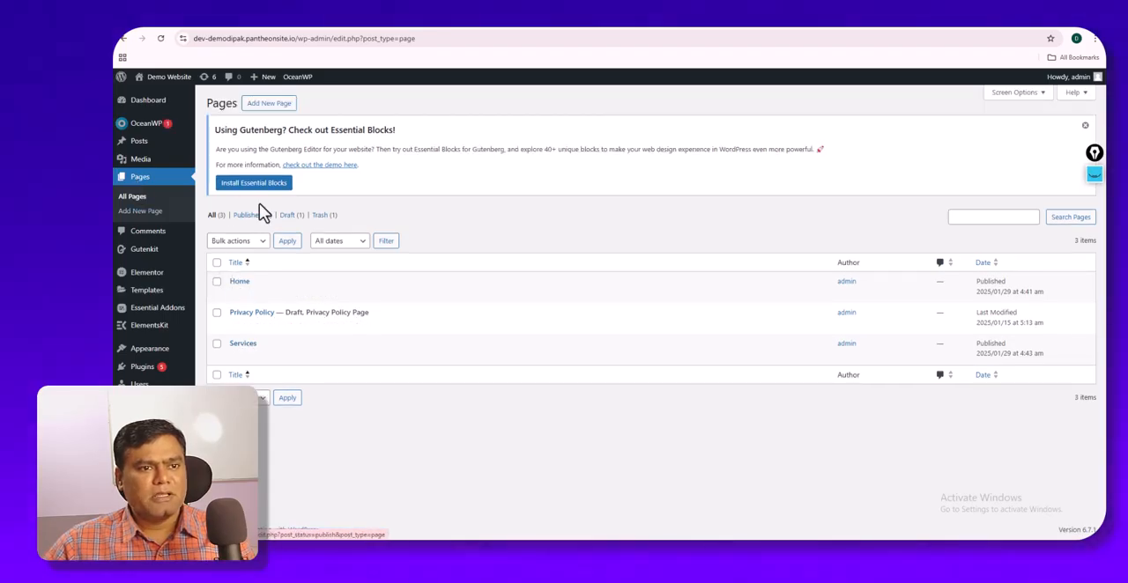
right_click(270, 107)
left_click(292, 116)
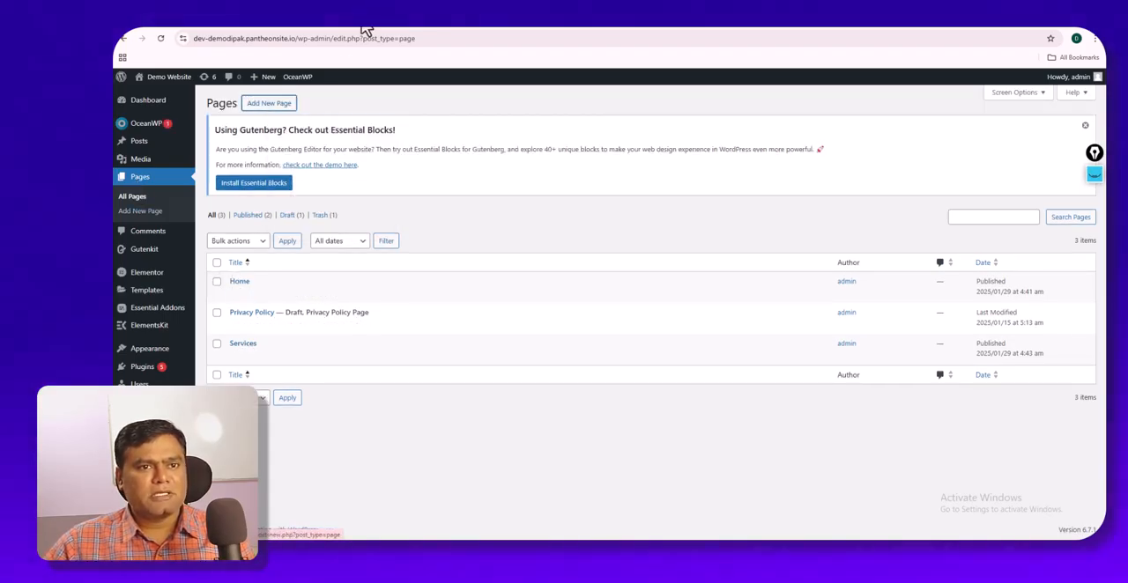
left_click(368, 19)
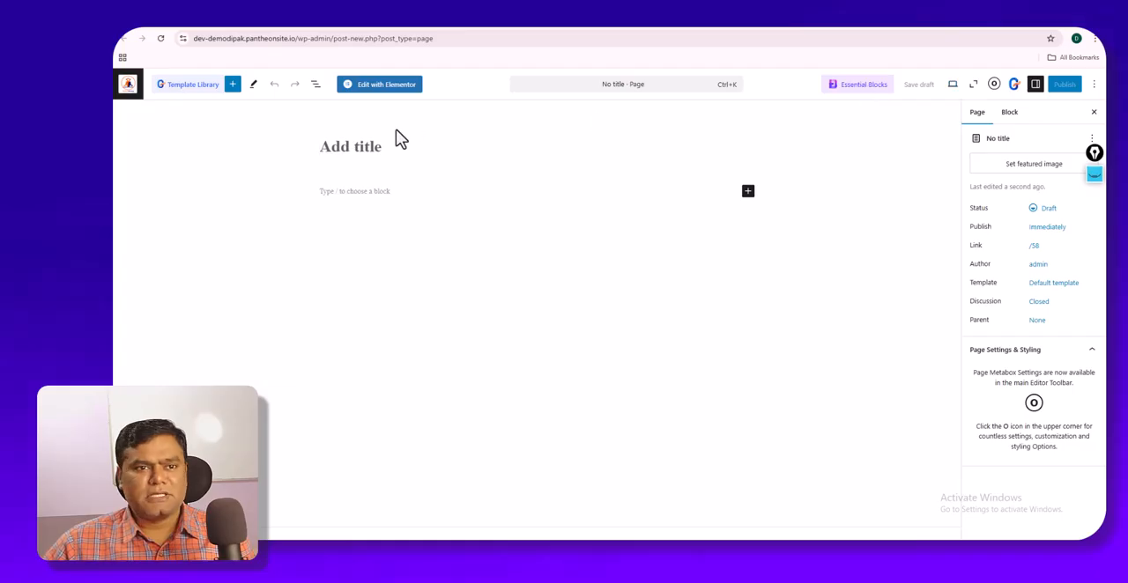
left_click(390, 143)
type("Con")
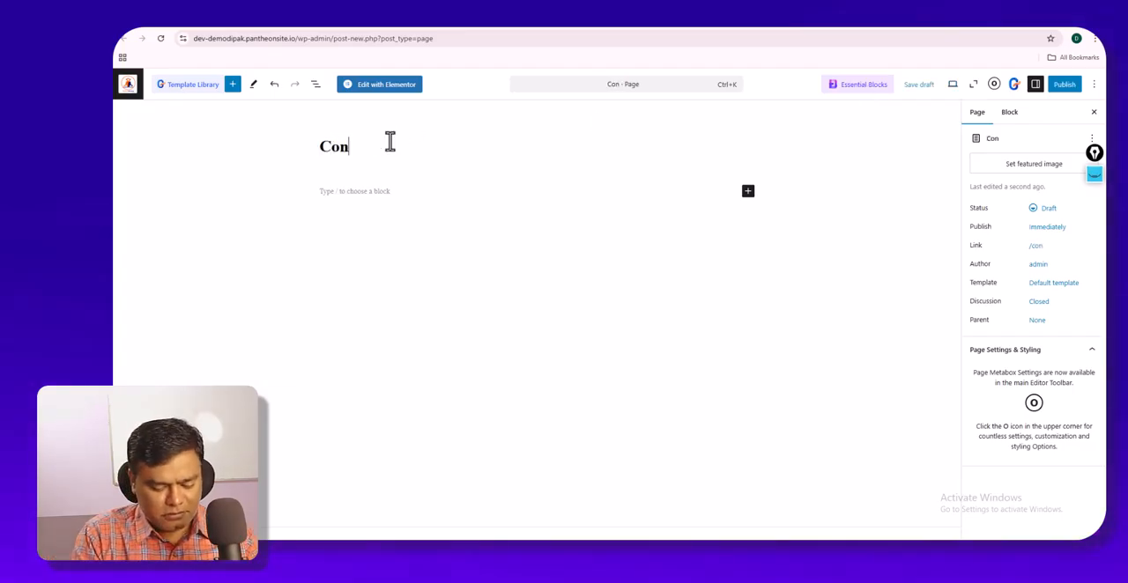
type("tact Us")
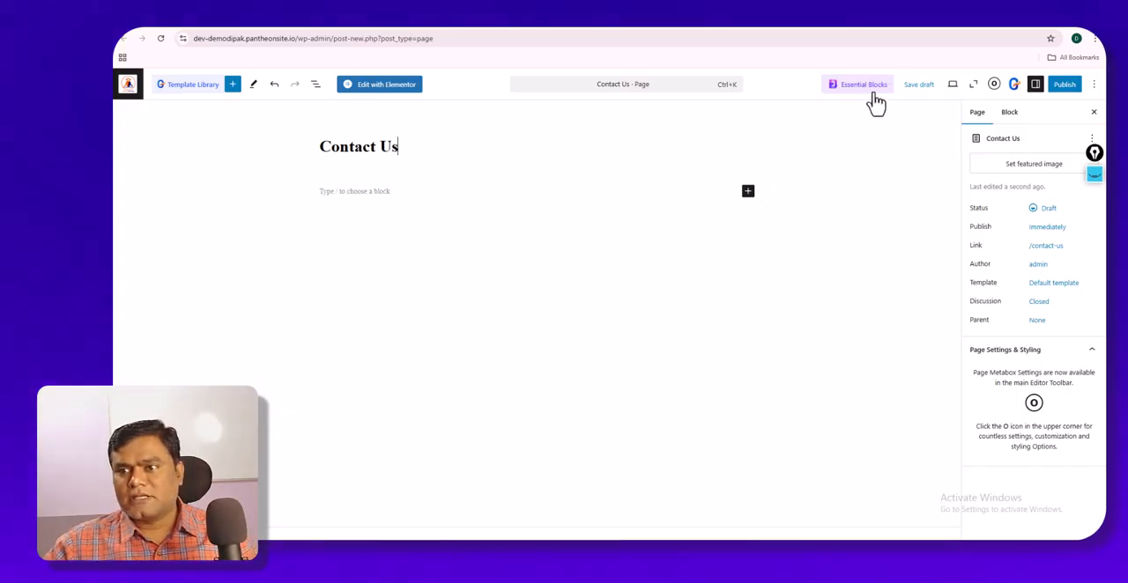
- Disable the Contact Us page's title display and set its content layout to 100% Full Width
left_click(994, 85)
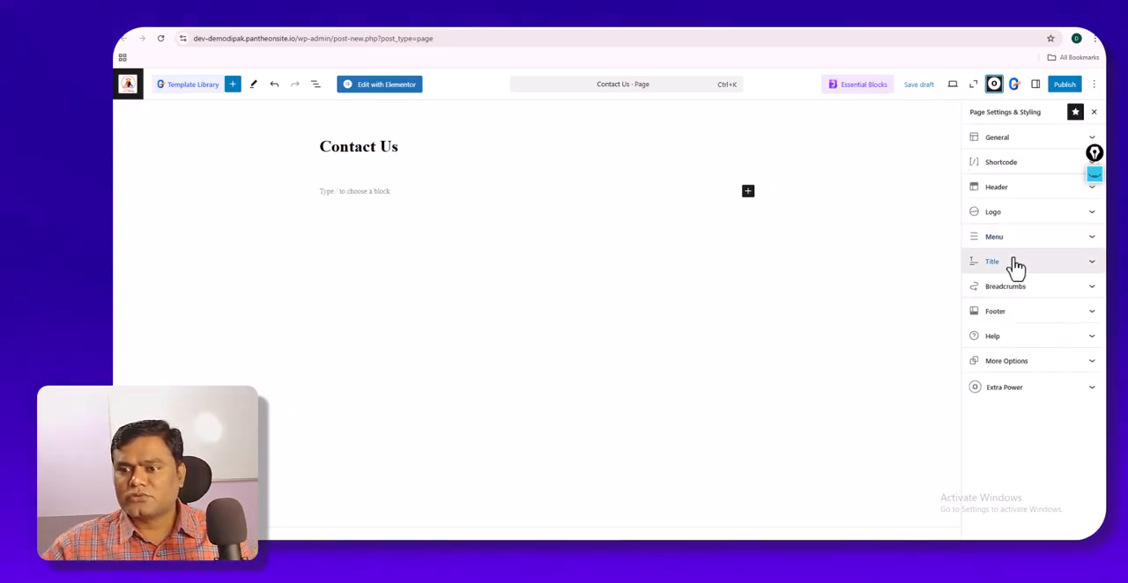
left_click(1014, 262)
left_click(1066, 310)
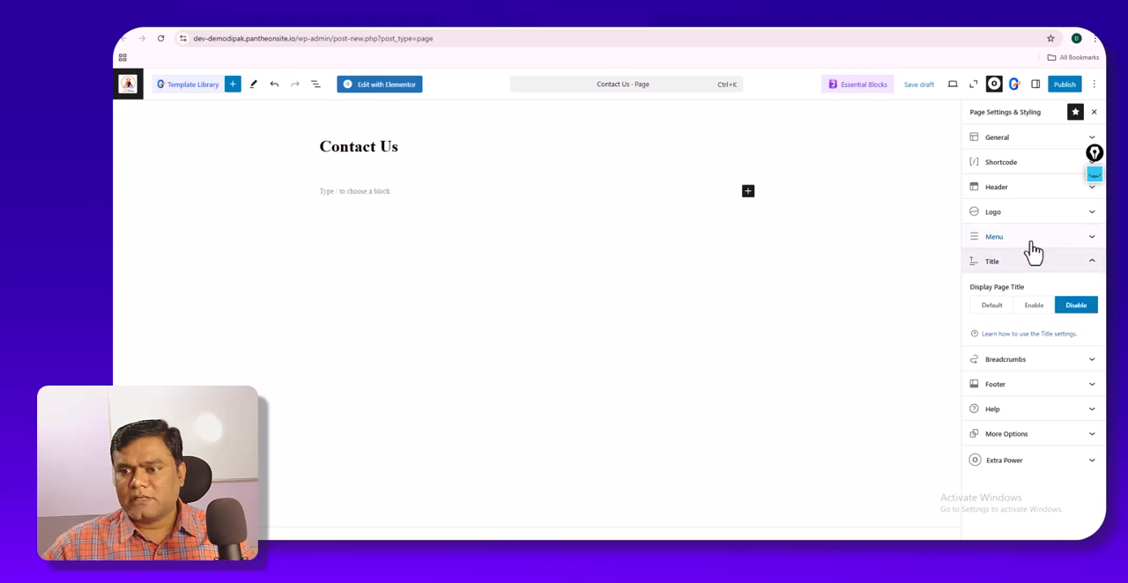
left_click(1024, 141)
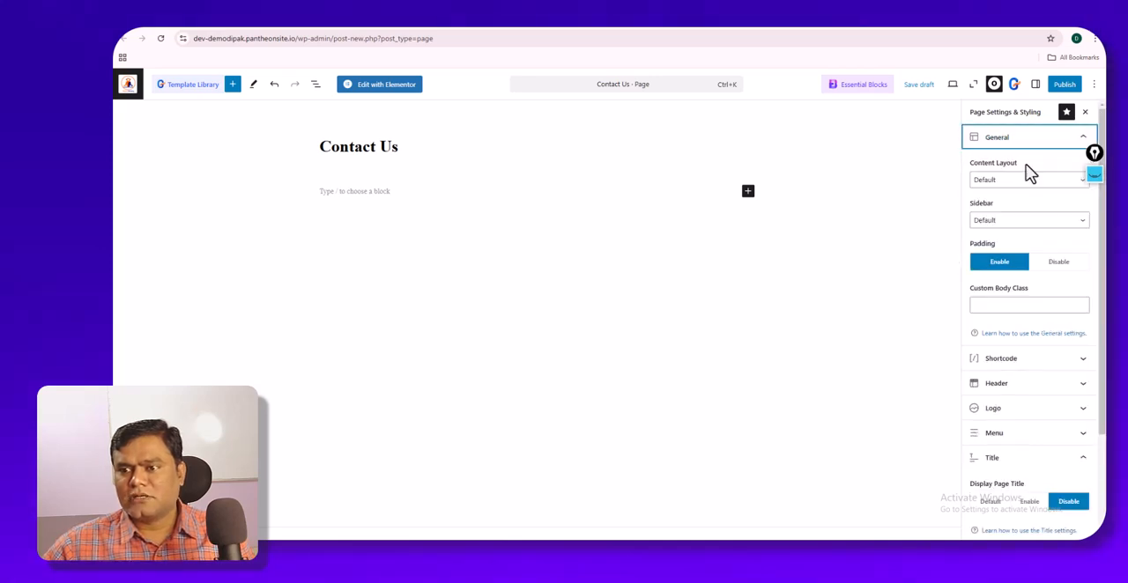
left_click(1027, 179)
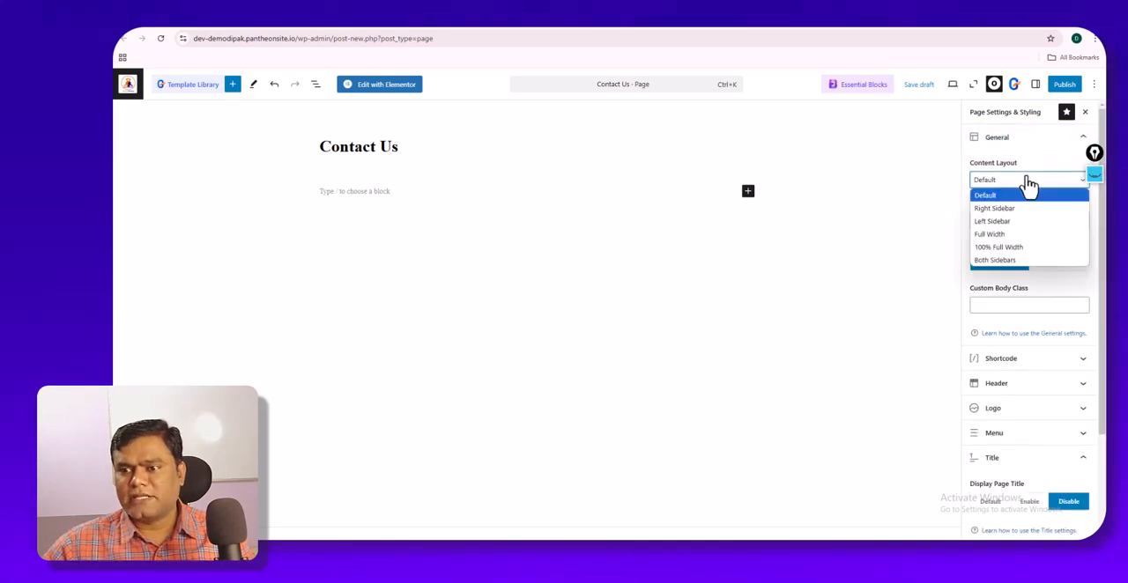
left_click(1014, 247)
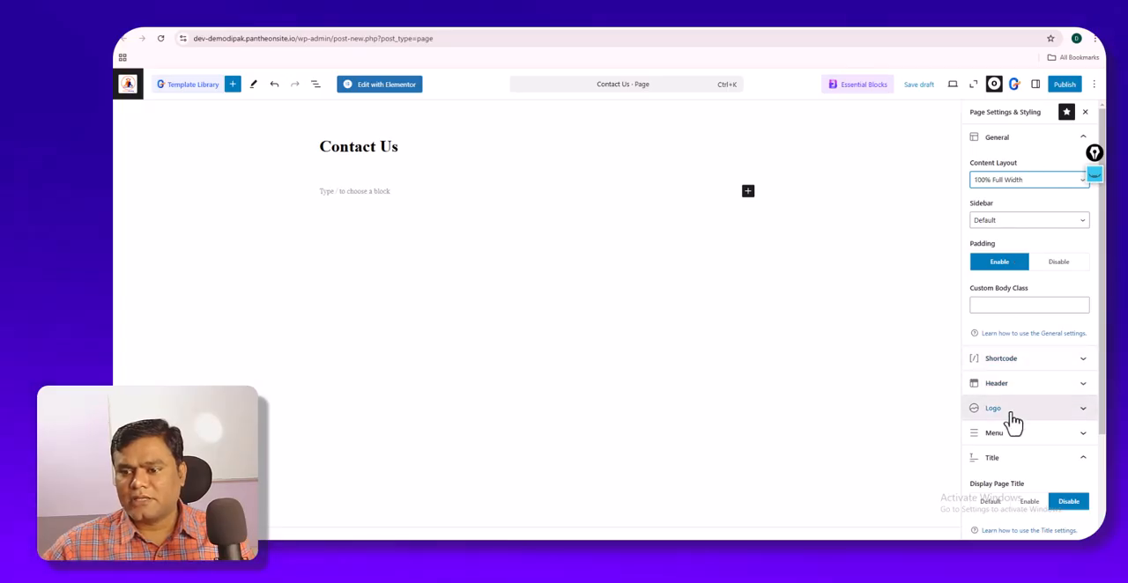
- Disable the breadcrumbs for the Contact Us page and publish it
scroll(1013, 423, "down", 2)
left_click(1027, 451)
left_click(1069, 387)
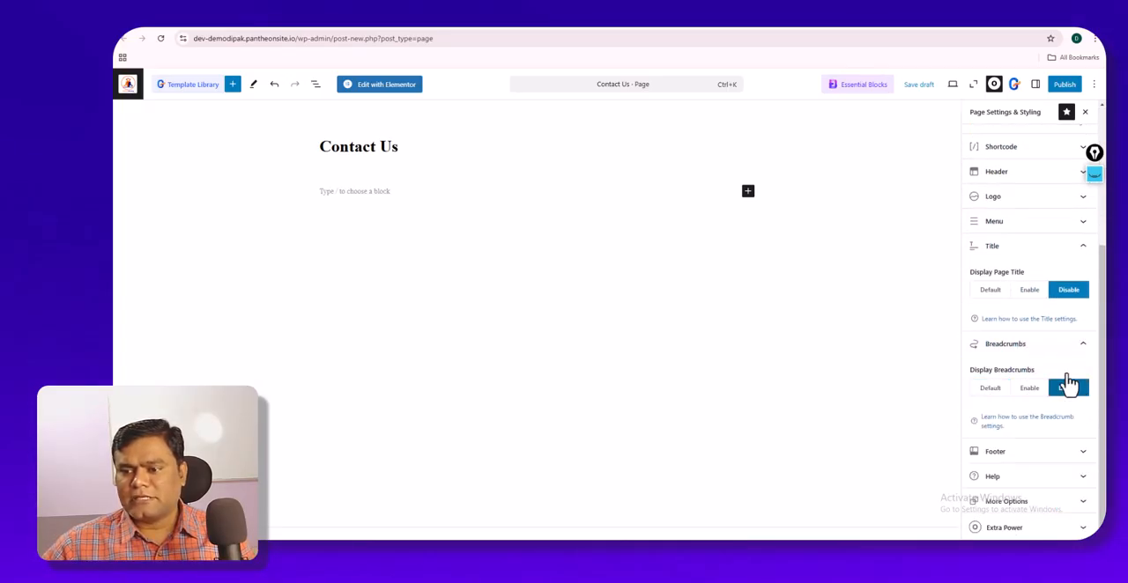
left_click(1064, 84)
left_click(1051, 88)
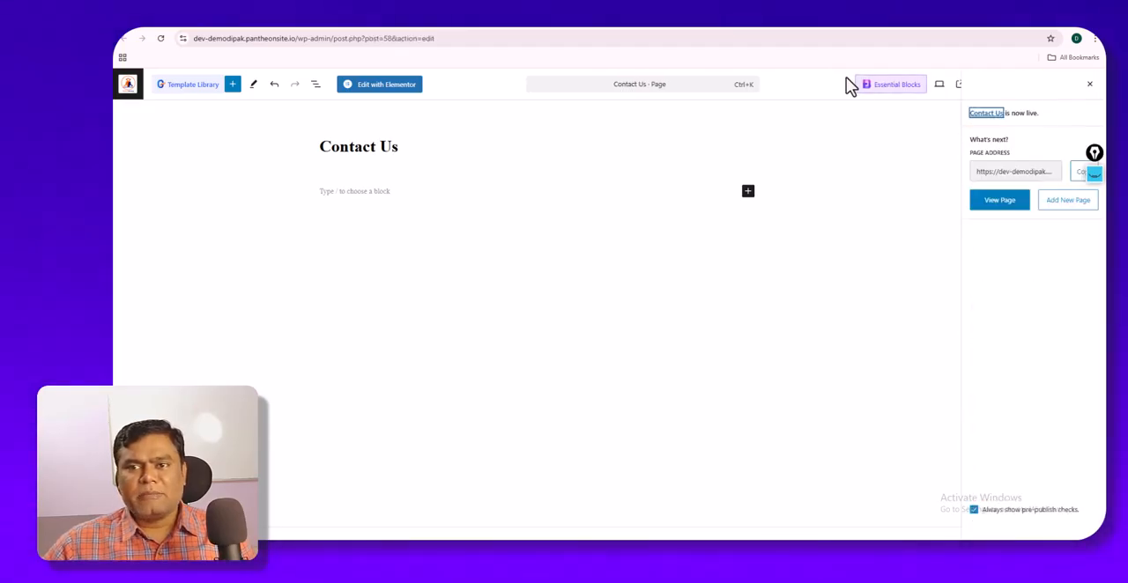
- Switch to the Digital Monkey website and examine the Services, Courses and Resources entries of its navigation menu
left_click(740, 29)
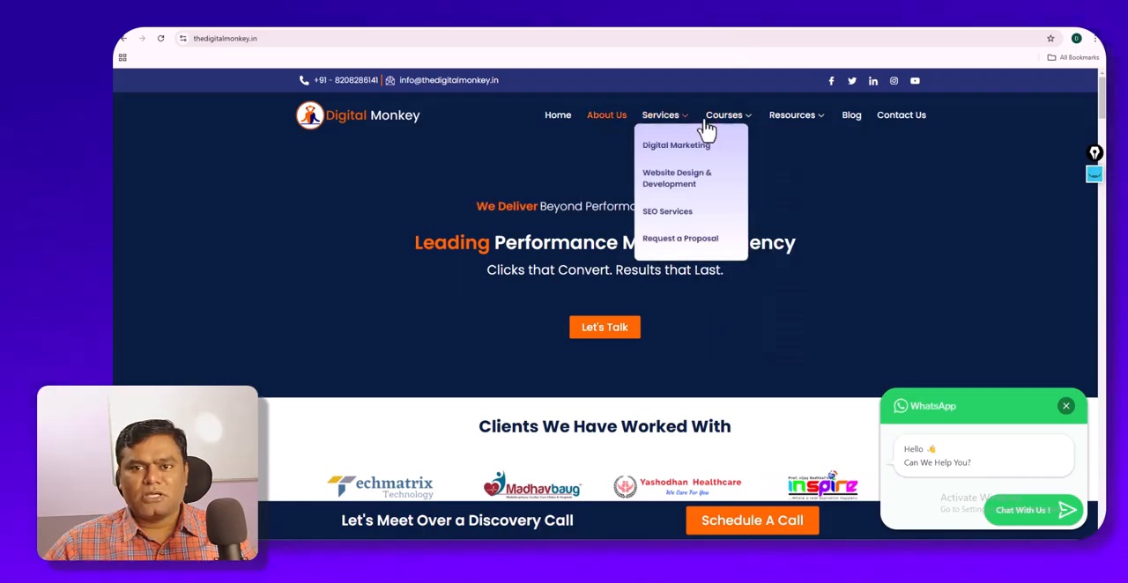
mouse_move(718, 128)
mouse_move(675, 128)
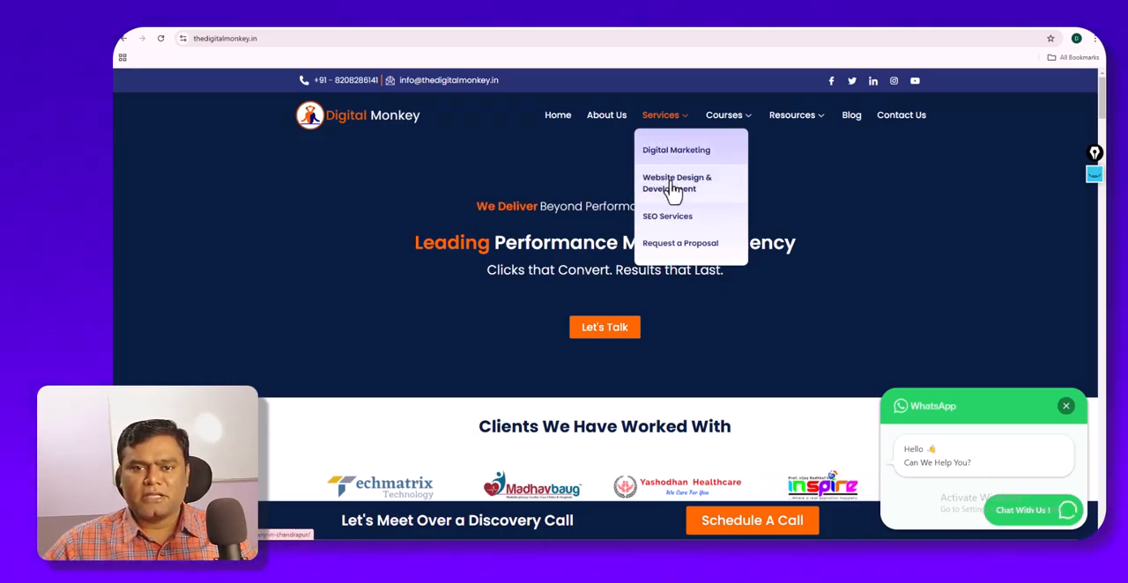
mouse_move(784, 133)
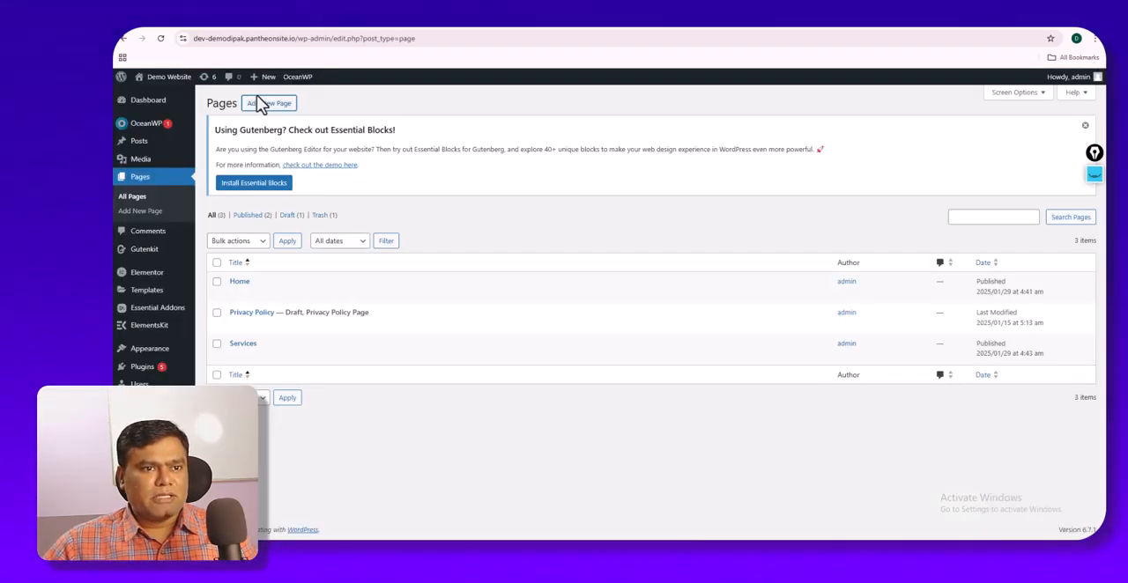
- Add another new page from the Pages list and title it About Us
right_click(266, 109)
left_click(295, 122)
left_click(327, 27)
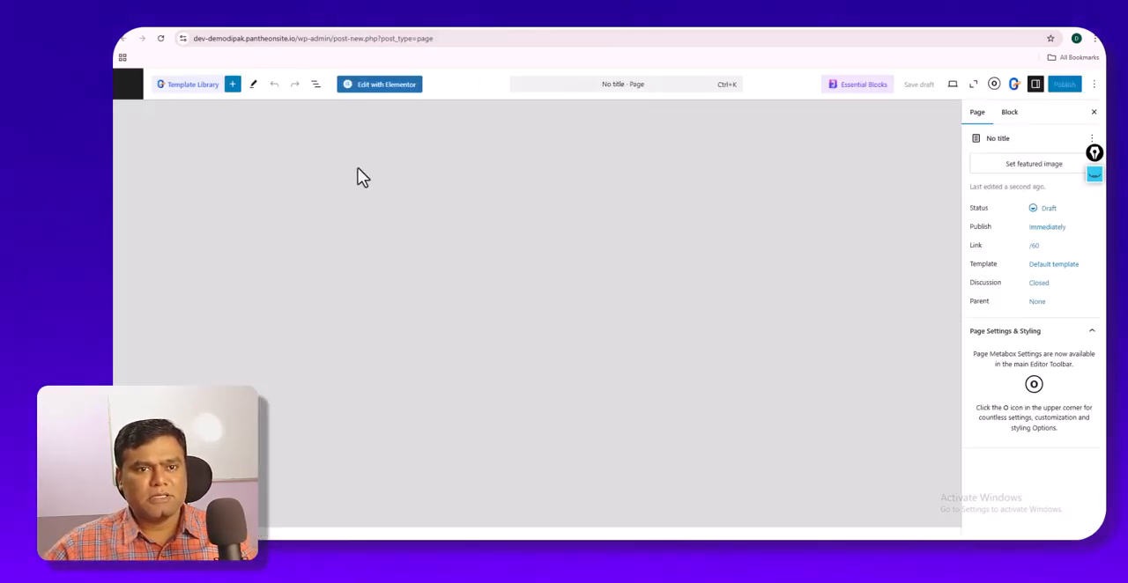
type("About Us")
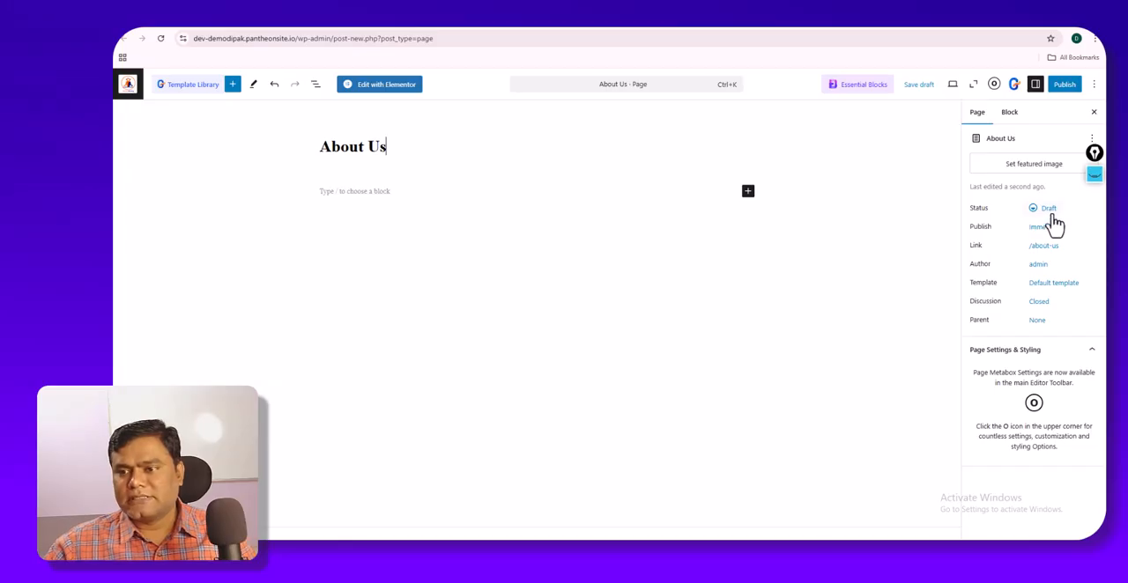
- Disable the About Us page's title display and set its content layout to 100% Full Width
left_click(994, 85)
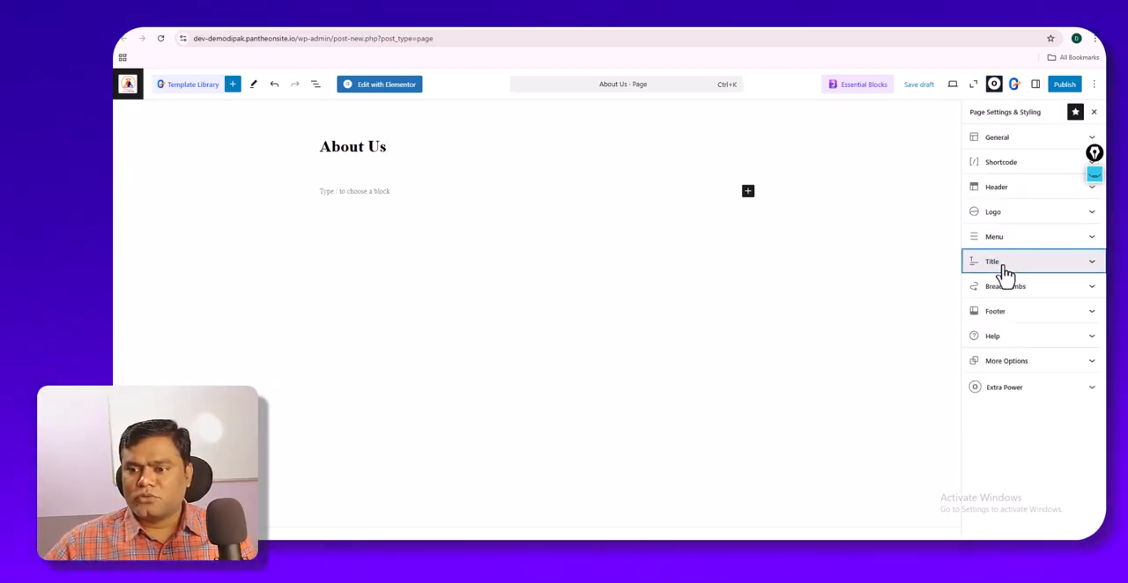
left_click(1006, 272)
left_click(1074, 307)
left_click(1029, 139)
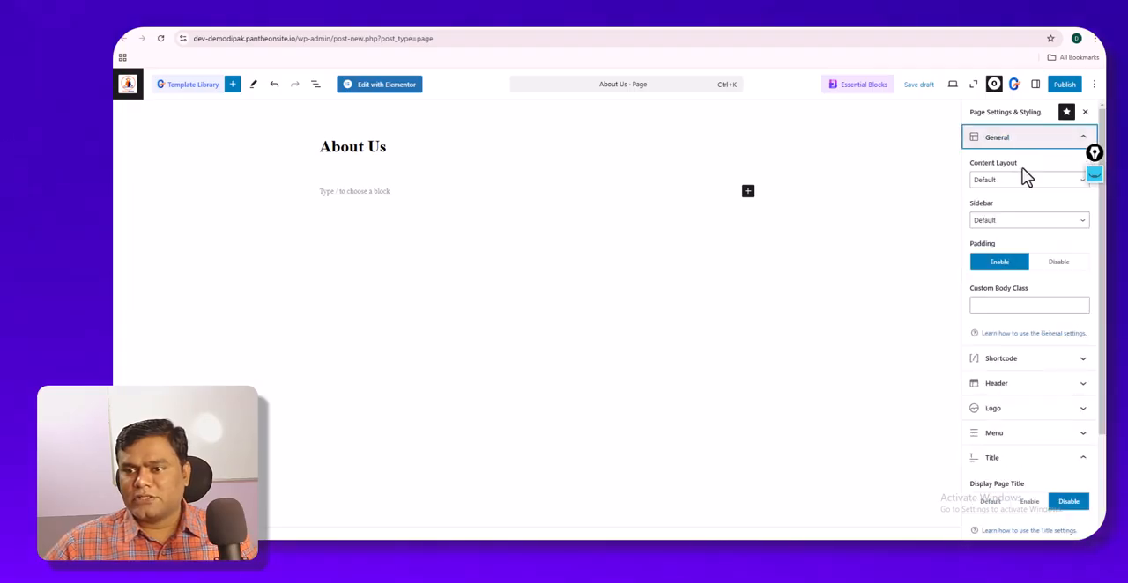
left_click(1024, 178)
left_click(1019, 249)
left_click(1022, 141)
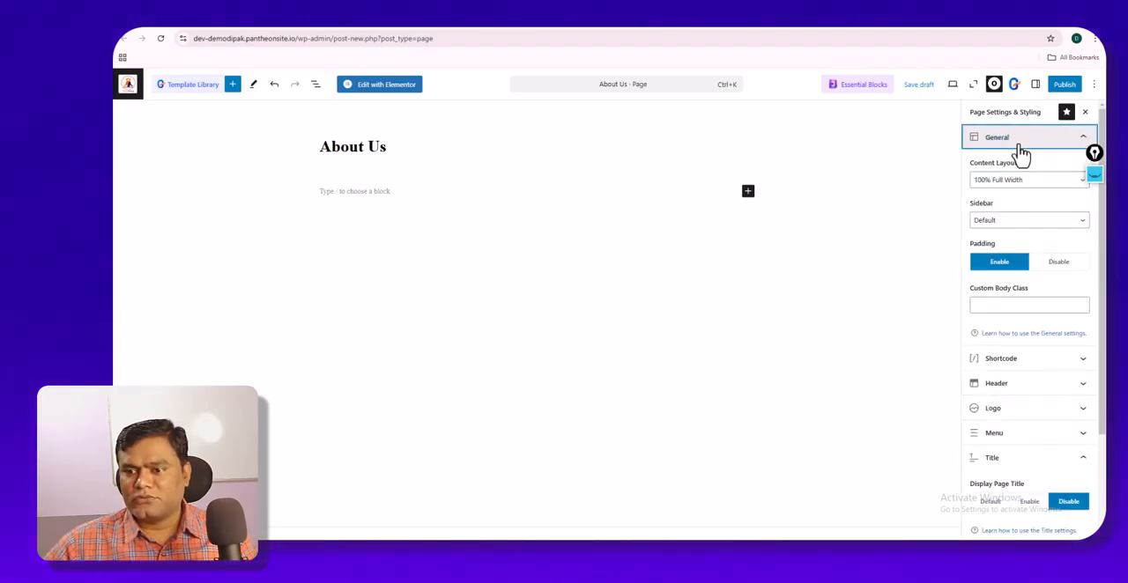
- Disable the breadcrumbs for the About Us page and publish it
left_click(1015, 363)
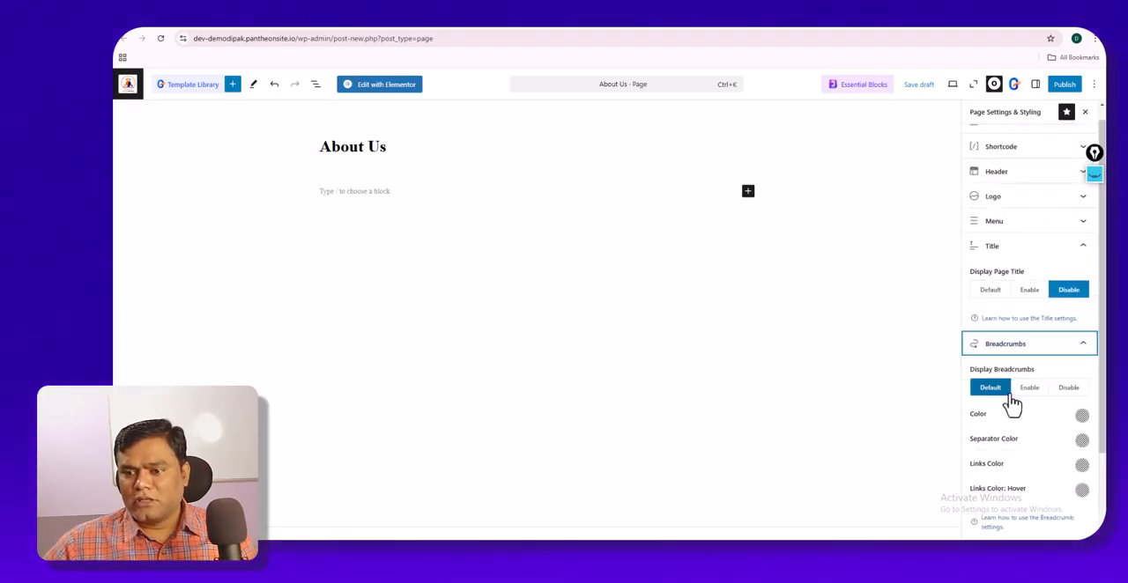
left_click(1065, 395)
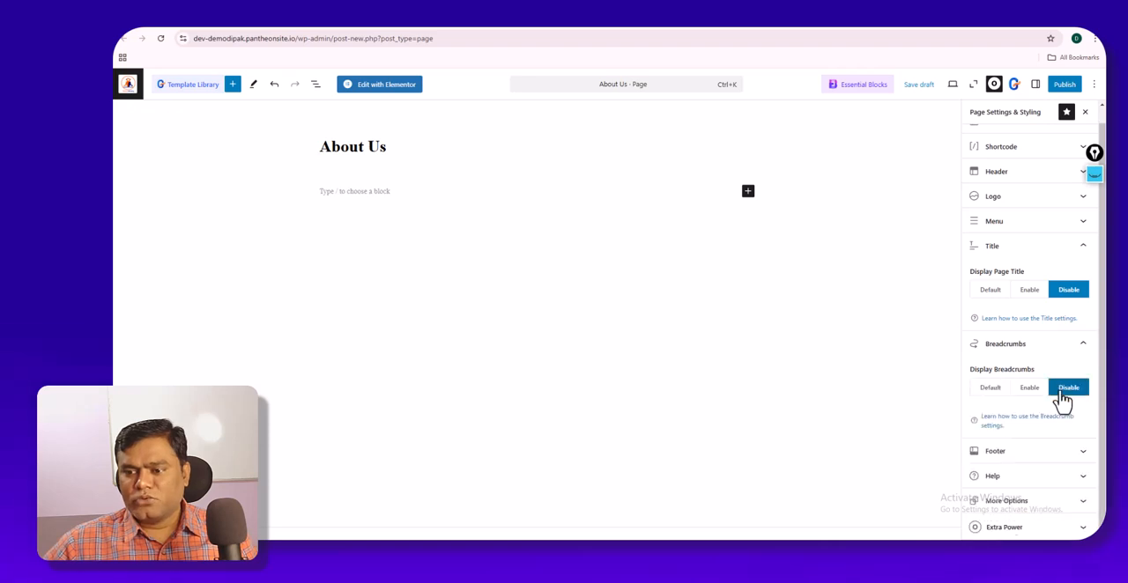
left_click(1068, 91)
left_click(1056, 91)
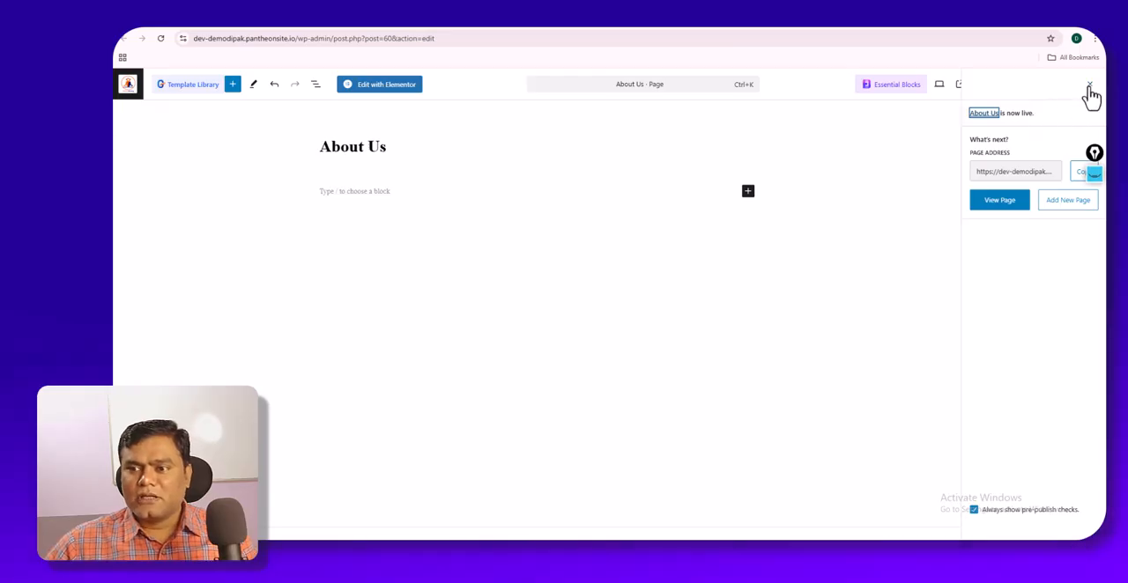
left_click(1090, 88)
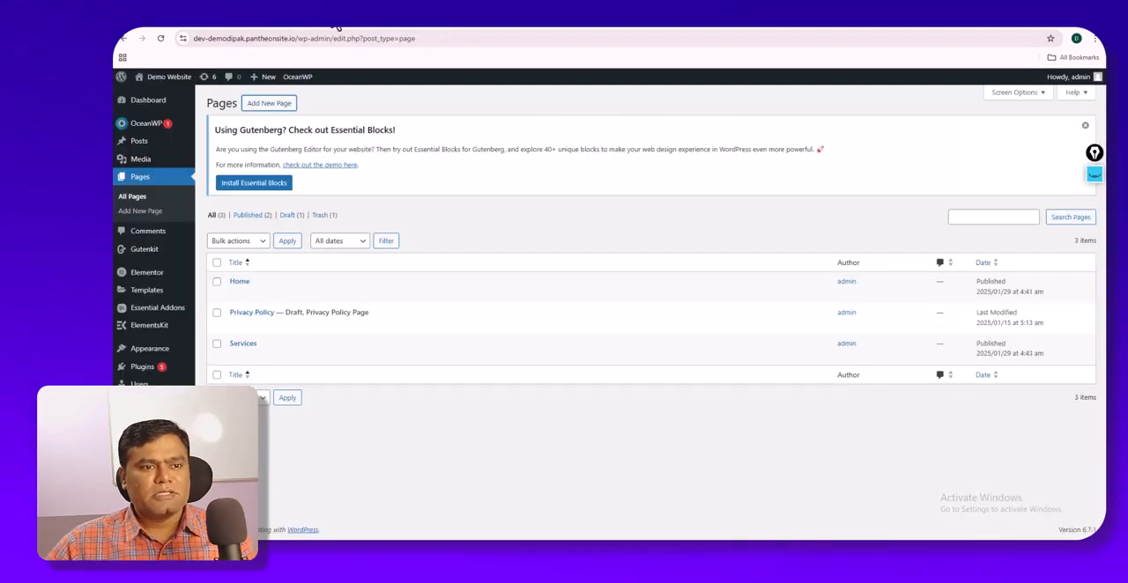
- Refresh the Pages list and view the live Home page from its entry
left_click(160, 39)
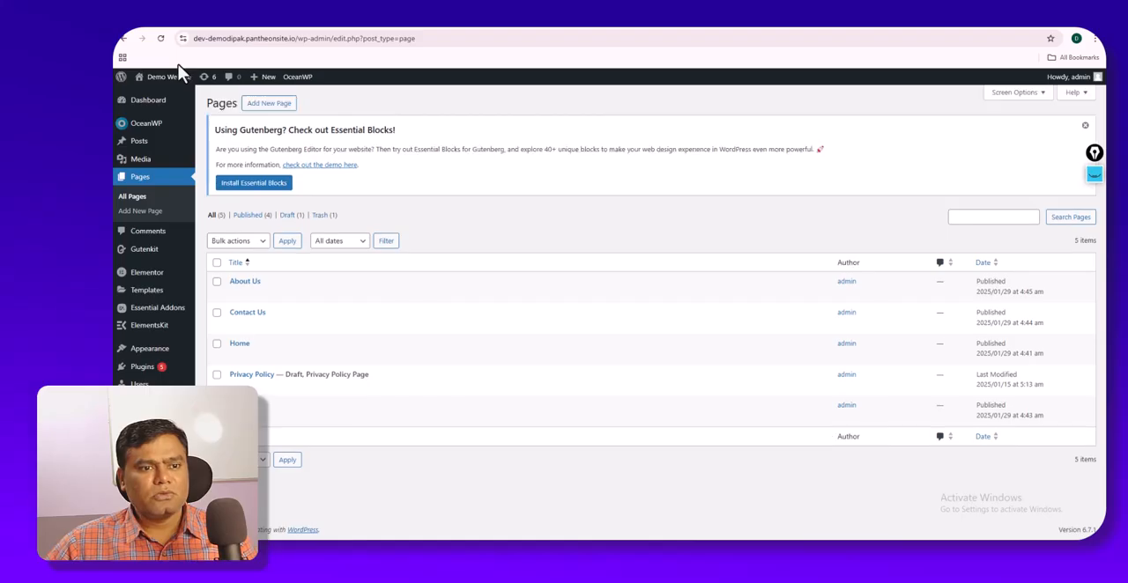
mouse_move(257, 303)
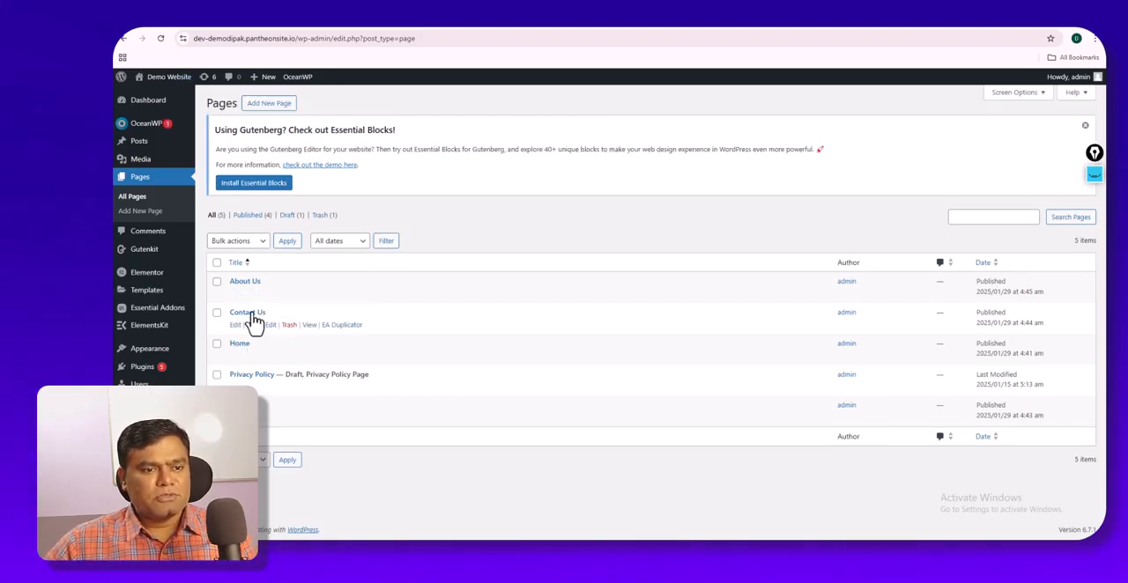
right_click(310, 358)
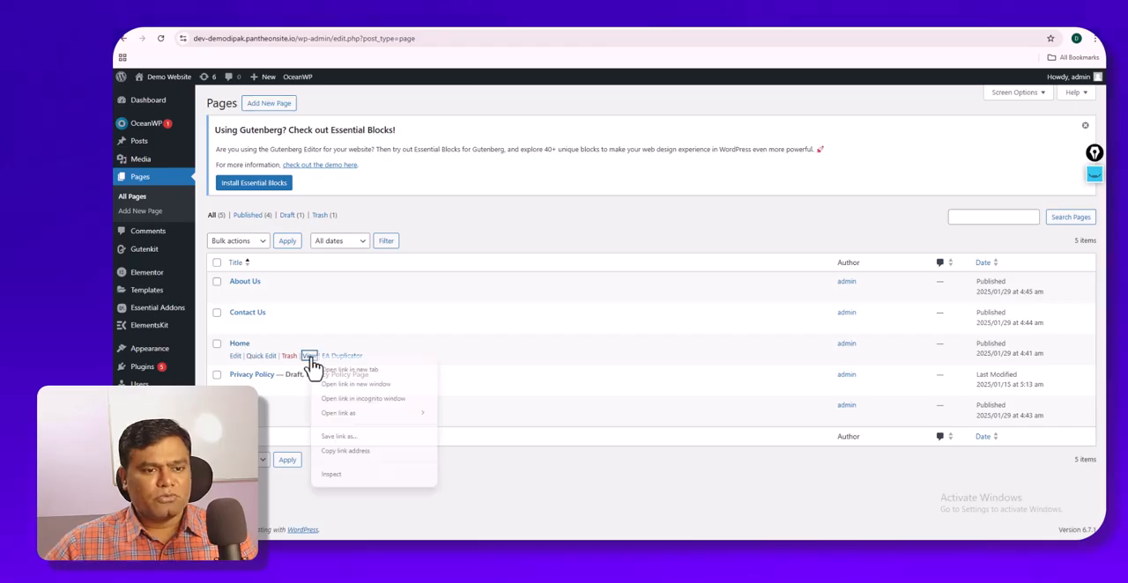
left_click(344, 384)
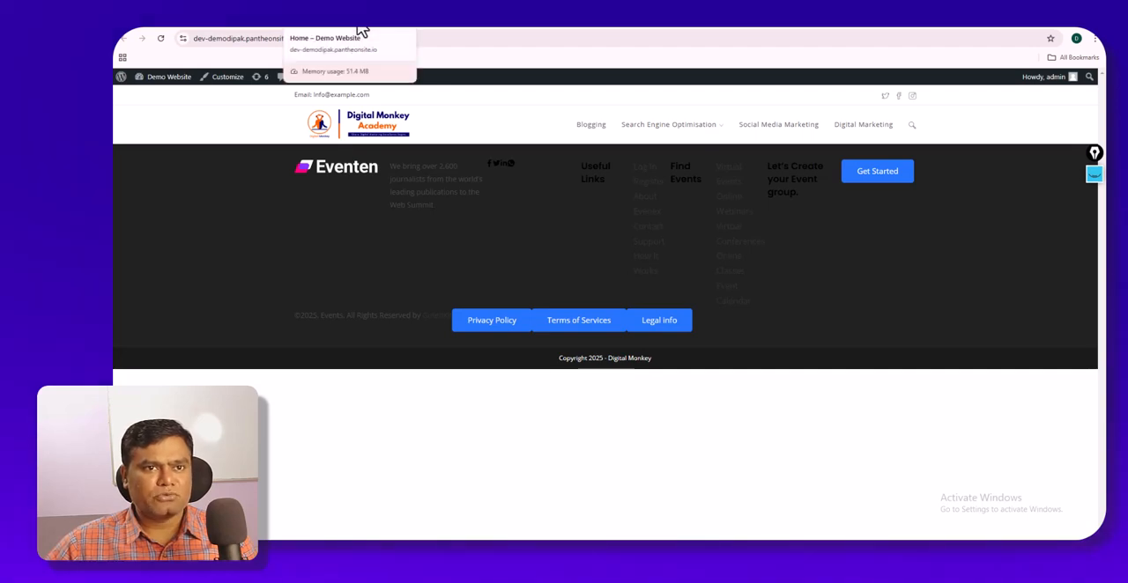
left_click(362, 32)
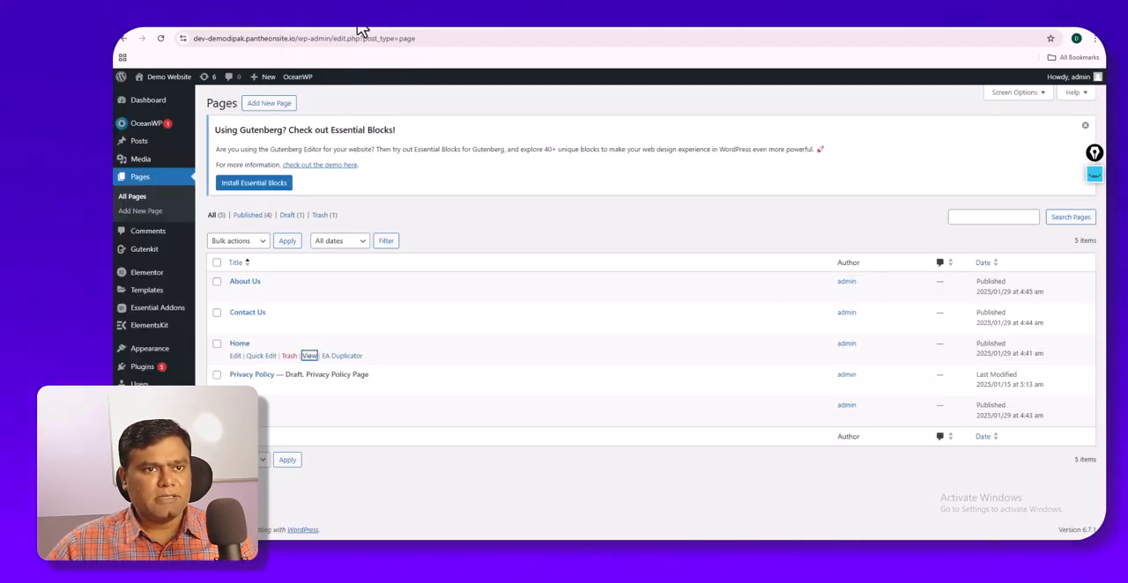
- Return to the Home page's block editor and look over the blocks available to insert
left_click(343, 28)
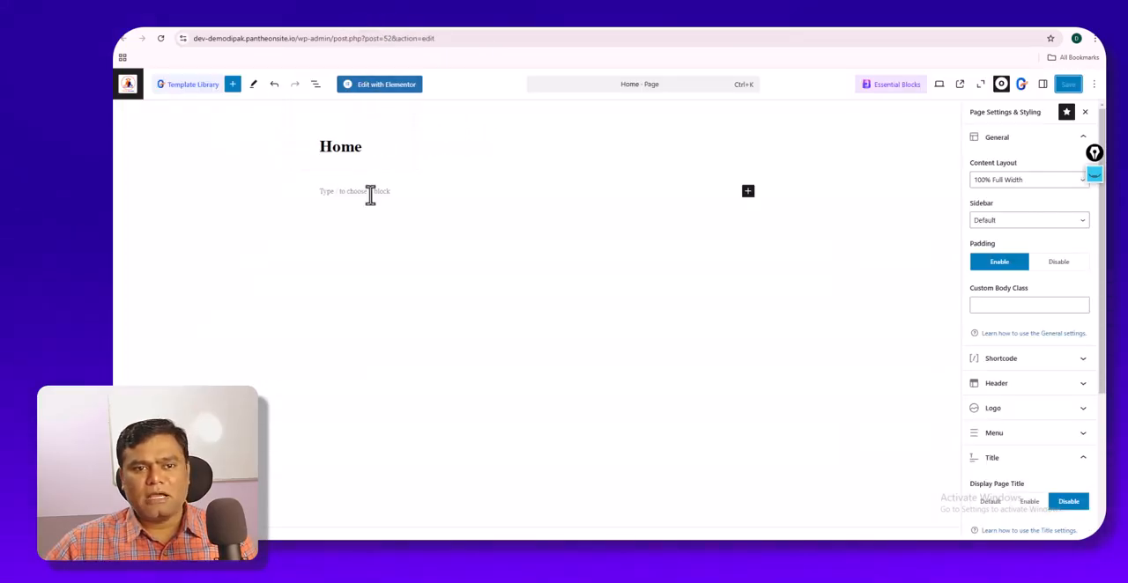
left_click(748, 192)
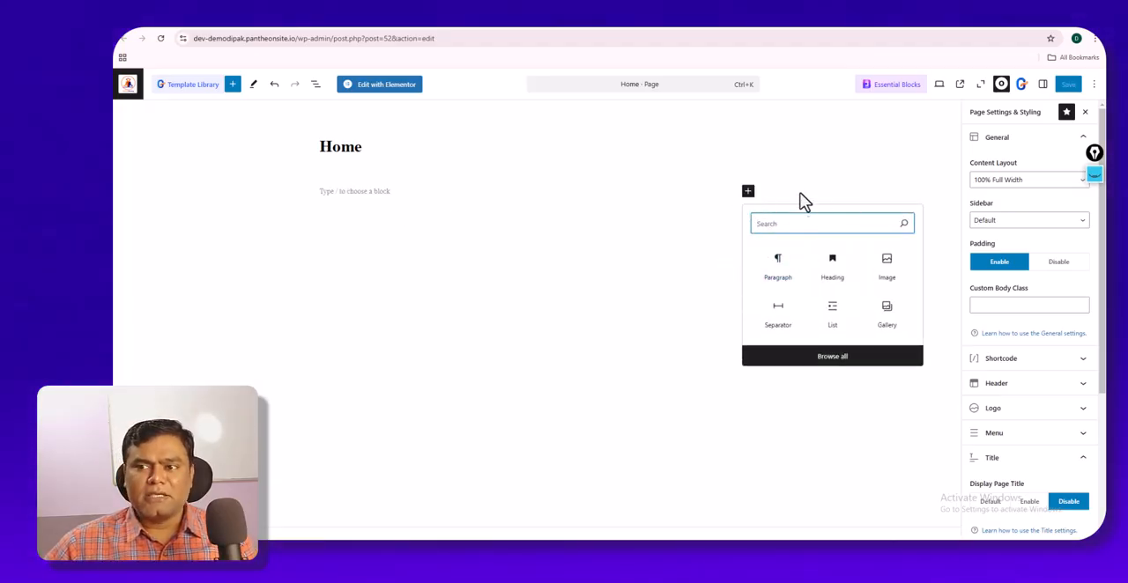
left_click(641, 231)
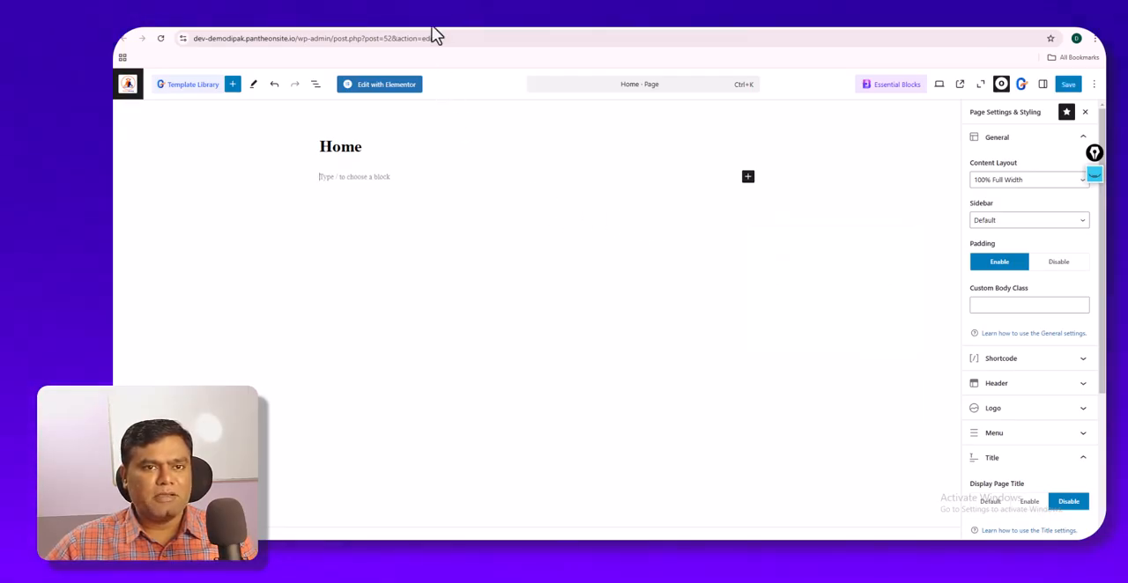
- Open the Home page for editing in Elementor, leaving the block editor without saving
left_click(370, 92)
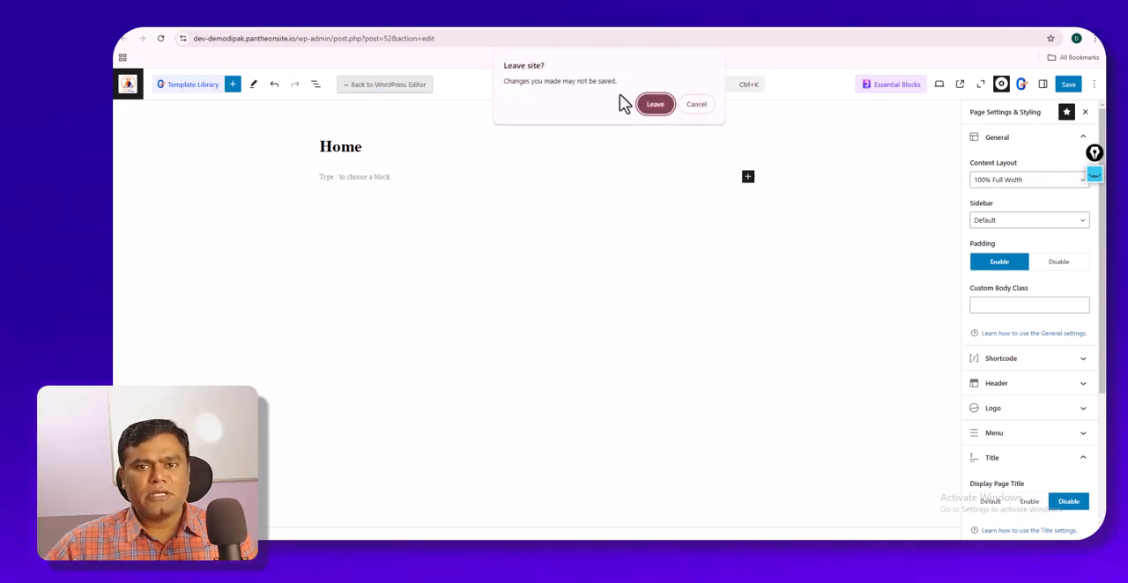
left_click(655, 105)
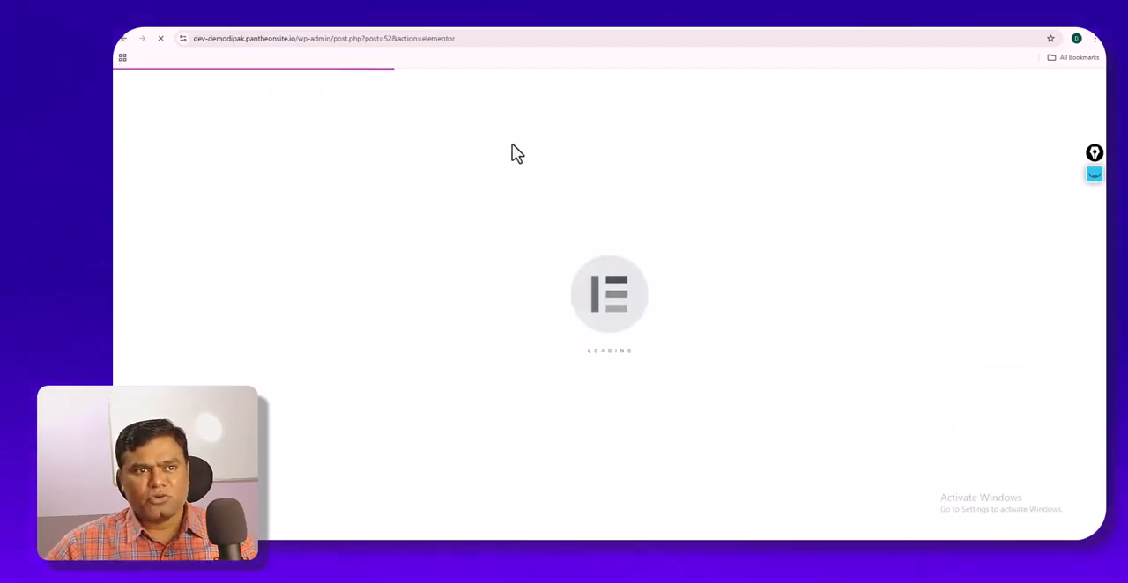
left_click(259, 26)
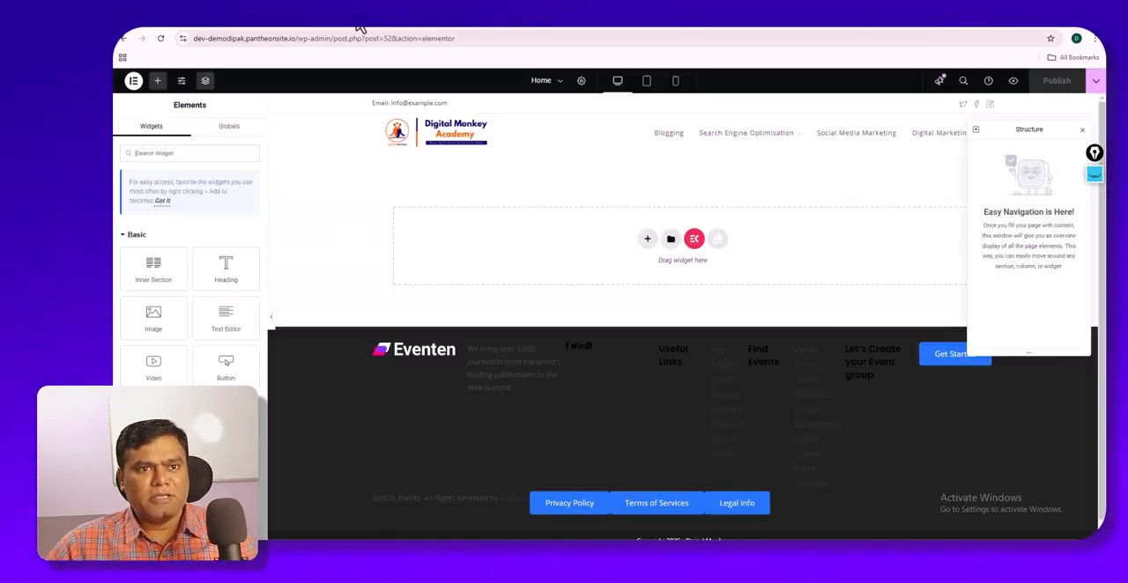
- Close the Structure window and collapse the open widget categories, including Basic and General
left_click(1083, 132)
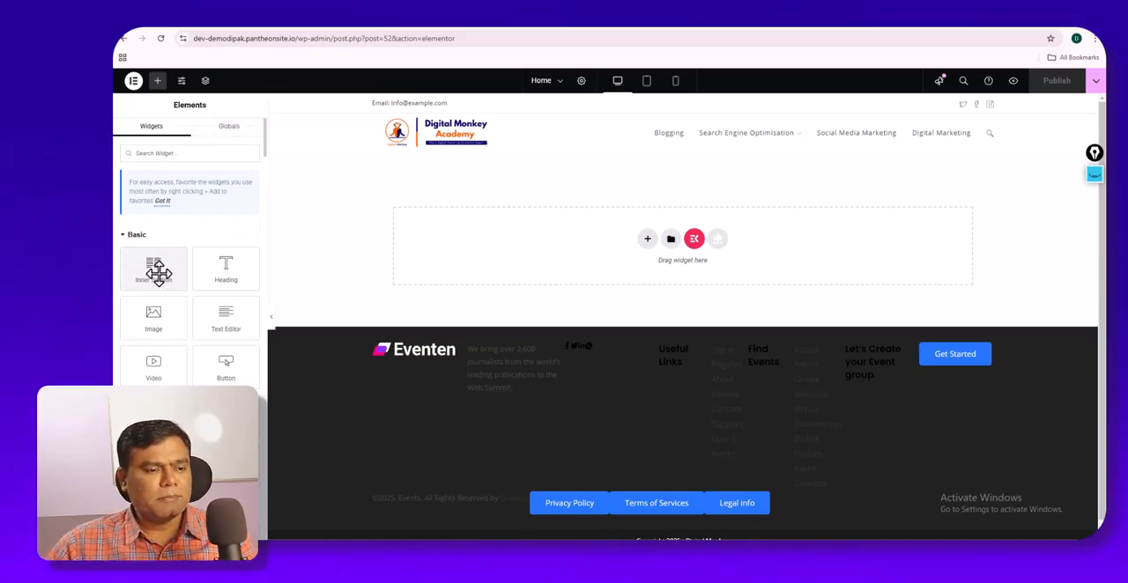
scroll(154, 269, "down", 1)
scroll(152, 223, "up", 1)
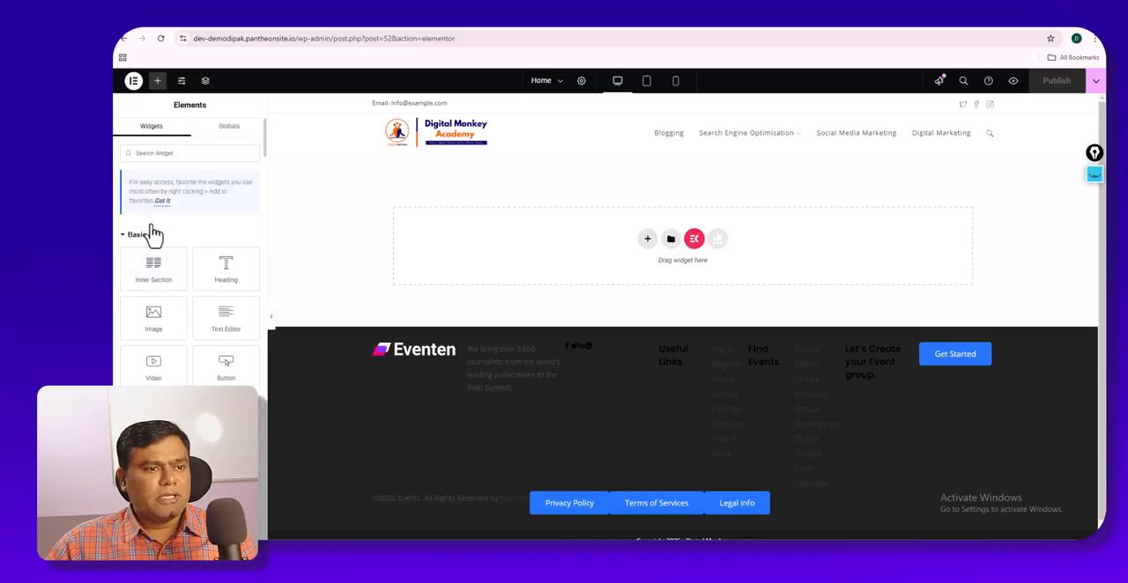
left_click(124, 237)
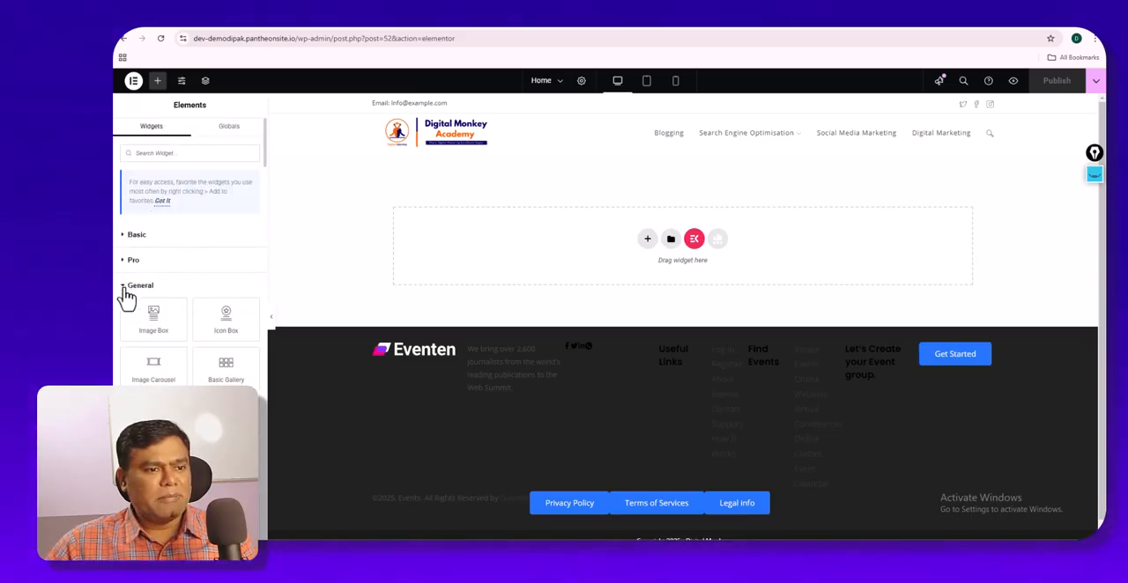
left_click(127, 287)
left_click(128, 315)
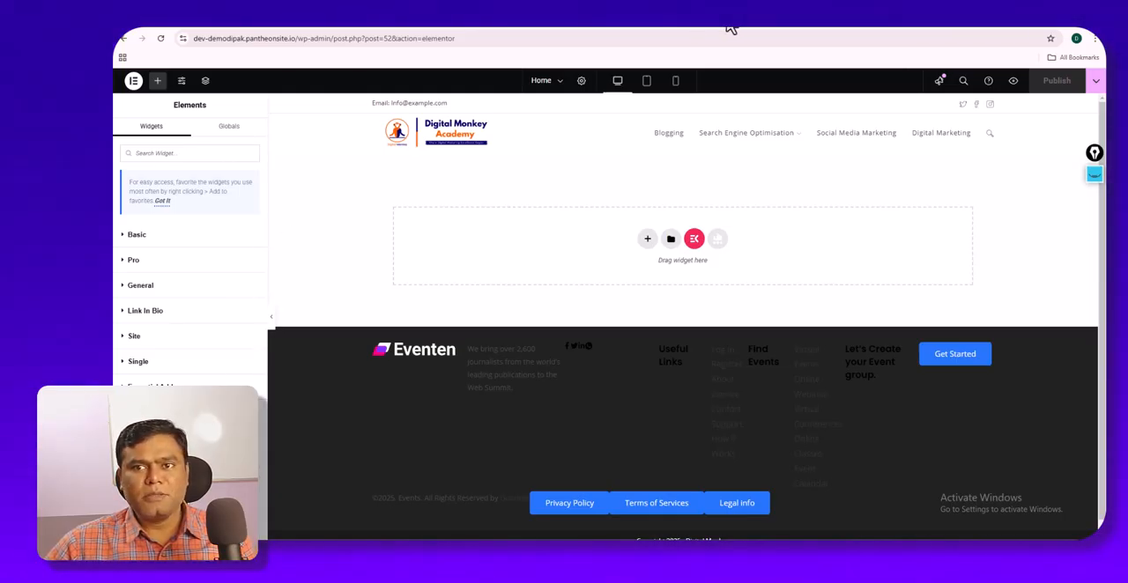
- Switch to the Digital Monkey Academy website and compare its home page with the empty Home canvas in Elementor
left_click(851, 26)
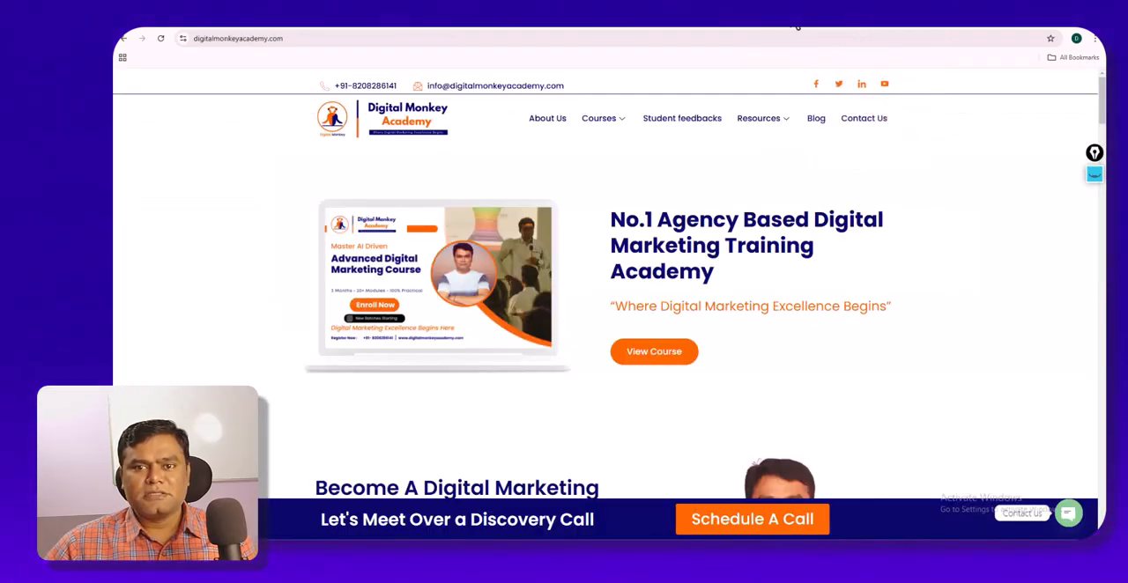
left_click(798, 26)
left_click(844, 30)
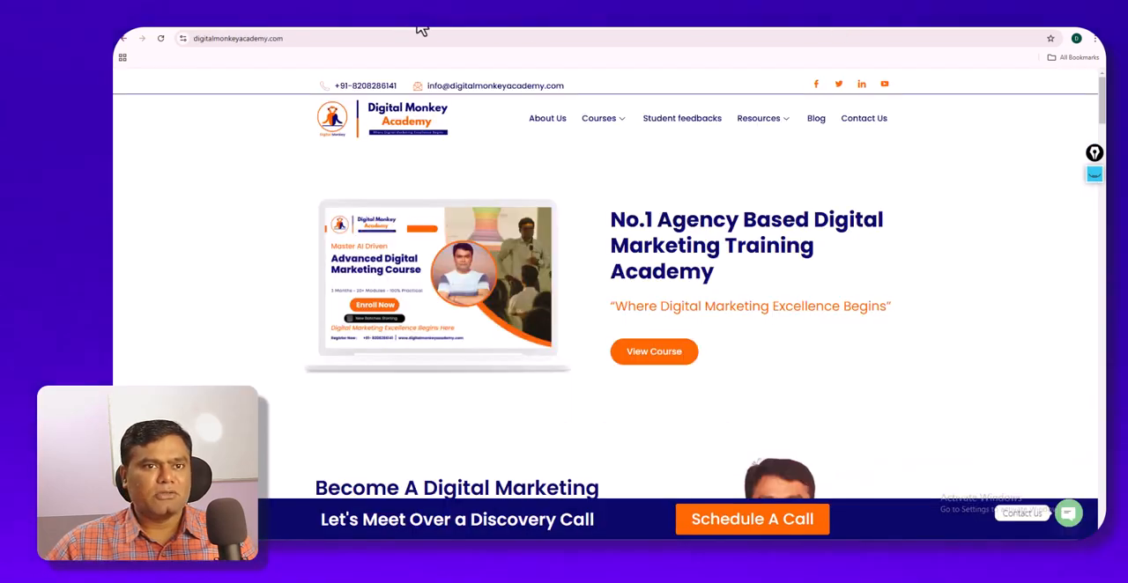
left_click(346, 29)
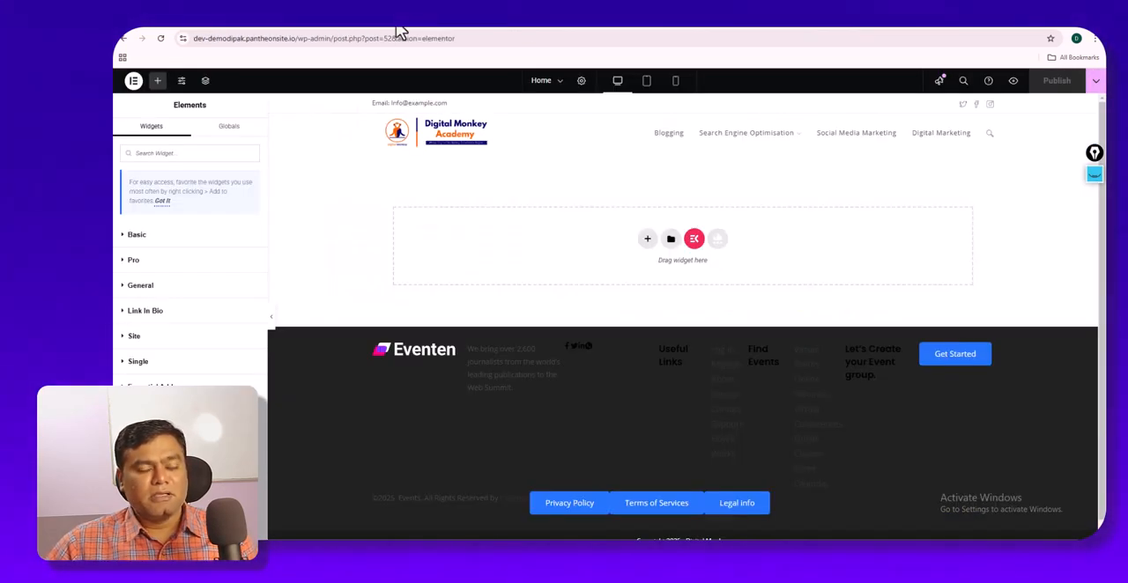
mouse_move(429, 30)
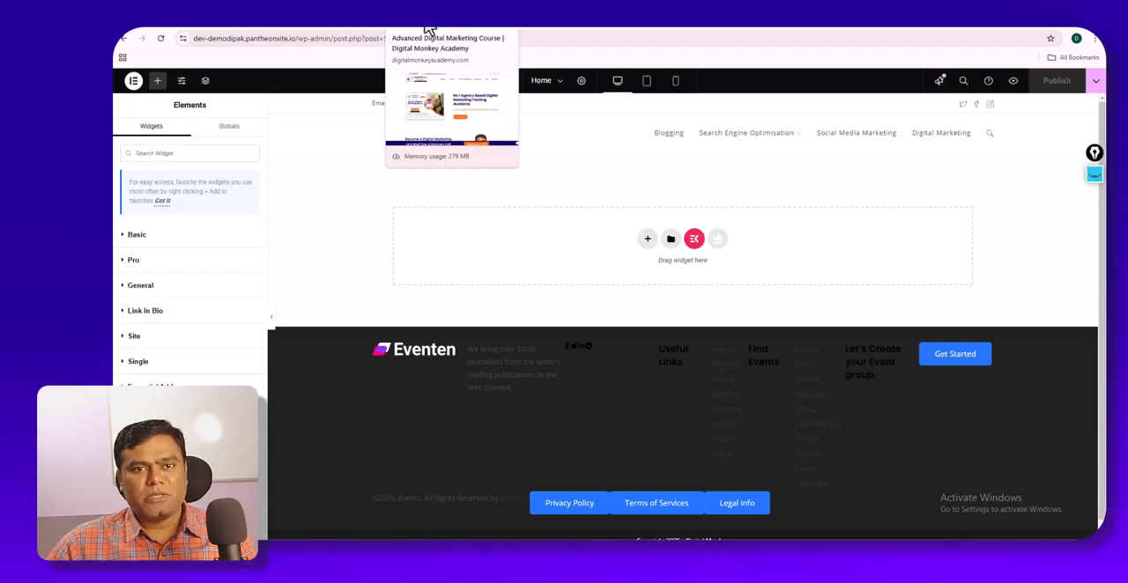
left_click(429, 29)
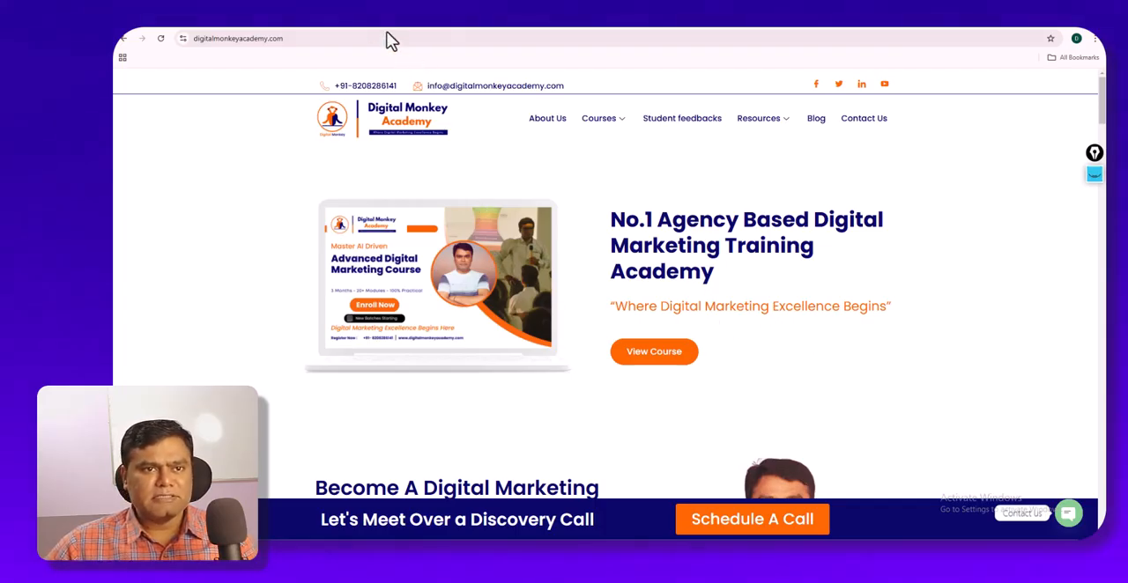
left_click(347, 27)
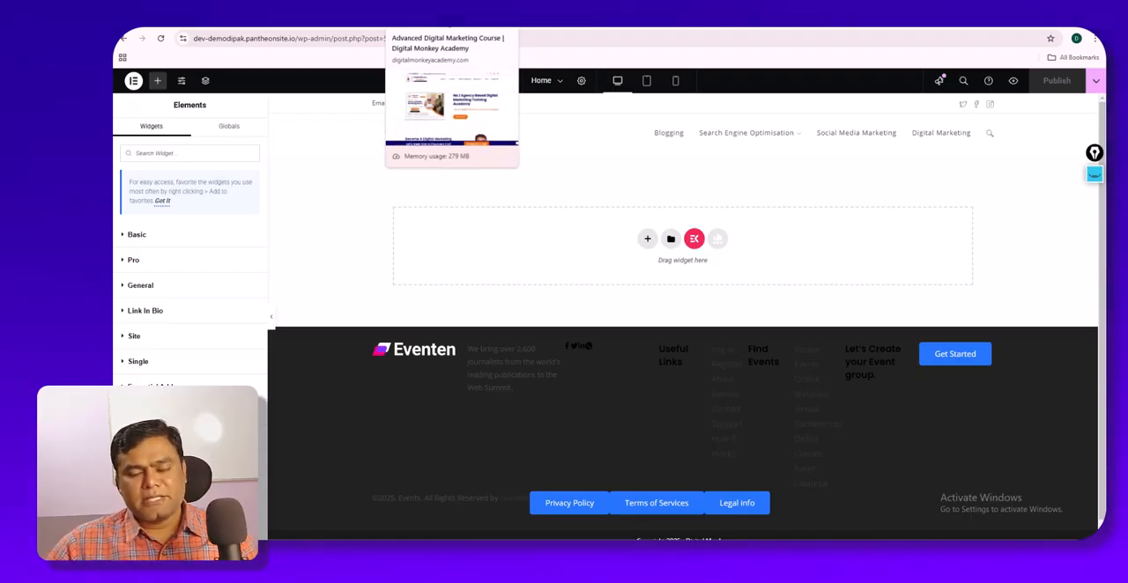
left_click(443, 29)
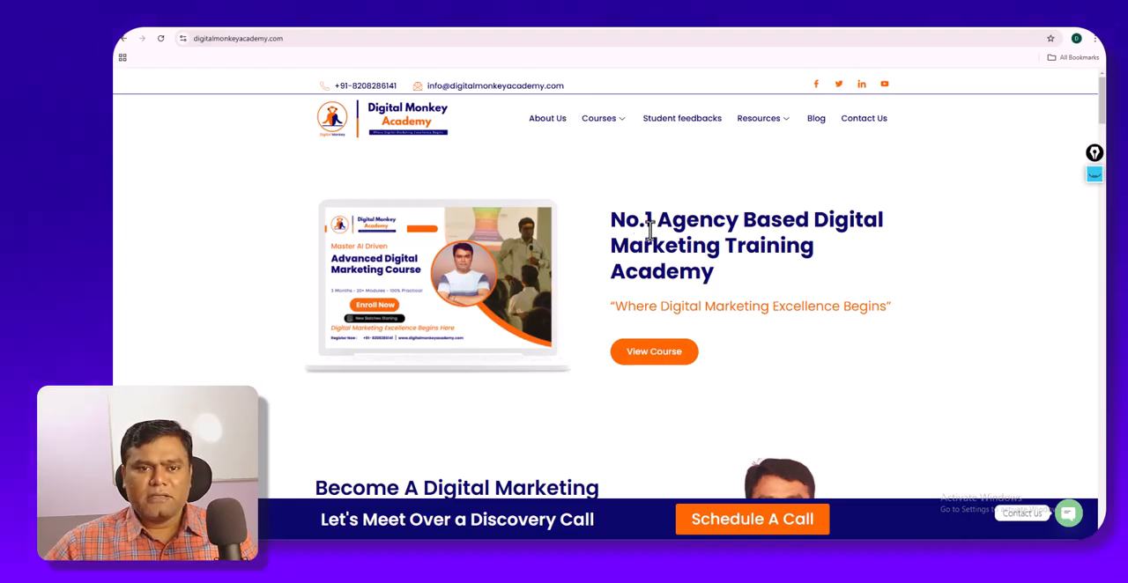
left_click(342, 30)
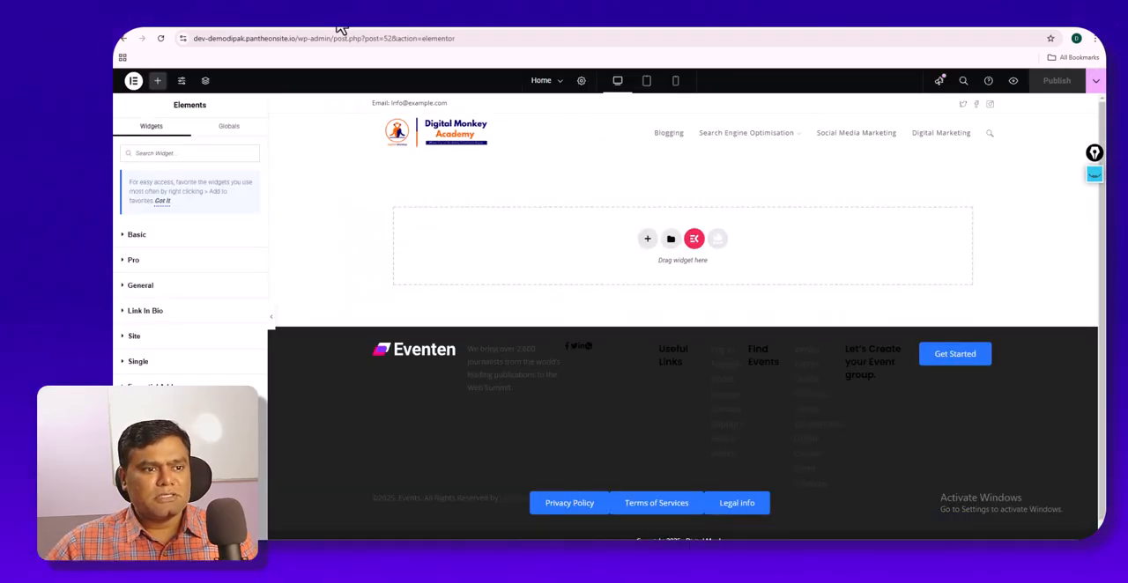
left_click(441, 31)
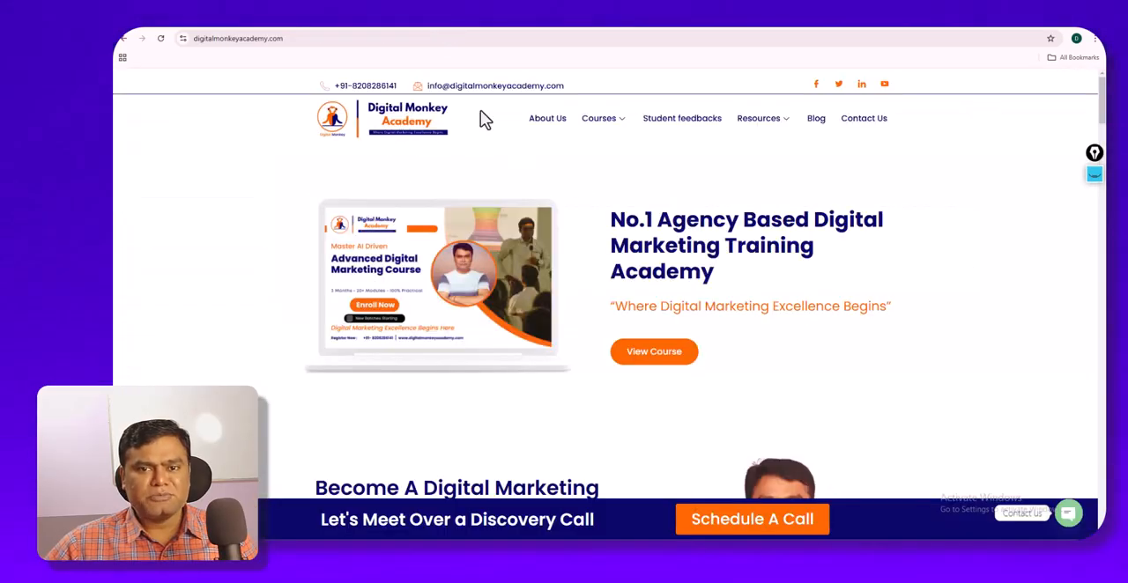
- Examine the Digital Monkey Academy home page, from the hero headline and image down to the course cards and registration form
left_click_drag(612, 216, 736, 277)
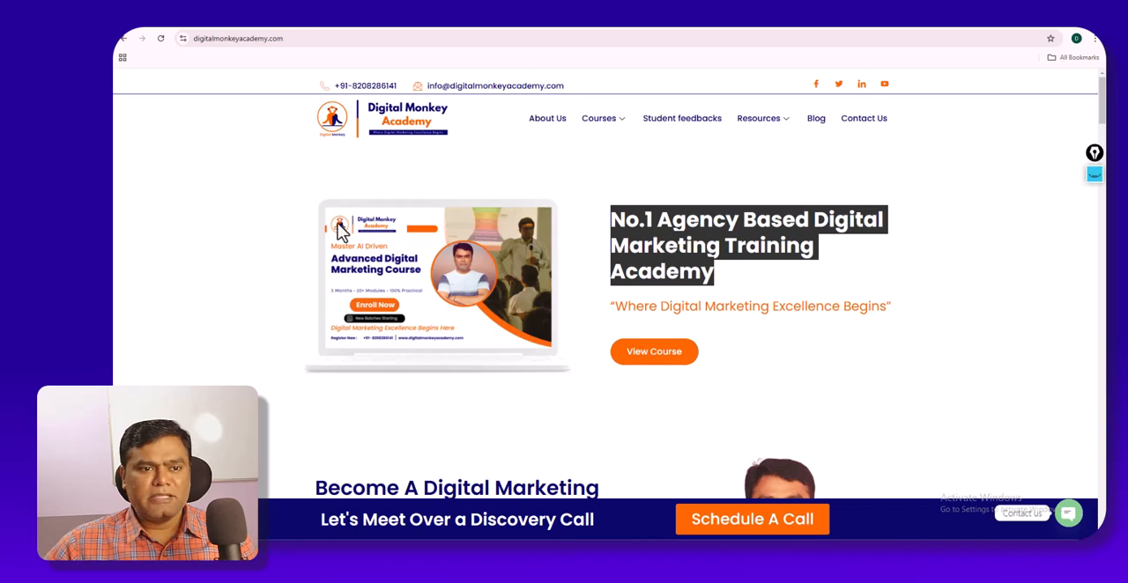
left_click(290, 201)
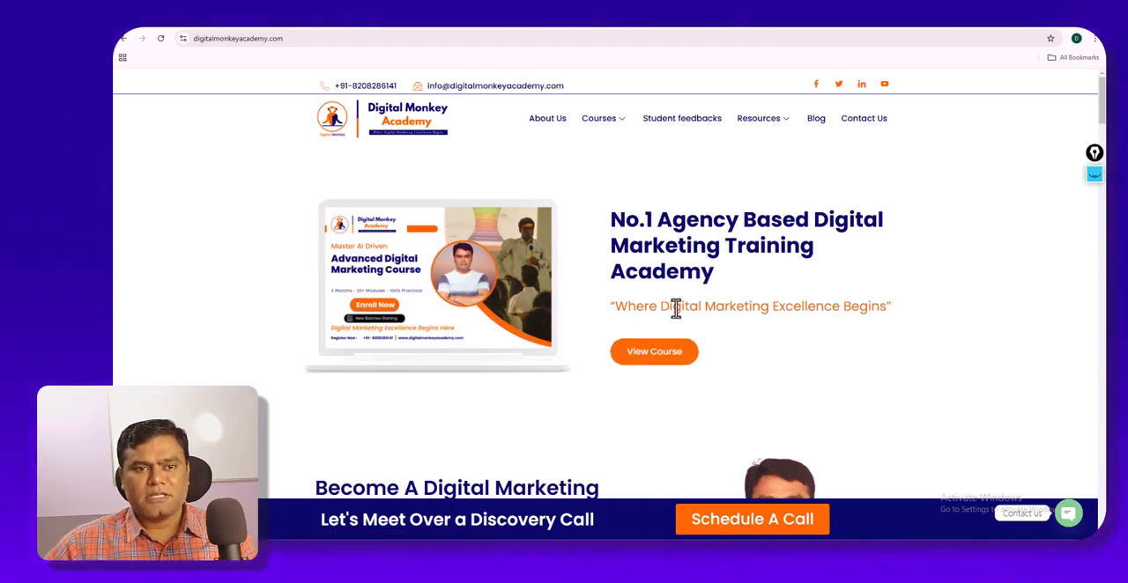
scroll(675, 309, "down", 5)
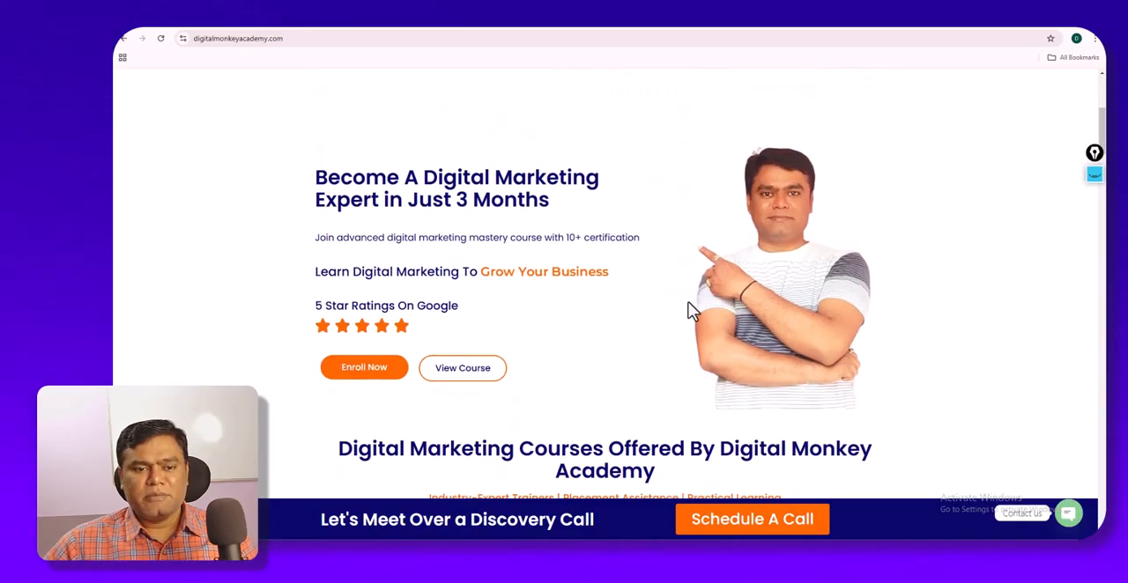
scroll(499, 357, "down", 10)
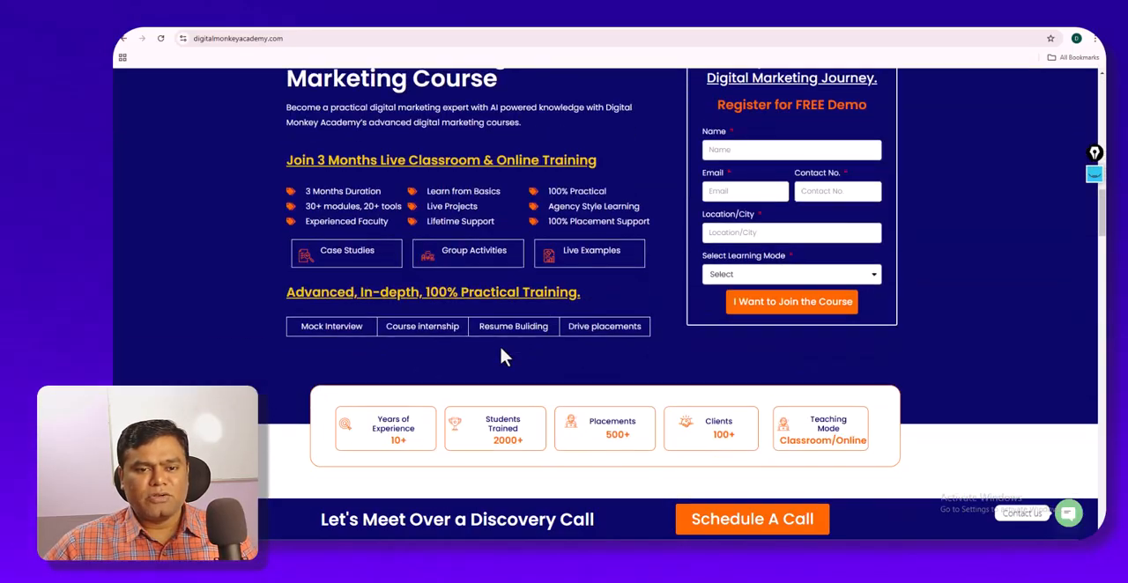
scroll(503, 352, "up", 7)
scroll(516, 347, "down", 3)
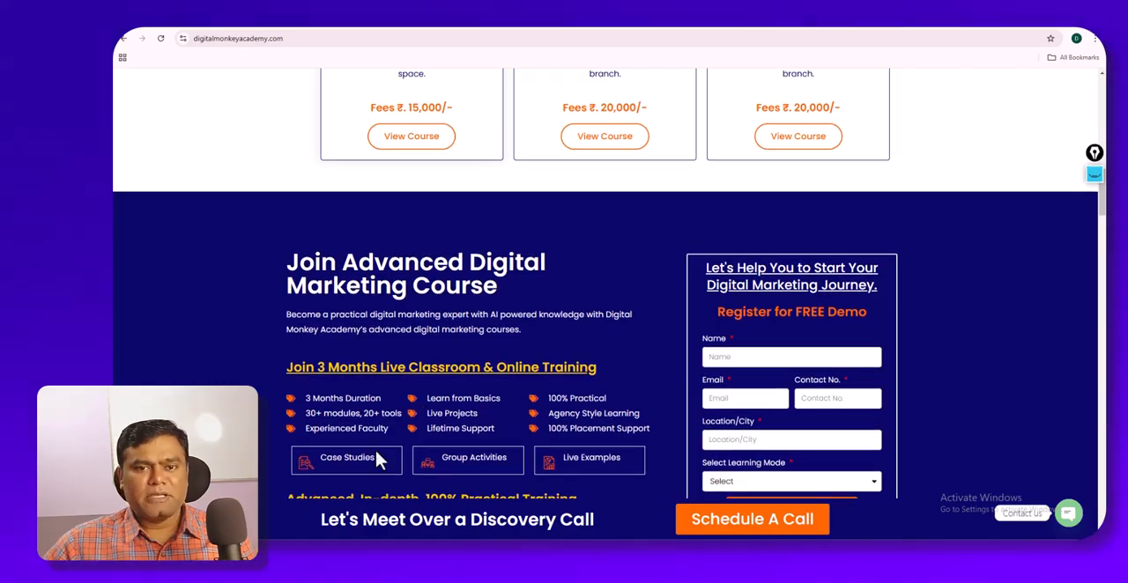
scroll(392, 445, "up", 2)
scroll(404, 431, "up", 2)
scroll(434, 353, "up", 4)
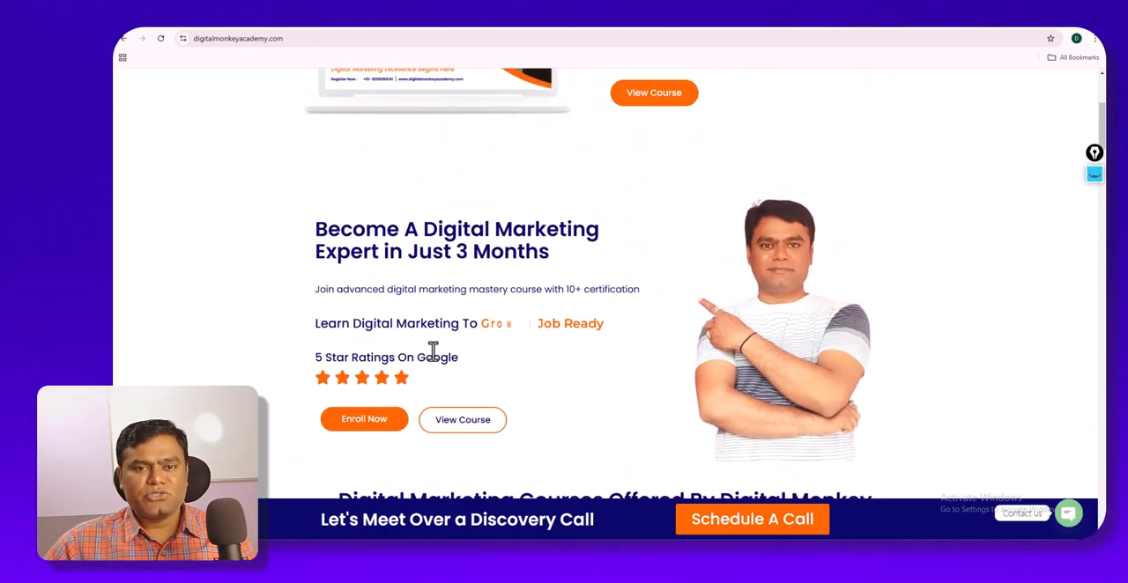
scroll(433, 351, "up", 1)
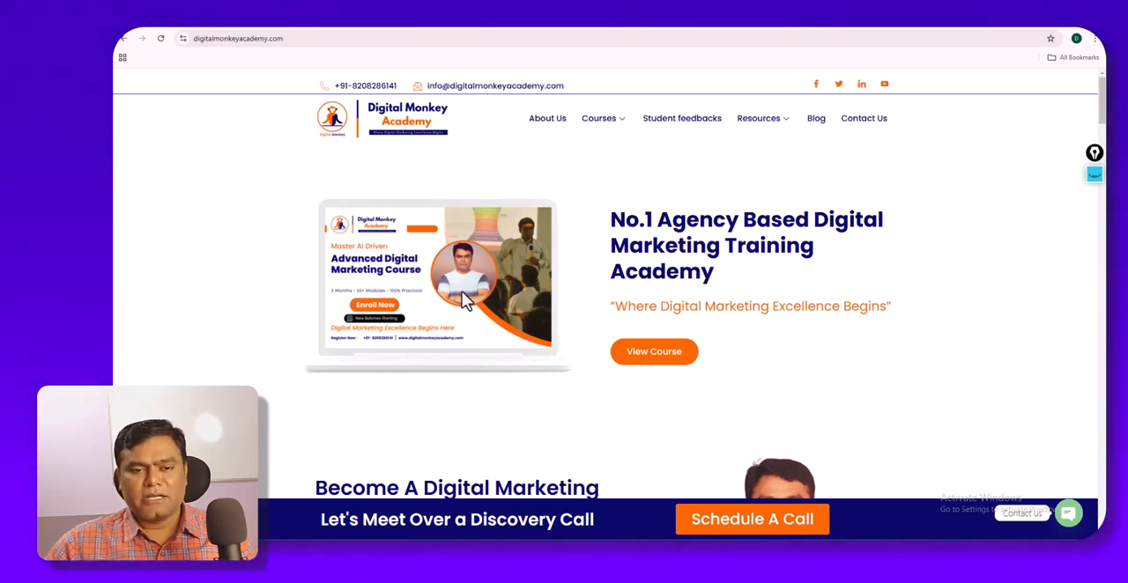
scroll(466, 300, "down", 3)
scroll(466, 300, "up", 2)
scroll(467, 300, "up", 1)
scroll(466, 301, "down", 1)
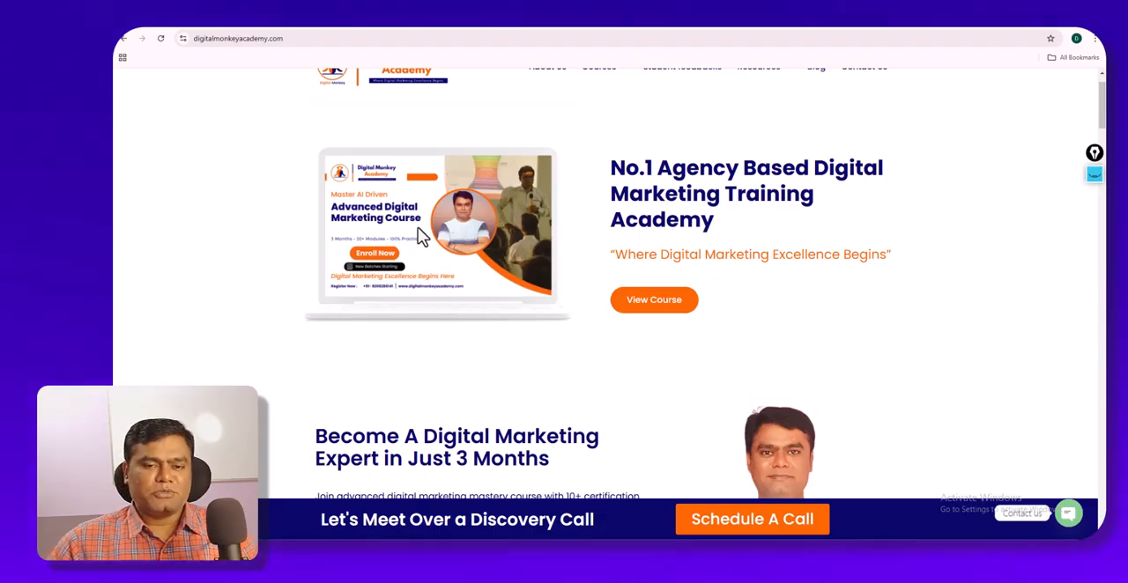
- Return to the Home page in Elementor and look over the widgets in the Basic and Pro categories
left_click(348, 30)
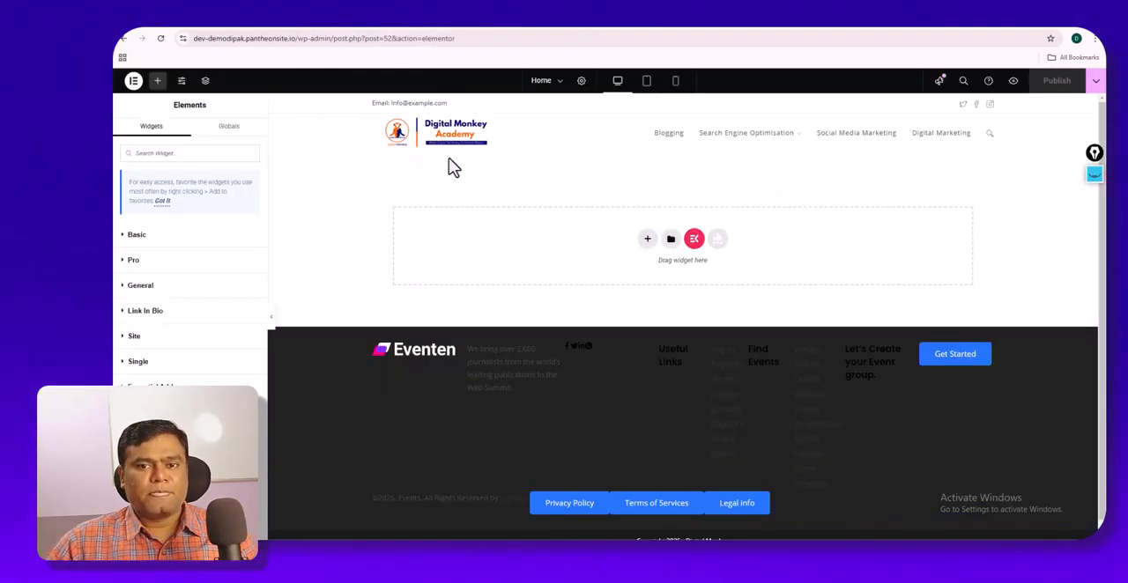
left_click(126, 238)
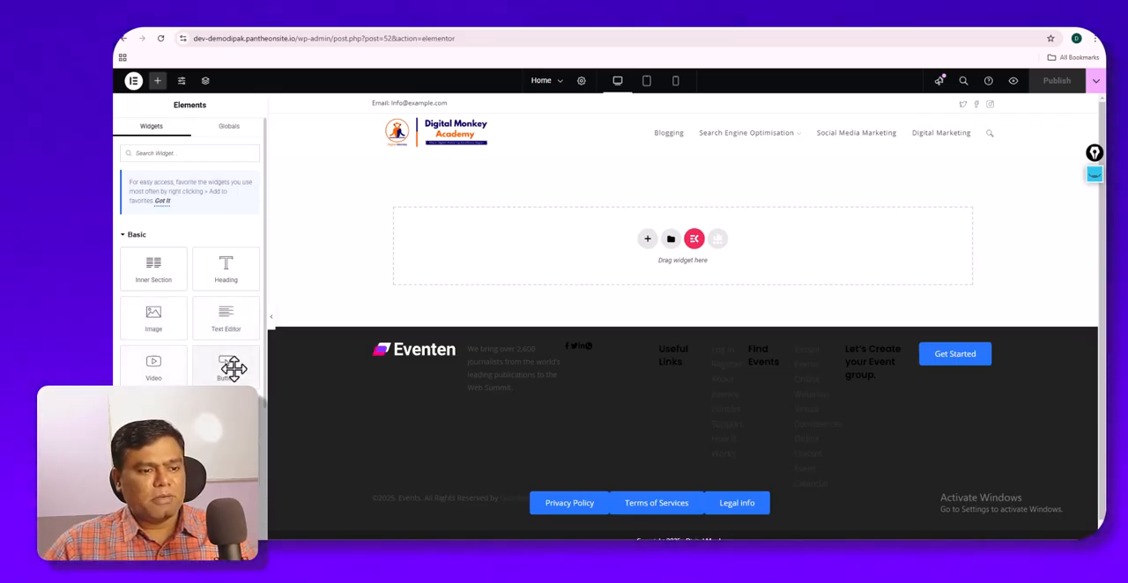
scroll(220, 371, "down", 2)
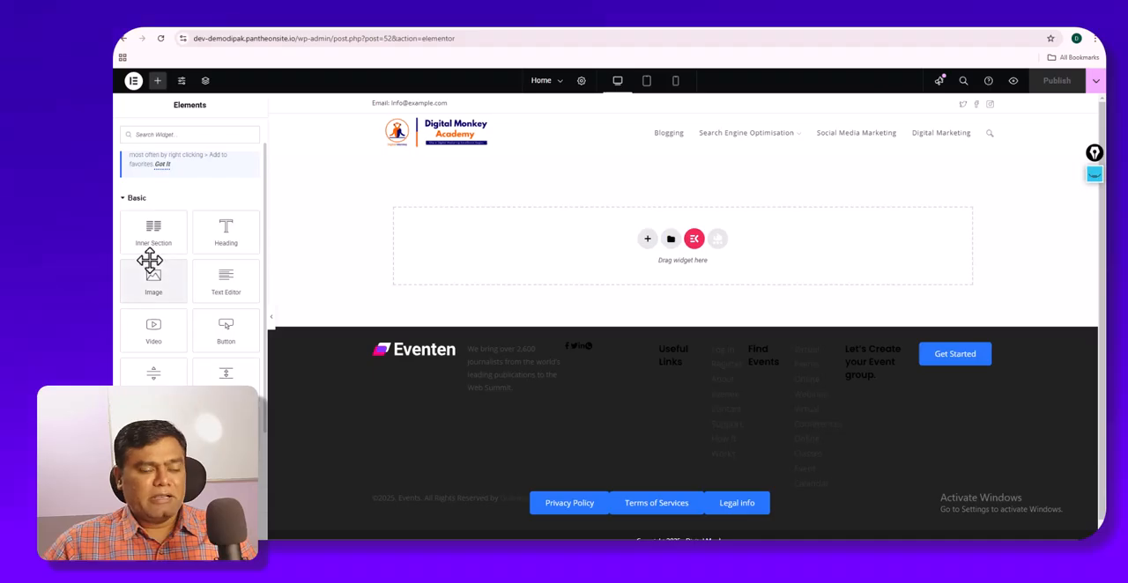
scroll(163, 336, "down", 2)
left_click(132, 320)
scroll(141, 337, "down", 1)
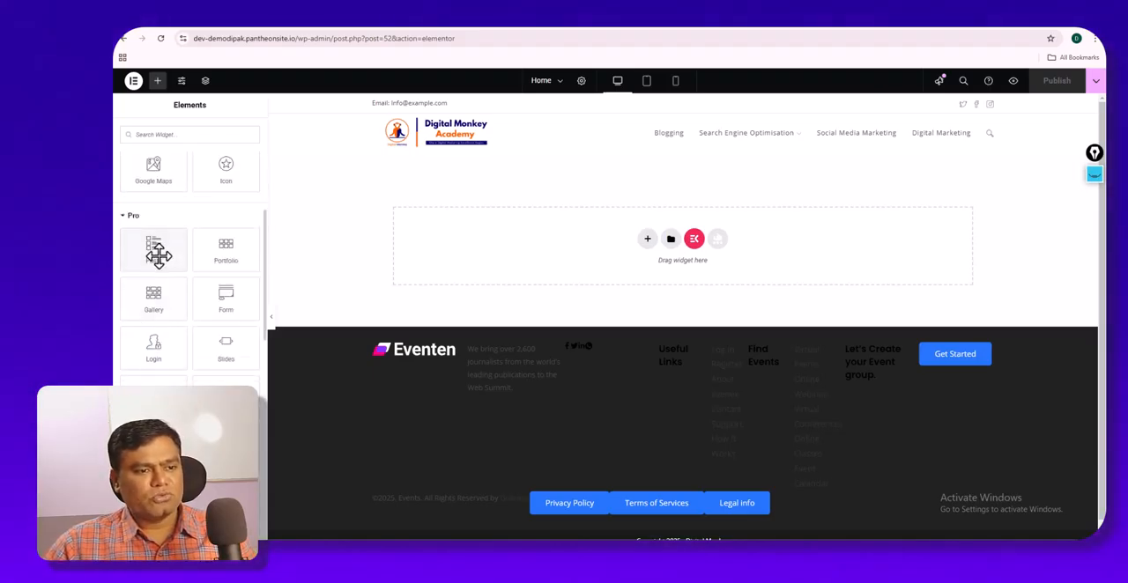
scroll(215, 322, "down", 2)
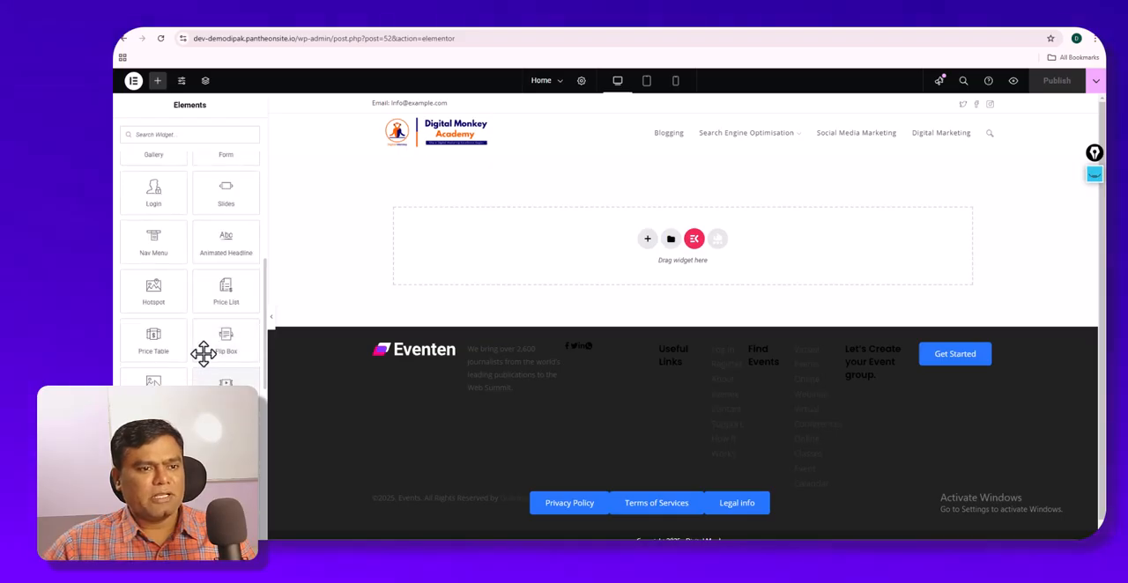
scroll(133, 232, "up", 2)
scroll(132, 251, "up", 1)
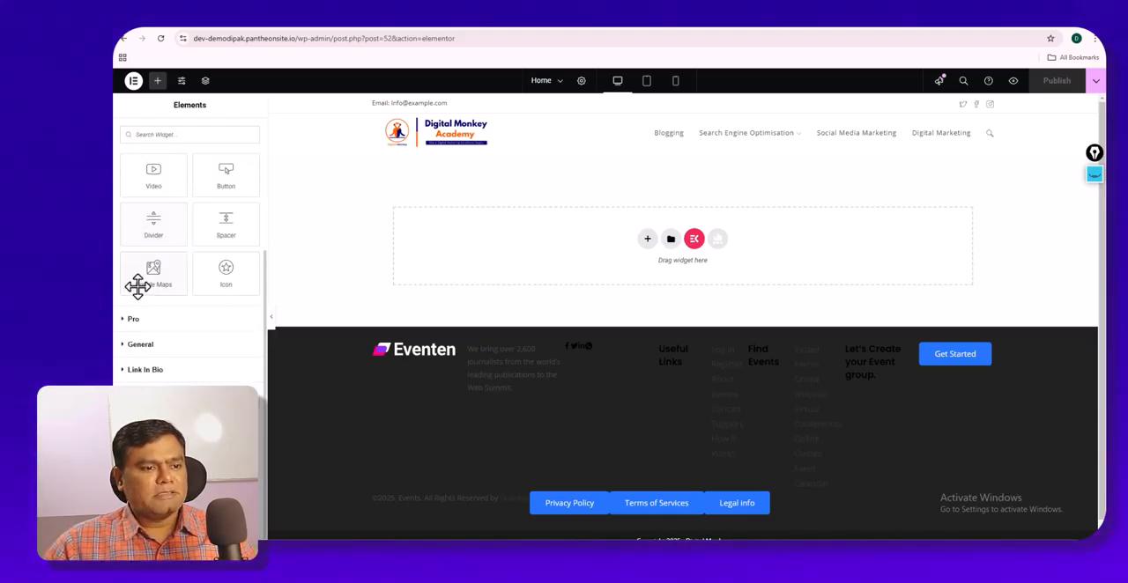
- Review the remaining Pro widgets and expand the Site category to show its widgets
scroll(139, 336, "down", 10)
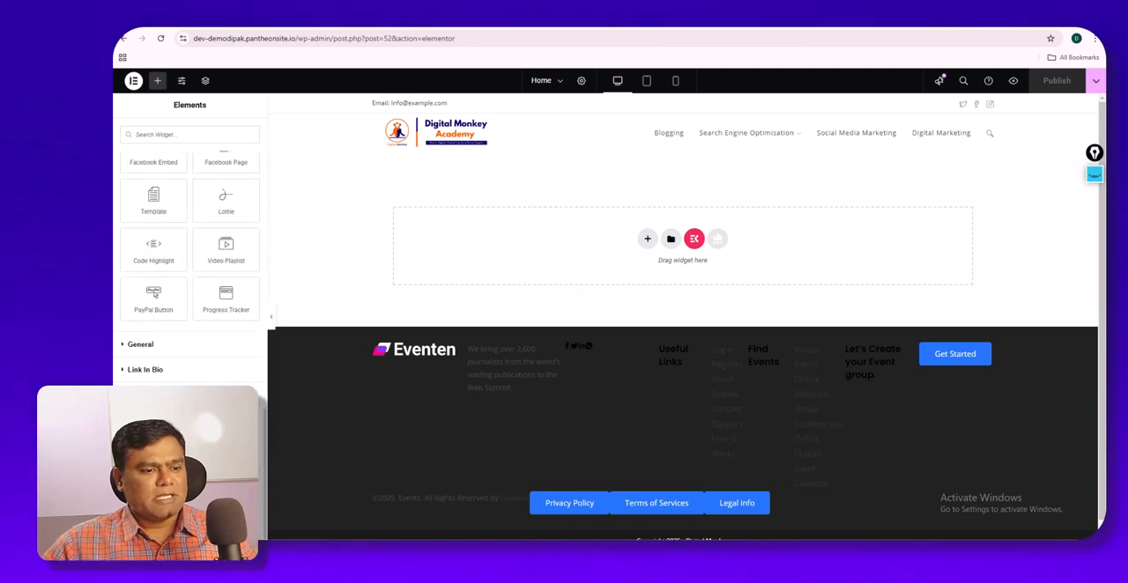
scroll(190, 265, "down", 3)
scroll(189, 370, "up", 2)
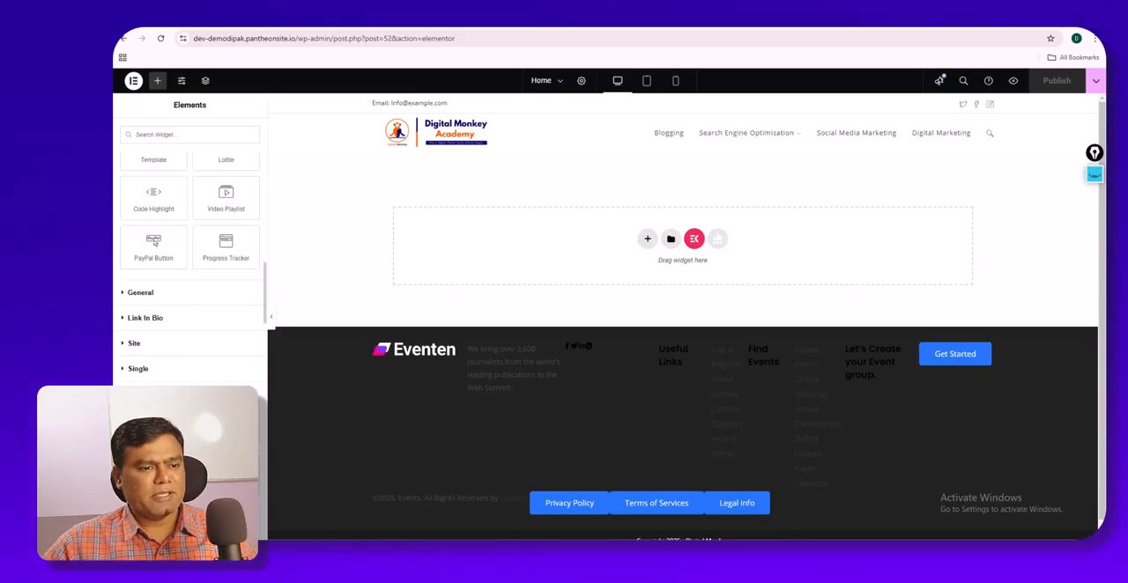
scroll(155, 243, "up", 1)
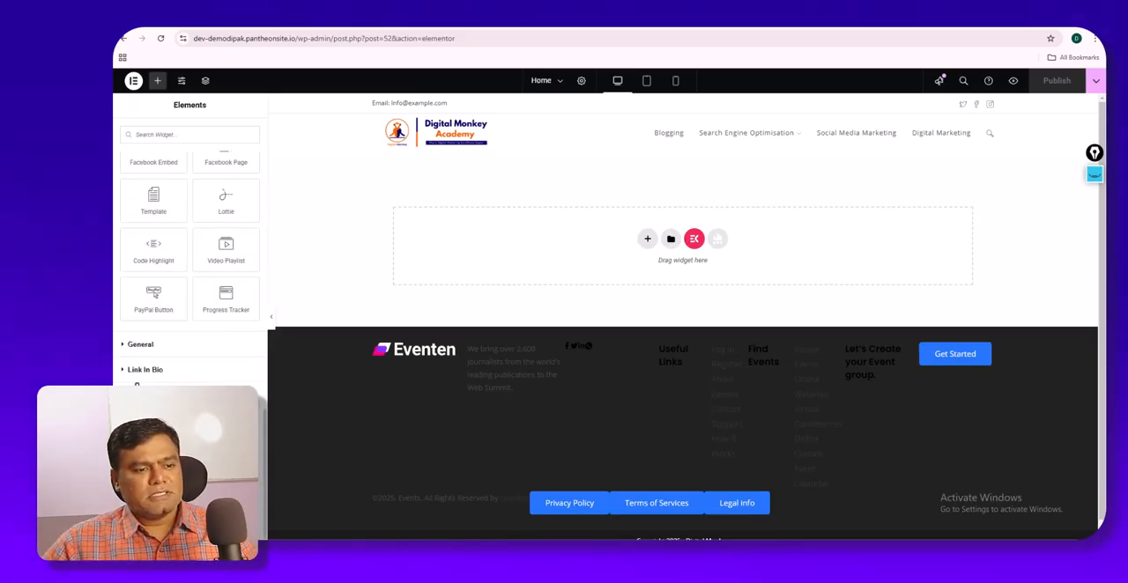
scroll(154, 294, "down", 3)
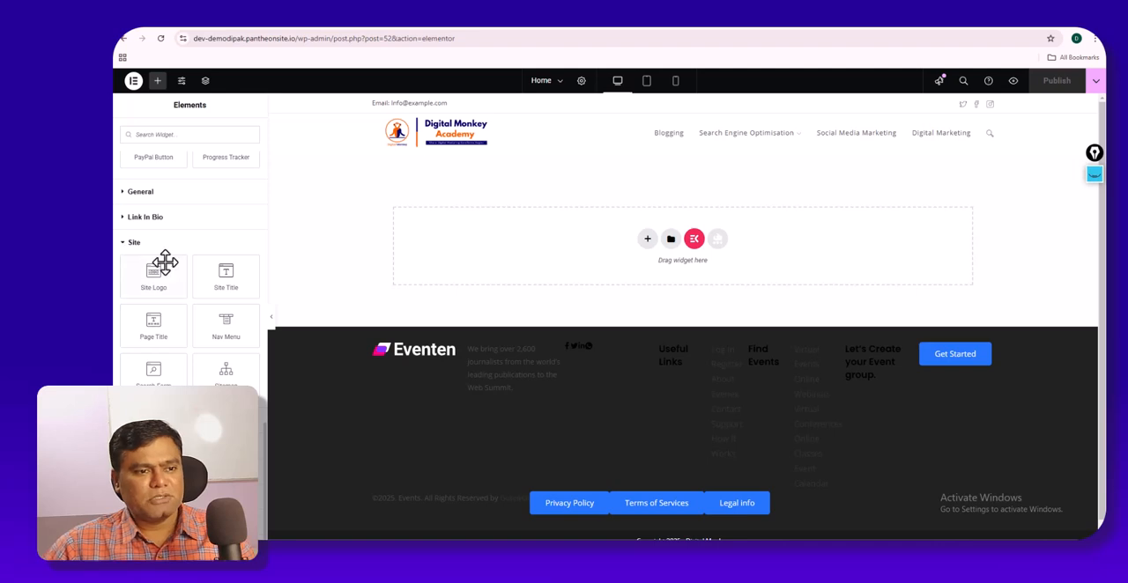
- Try the Site Logo widget on the empty Home canvas, delete it, and return to the Basic widgets
left_click_drag(153, 276, 643, 251)
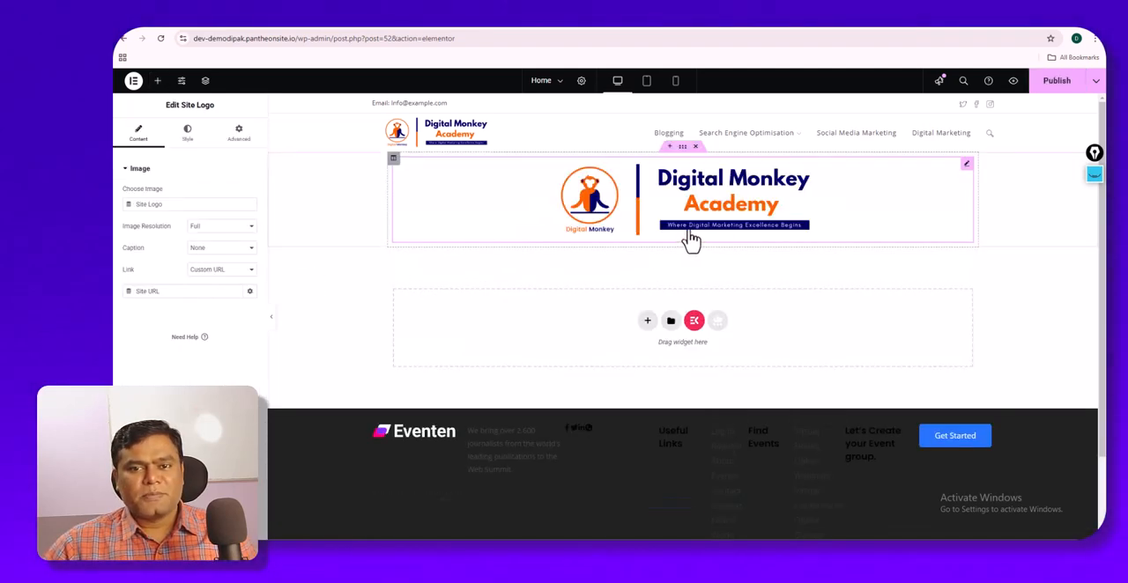
left_click(695, 146)
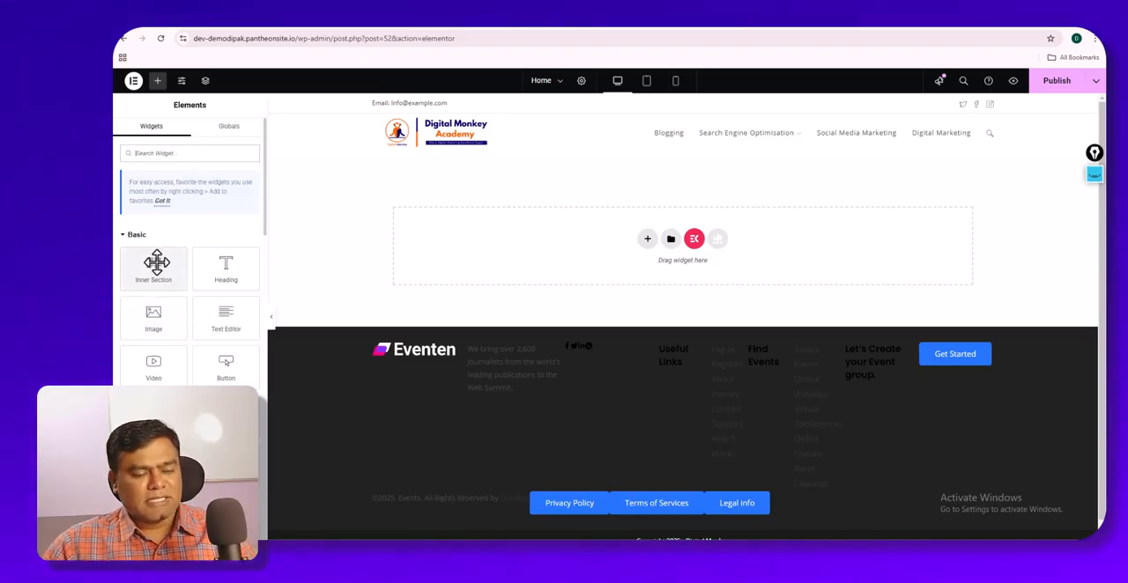
scroll(168, 290, "down", 1)
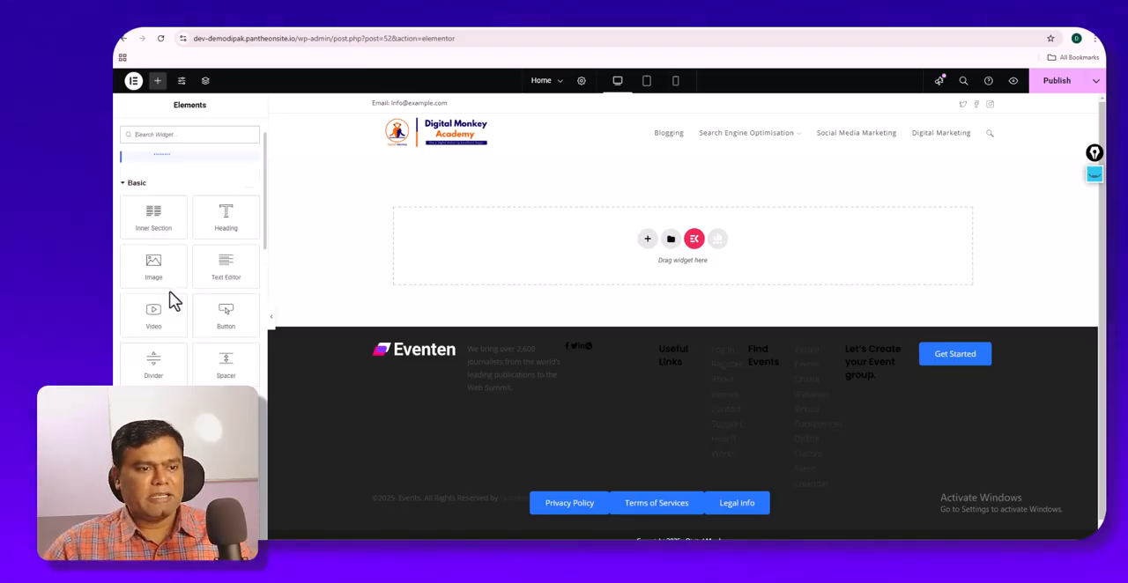
scroll(172, 298, "up", 1)
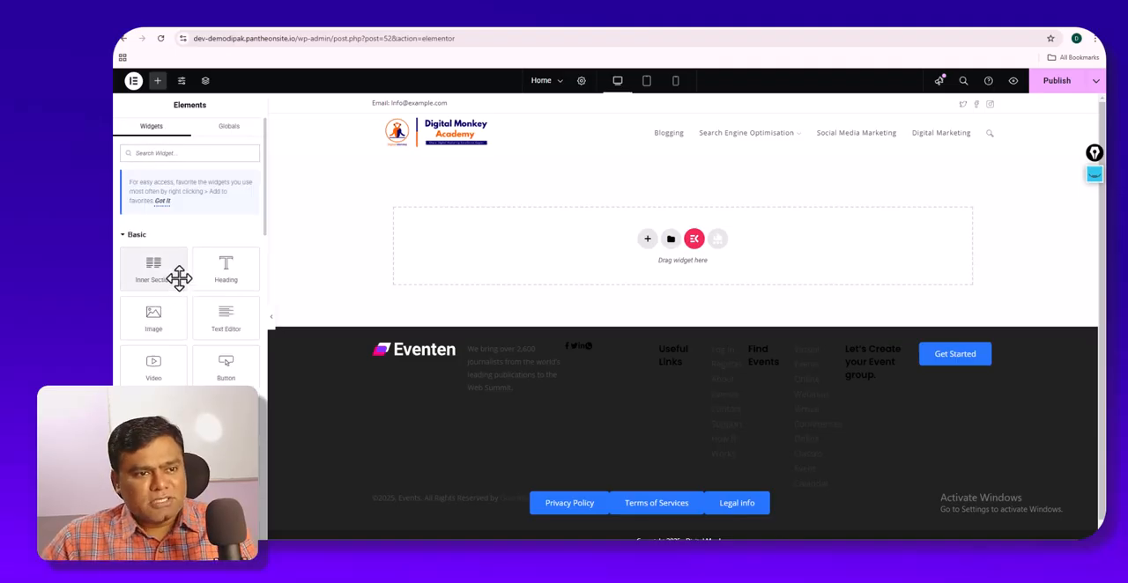
- Compare the Globals elements with the regular Widgets list in Elementor's Elements panel
left_click(229, 128)
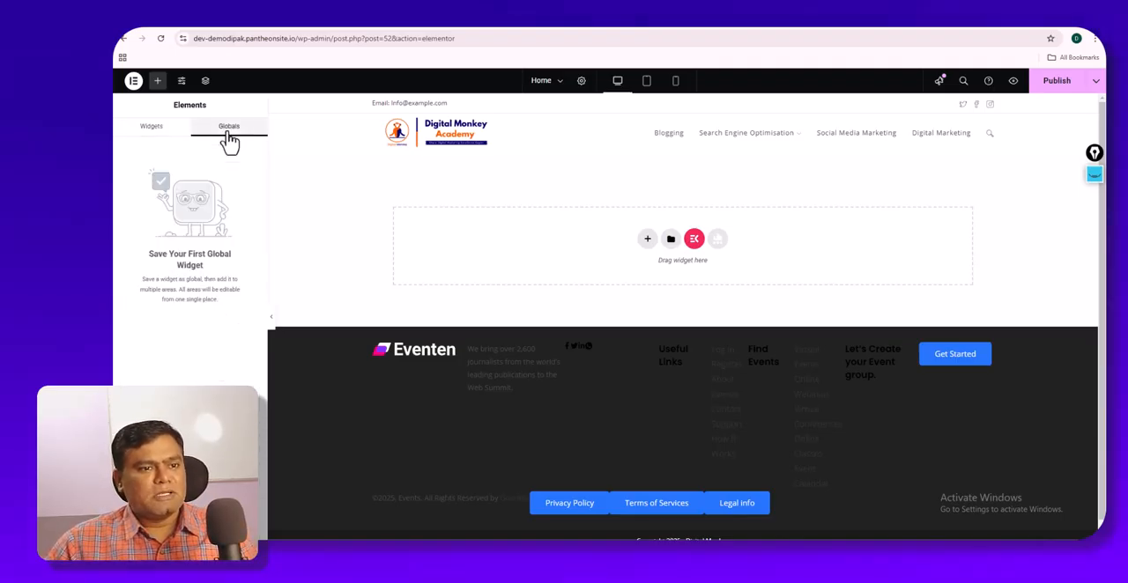
left_click(154, 130)
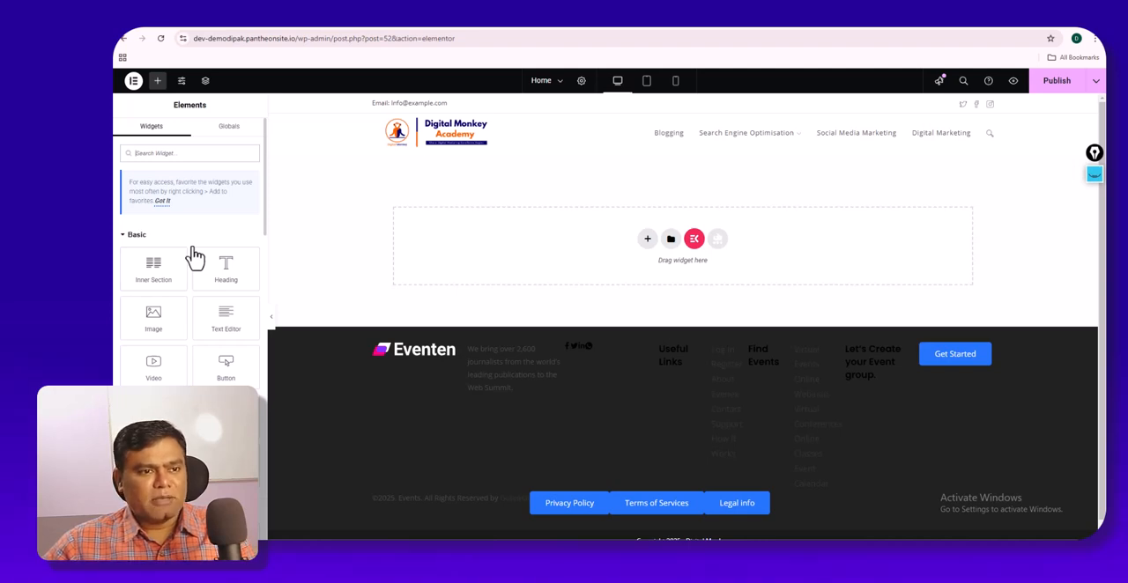
left_click(229, 134)
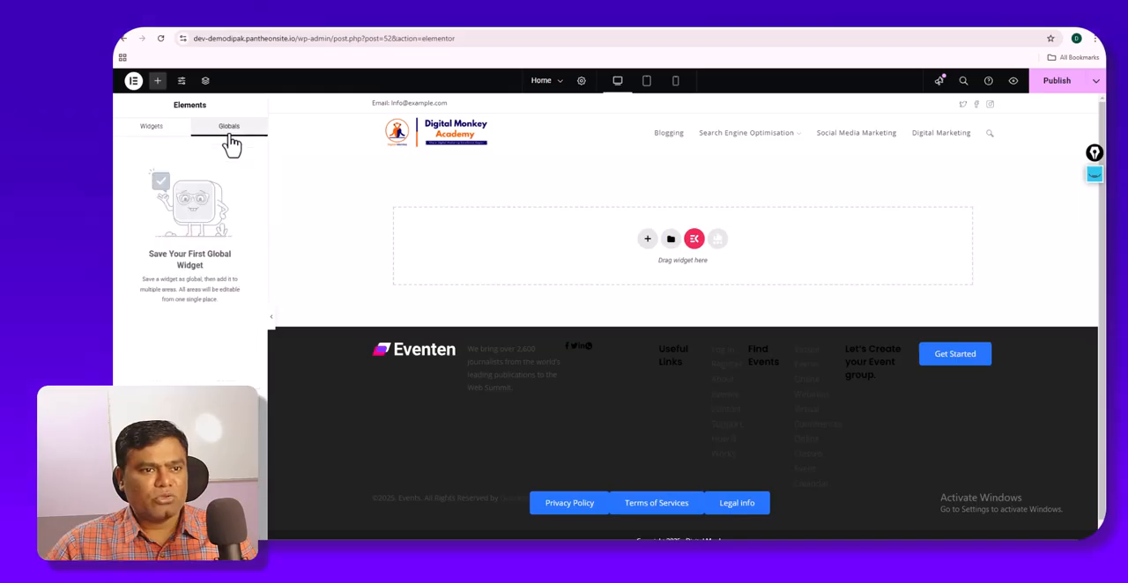
left_click(154, 137)
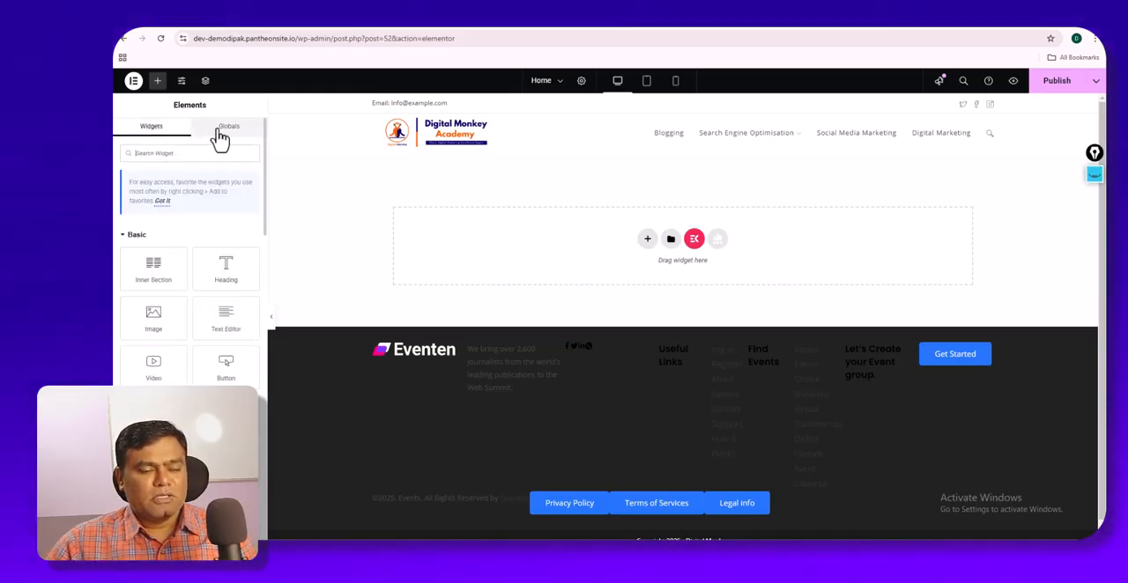
left_click(218, 131)
left_click(154, 131)
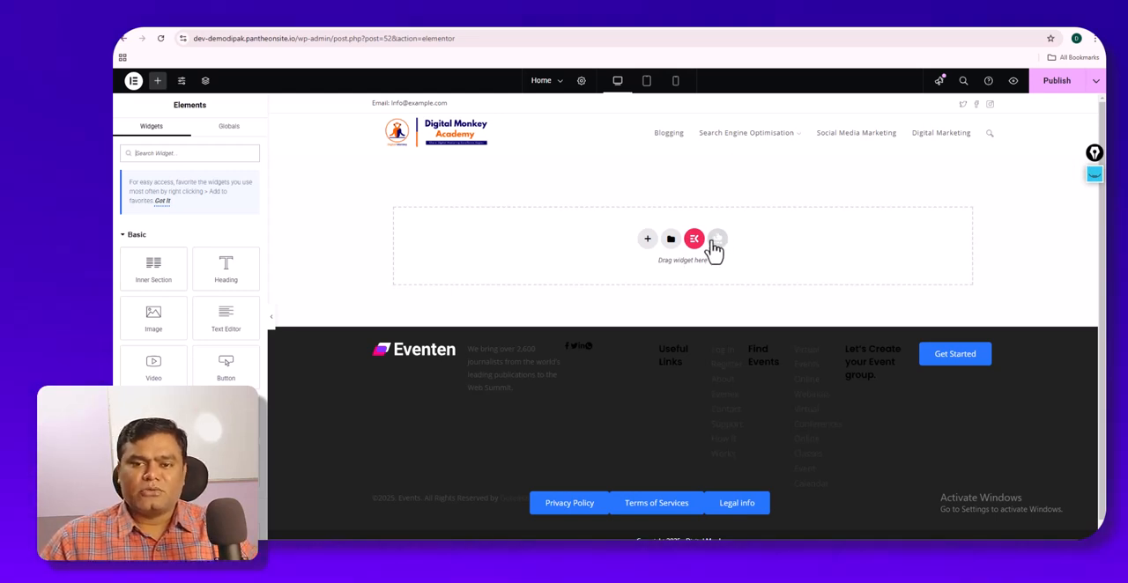
- Look over the column structures offered for a new section on the empty Home canvas
left_click(647, 241)
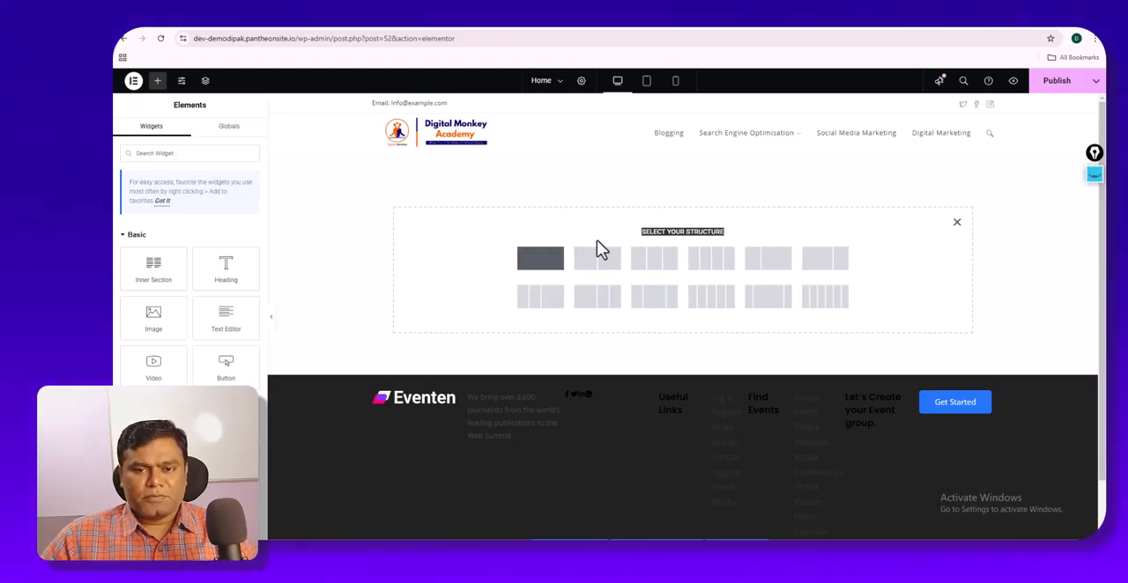
left_click(957, 223)
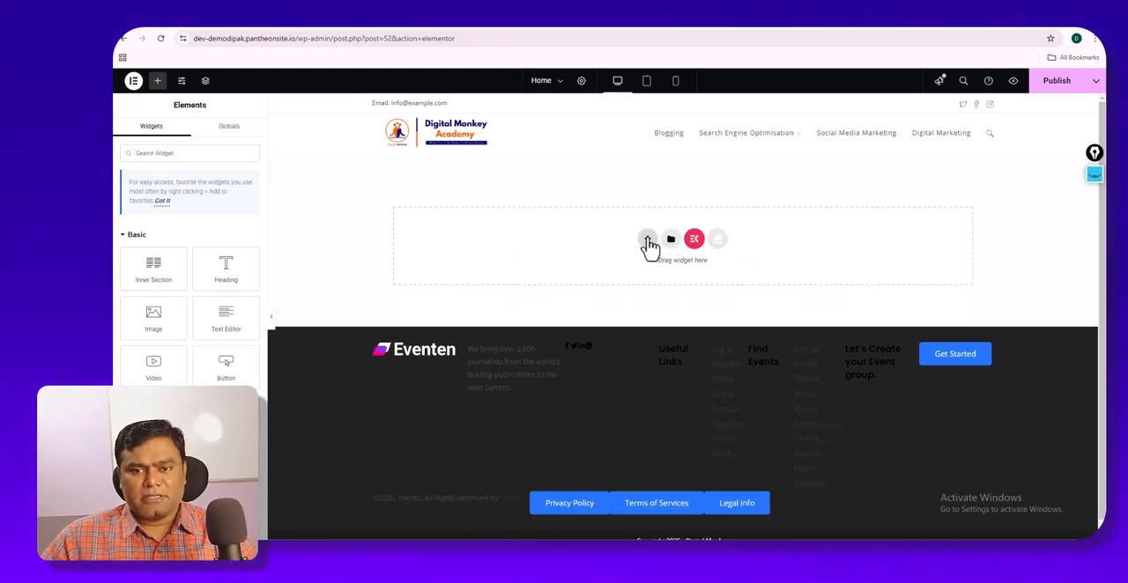
left_click(648, 240)
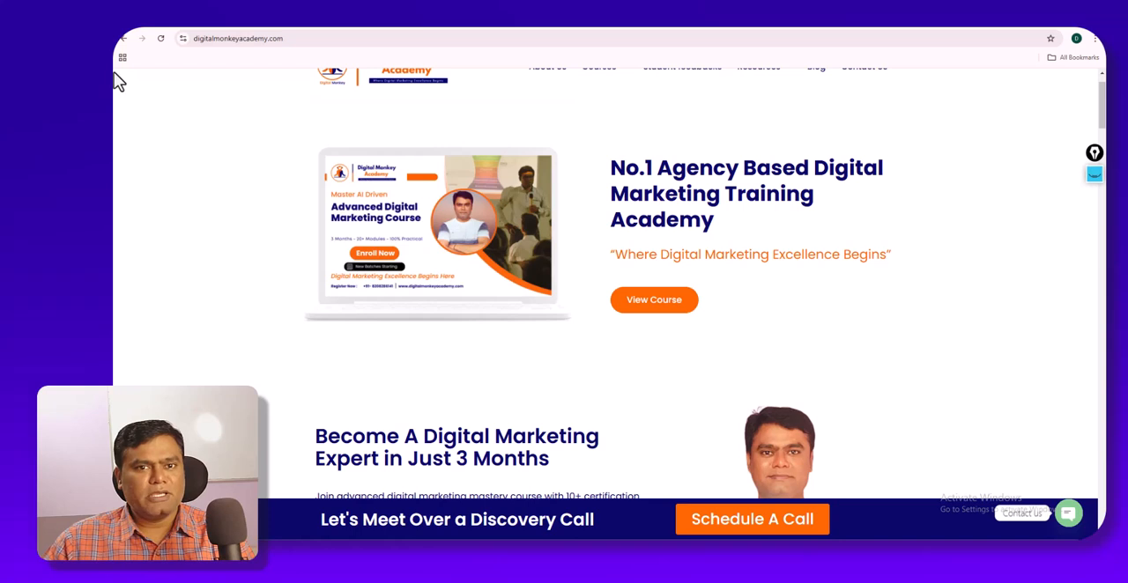
- Switch to the Digital Monkey Academy home page and mark the hero section's upper and lower boundaries with red freehand lines
scroll(459, 123, "up", 1)
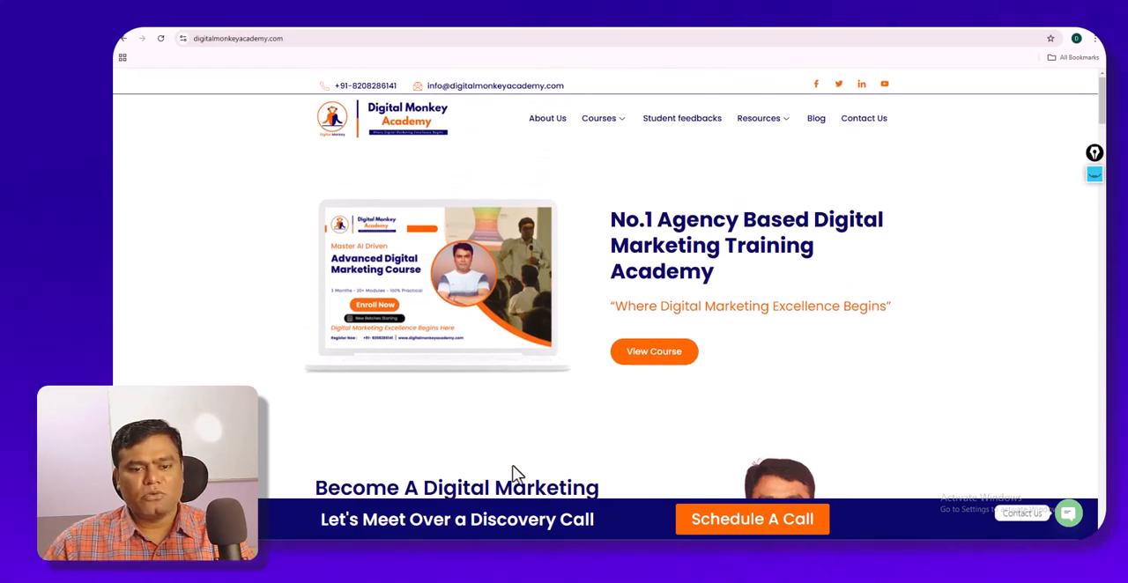
left_click(1094, 177)
left_click(1094, 221)
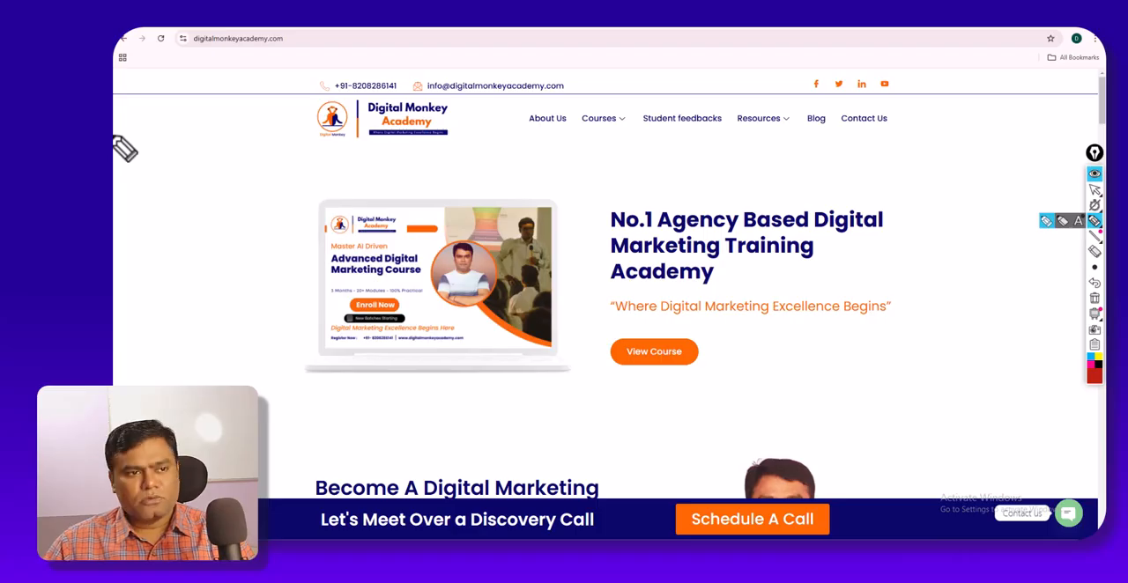
mouse_move(117, 148)
left_mouse_down()
mouse_move(388, 172)
mouse_move(795, 185)
mouse_move(1071, 138)
mouse_move(1076, 150)
left_mouse_up()
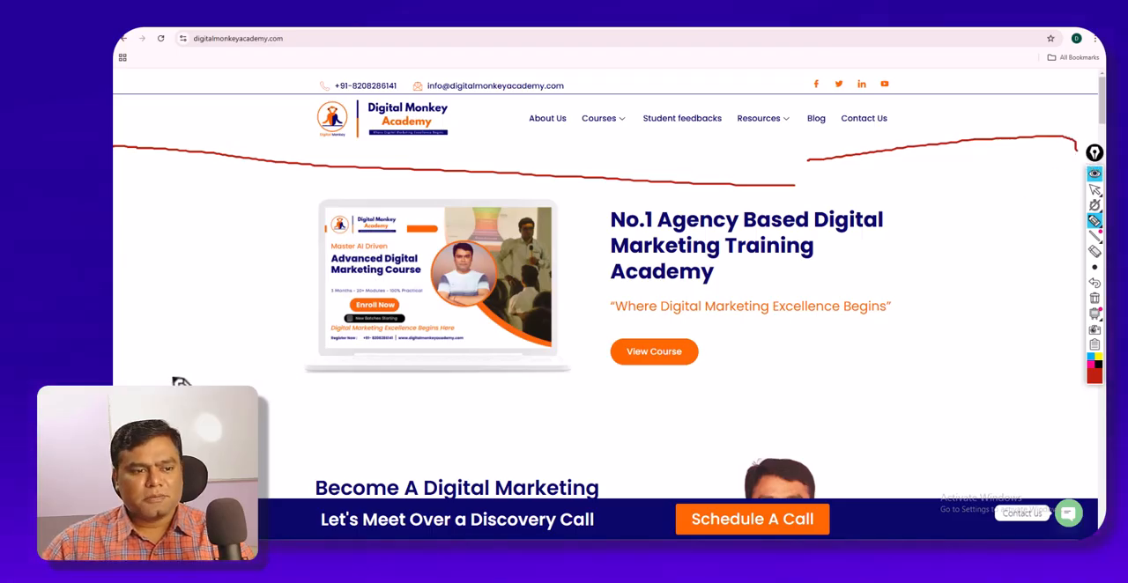
left_click_drag(260, 456, 758, 466)
left_click_drag(861, 450, 1087, 427)
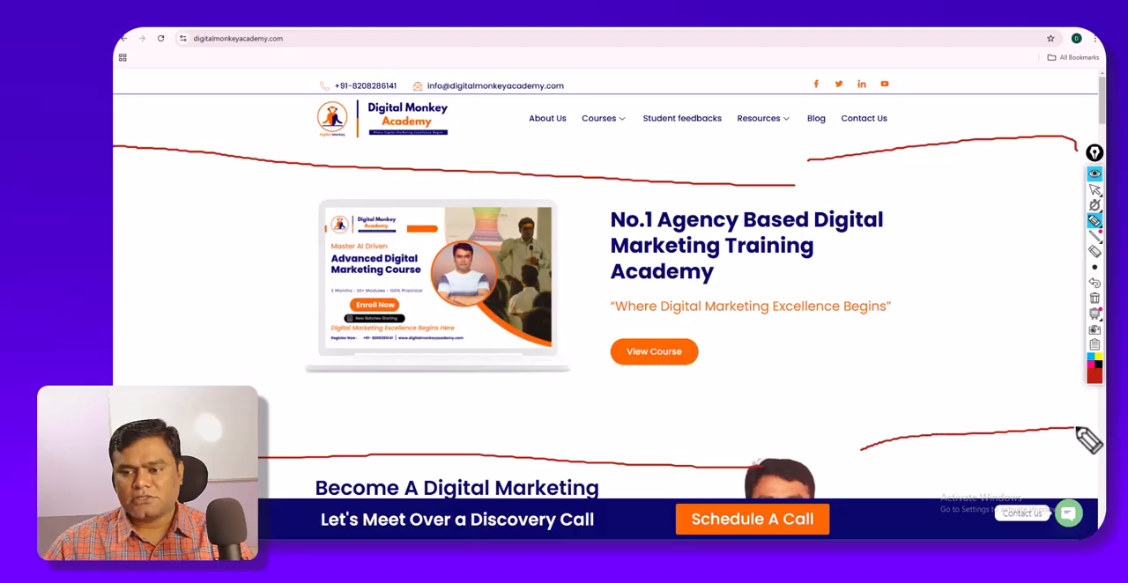
left_click_drag(714, 460, 896, 448)
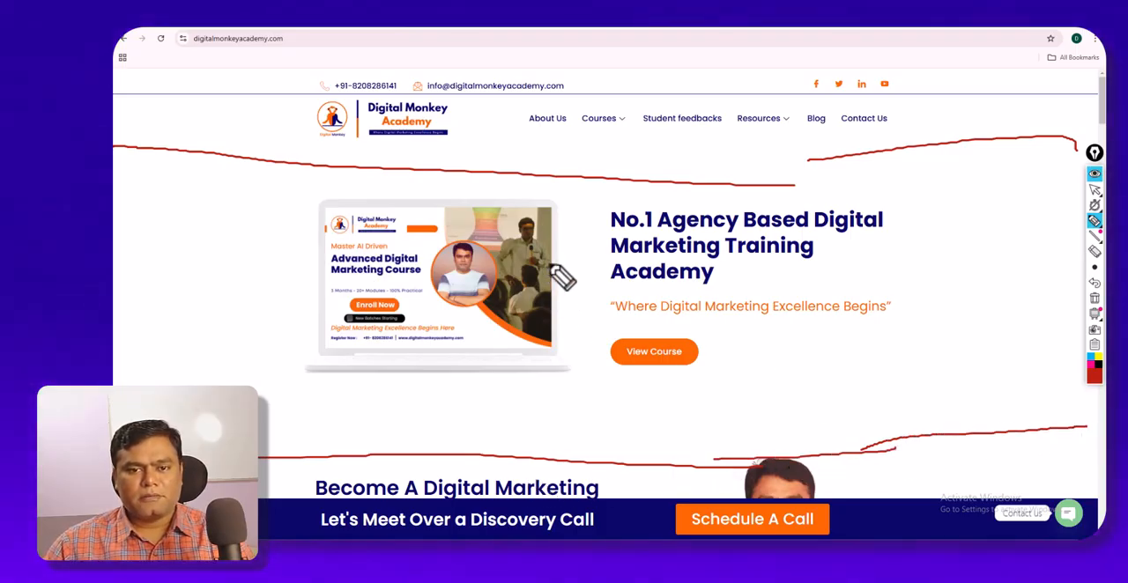
- Split the marked hero into two numbered columns with freehand strokes, then clear all drawings and restore the normal cursor
left_click_drag(588, 184, 581, 456)
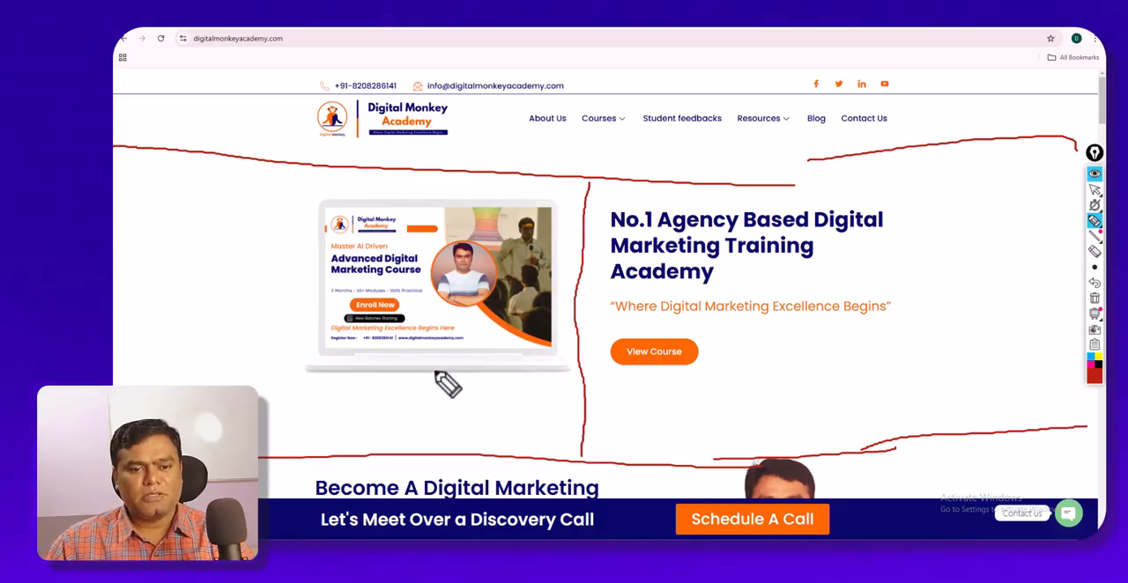
left_click_drag(483, 408, 485, 405)
mouse_move(771, 396)
left_mouse_down()
mouse_move(800, 420)
mouse_move(769, 410)
left_mouse_up()
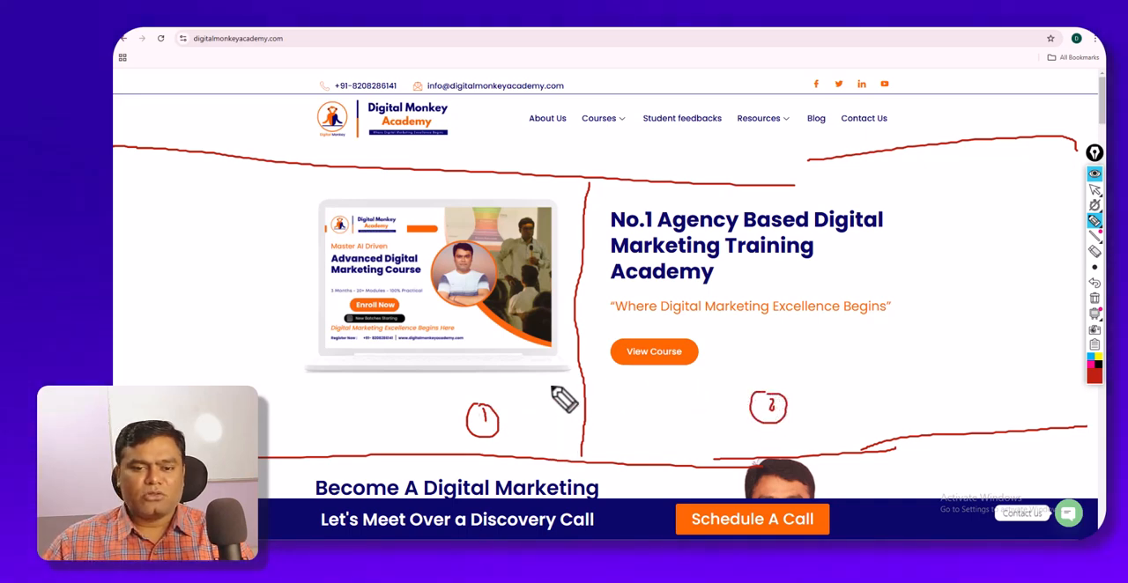
left_click(1095, 300)
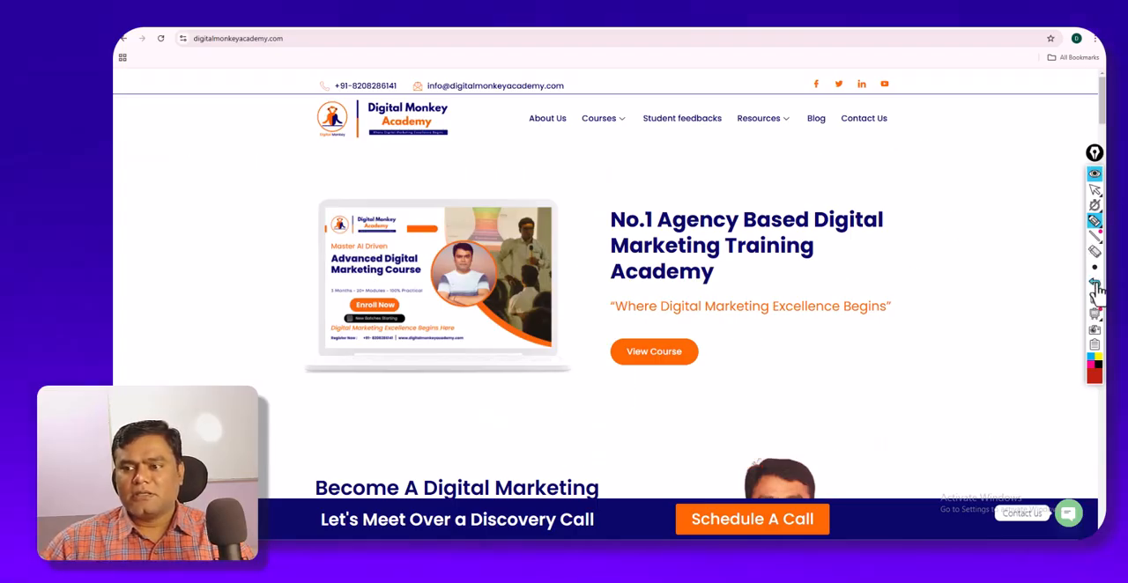
left_click(1095, 190)
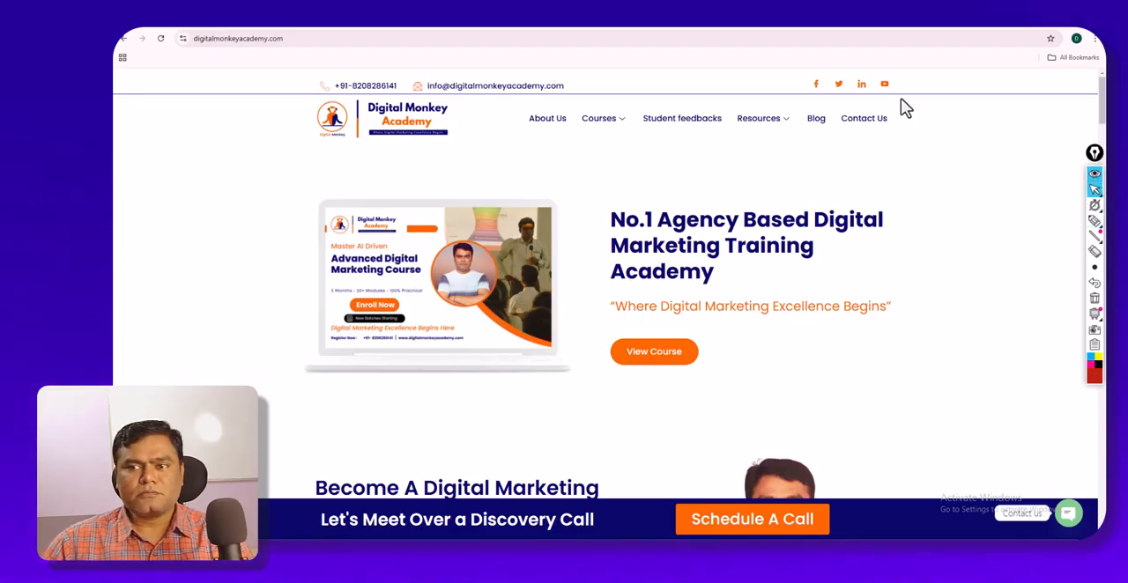
- Return to Home in Elementor, try a two-column section against the reference page's hero, and delete it
left_click(363, 28)
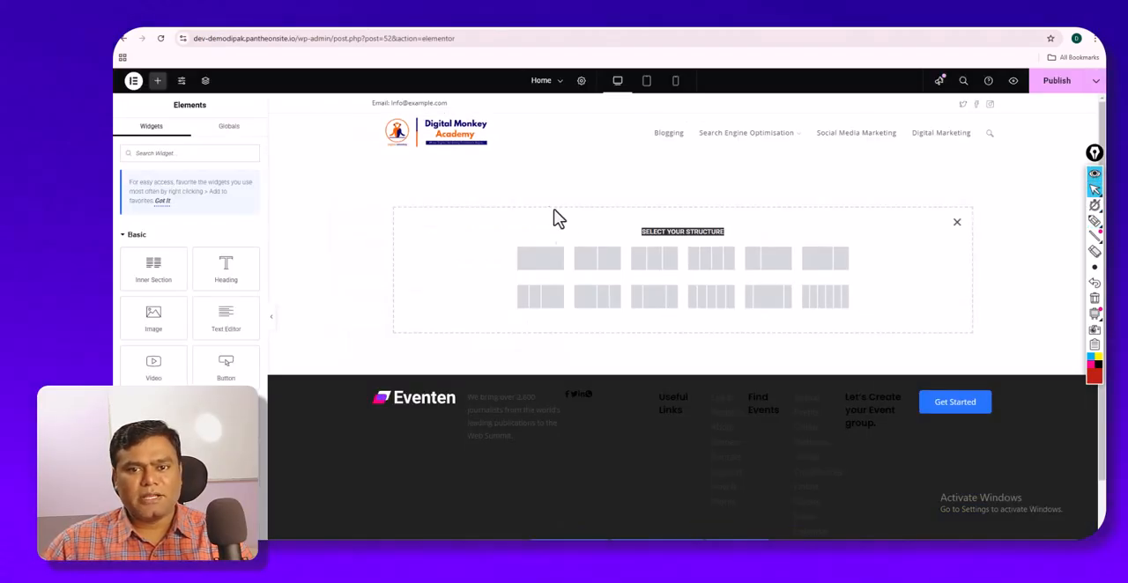
left_click(602, 273)
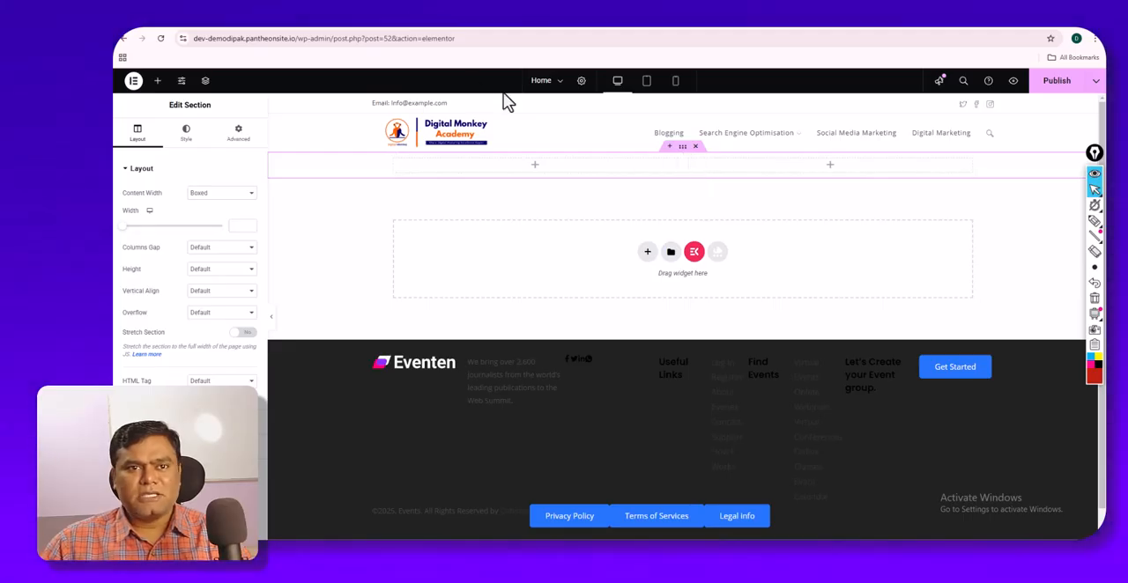
left_click(443, 29)
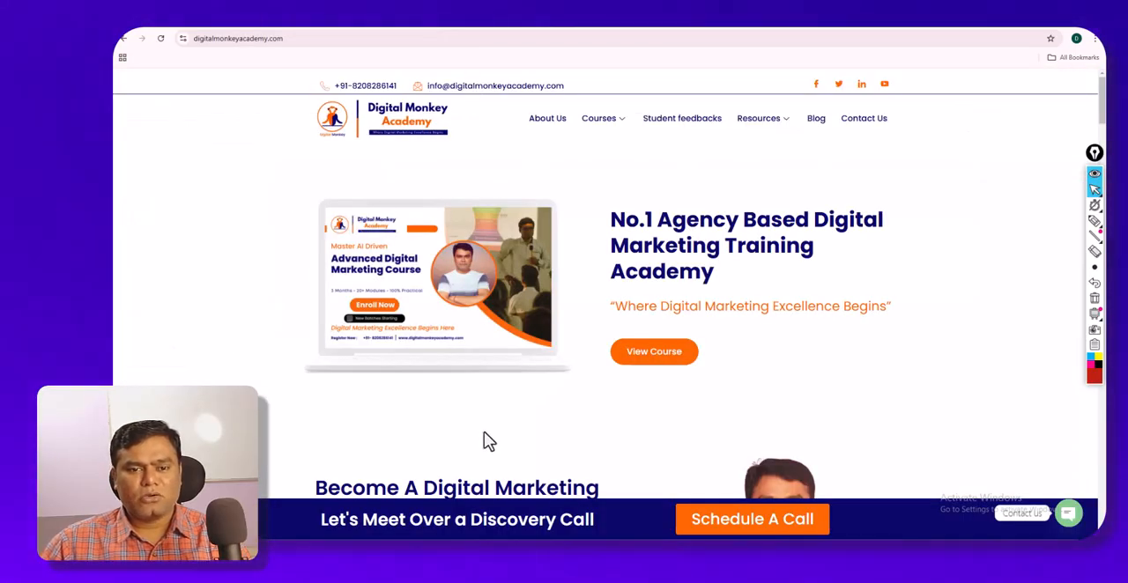
left_click(338, 27)
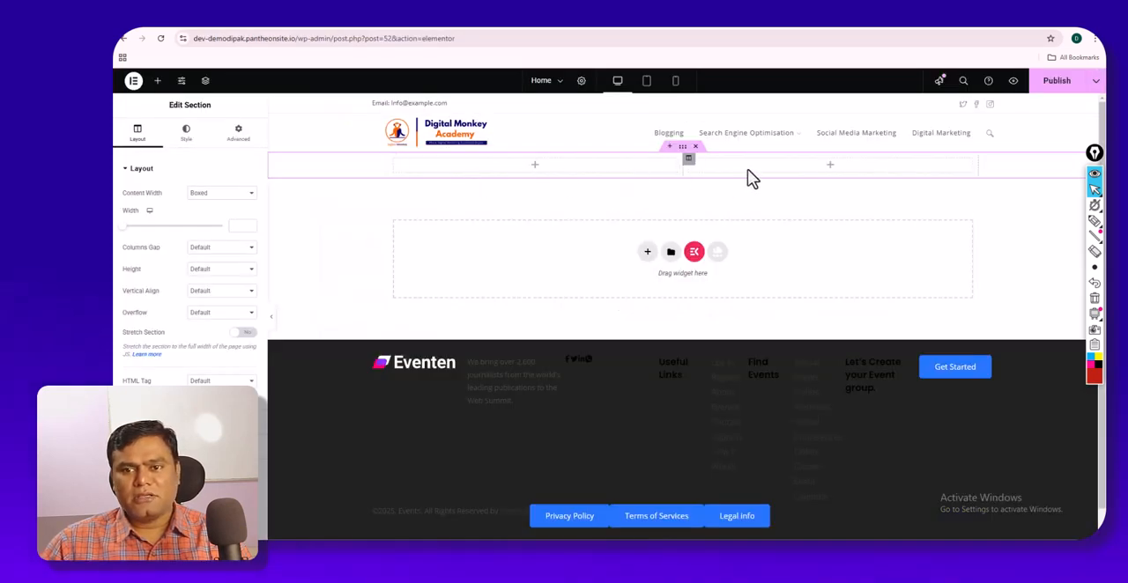
left_click(695, 147)
- Open the column structure choices for a new section on the Home canvas
left_click(648, 238)
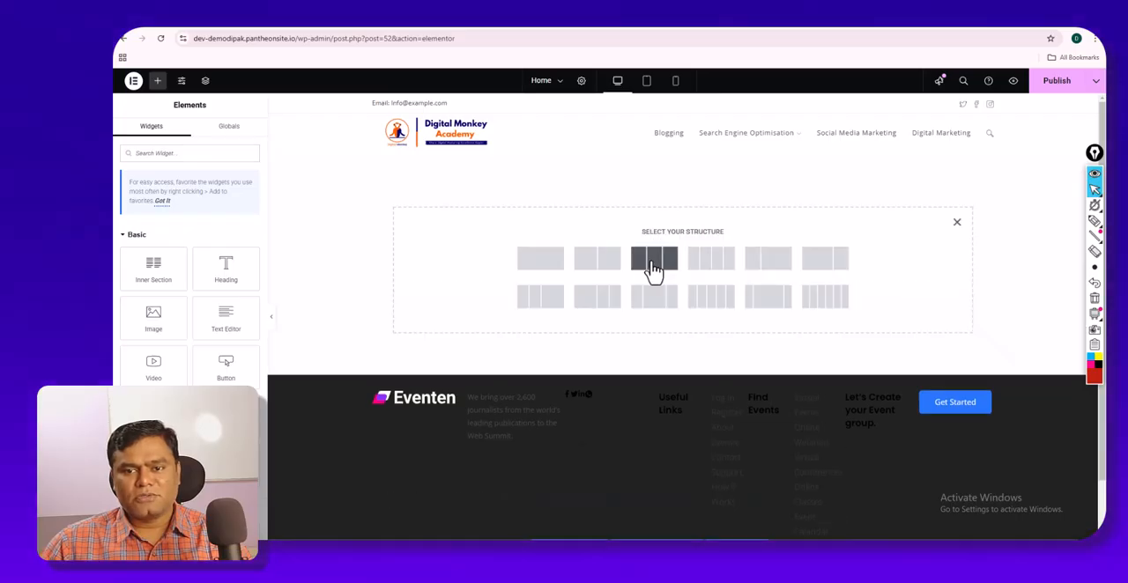
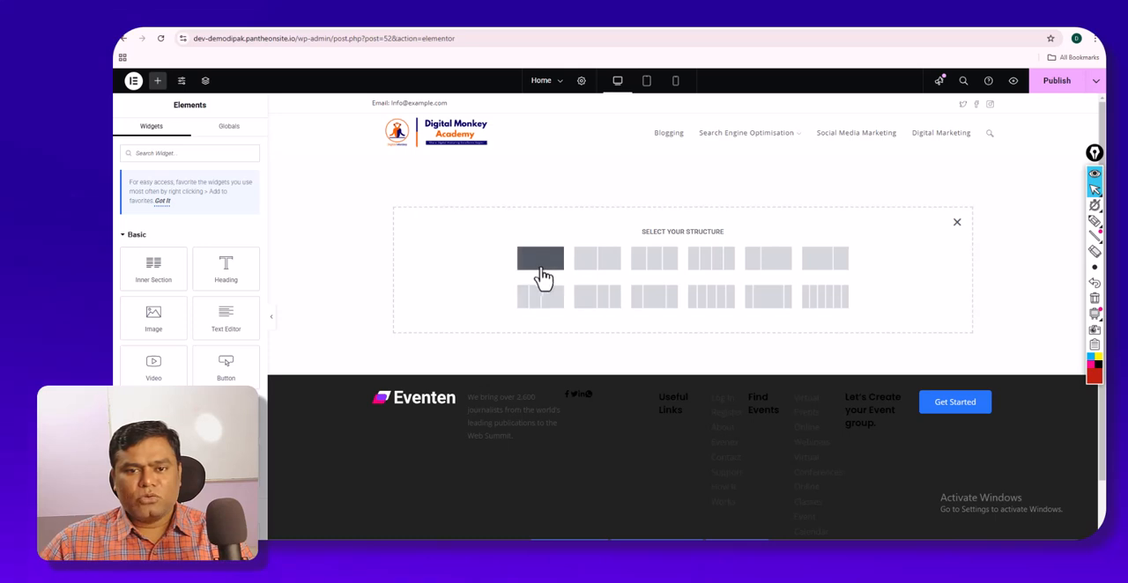
- Choose the two-equal-column structure for the new section on the Home canvas
left_click(597, 258)
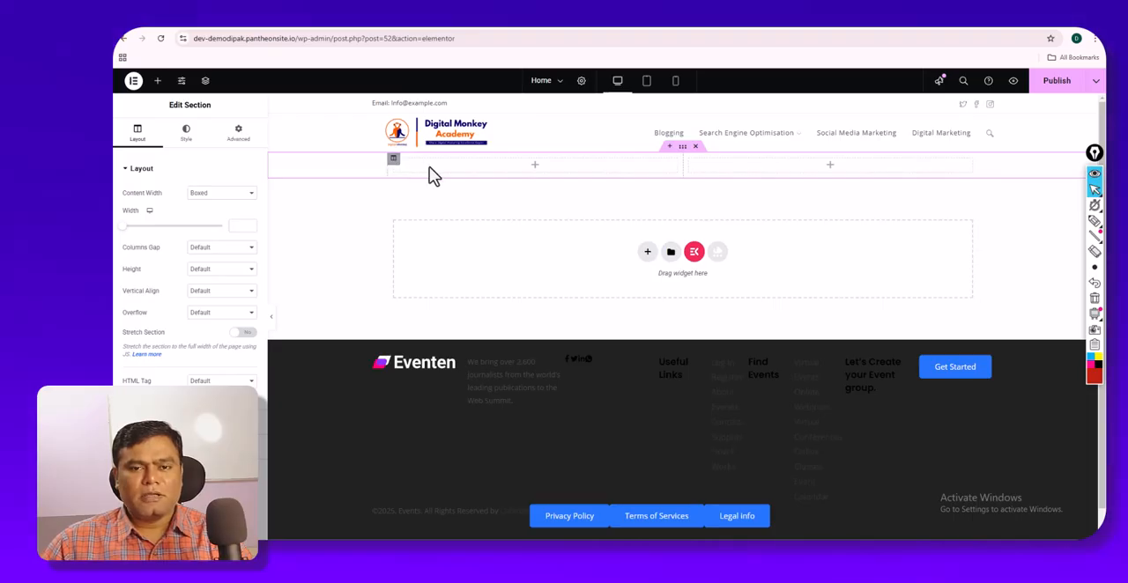
- Download the hero laptop image from the Digital Monkey Academy home page to Downloads, and return to Home in Elementor
left_click(425, 32)
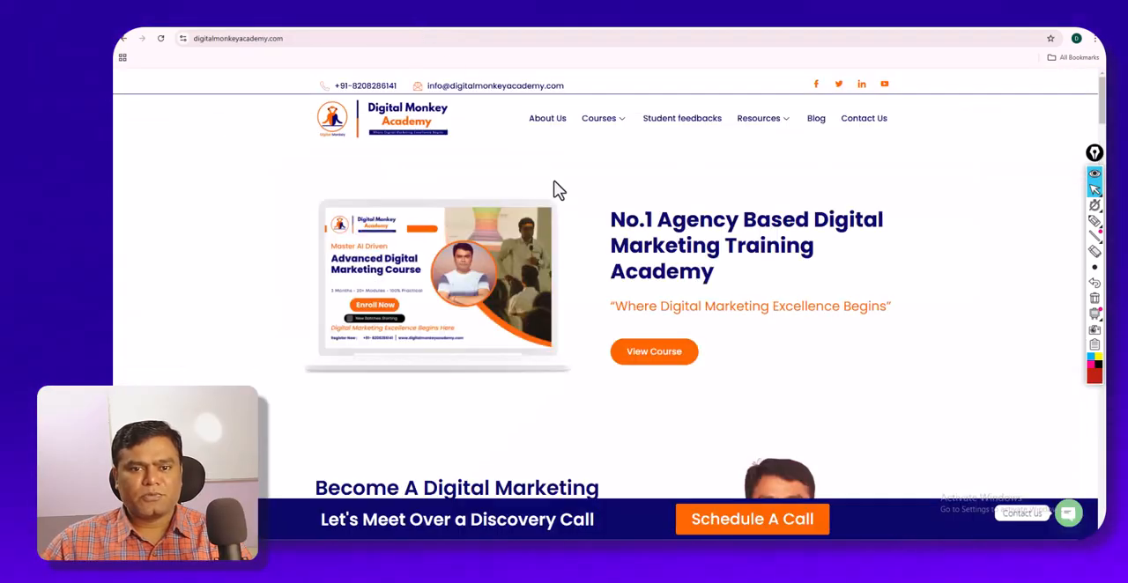
right_click(448, 248)
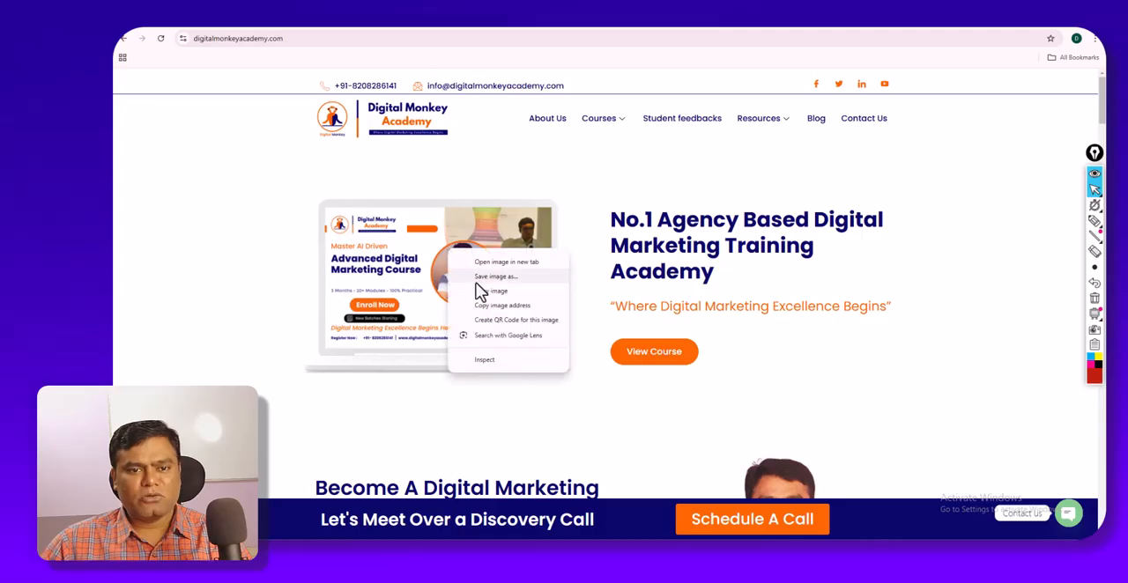
left_click(480, 284)
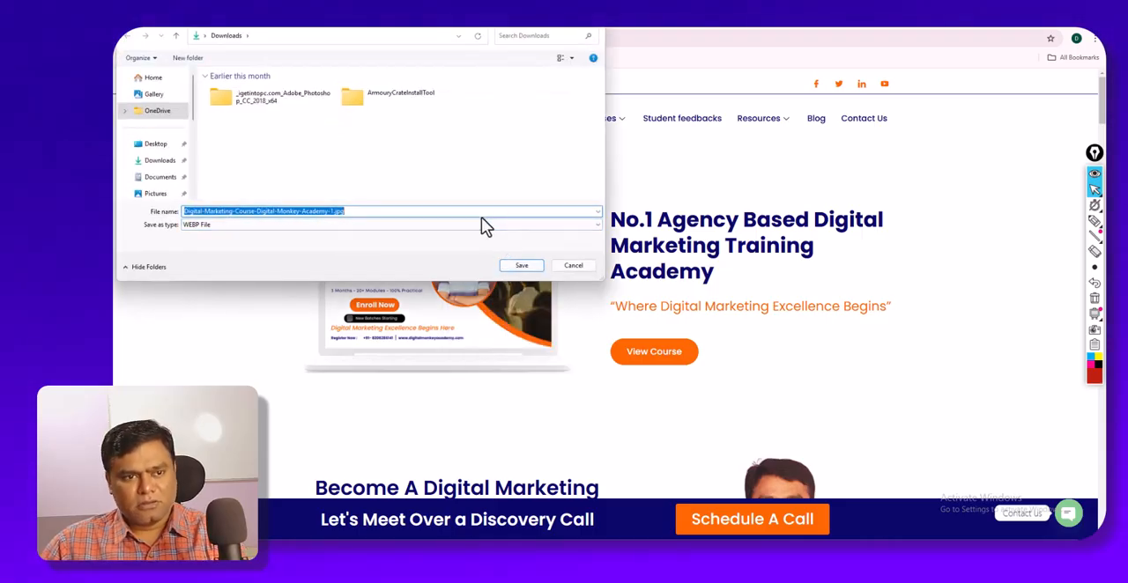
key("Return")
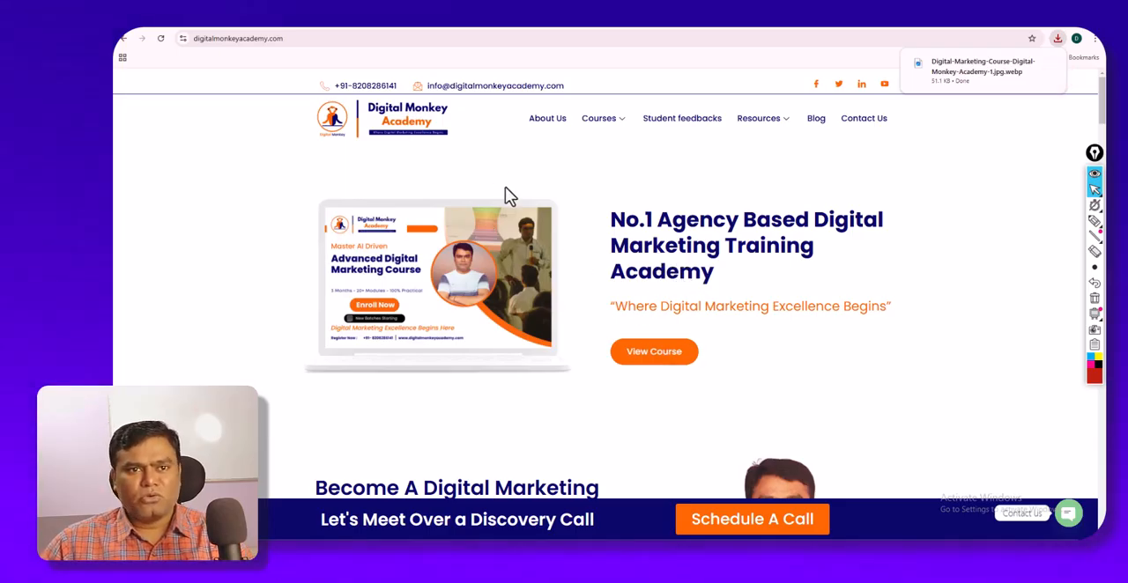
left_click(355, 29)
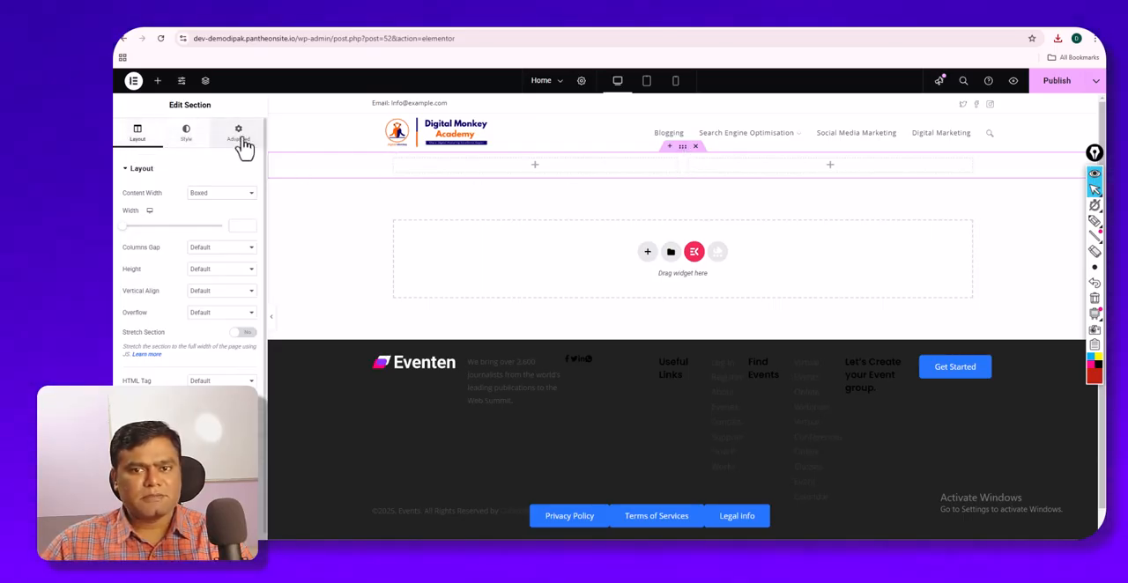
- Try a three-column section above the two-column one, and delete it
left_click(670, 147)
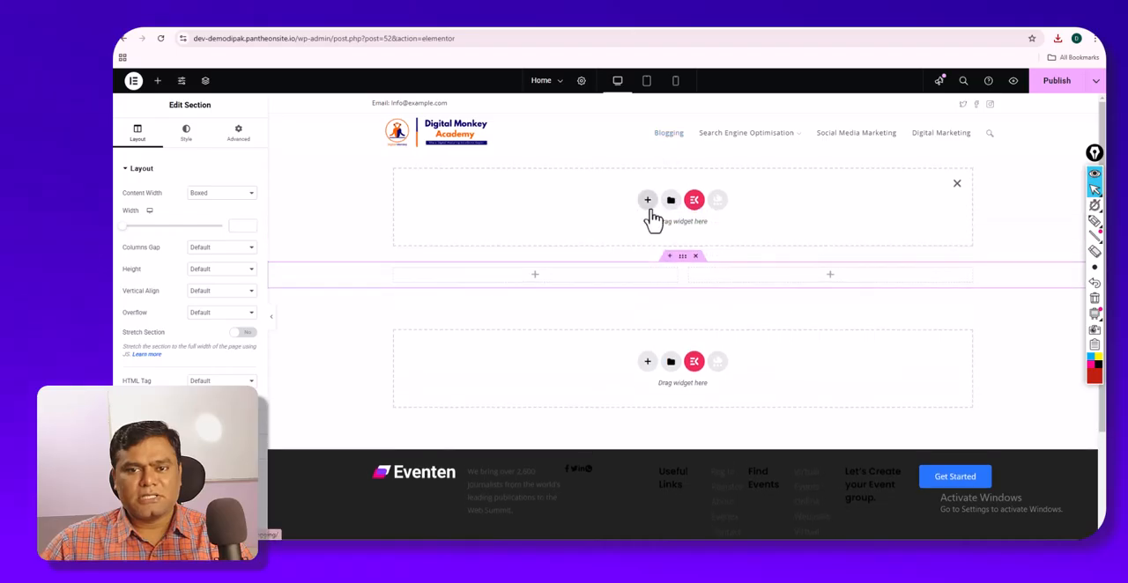
left_click(647, 202)
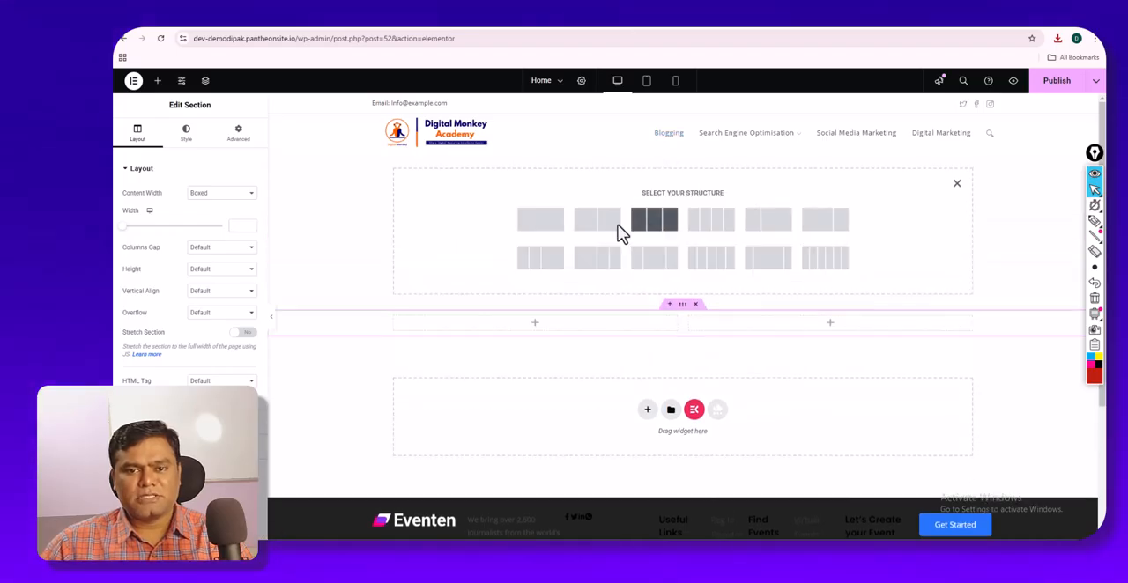
left_click(654, 220)
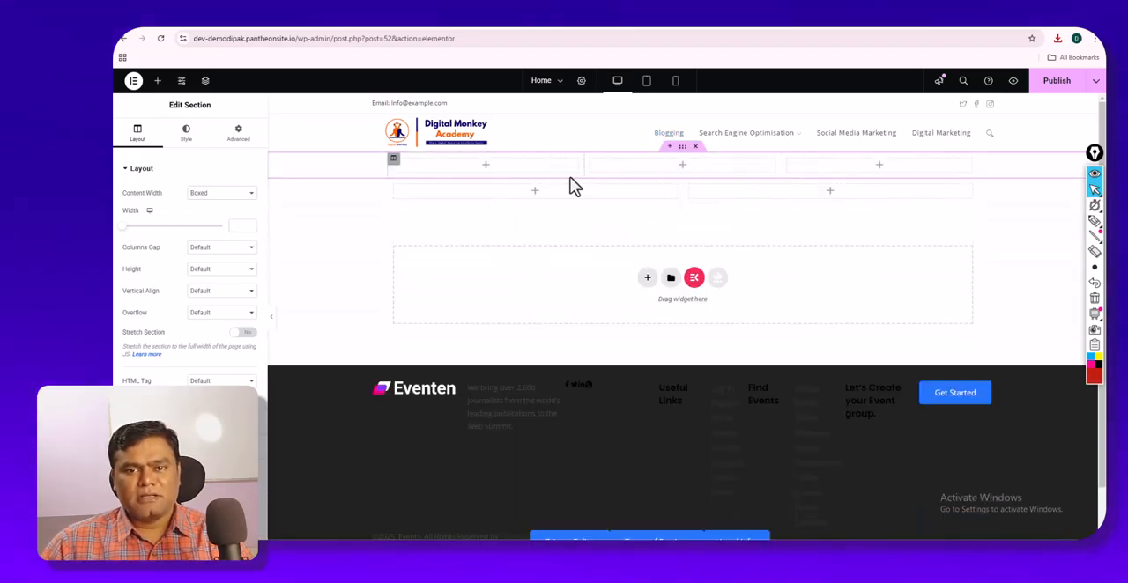
left_click(696, 147)
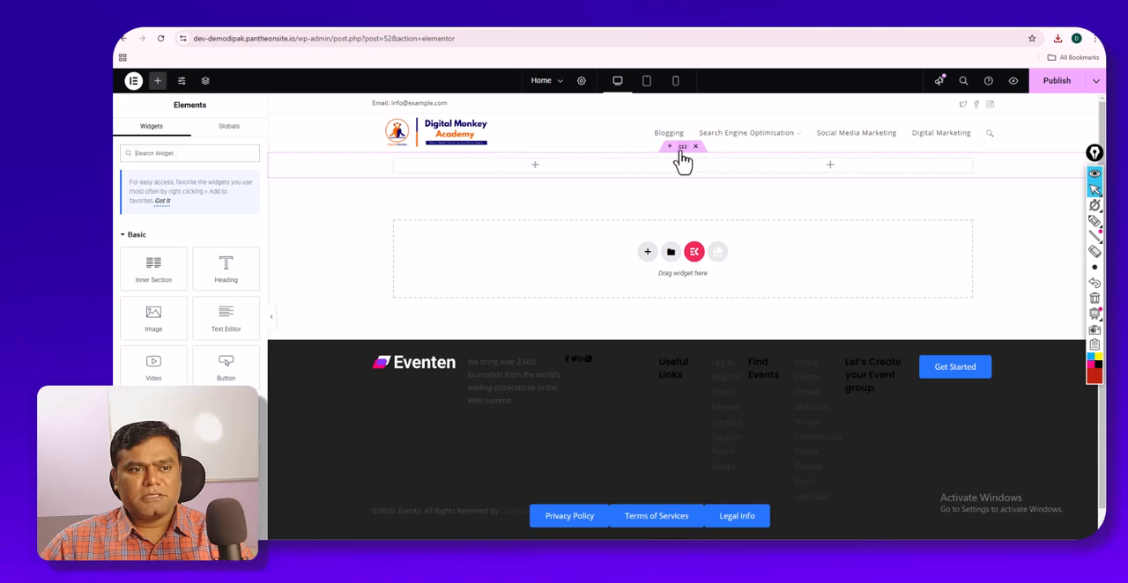
- Look at the two-column section's layout and style settings, and insert a single-column section above it
left_click(682, 148)
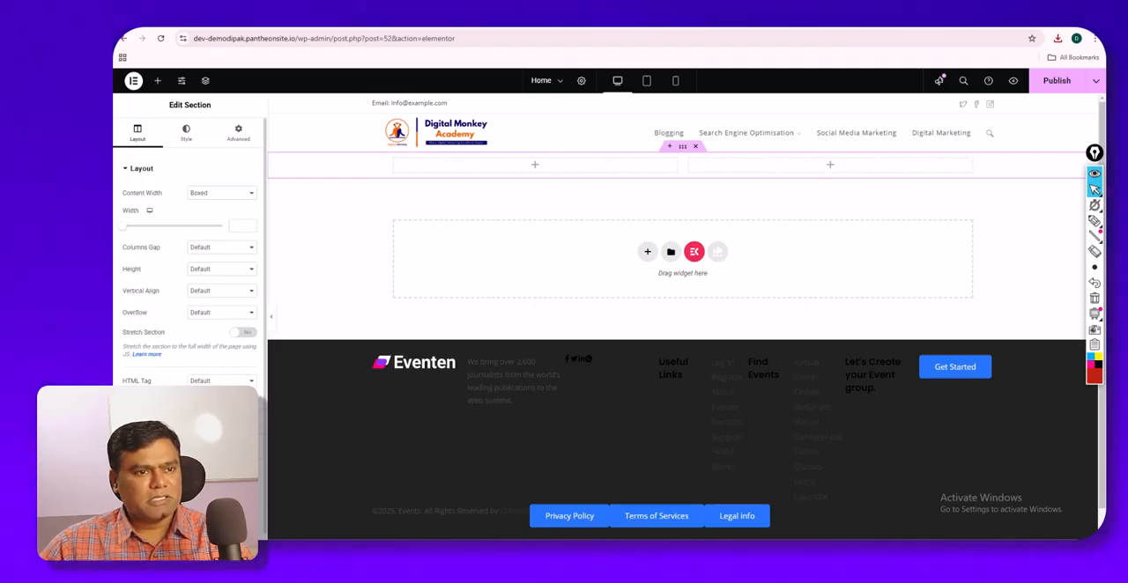
left_click(186, 137)
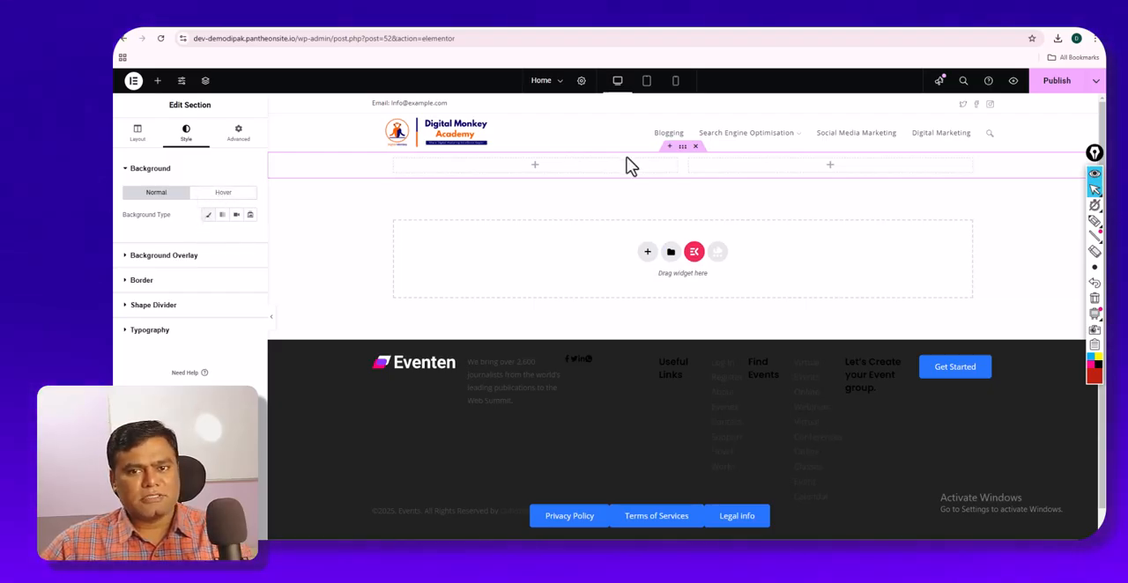
left_click(670, 146)
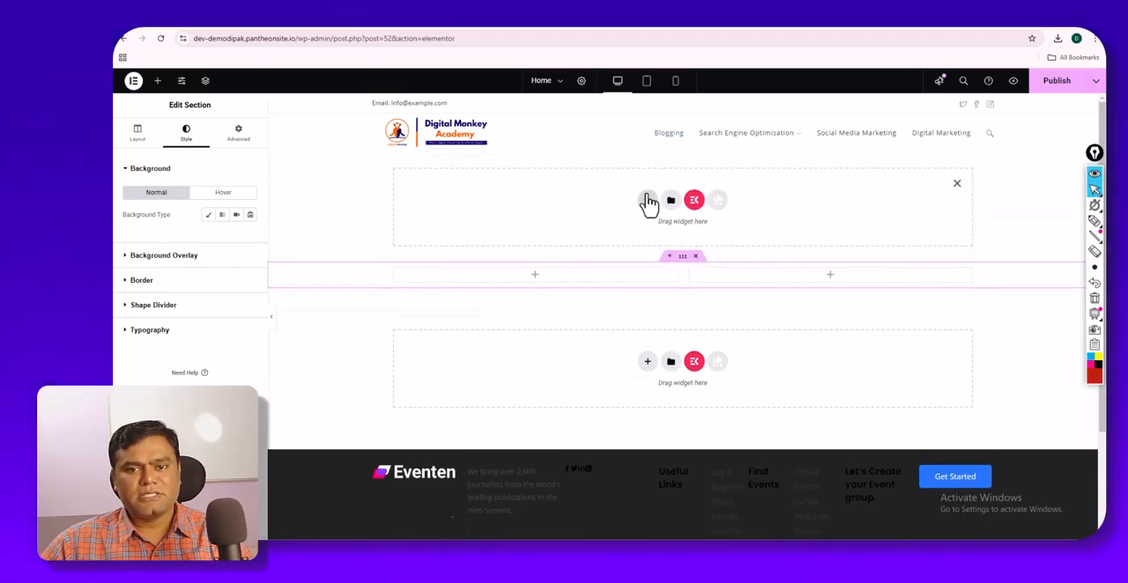
left_click(647, 200)
left_click(541, 226)
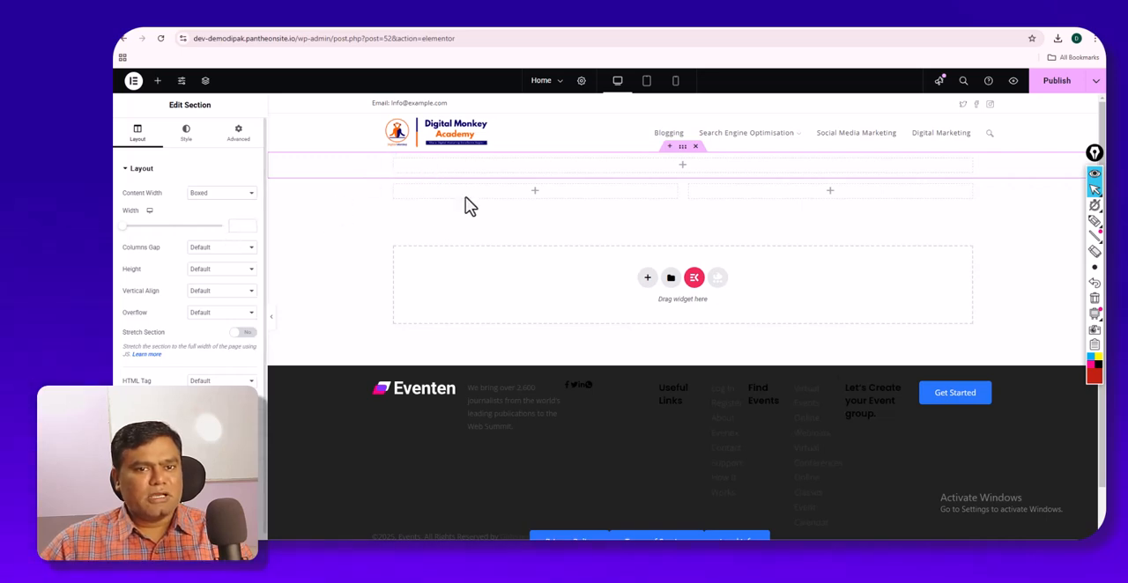
- Give the new single-column section a classic background in the light blue global color #6EC1E4
left_click(187, 134)
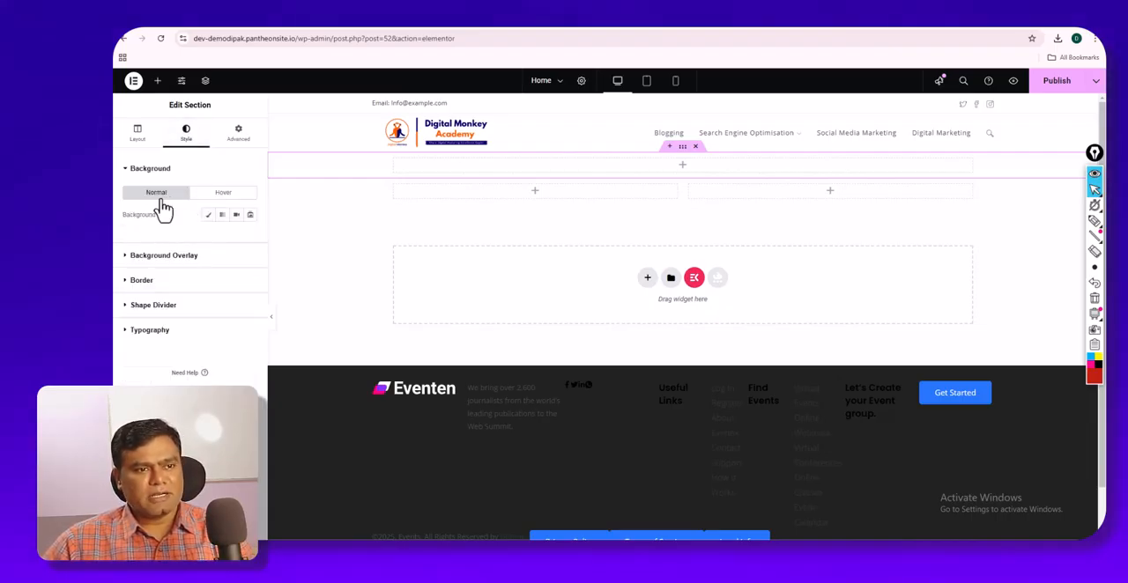
left_click(209, 216)
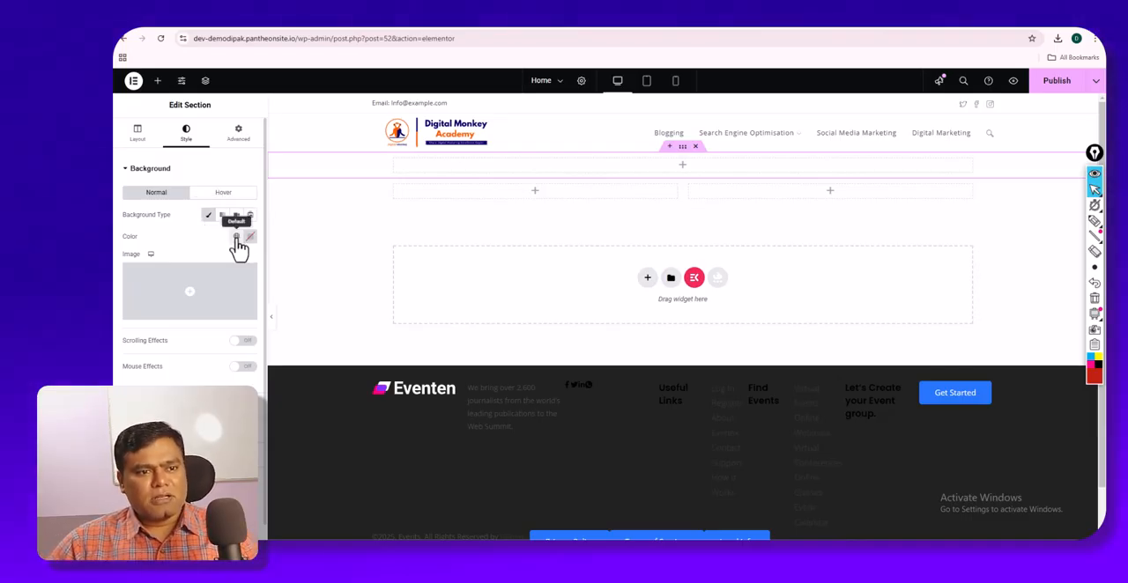
left_click(235, 236)
left_click(170, 287)
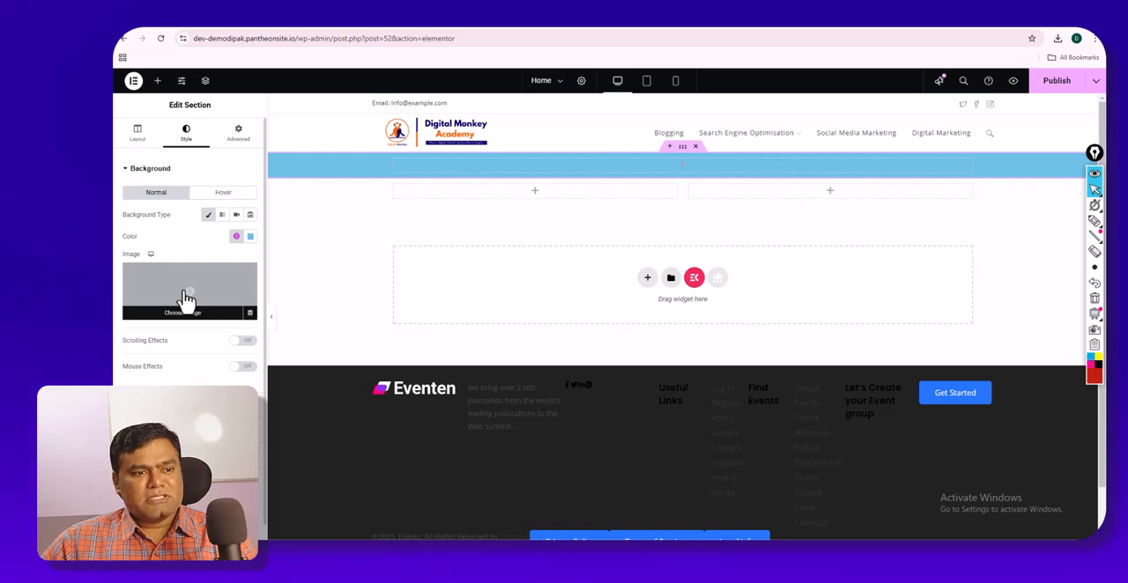
- Set Digital-Marketing-Strategies-2.png from the media library as the section's background image, and clear its background color
left_click(186, 300)
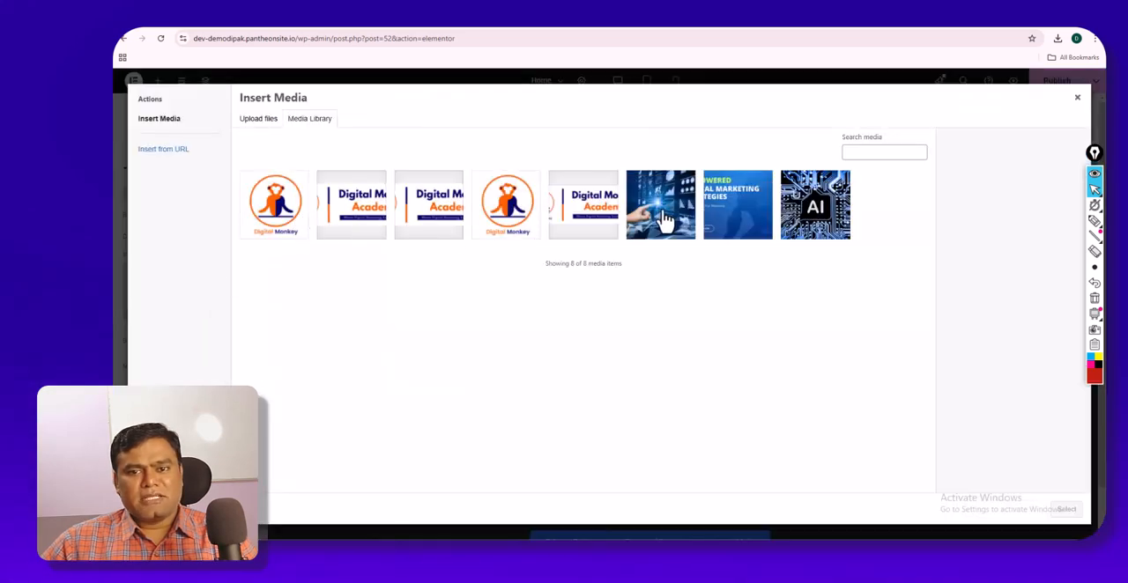
left_click(663, 220)
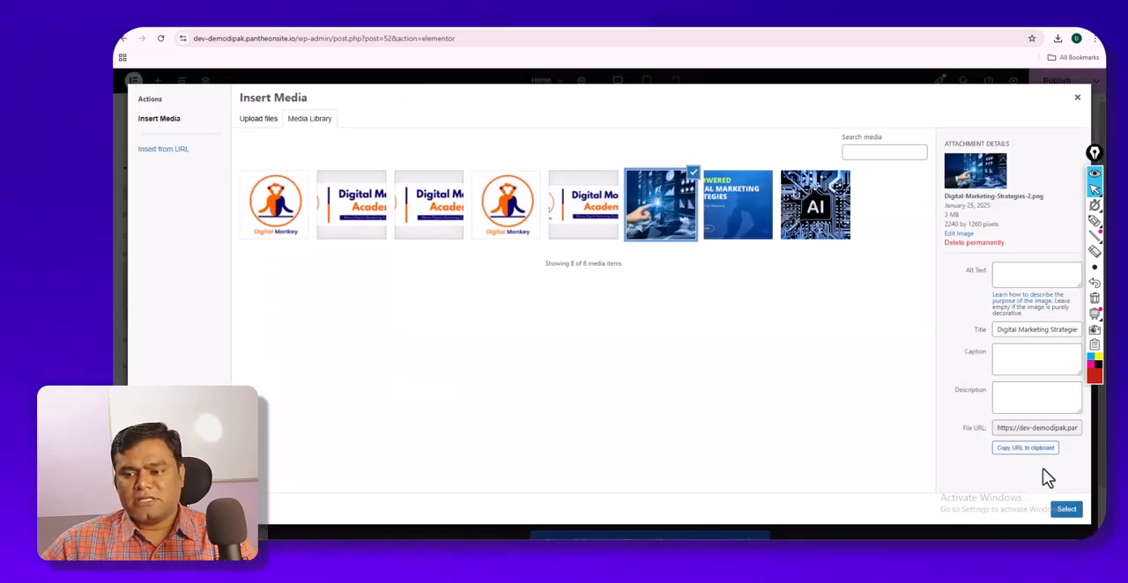
left_click(1065, 511)
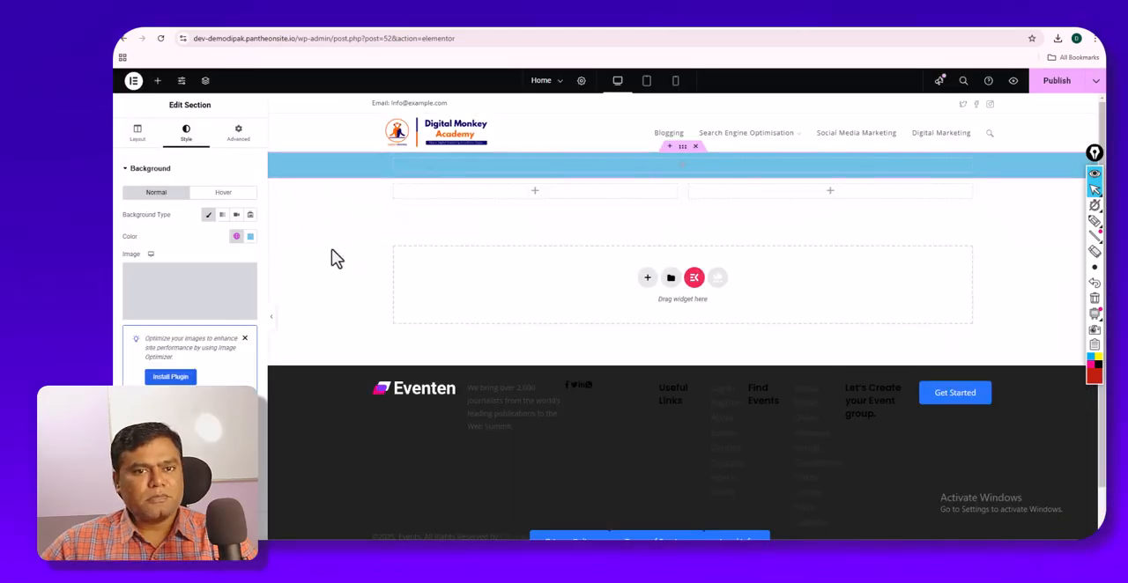
left_click(252, 238)
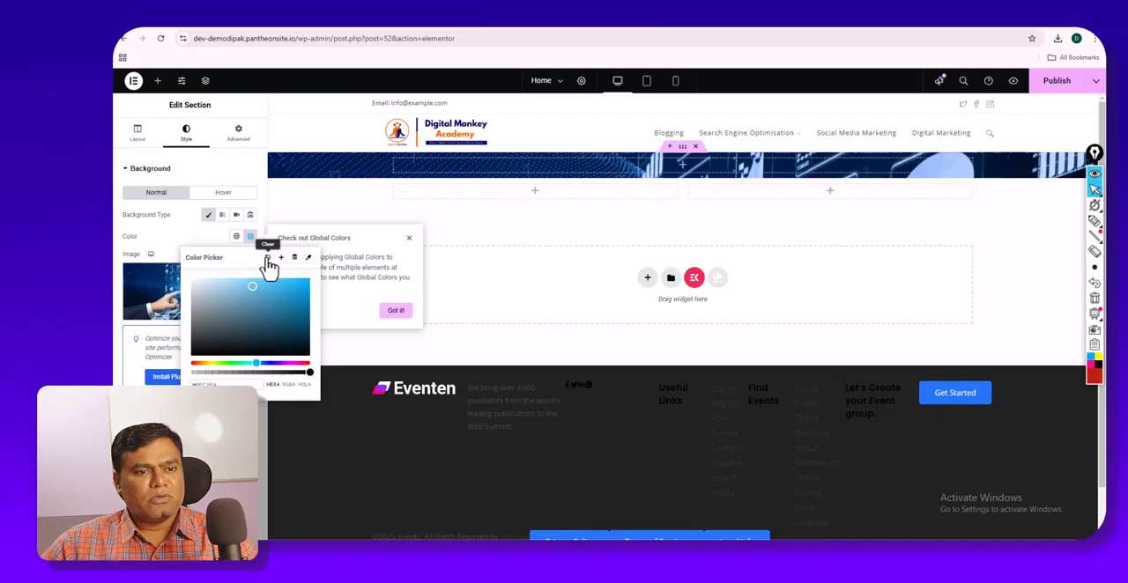
left_click(270, 254)
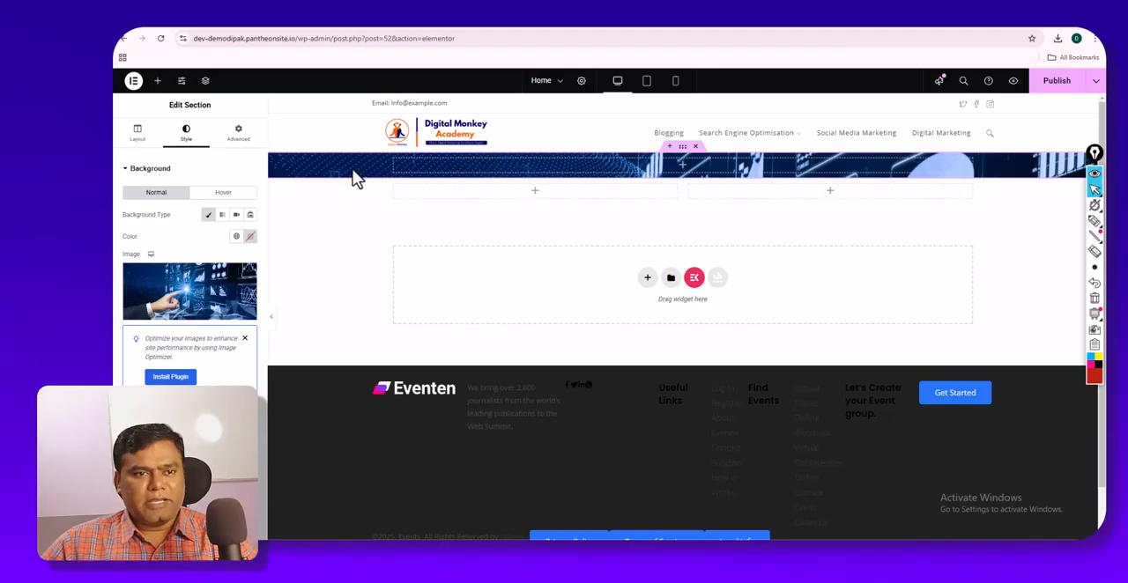
- Set the single-column section's height to Fit To Screen and check how much of the background image it shows
left_click(137, 141)
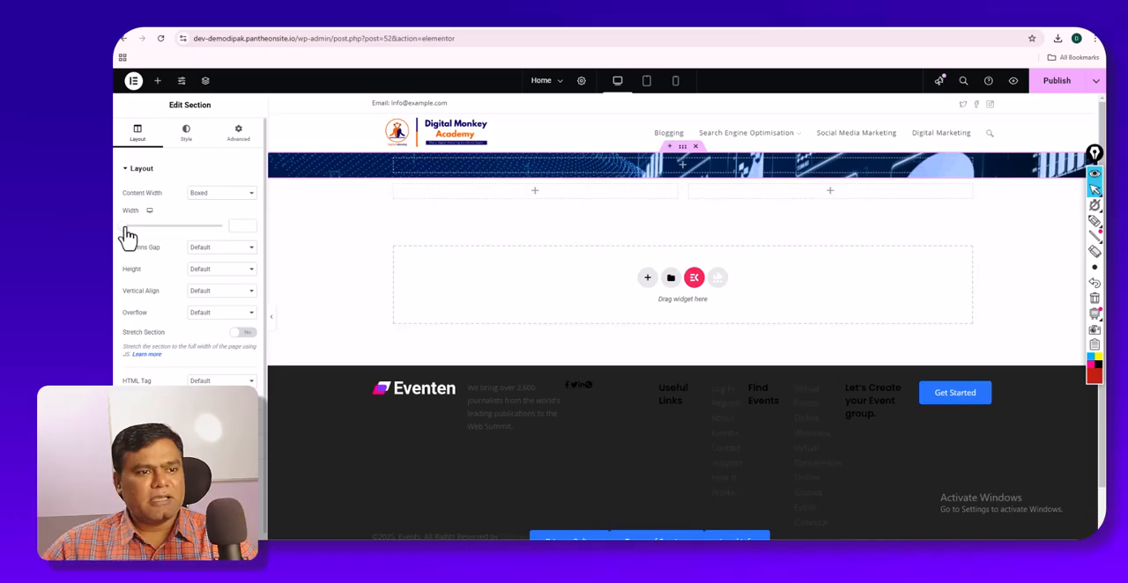
left_click(201, 269)
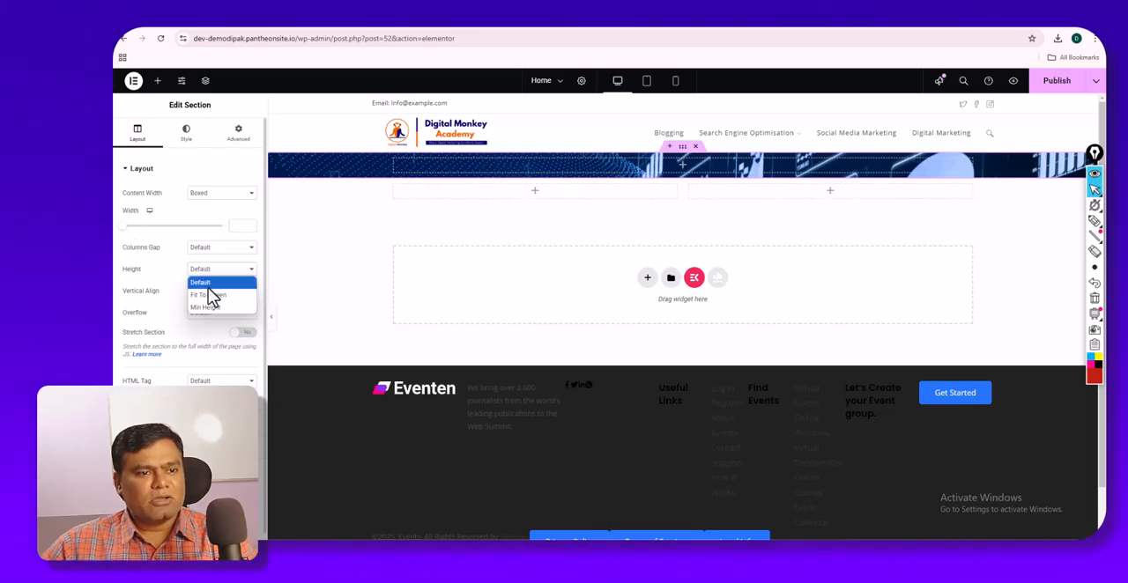
left_click(211, 296)
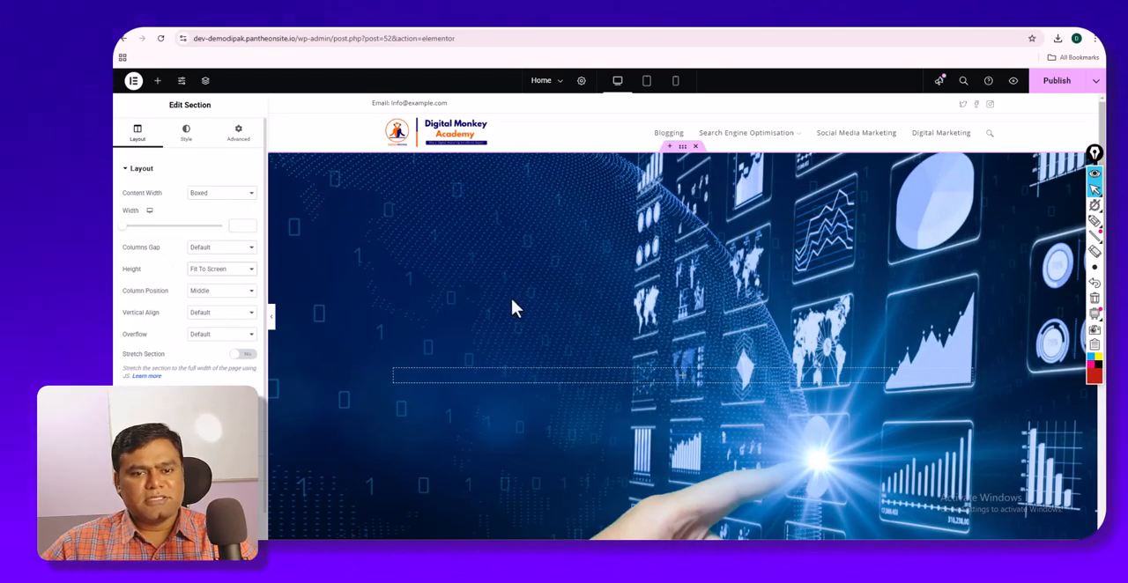
scroll(519, 302, "down", 5)
scroll(519, 302, "up", 3)
scroll(520, 302, "down", 1)
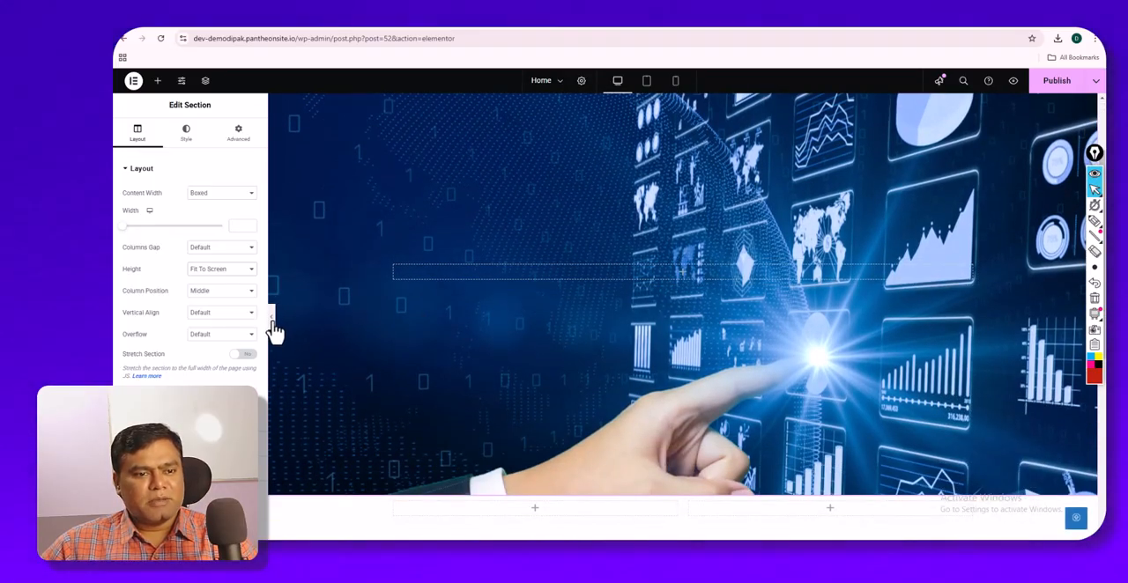
- Preview Home without the editing panel, check it at tablet and mobile sizes, and return to desktop editing
left_click(271, 323)
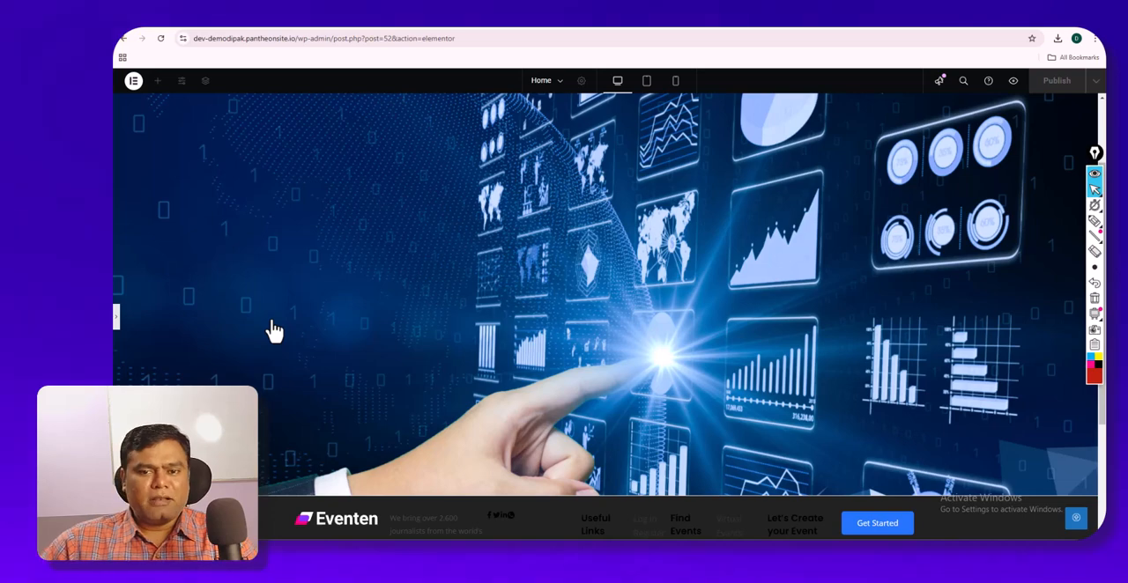
scroll(272, 321, "down", 4)
scroll(272, 321, "up", 6)
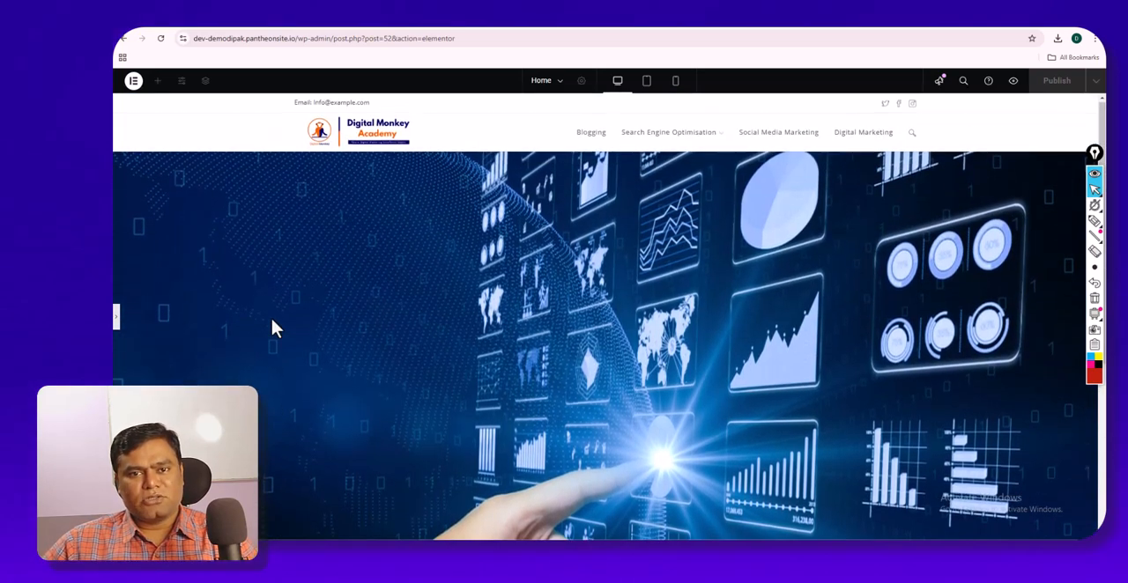
scroll(272, 321, "down", 1)
scroll(271, 319, "down", 1)
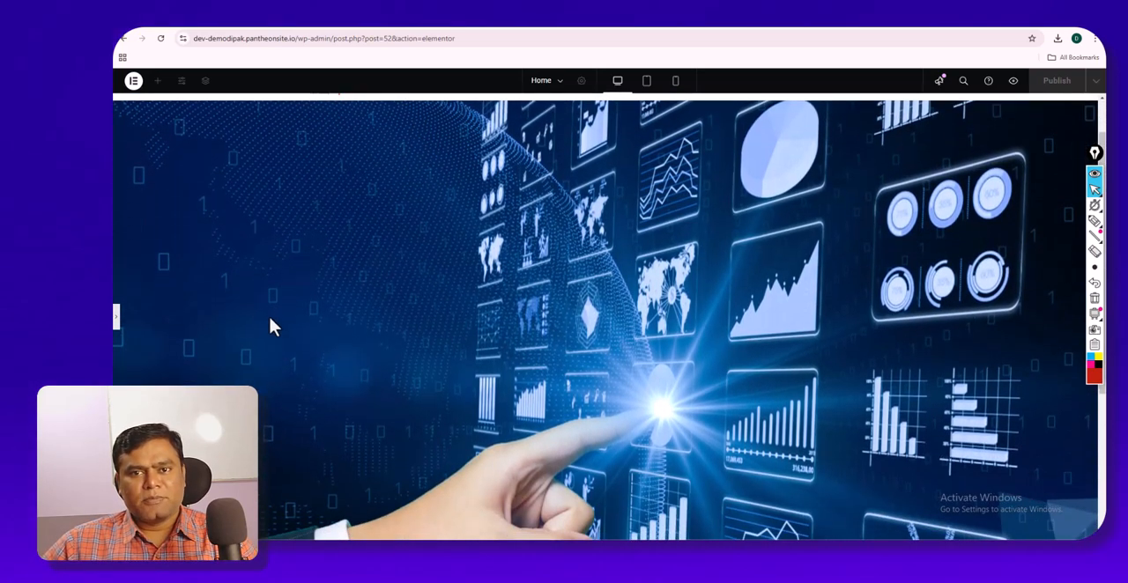
left_click(646, 83)
left_click(677, 85)
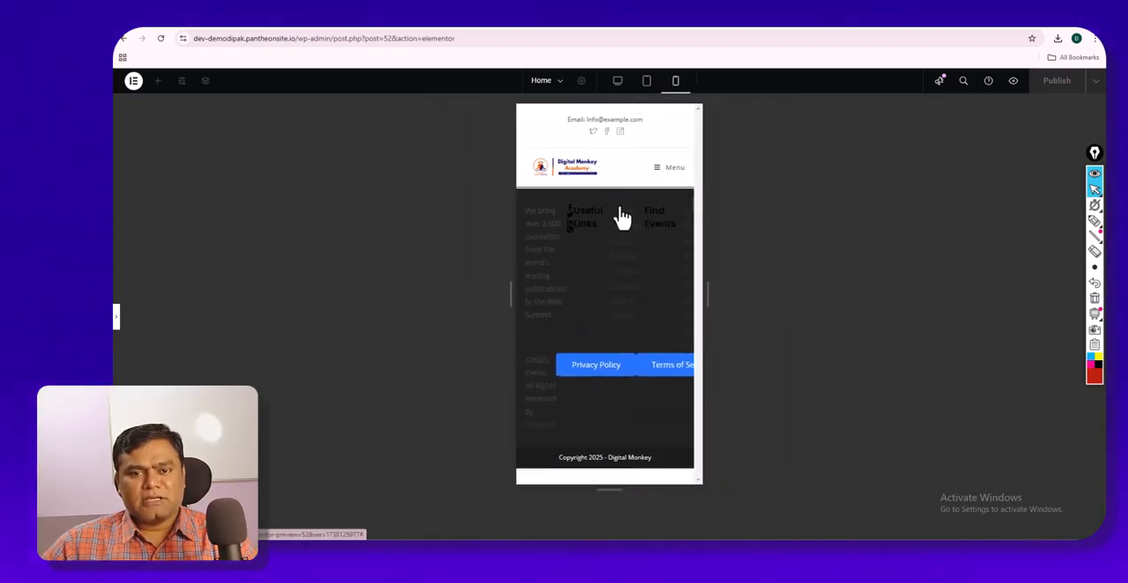
left_click(616, 85)
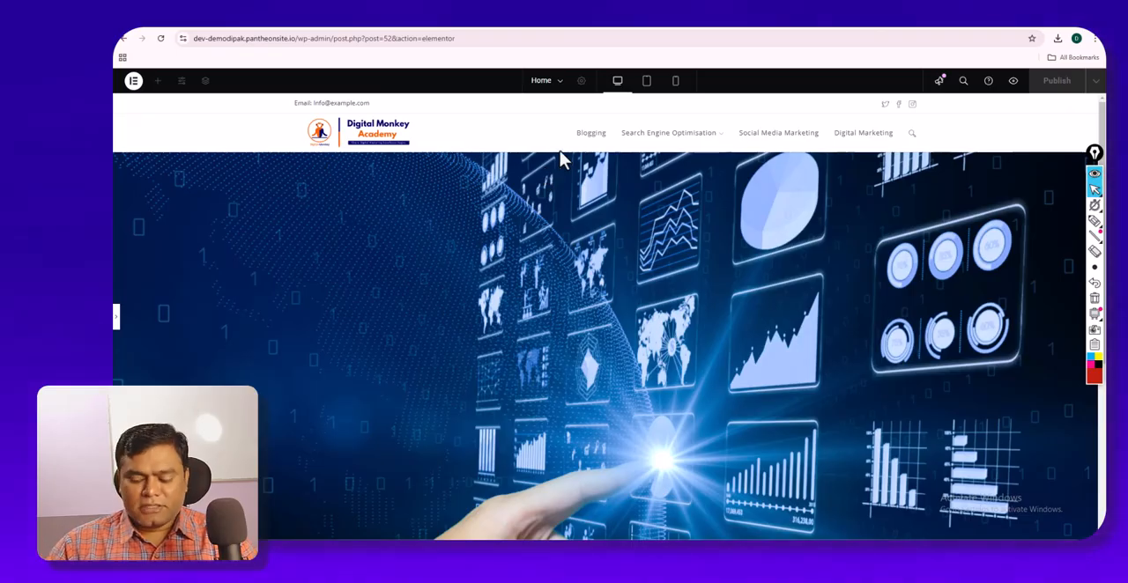
left_click(117, 322)
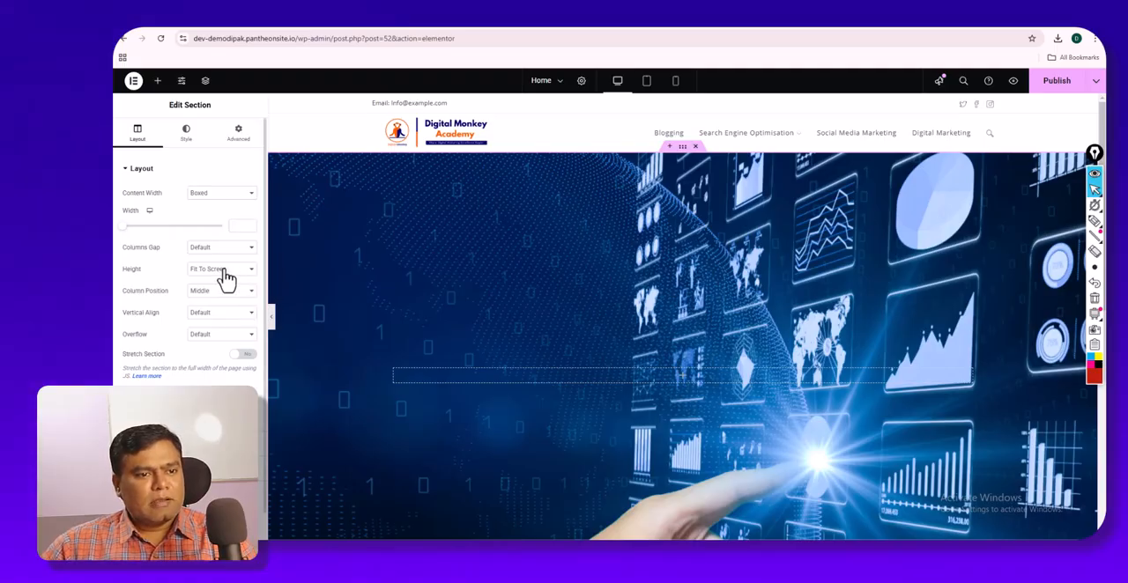
- Change the single-column section's height to Min Height with a minimum of 705 px, and check the result on the canvas
left_click(227, 270)
left_click(220, 304)
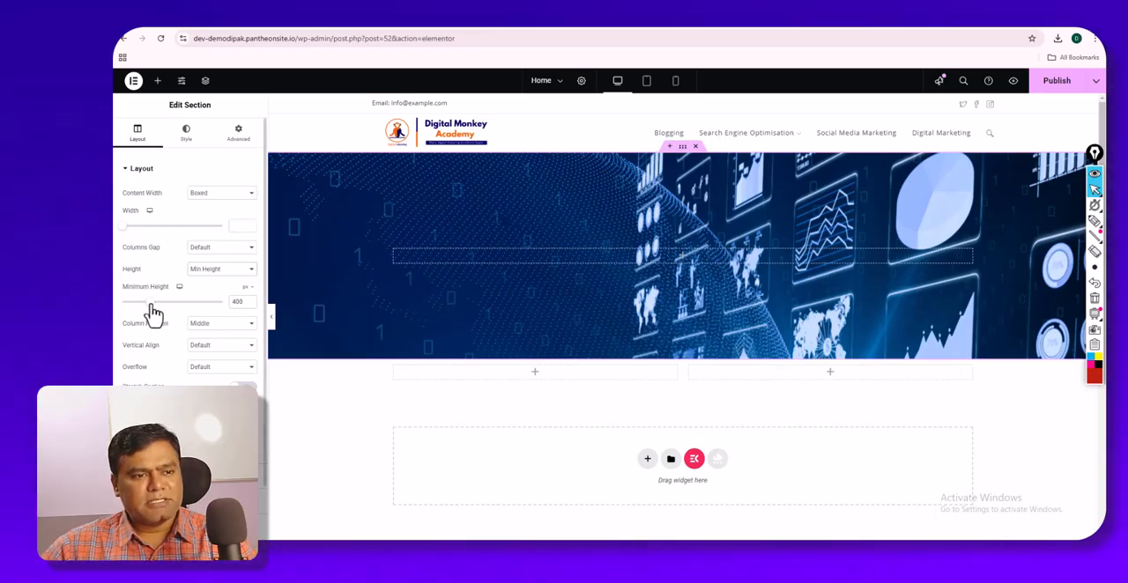
left_click_drag(153, 312, 176, 320)
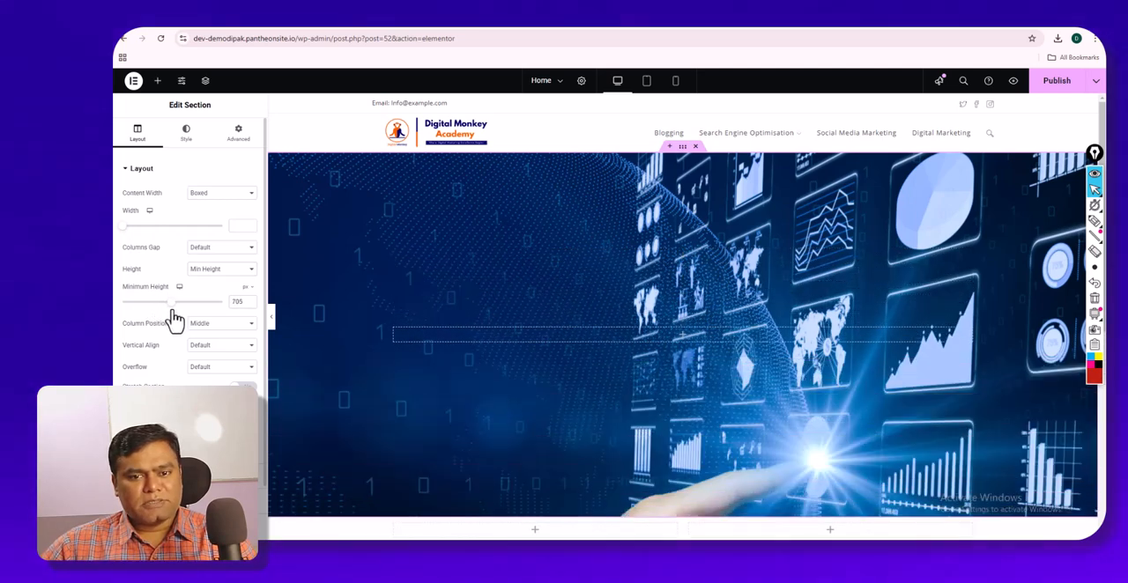
scroll(451, 265, "down", 3)
scroll(452, 264, "up", 3)
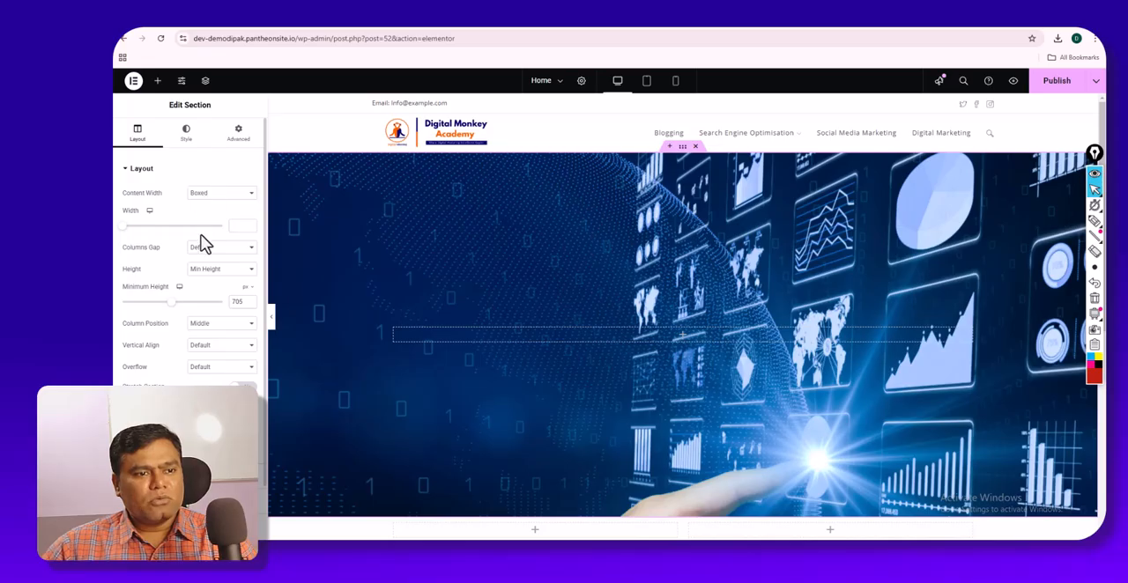
- Look over the single-column section on the canvas and examine its Background and Background Overlay style settings
scroll(464, 285, "down", 3)
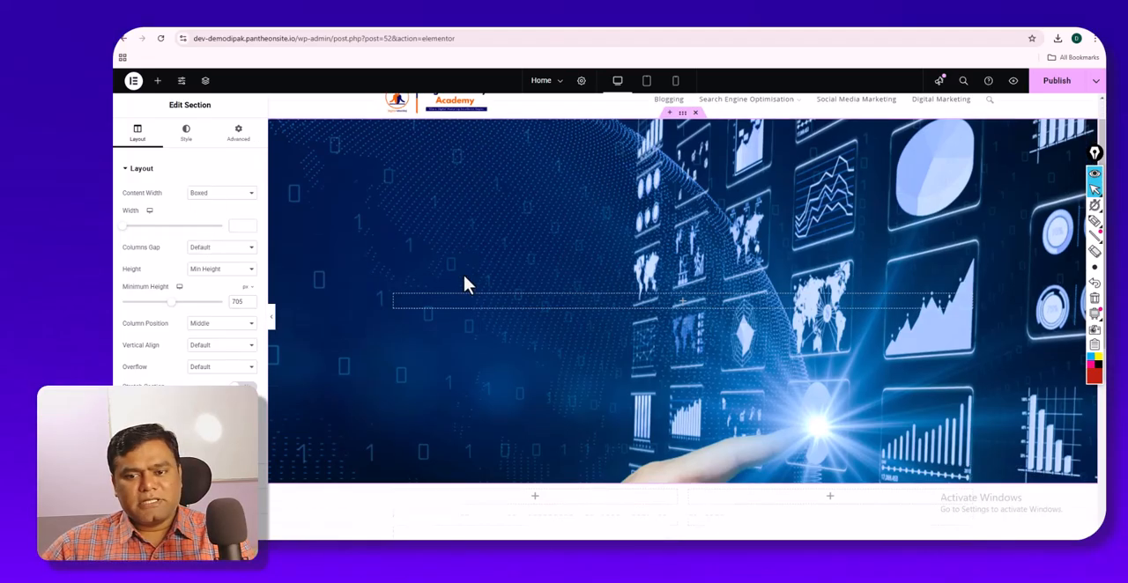
scroll(464, 285, "up", 3)
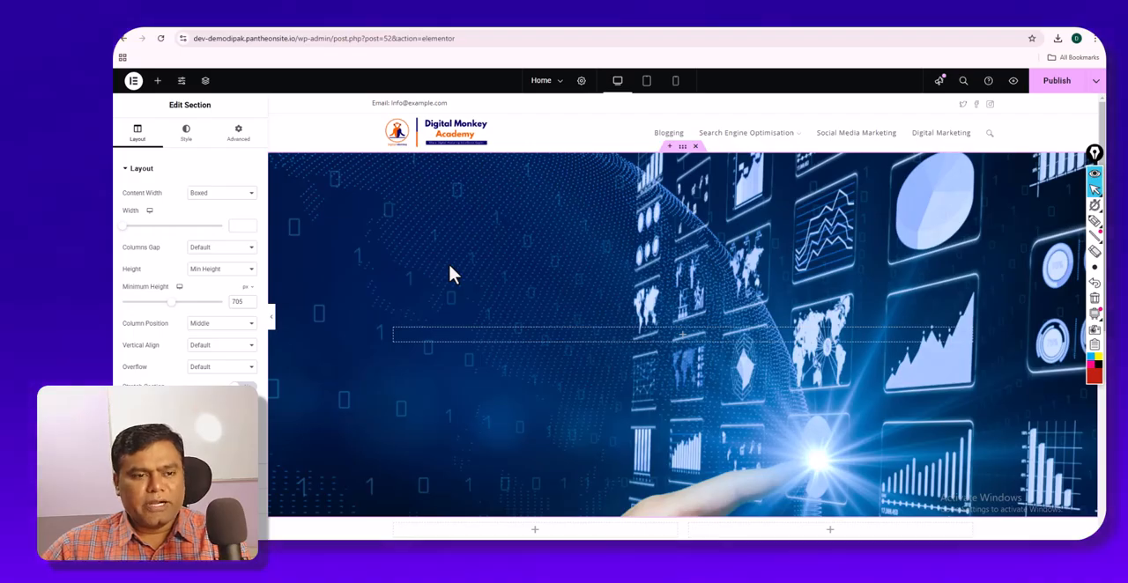
left_click(187, 136)
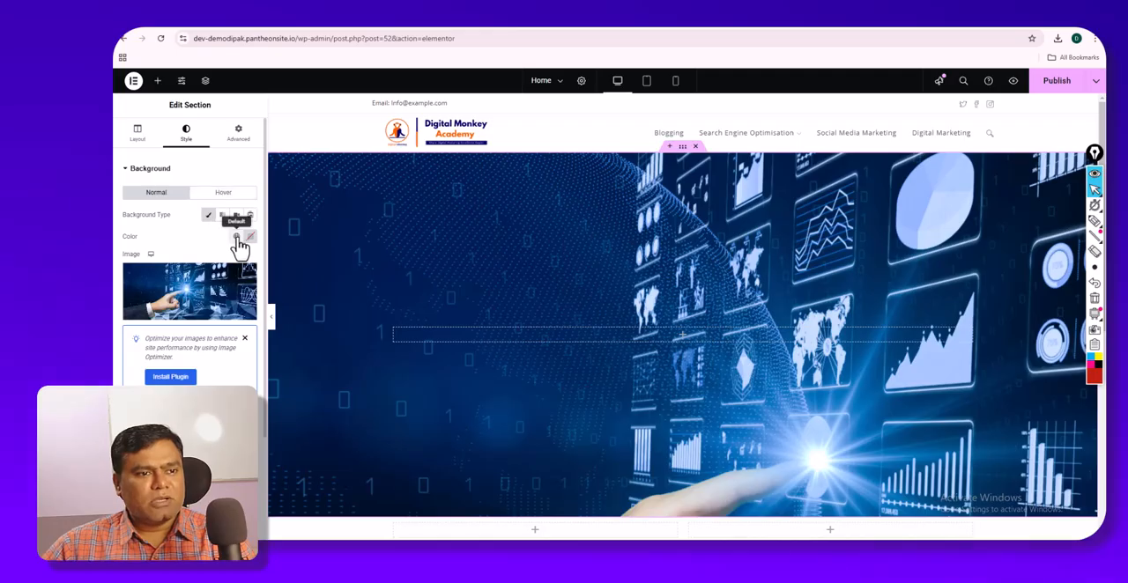
left_click(177, 173)
left_click(180, 195)
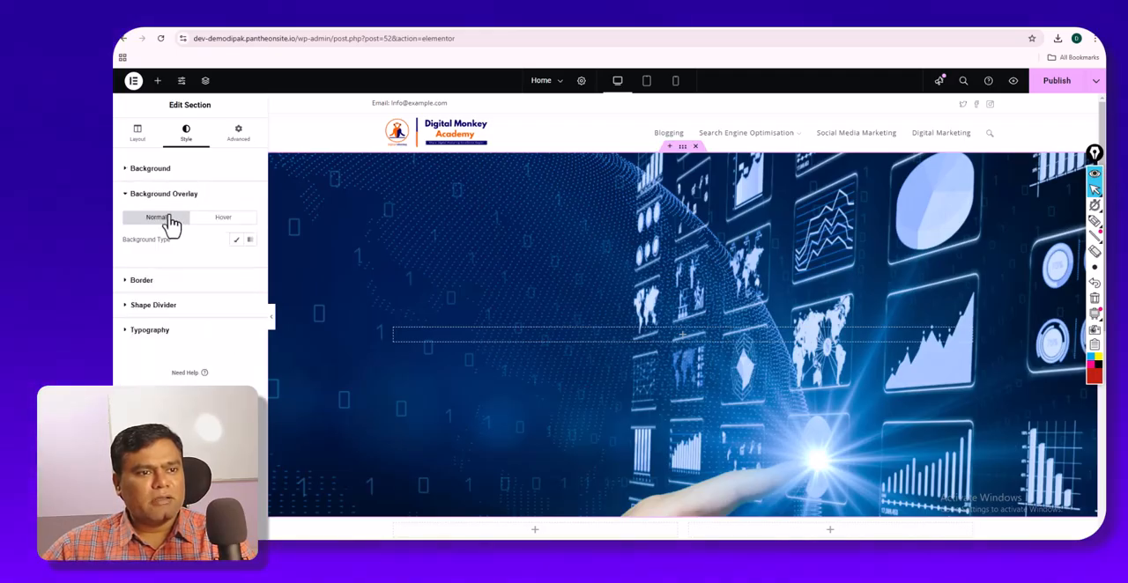
left_click(142, 180)
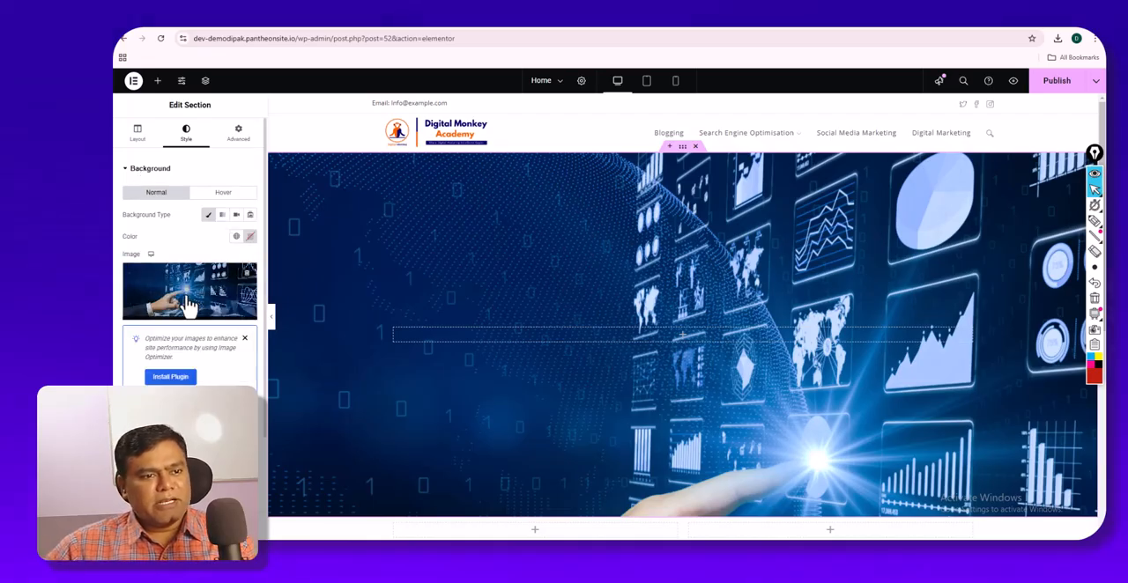
left_click(141, 171)
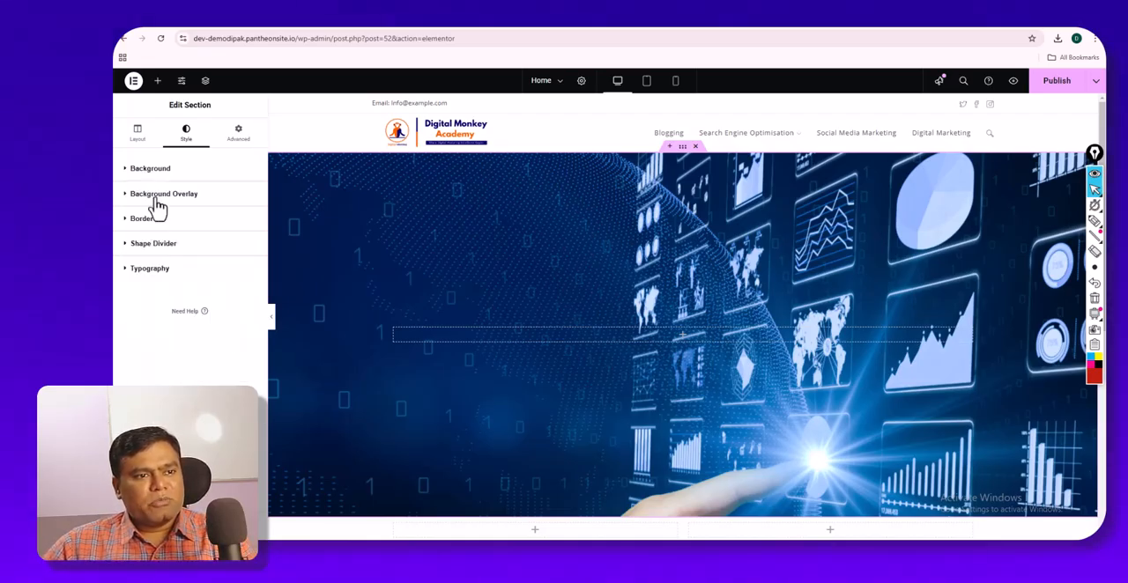
- Try a Classic background overlay on the section with the Secondary global color, and vary the overlay color's hue and transparency
left_click(157, 198)
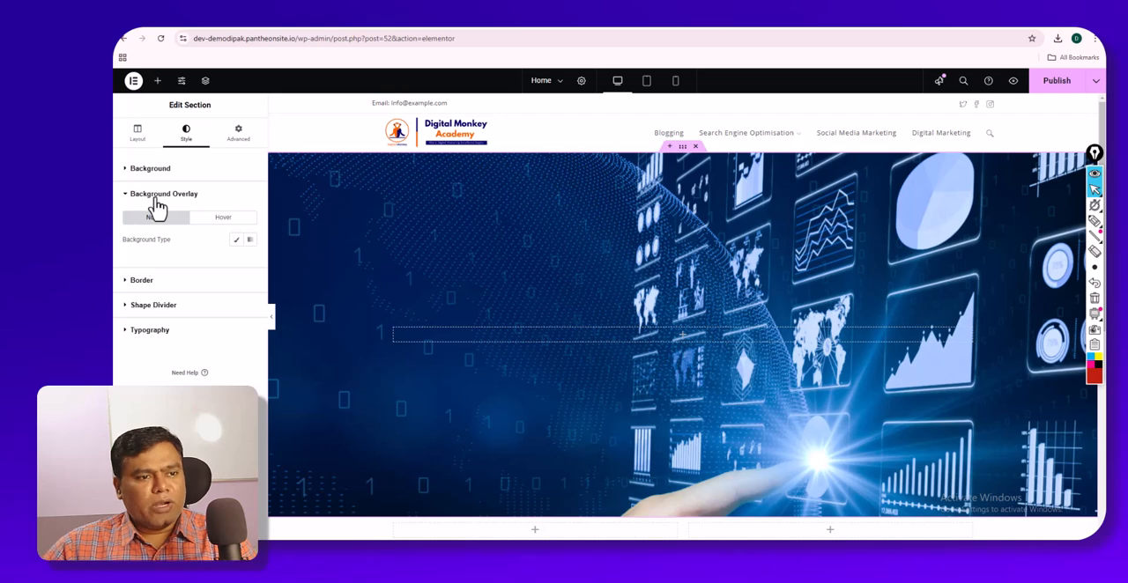
left_click(236, 242)
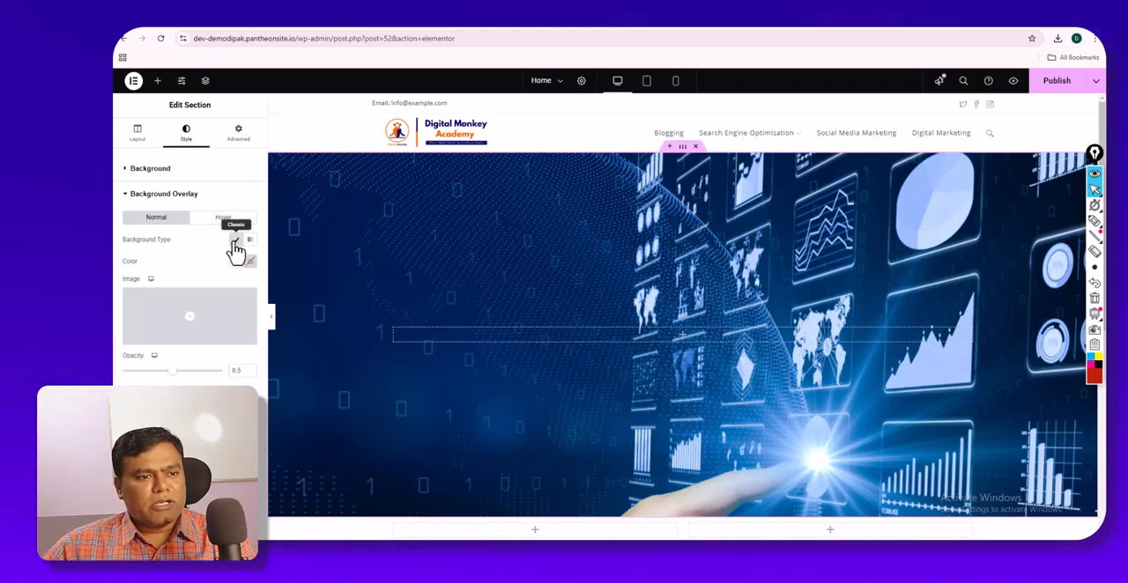
left_click(236, 264)
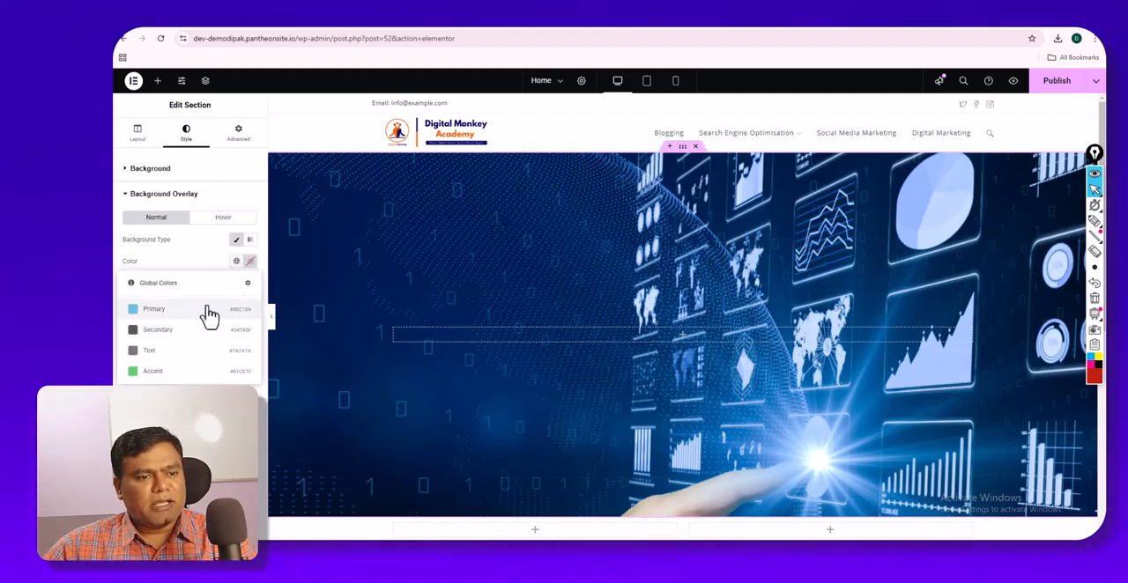
left_click(188, 332)
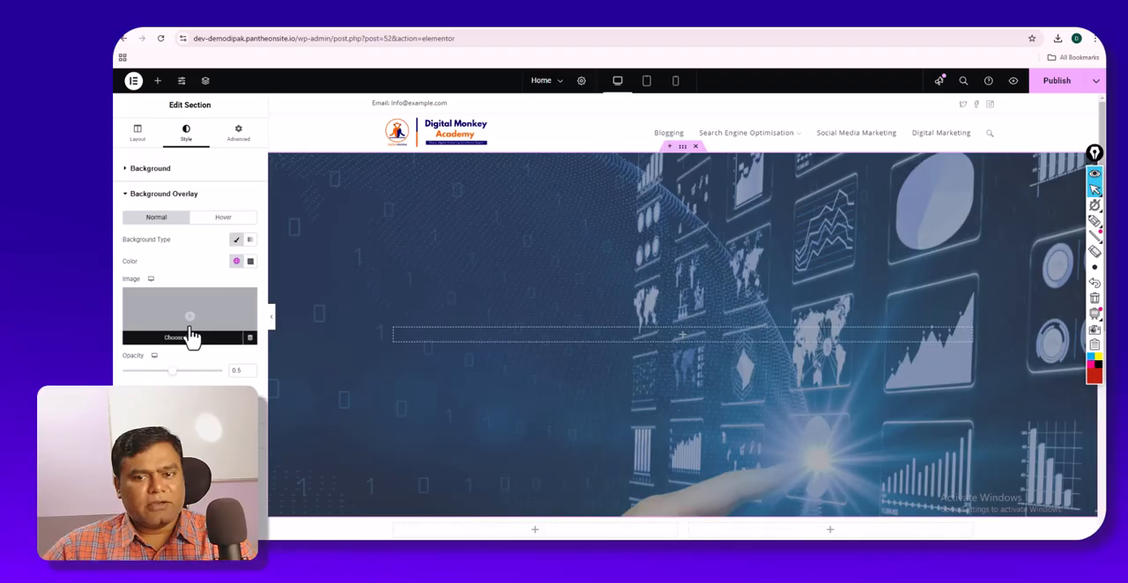
left_click(251, 262)
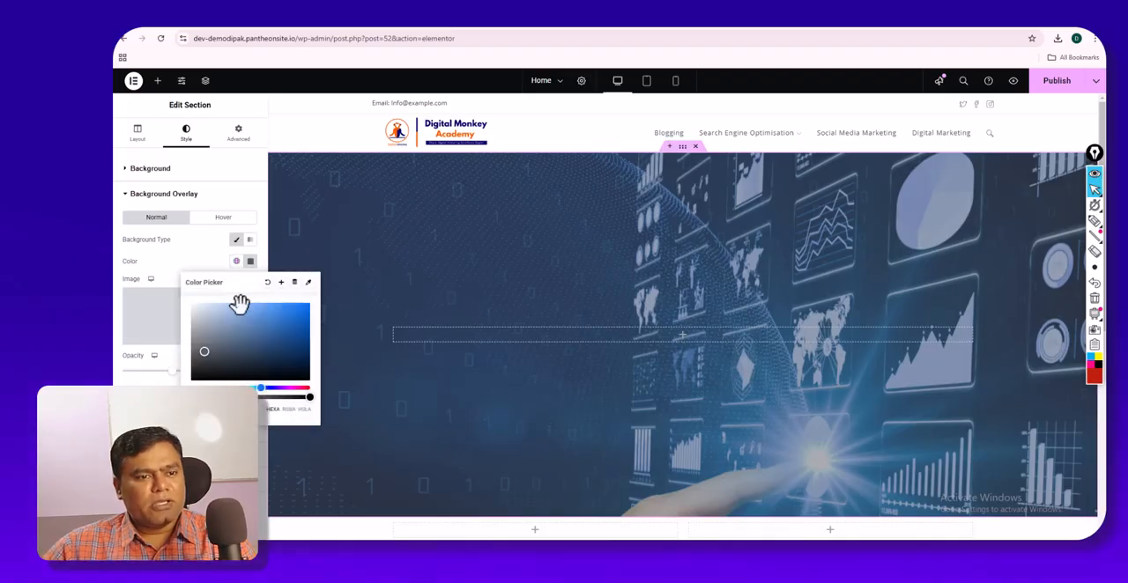
left_click(291, 369)
left_click_drag(285, 388, 228, 397)
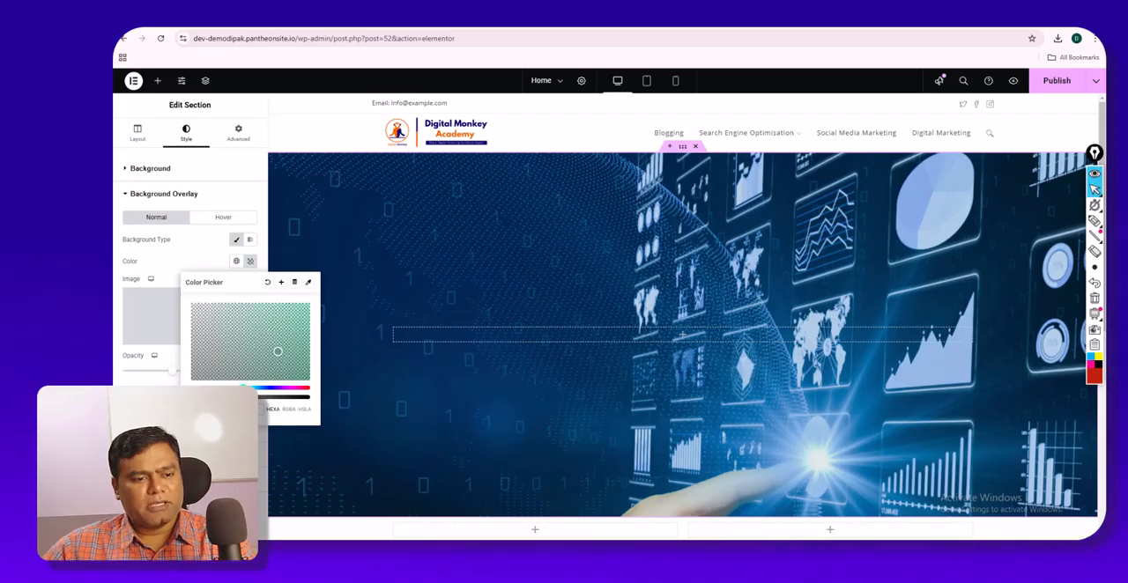
left_click_drag(243, 385, 292, 388)
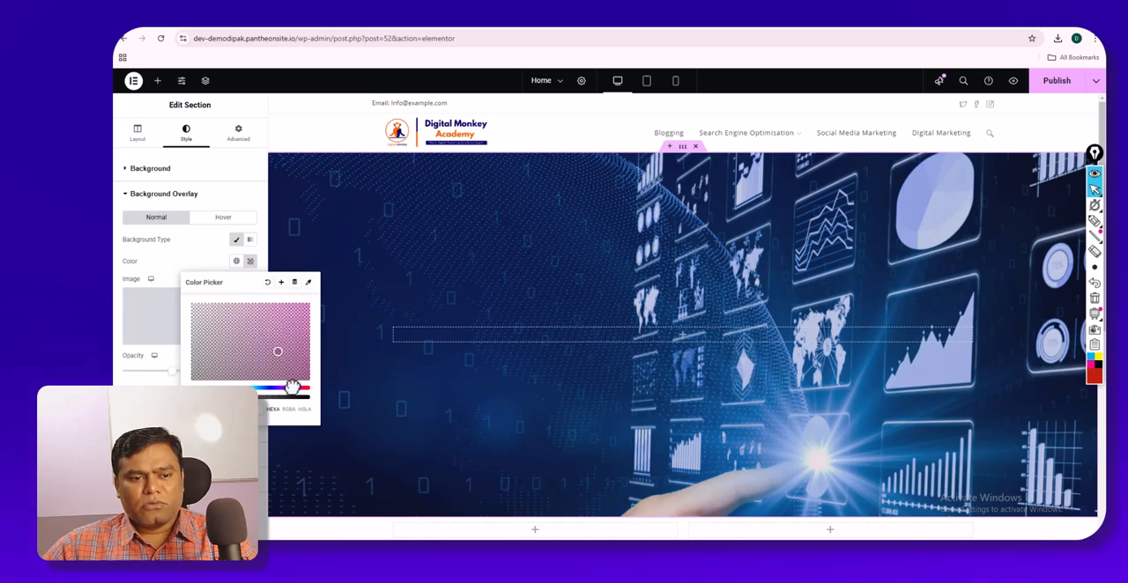
left_click(226, 260)
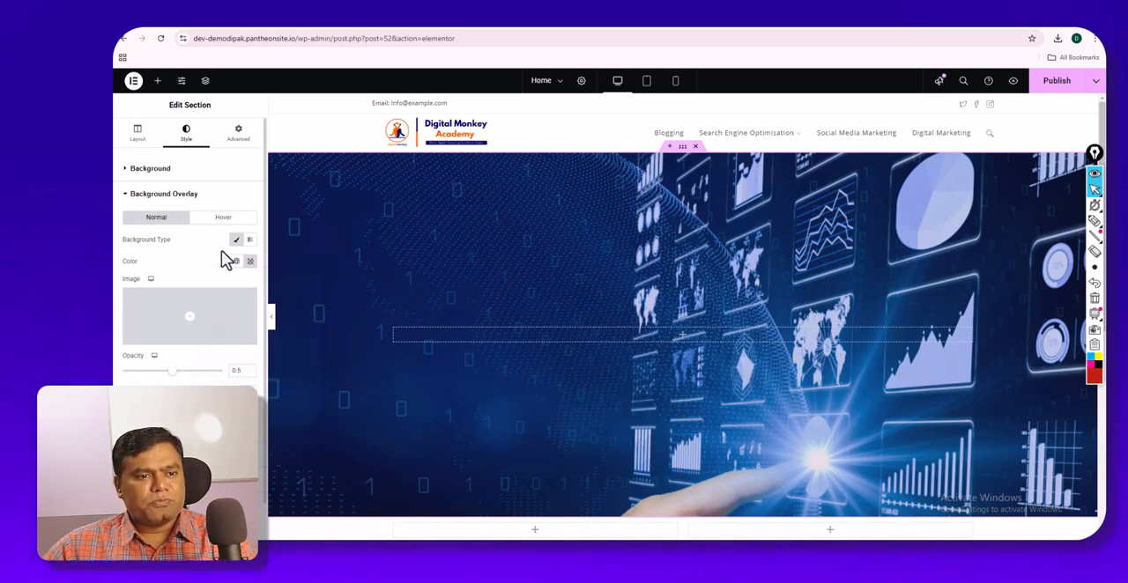
- Try the Video background type on the section, review its link, timing and fallback options, and return the type to Classic
left_click(146, 173)
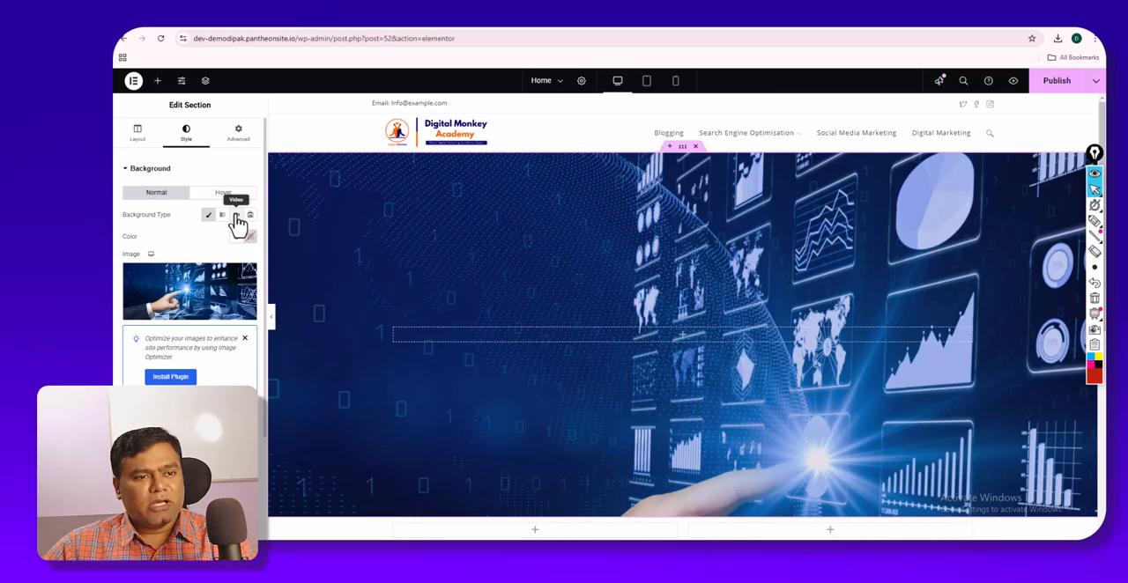
left_click(236, 216)
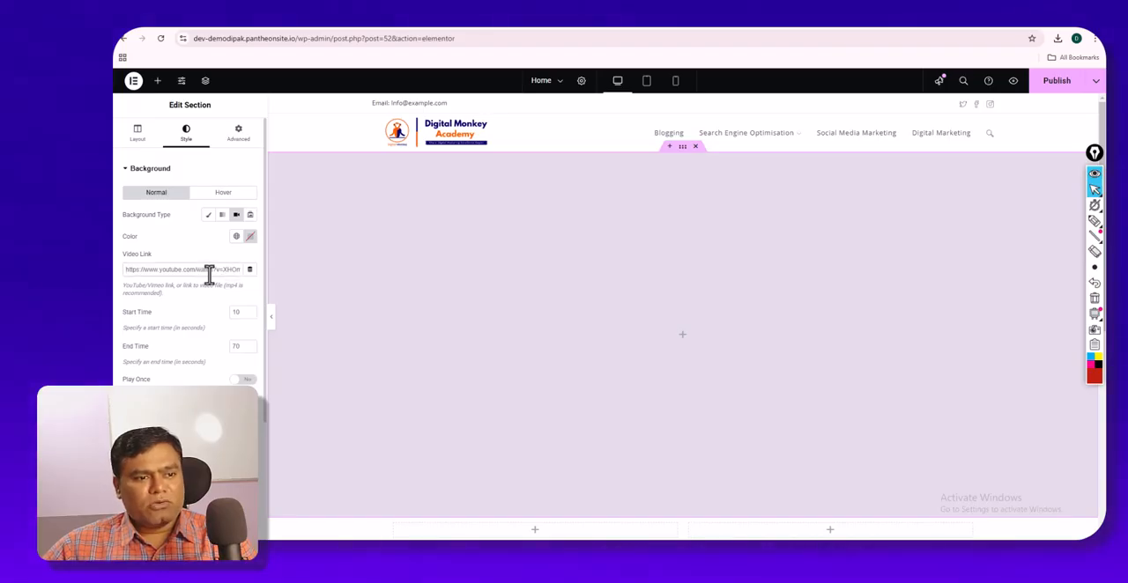
scroll(209, 275, "down", 1)
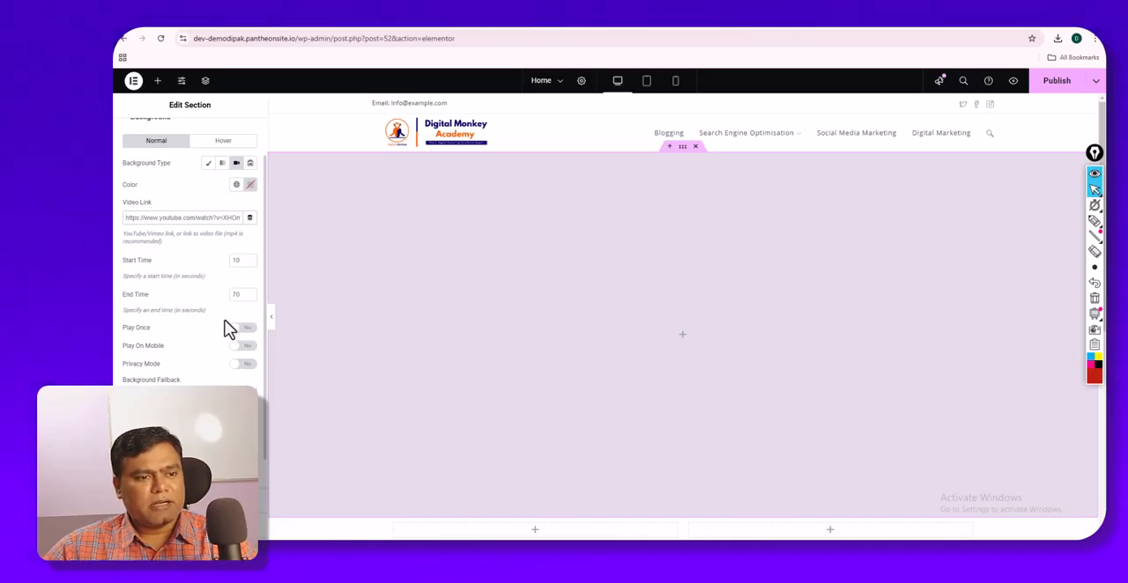
scroll(226, 324, "down", 2)
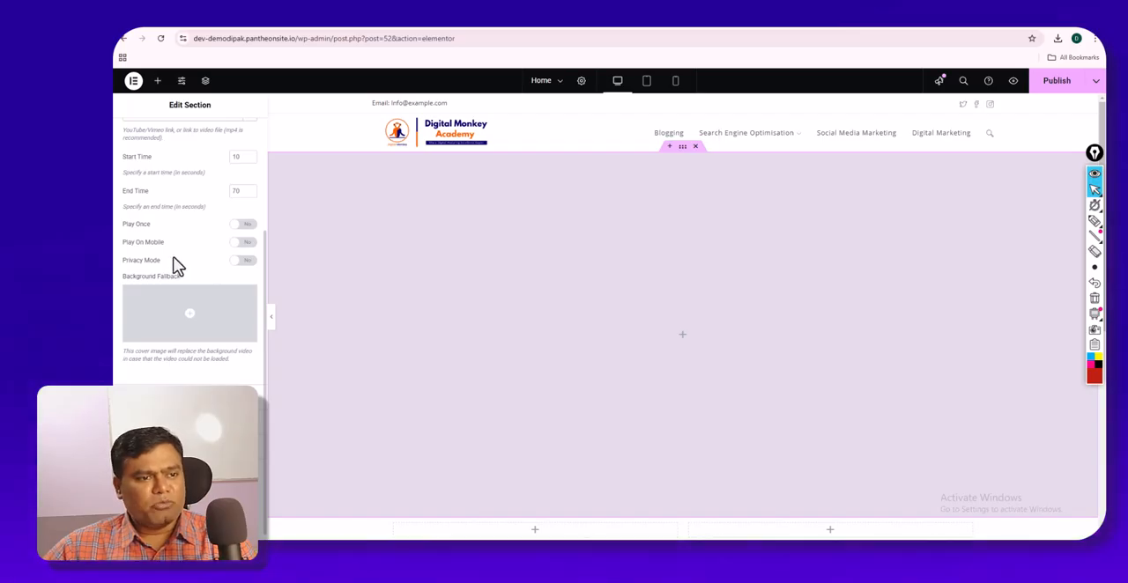
scroll(164, 269, "down", 1)
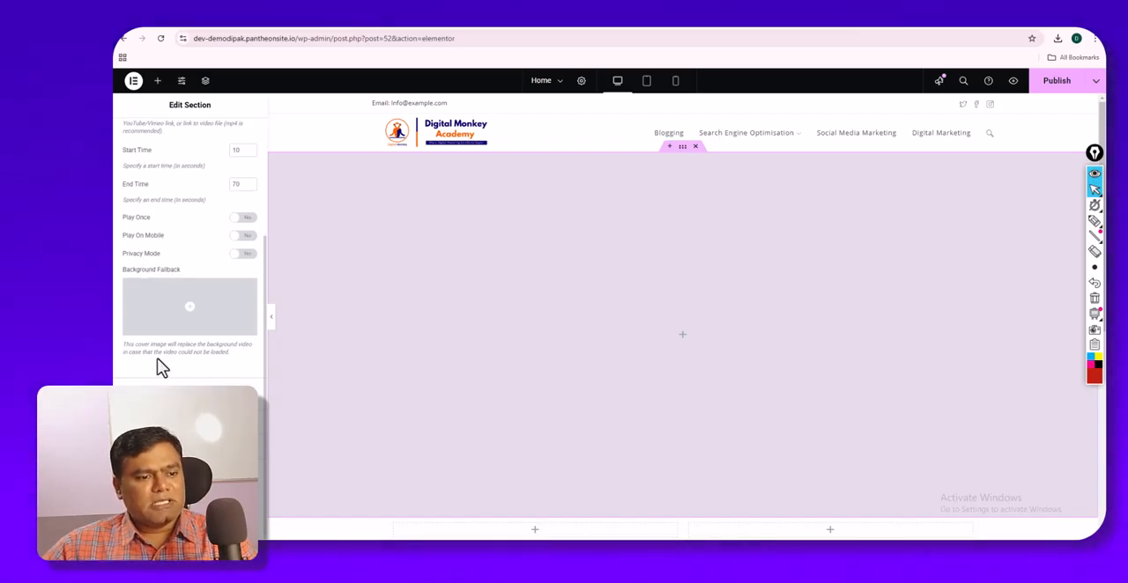
scroll(177, 357, "up", 5)
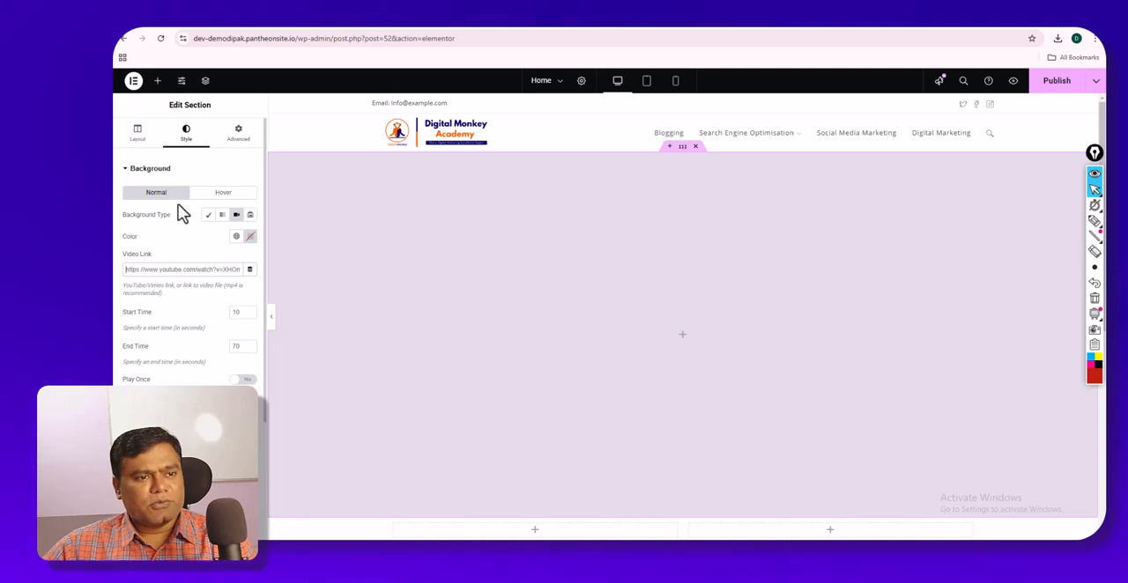
left_click(146, 174)
left_click(163, 225)
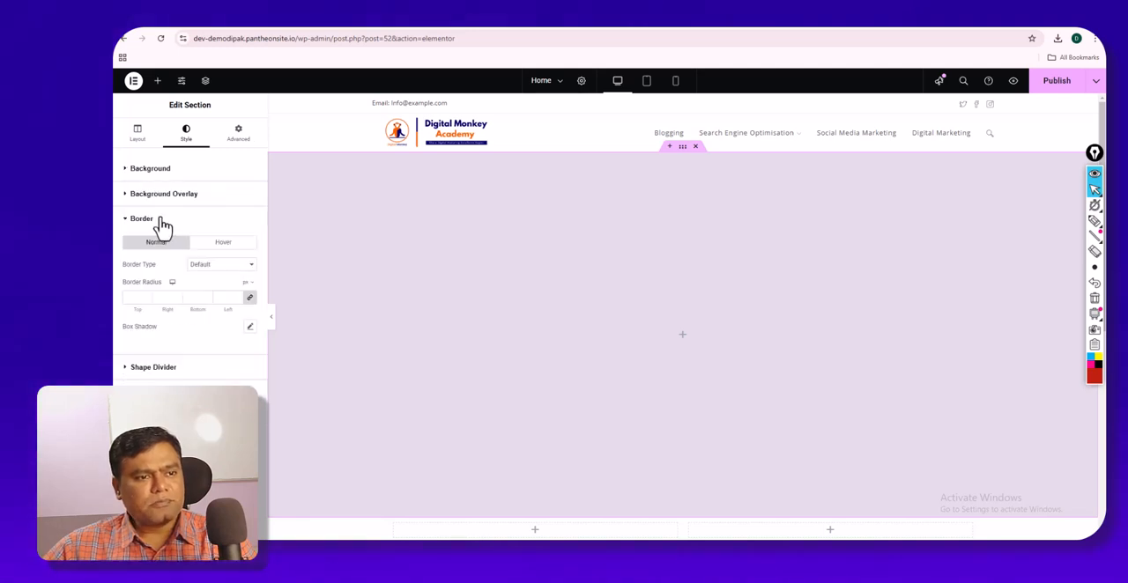
left_click(198, 176)
left_click(213, 216)
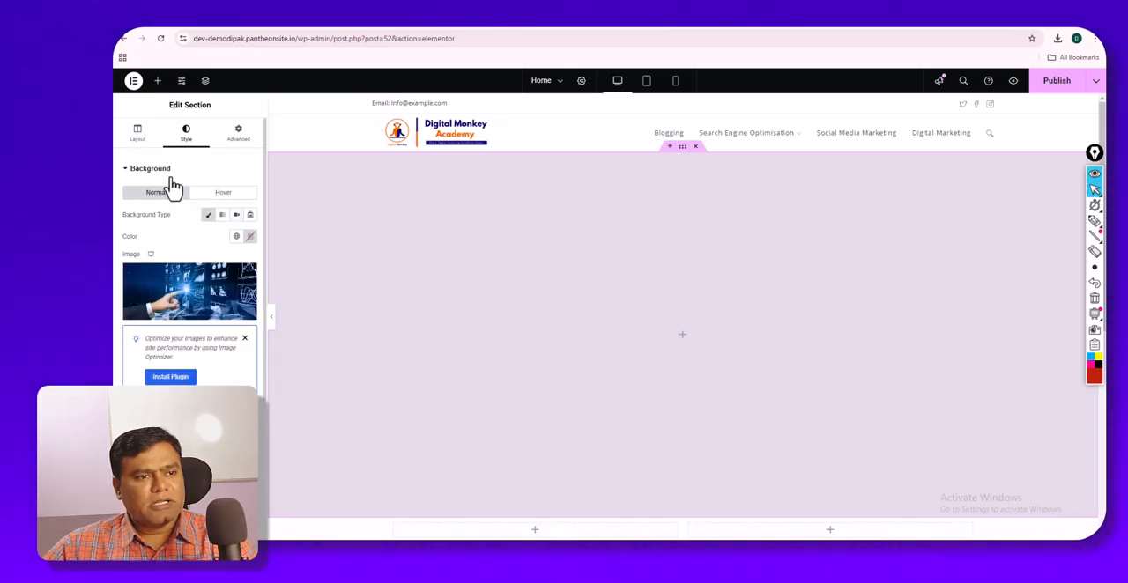
- Examine the border types available for the single-column section, and return to its layout settings
left_click(172, 176)
left_click(180, 224)
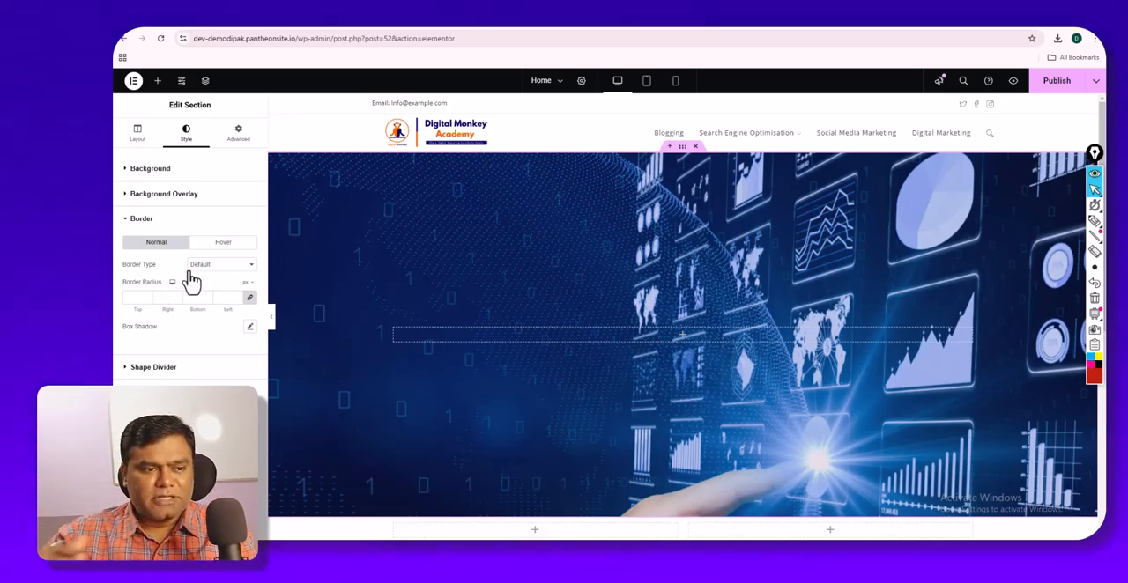
left_click(191, 271)
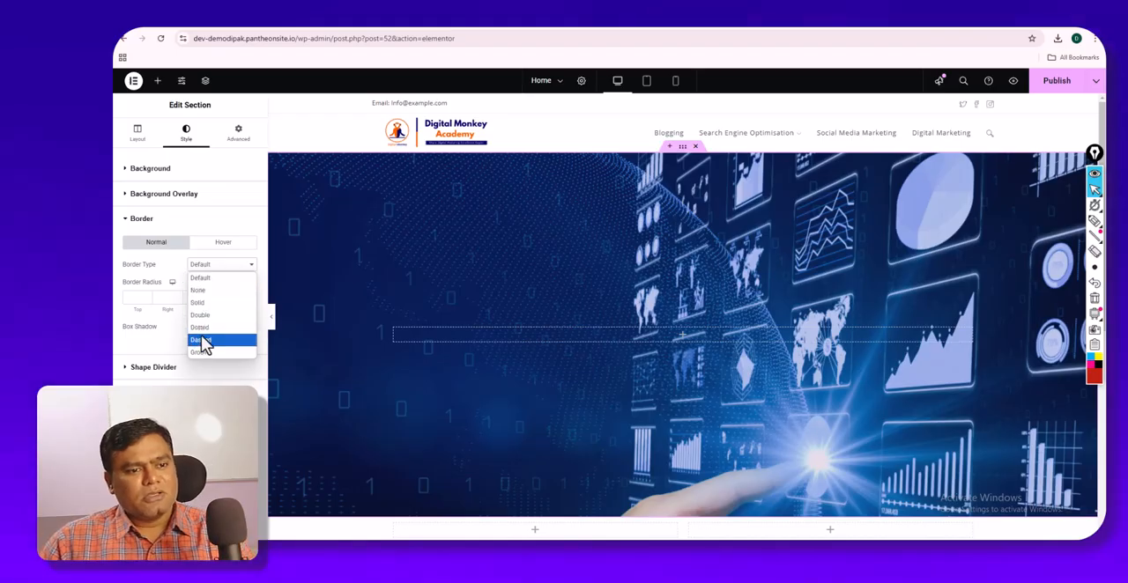
left_click(164, 230)
left_click(163, 229)
left_click(161, 229)
left_click(170, 269)
left_click(170, 269)
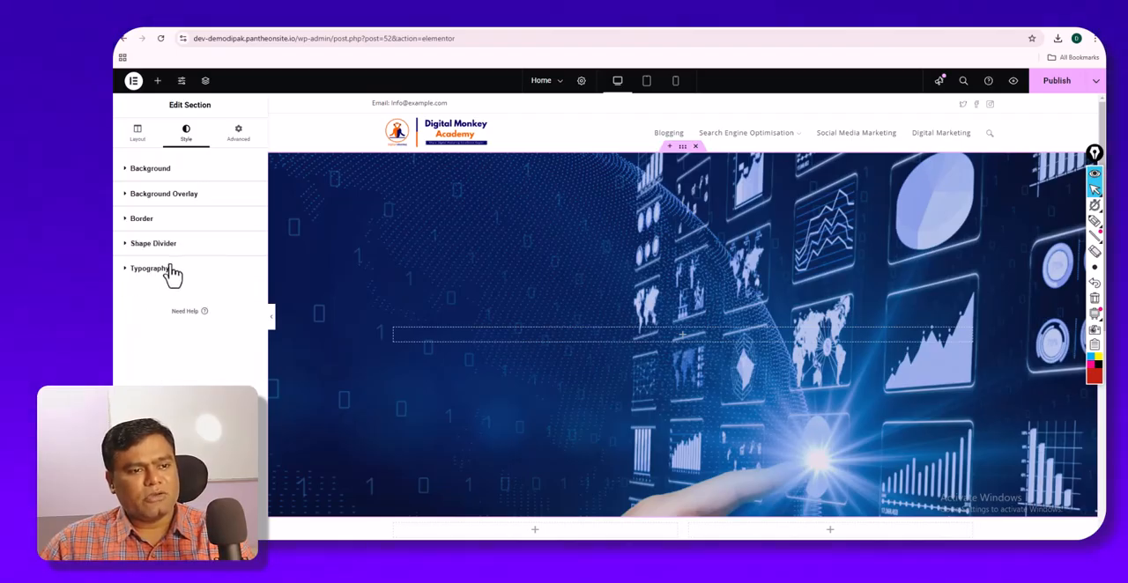
left_click(138, 134)
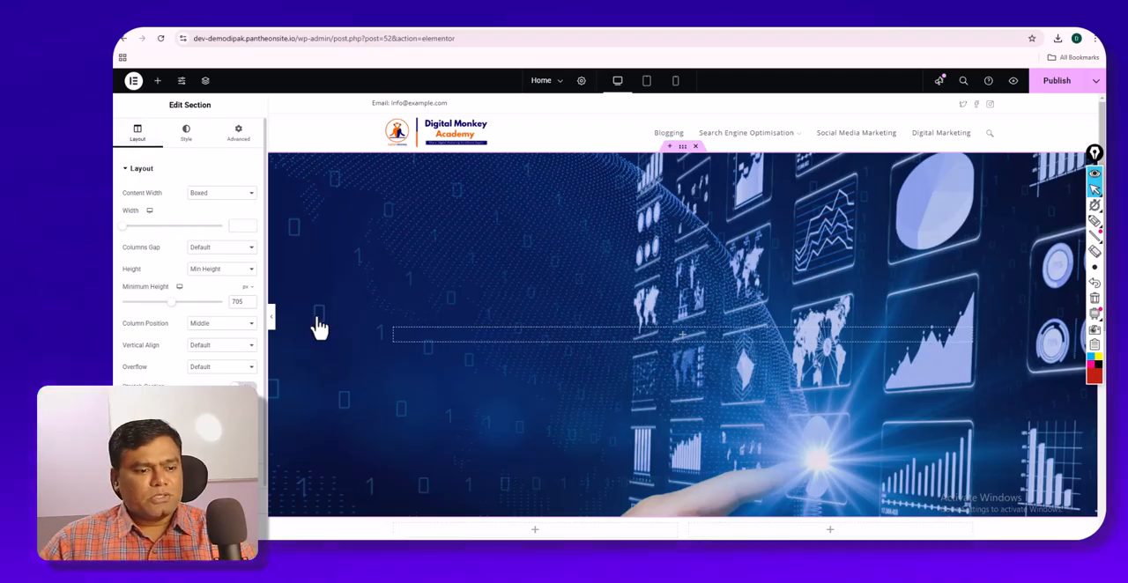
- Delete the single-column background-image section, and add an Image widget to the first column of the two-column section
left_click(696, 147)
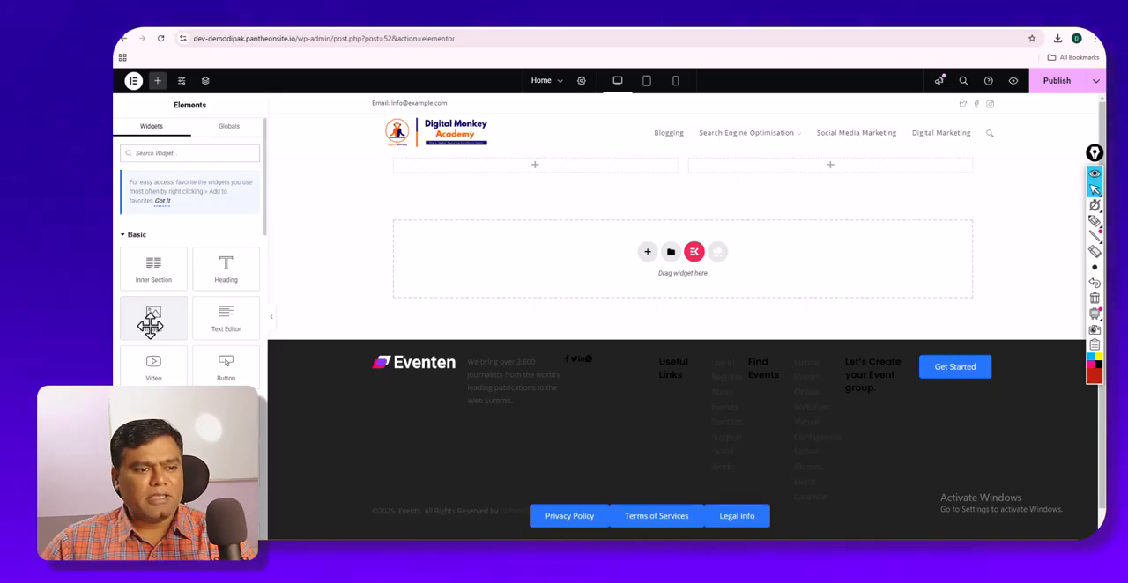
left_click_drag(150, 326, 527, 177)
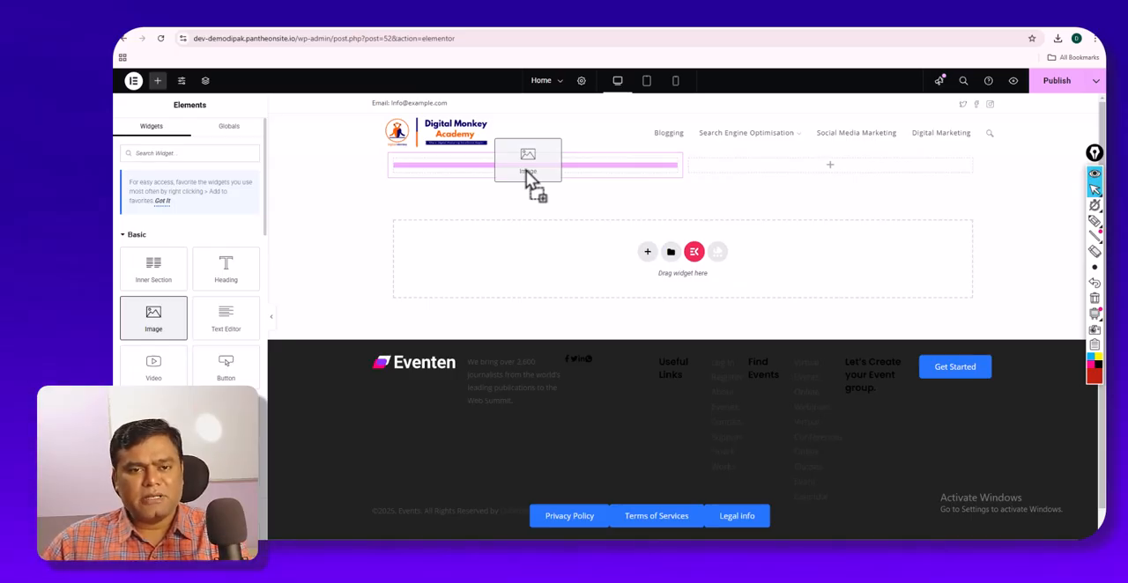
left_click_drag(526, 171, 527, 175)
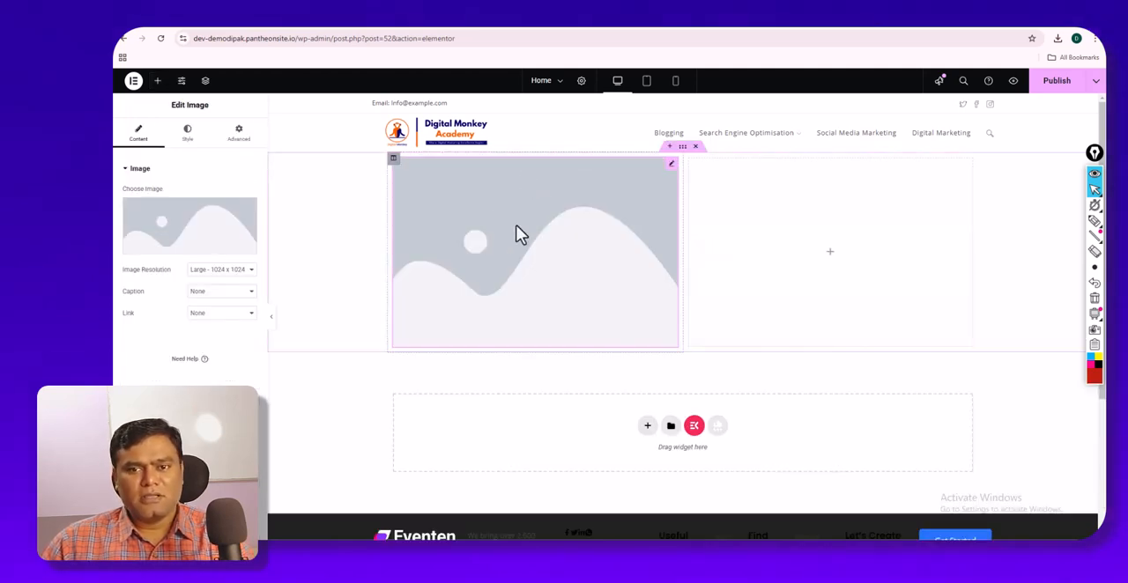
- Upload Digital-Marketing-Course-Digital-Monkey-Academy-1.jpg from Downloads to the media library and insert it into the Image widget
left_click(178, 231)
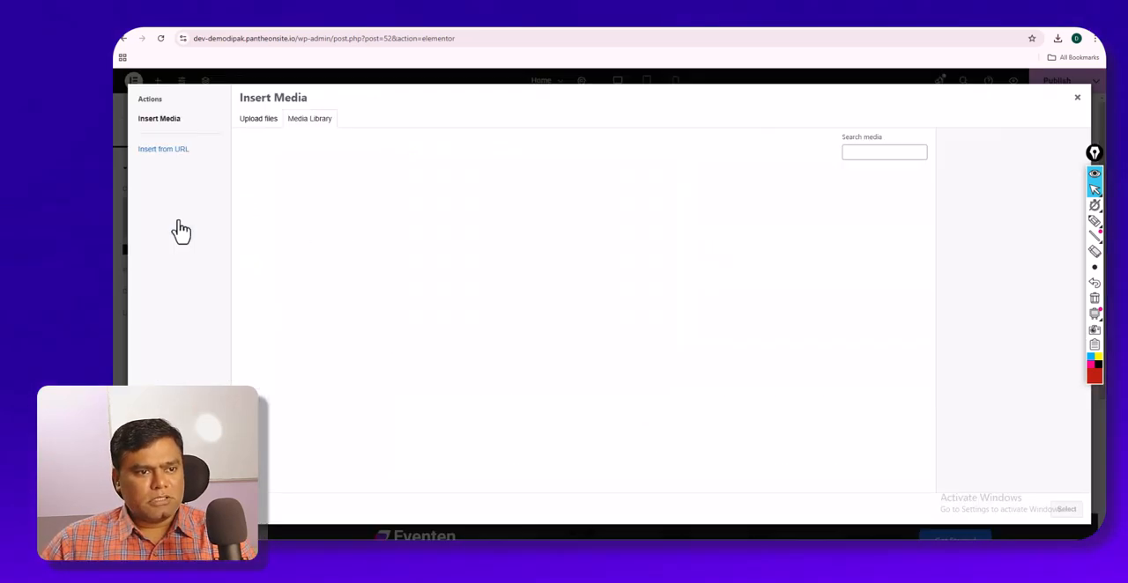
left_click(262, 123)
left_click(632, 293)
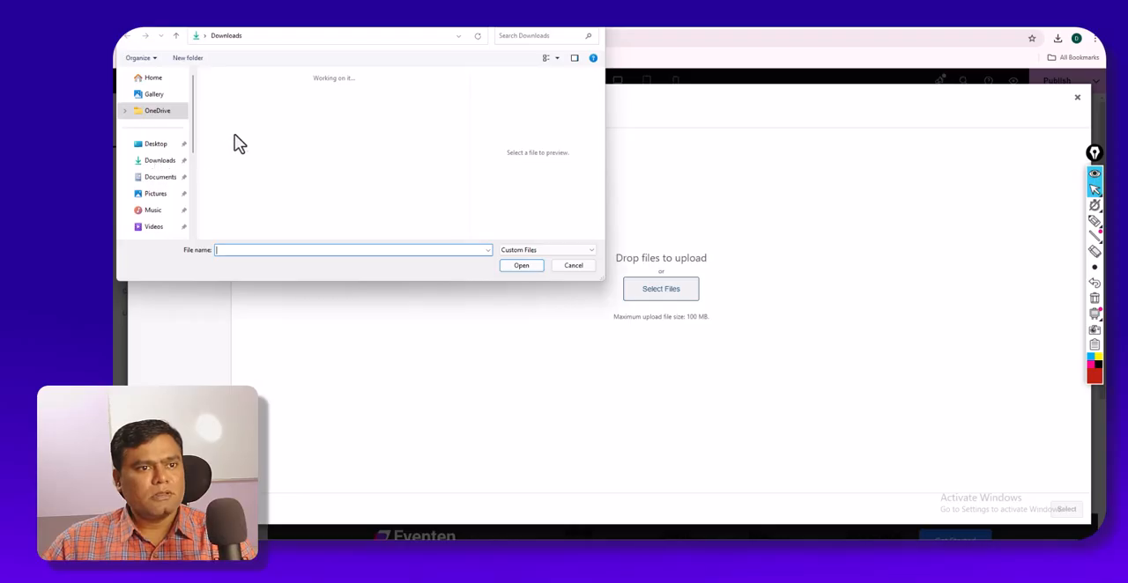
left_click(265, 95)
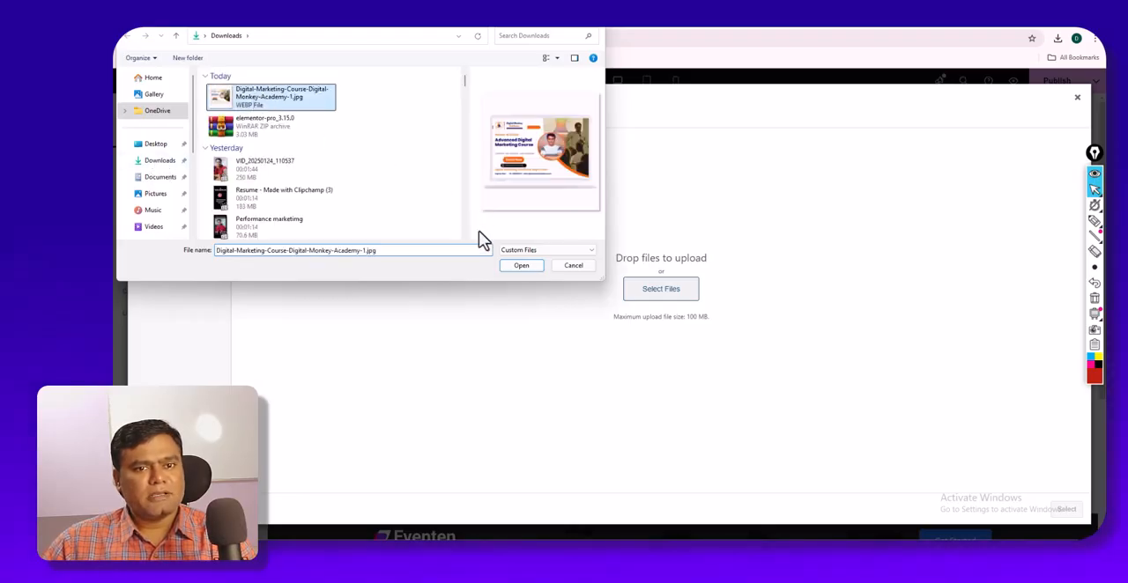
left_click(521, 265)
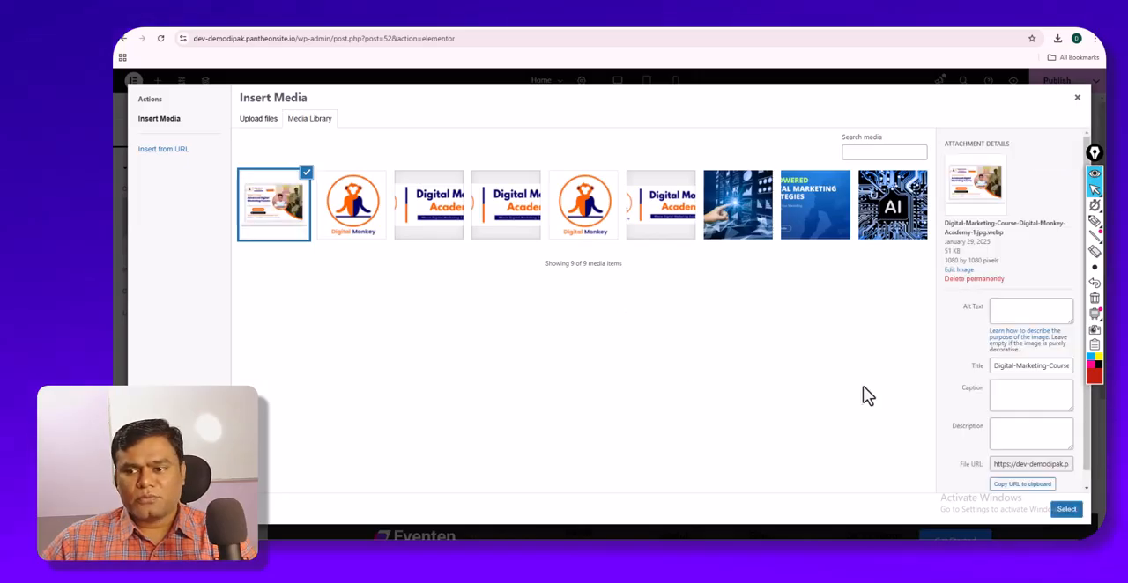
left_click(1063, 510)
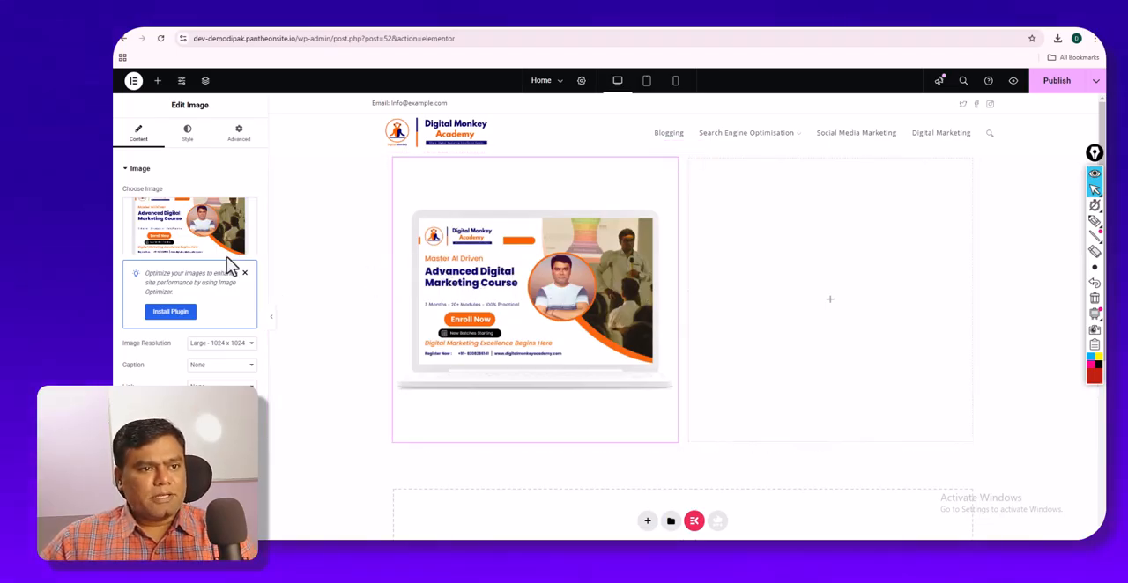
- Examine the image's resolution, caption and link options, trying a Custom URL link and returning the link to None
left_click(213, 349)
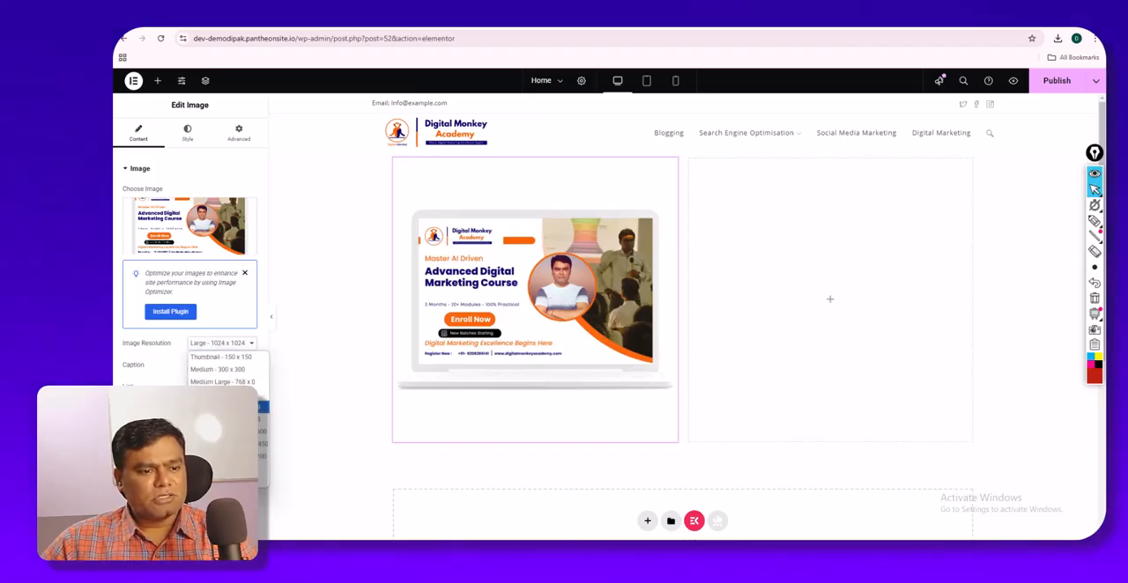
left_click(225, 407)
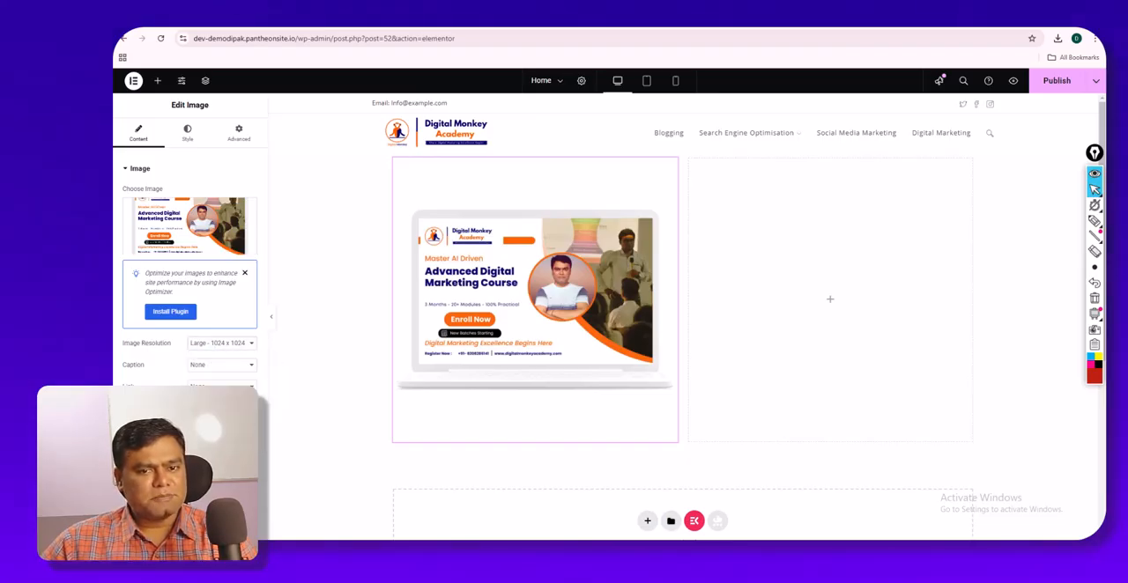
left_click(213, 347)
left_click(179, 370)
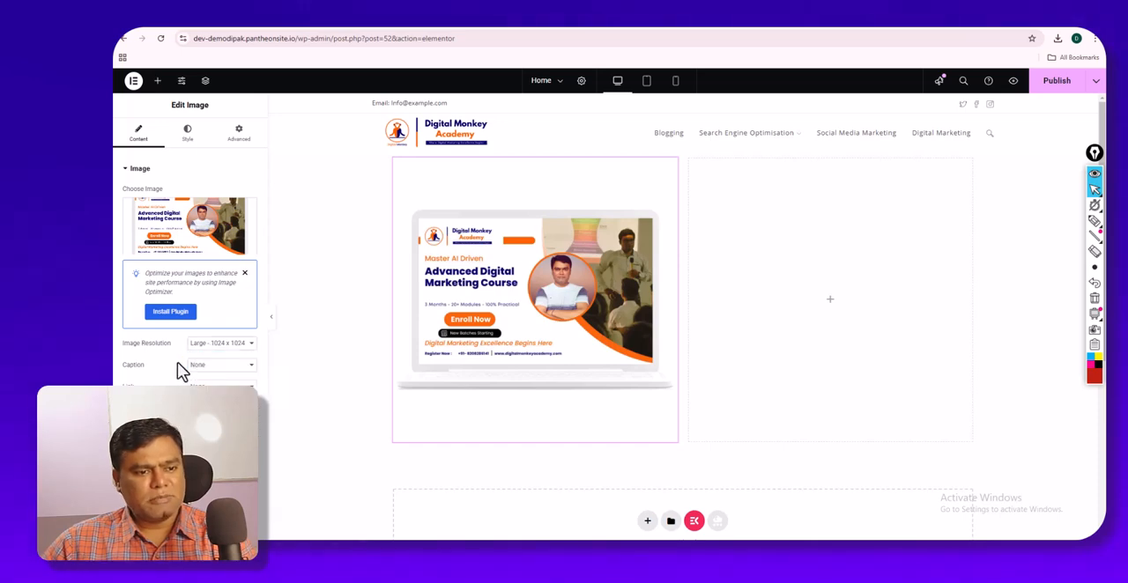
left_click(209, 375)
left_click(216, 382)
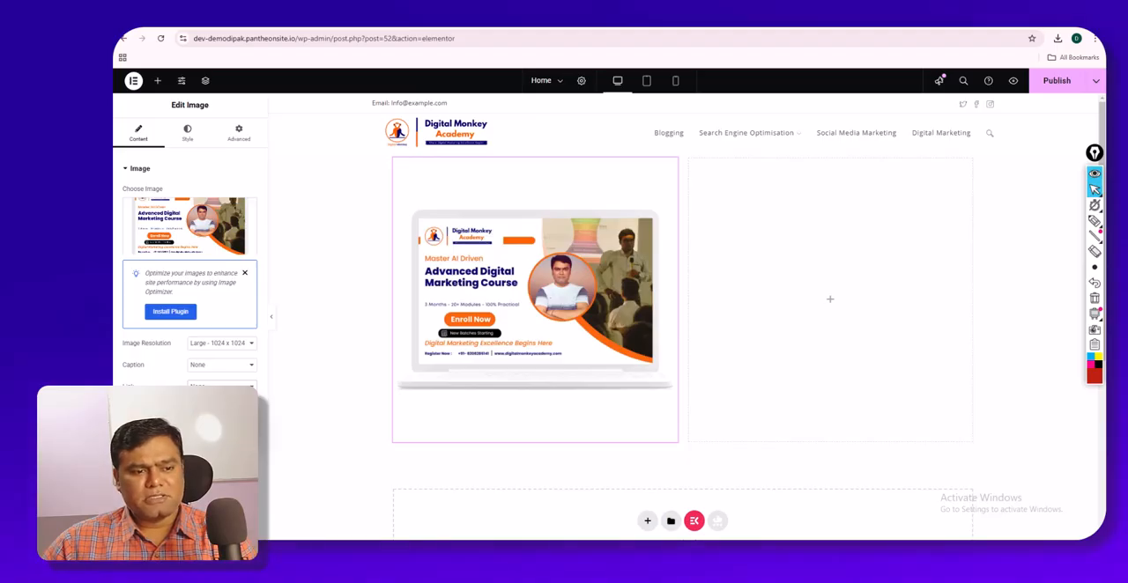
scroll(370, 338, "down", 5)
scroll(370, 337, "up", 5)
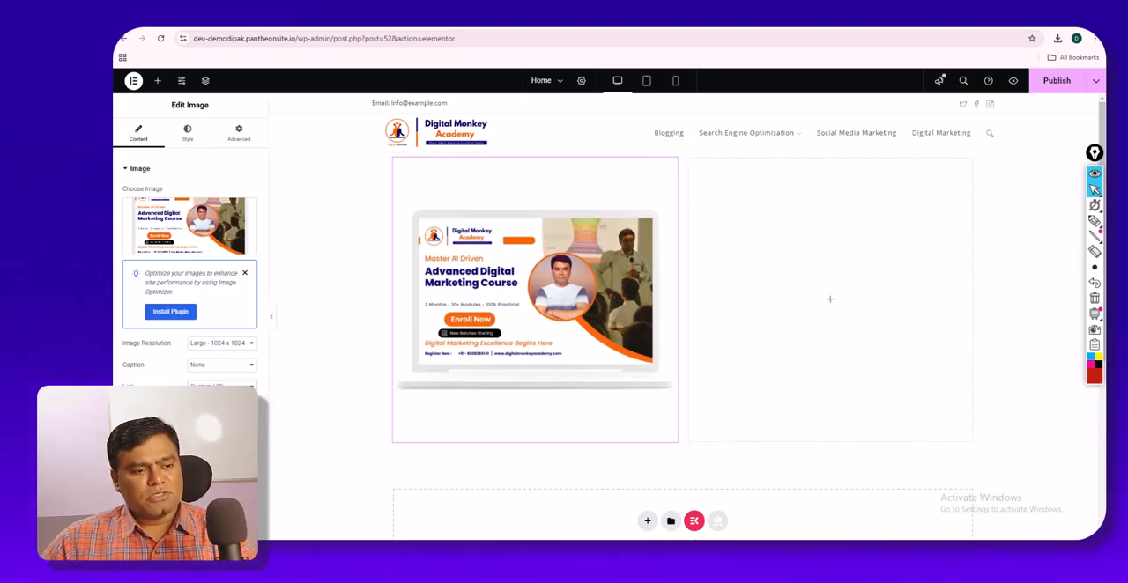
left_click(208, 402)
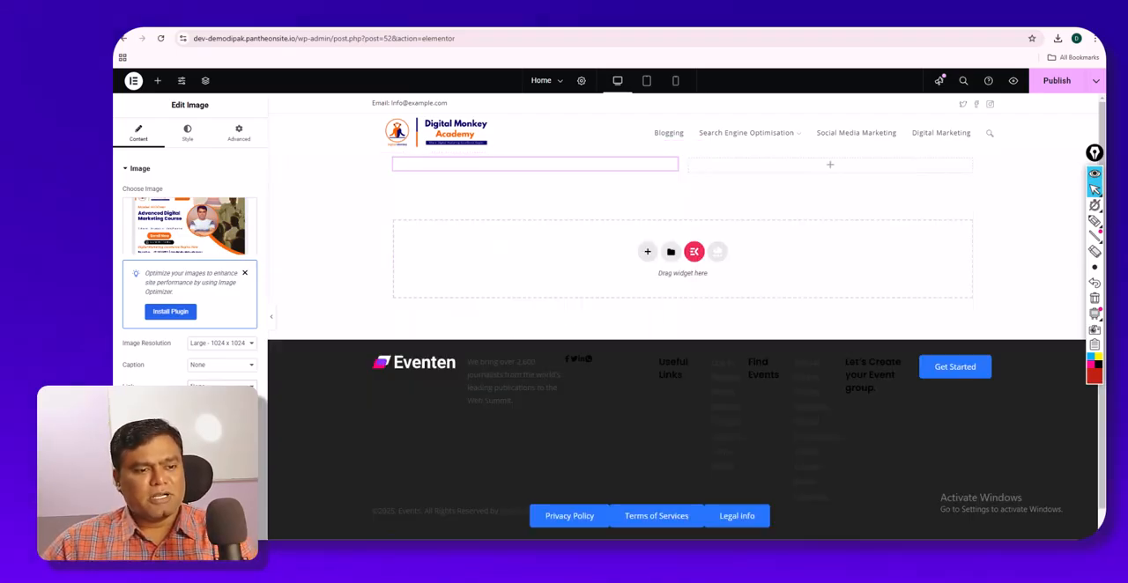
- View the image's style settings, compare the settings of its column and section, and return to editing the image
left_click(189, 136)
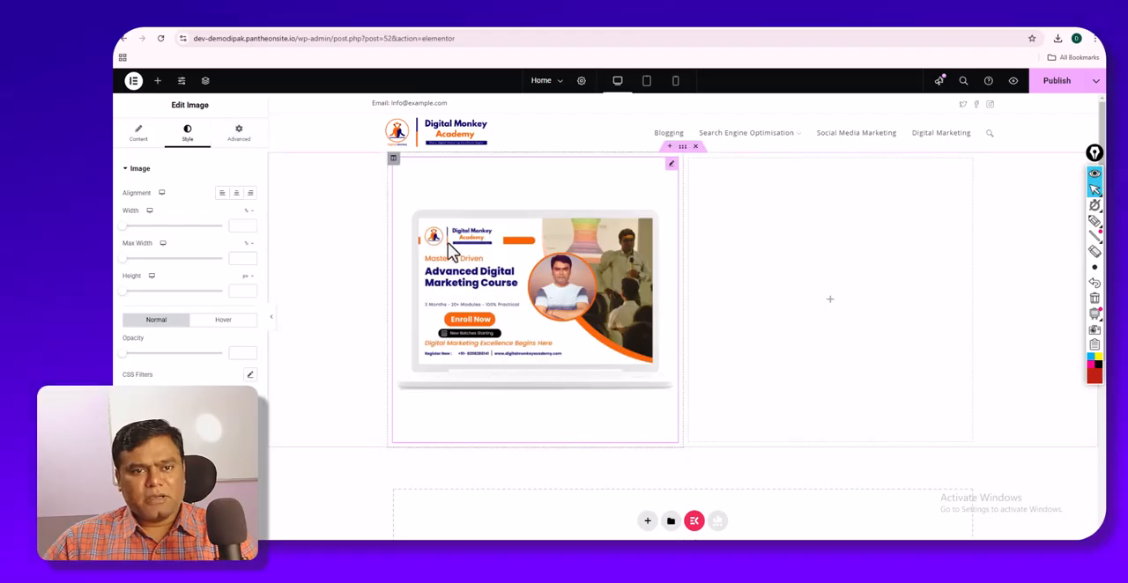
left_click(394, 162)
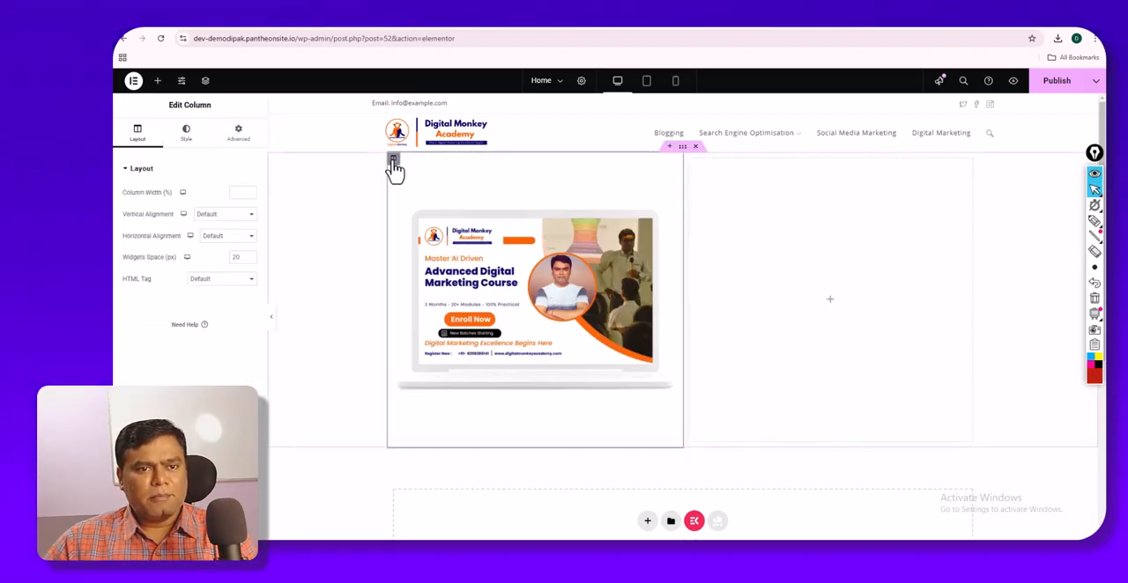
left_click(683, 147)
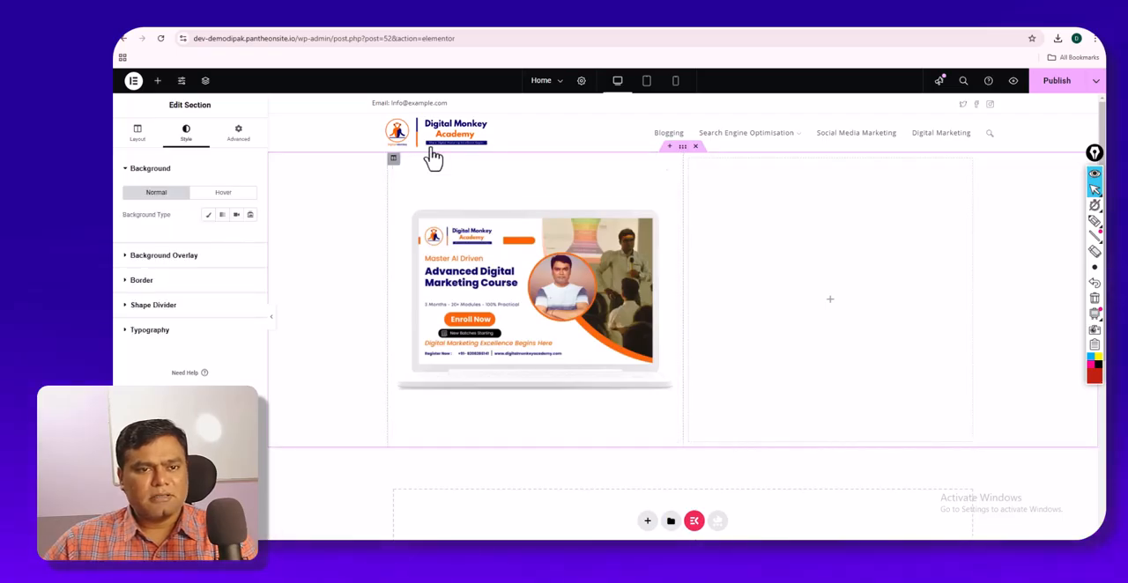
left_click(393, 164)
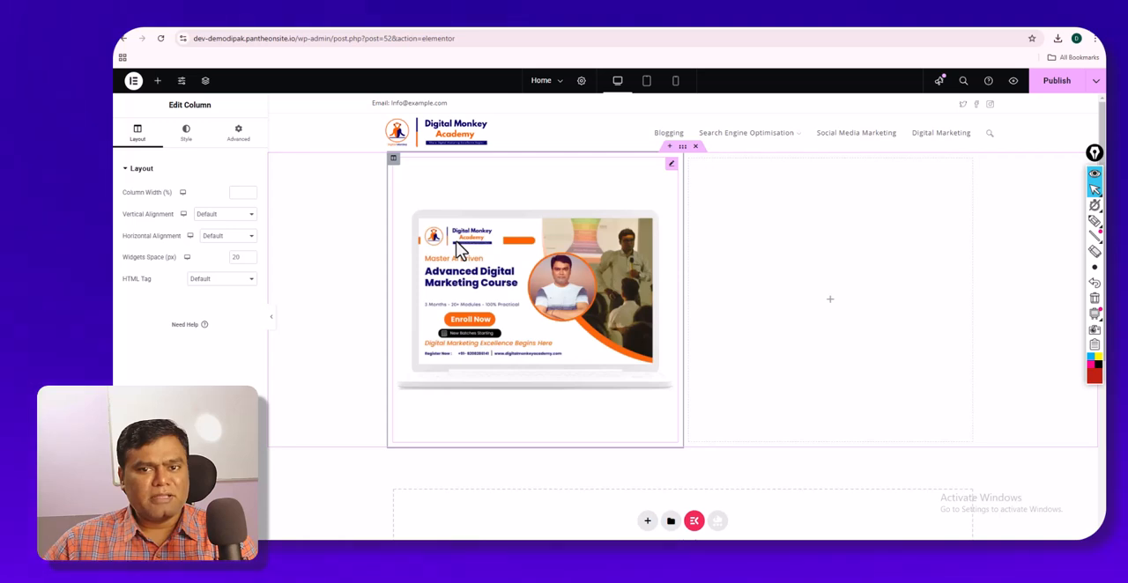
left_click(671, 165)
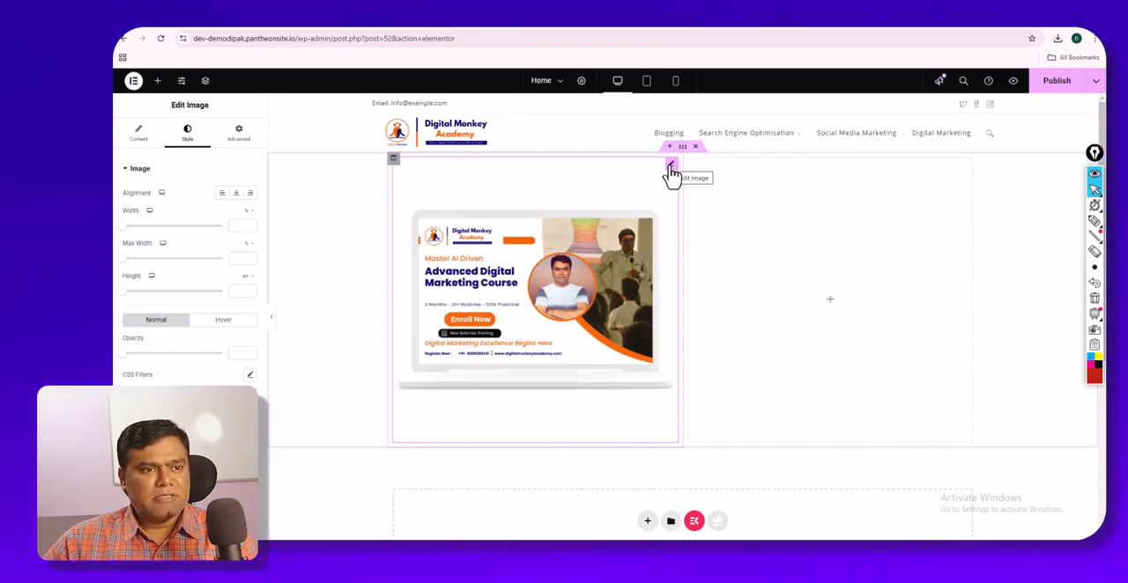
- Compare the Image widget's content settings with its style settings, and highlight the title of the widget being edited
left_click(140, 138)
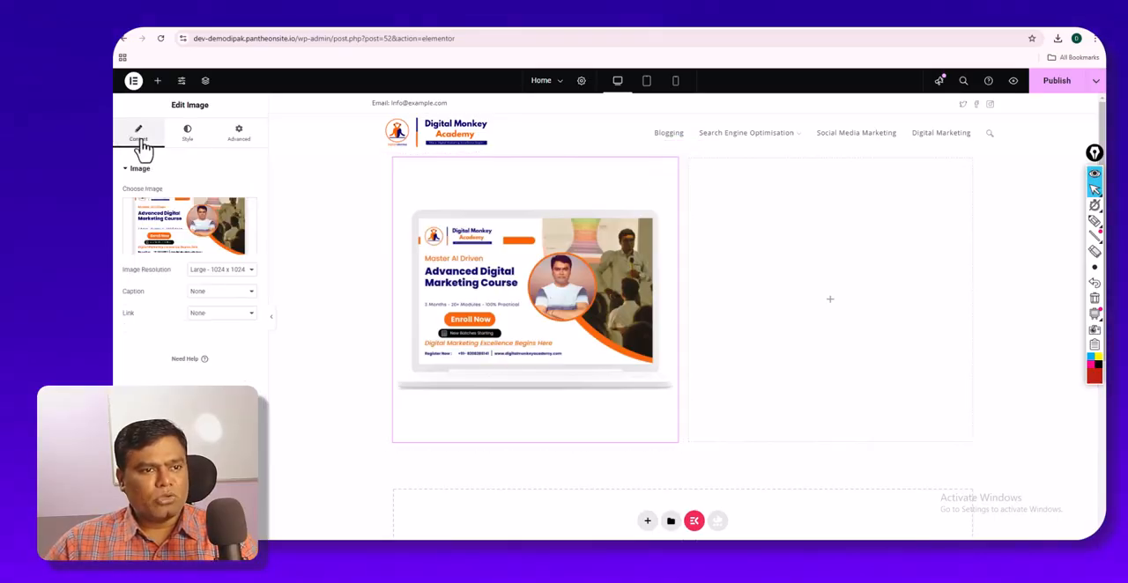
left_click(184, 141)
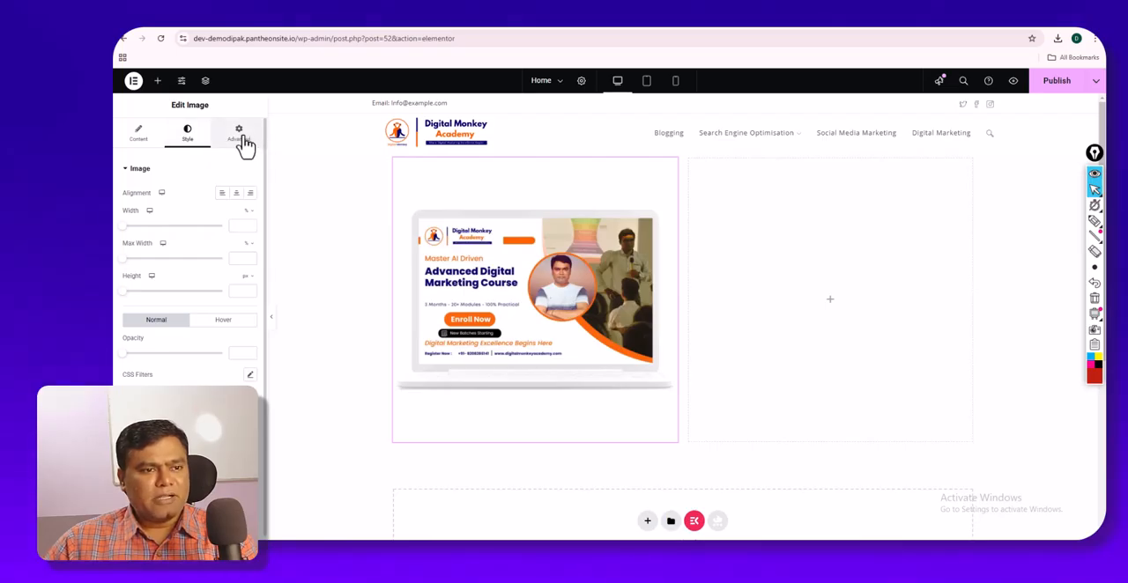
left_click(138, 141)
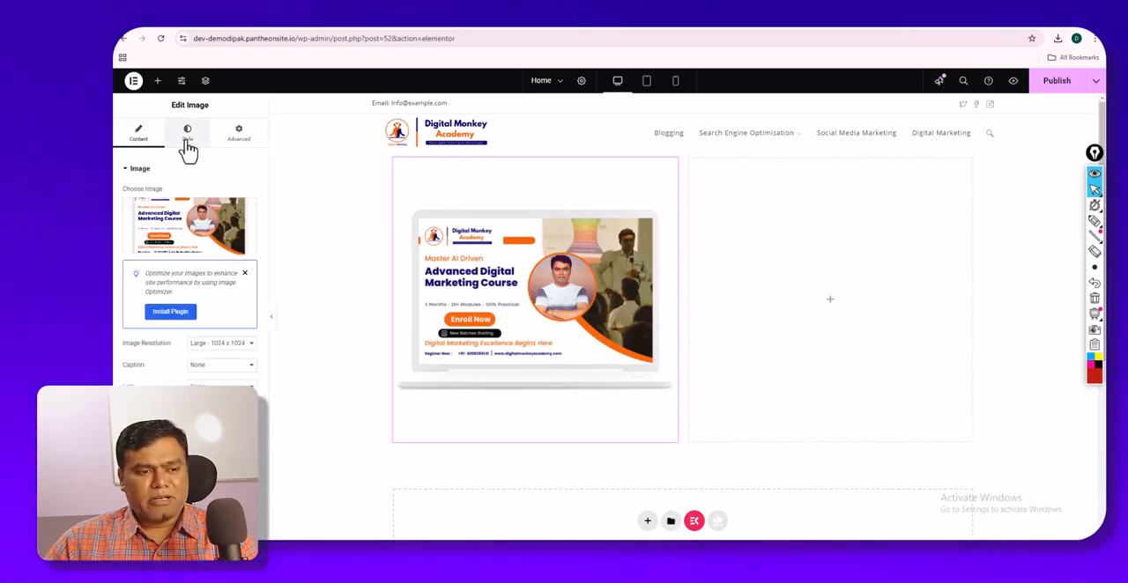
left_click(187, 144)
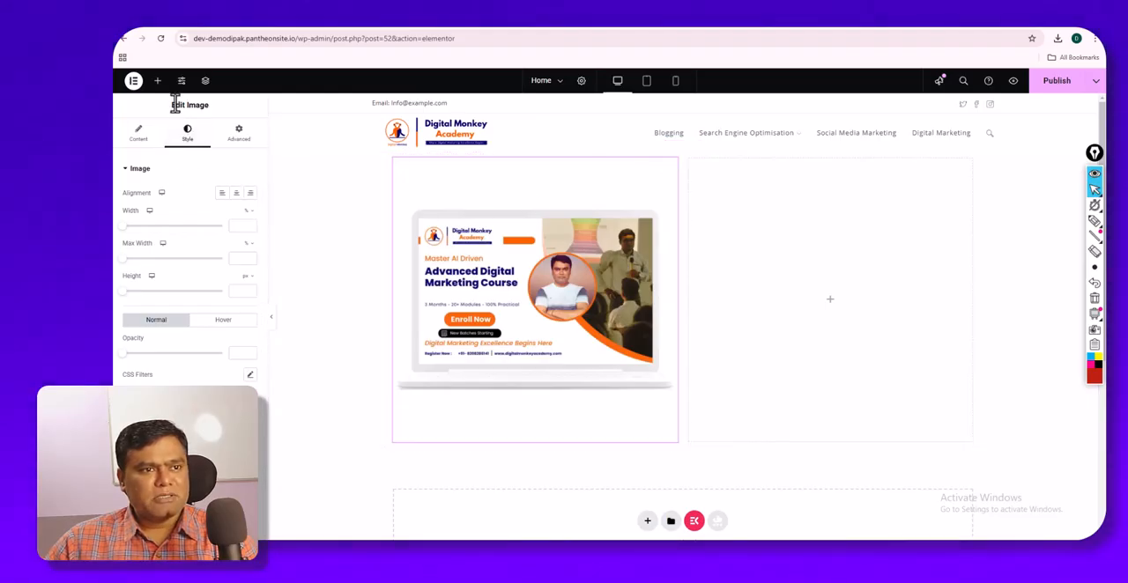
left_click_drag(171, 106, 218, 122)
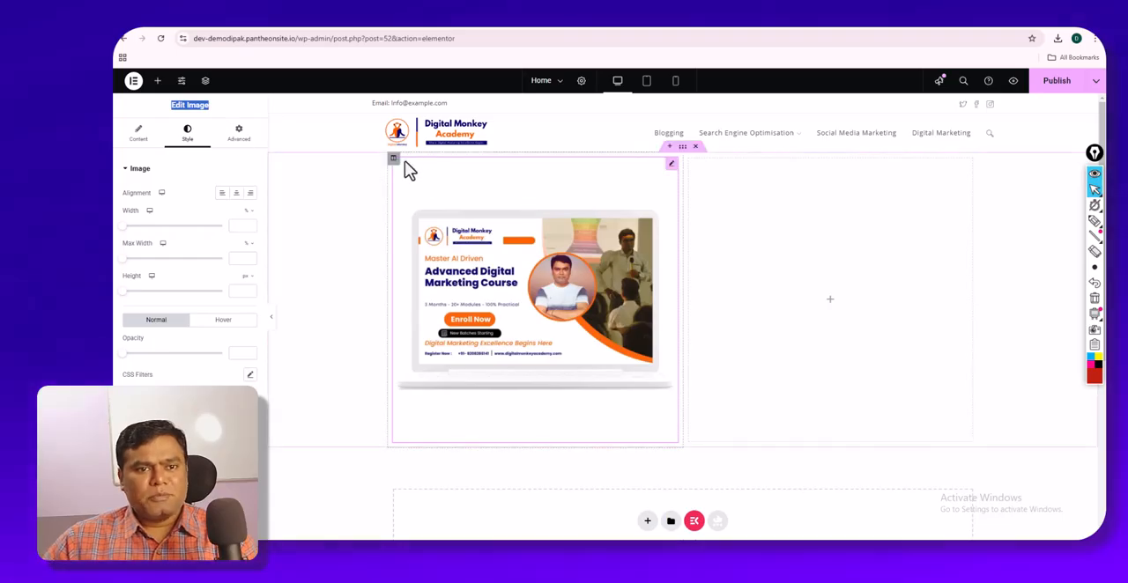
- Examine the first column's style settings and return to its layout settings
left_click(393, 161)
left_click_drag(216, 111, 175, 104)
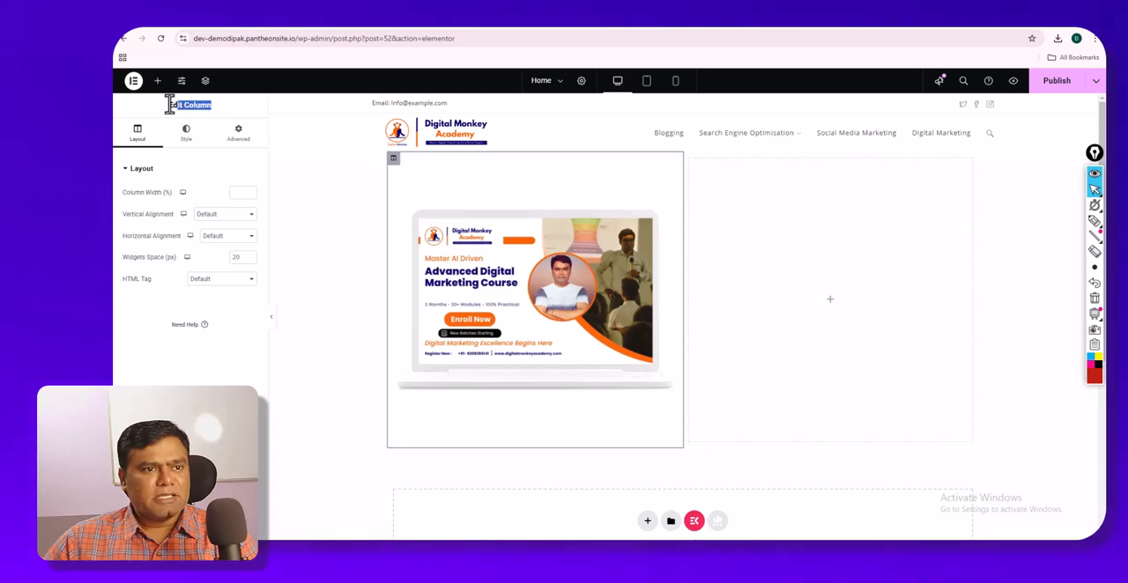
left_click(184, 151)
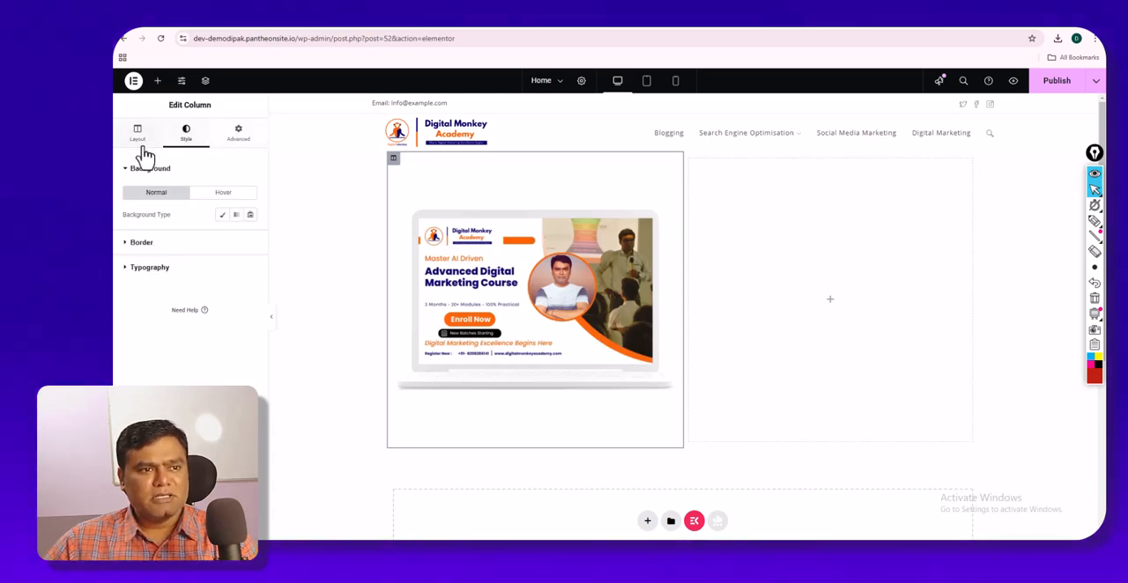
left_click(141, 146)
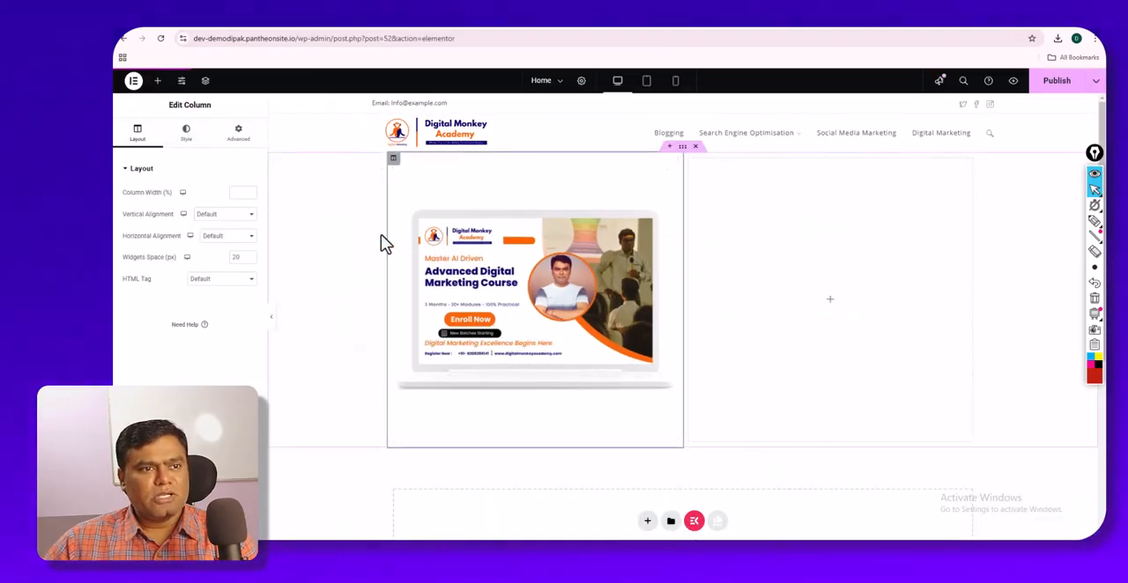
- Add a Heading widget to the second column and paste "No.1 Agency Based Digital Marketing Training Academy" from the Digital Monkey Academy page into its title
left_click(157, 82)
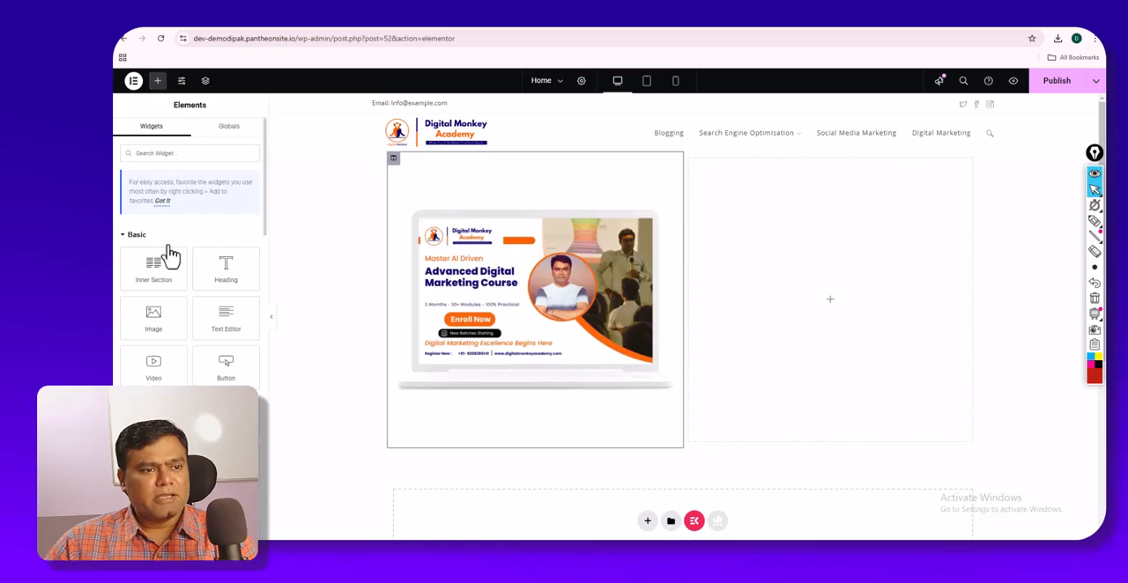
left_click_drag(223, 273, 864, 317)
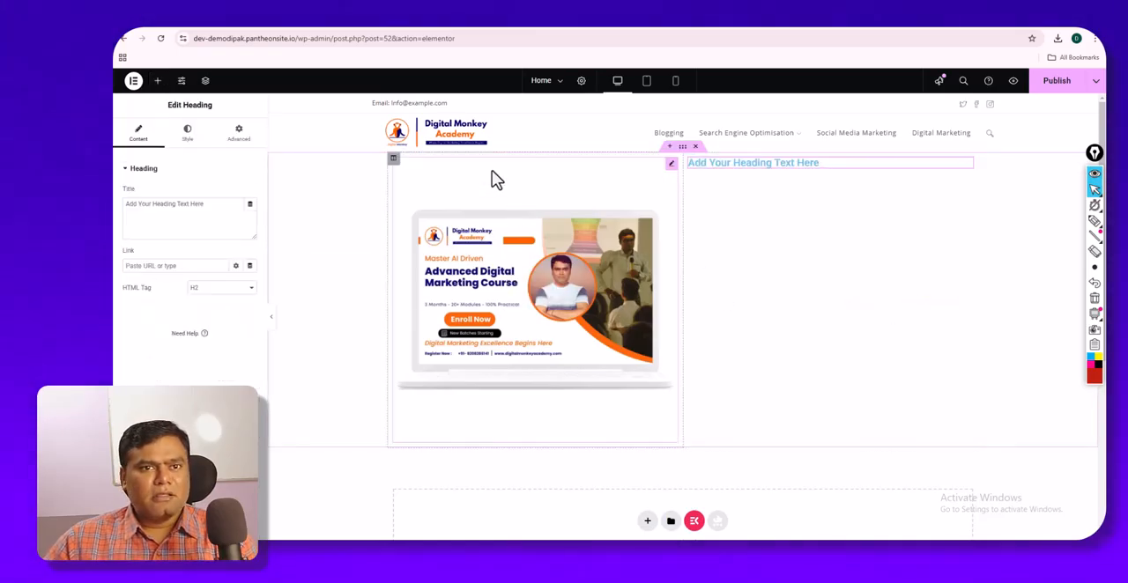
left_click(431, 30)
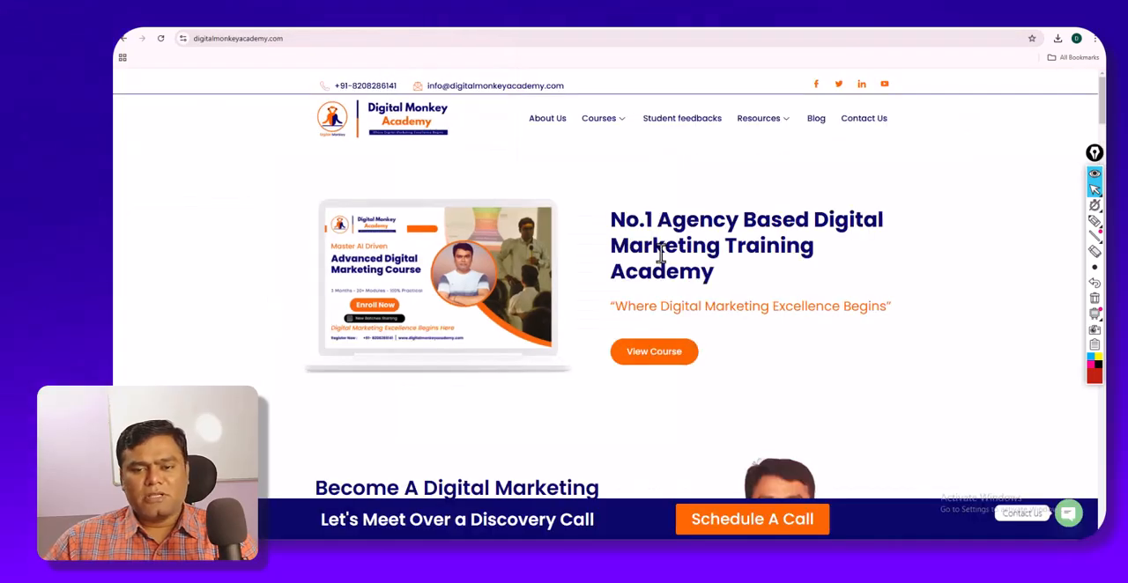
left_click_drag(713, 279, 606, 225)
key("ctrl+c")
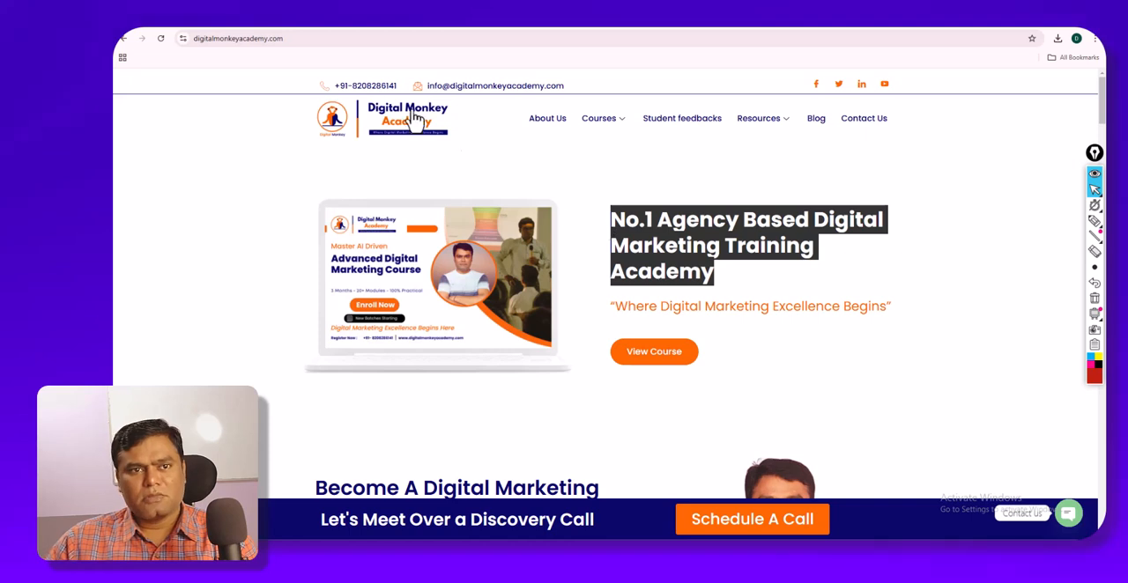
left_click(342, 30)
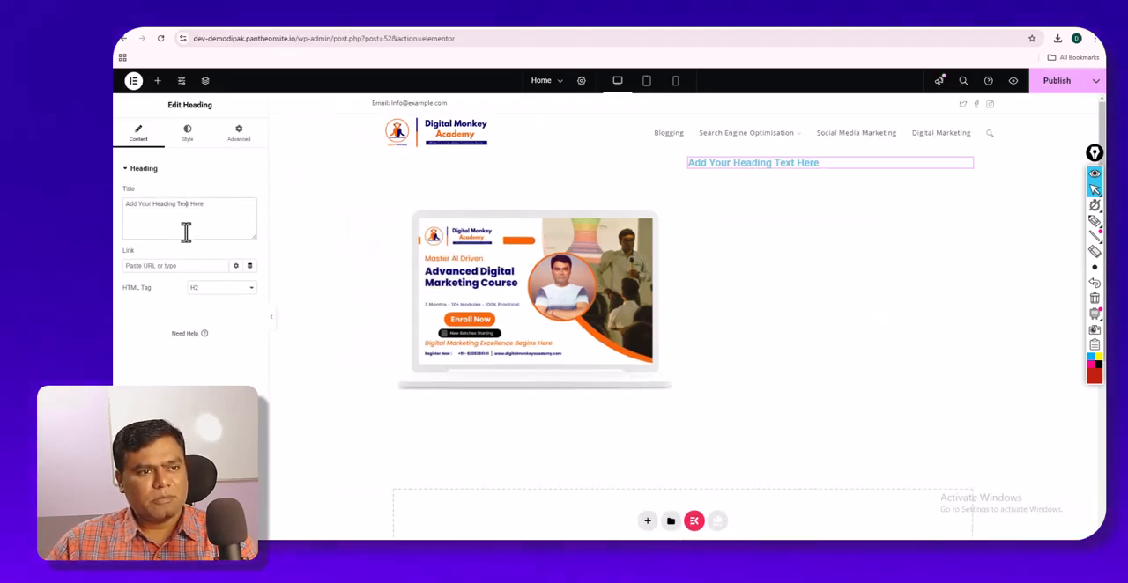
key("ctrl+v")
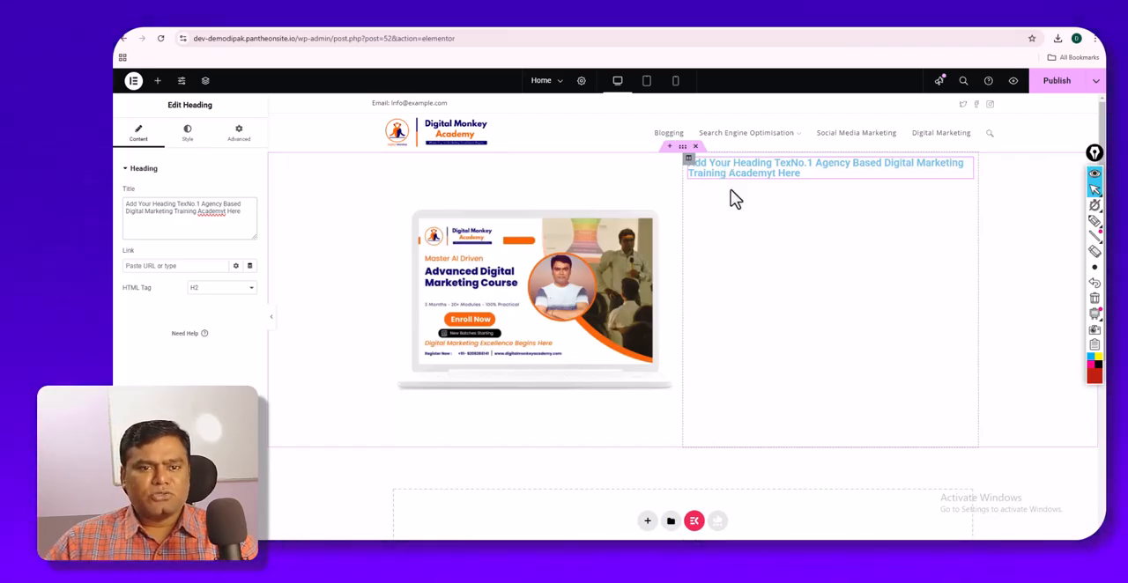
left_click(449, 30)
left_click(866, 275)
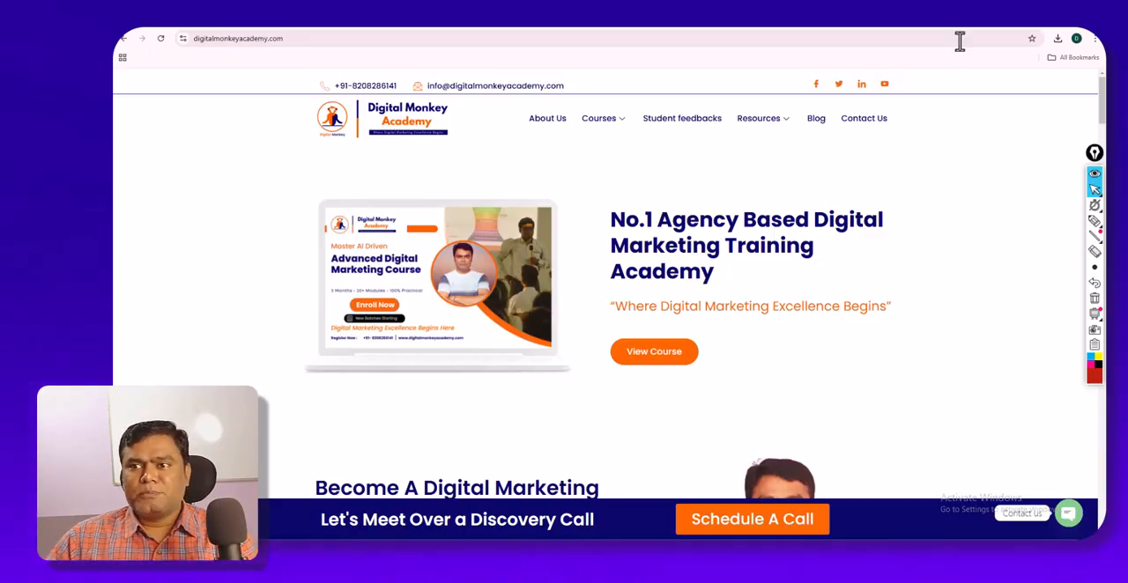
key("ctrl+t")
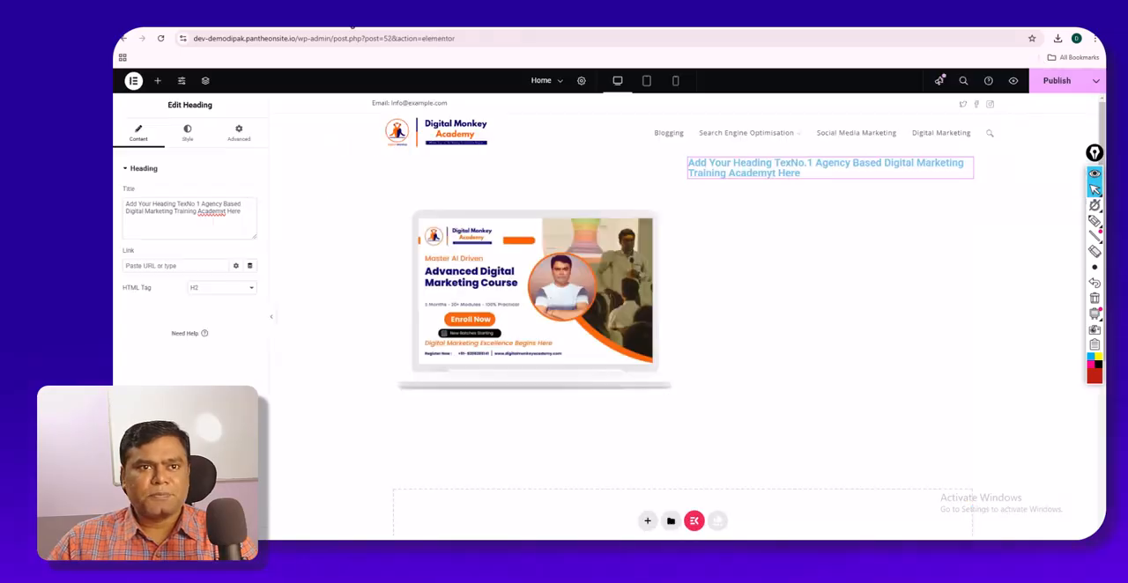
left_click(1051, 59)
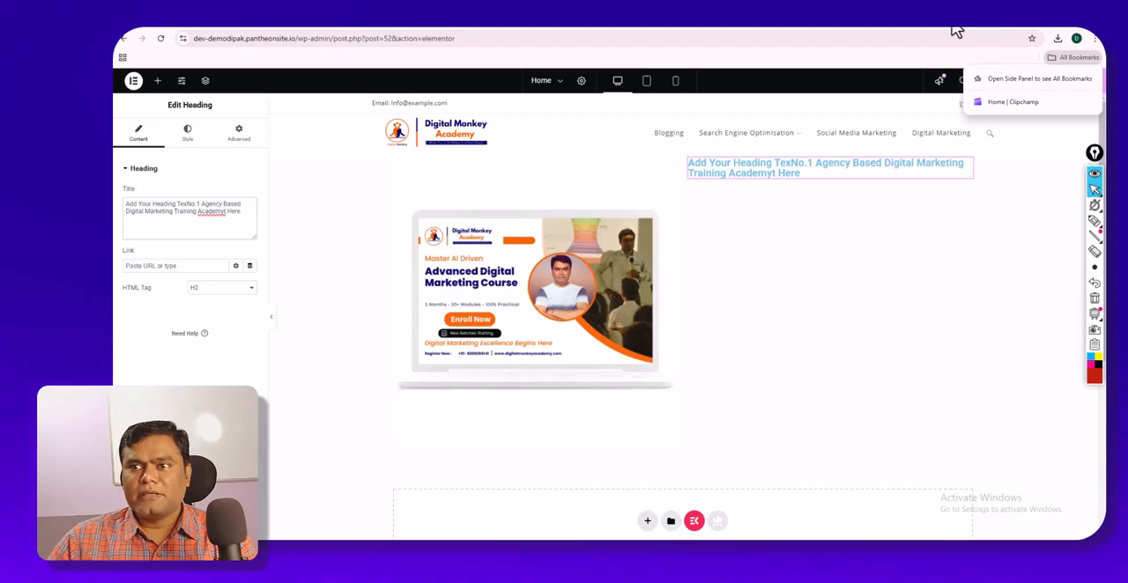
- Search for "what font" in a new browser tab and add the WhatFont extension to Chrome from the Chrome Web Store
key("ctrl+t")
left_click(879, 39)
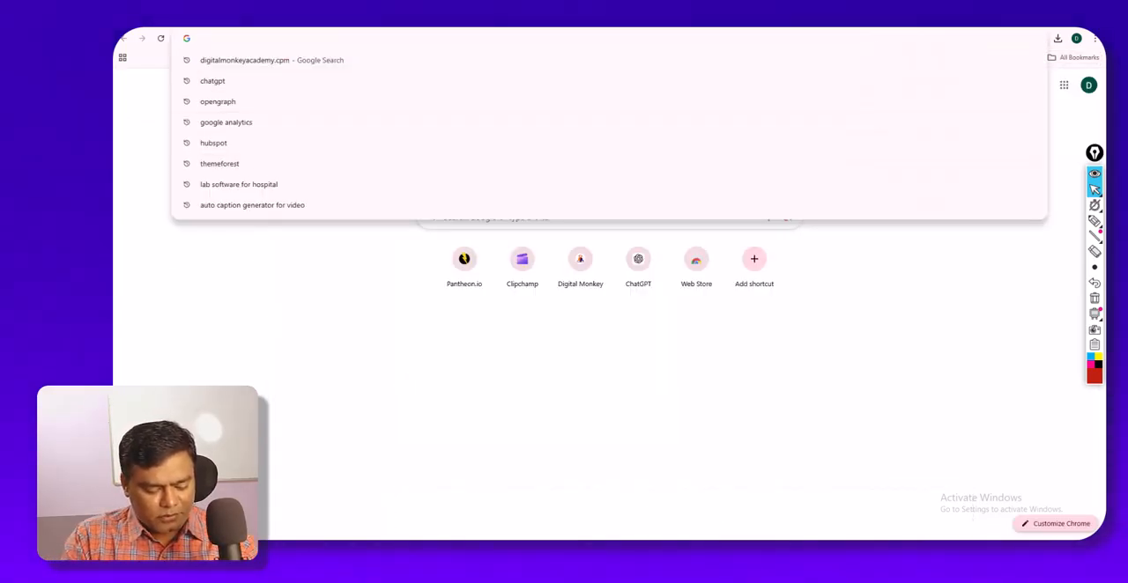
type("what font")
key("Down")
key("Down")
key("Return")
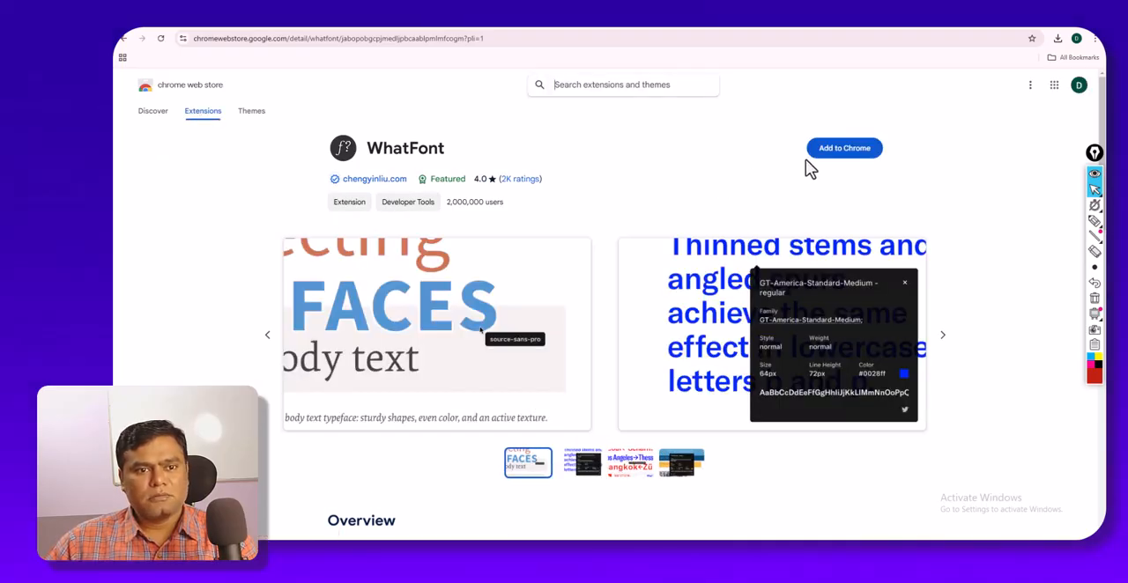
left_click(820, 157)
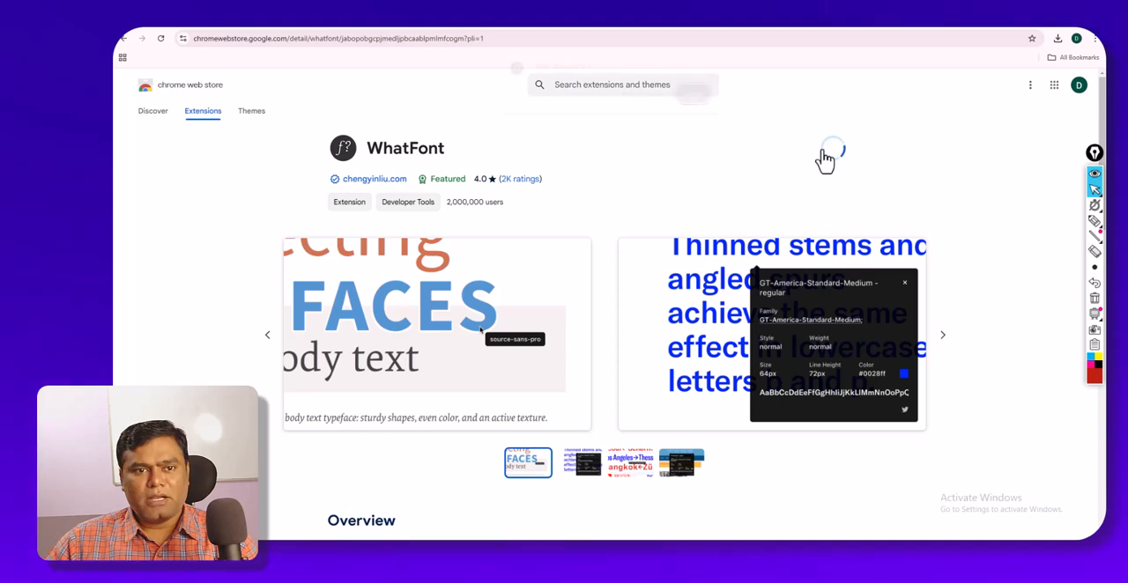
left_click(660, 98)
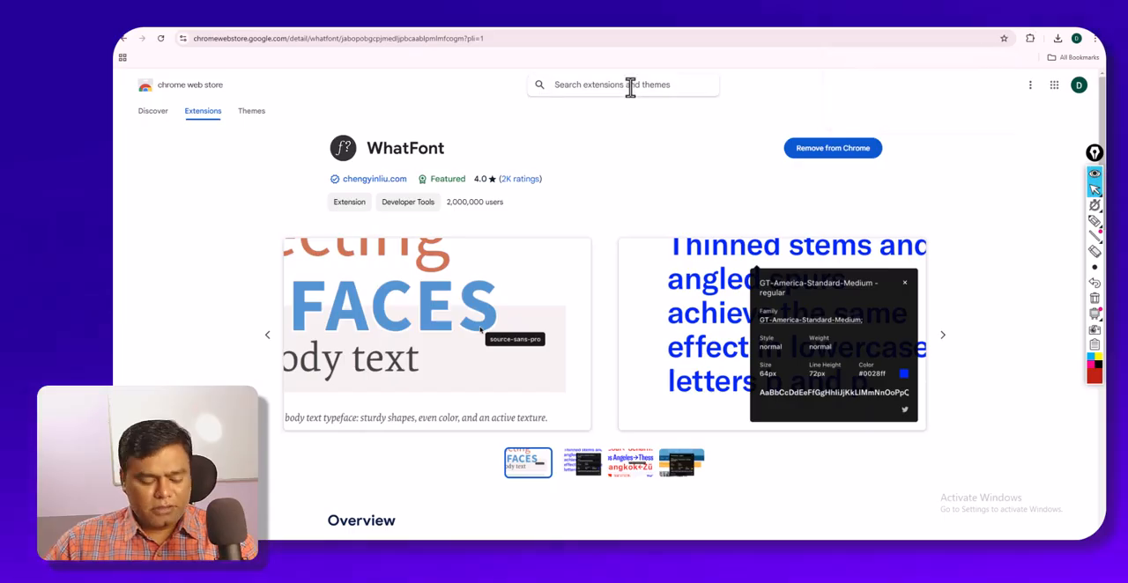
- Search the Chrome Web Store for a color tool and add the ColorZilla extension to Chrome
type("colr")
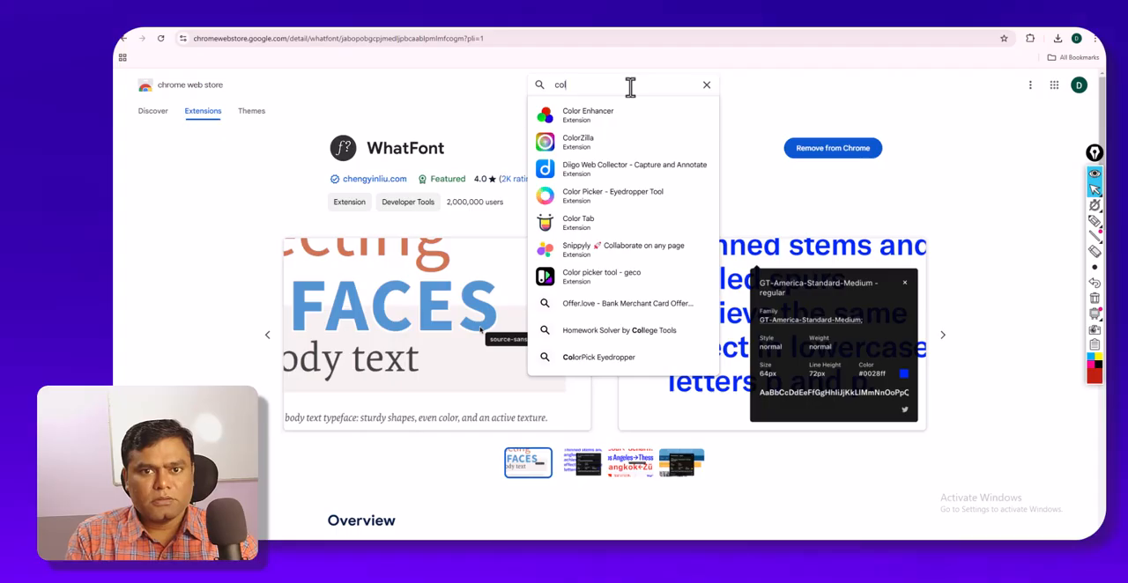
left_click(601, 141)
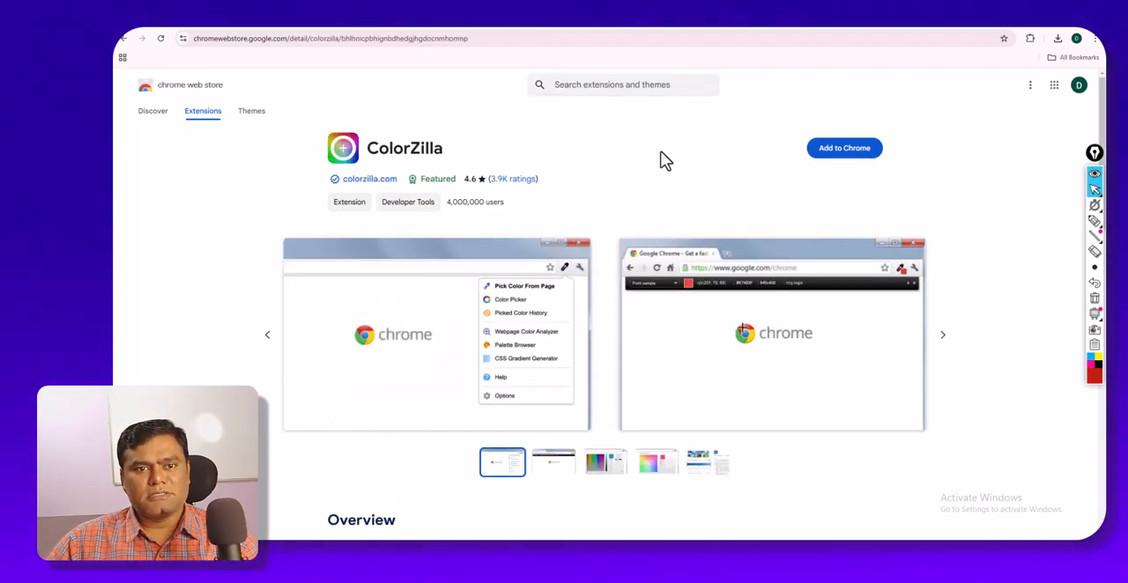
left_click(836, 151)
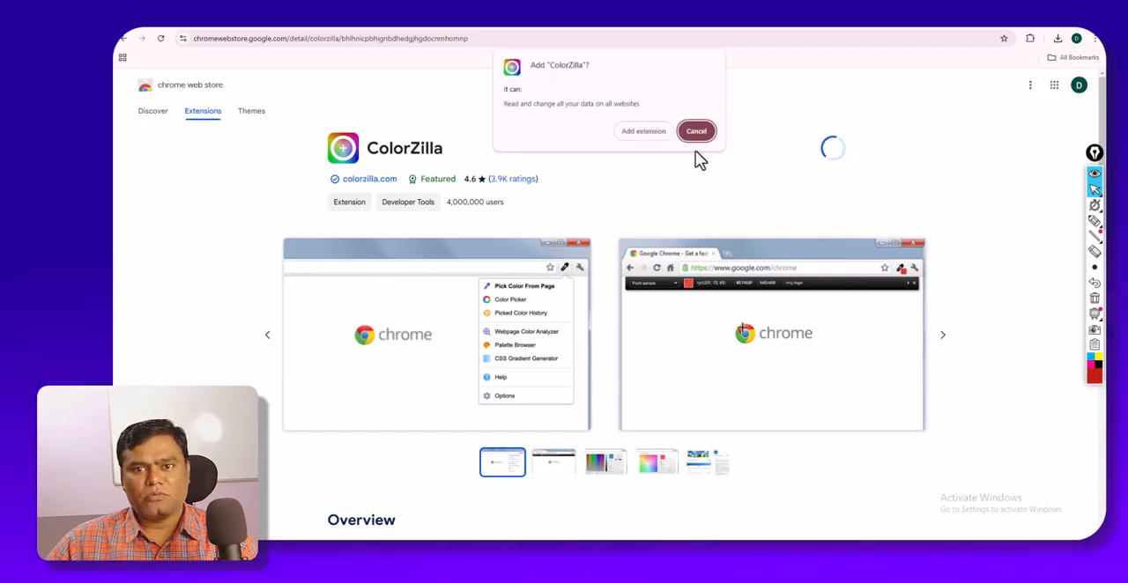
left_click(664, 133)
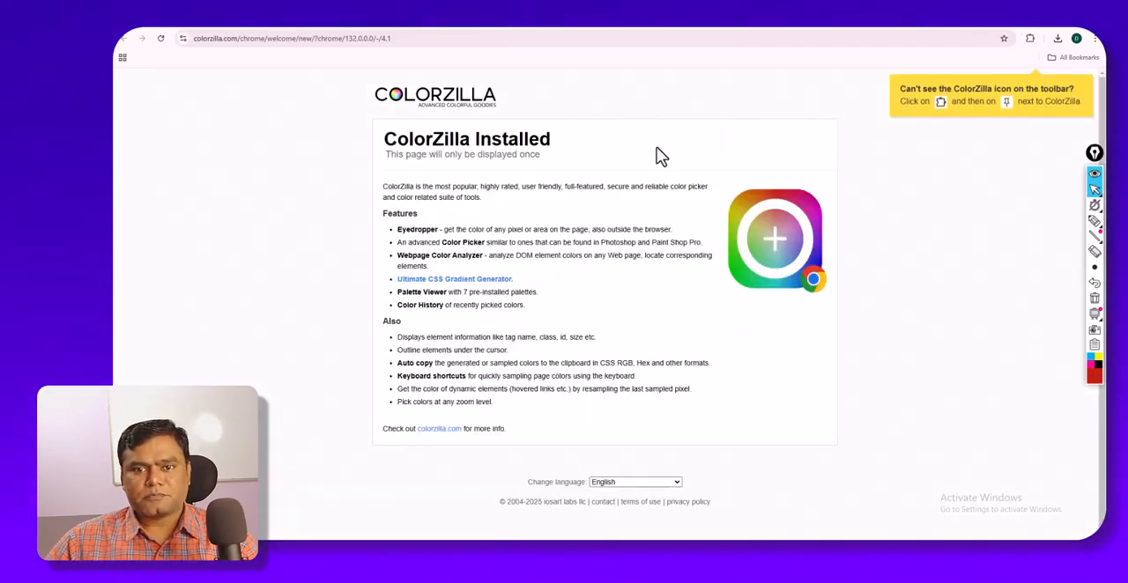
- Sample the orange of the Enroll Now button on the Digital Monkey Academy page with ColorZilla
left_click(332, 16)
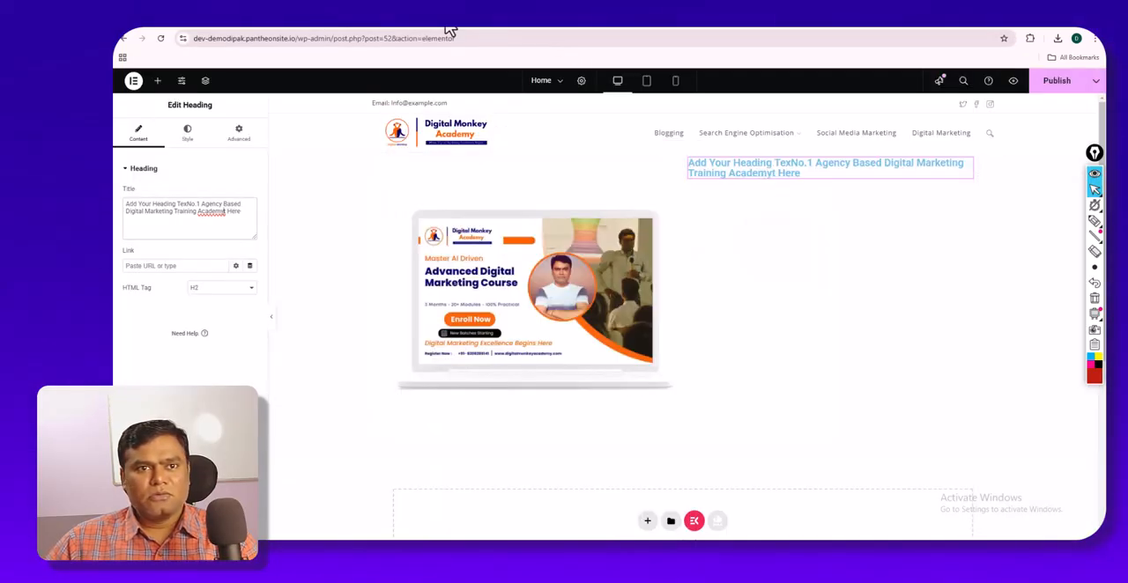
left_click(383, 21)
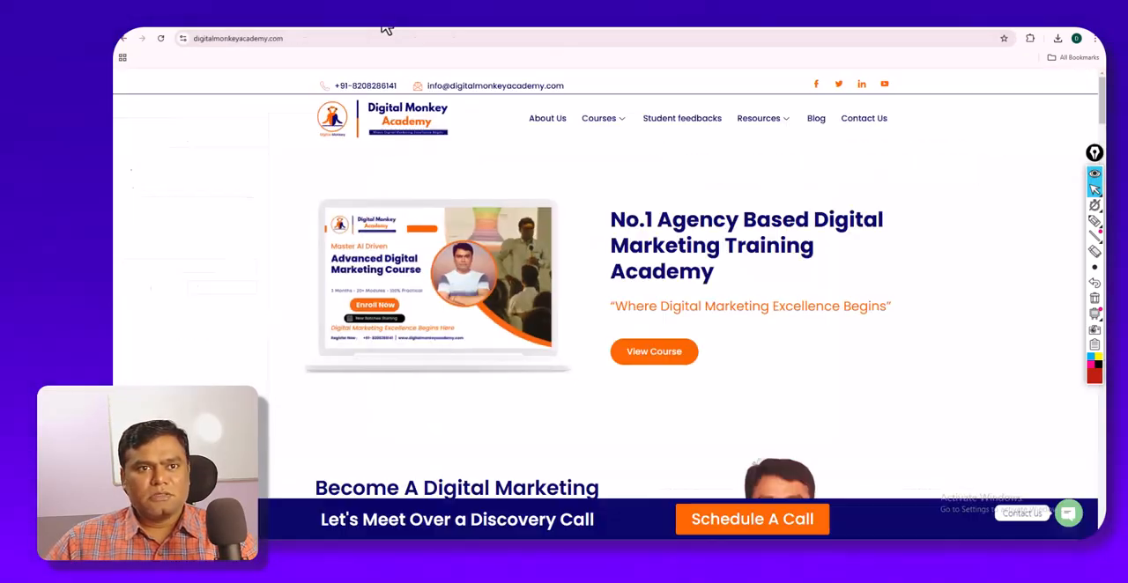
left_click(1030, 38)
left_click(956, 132)
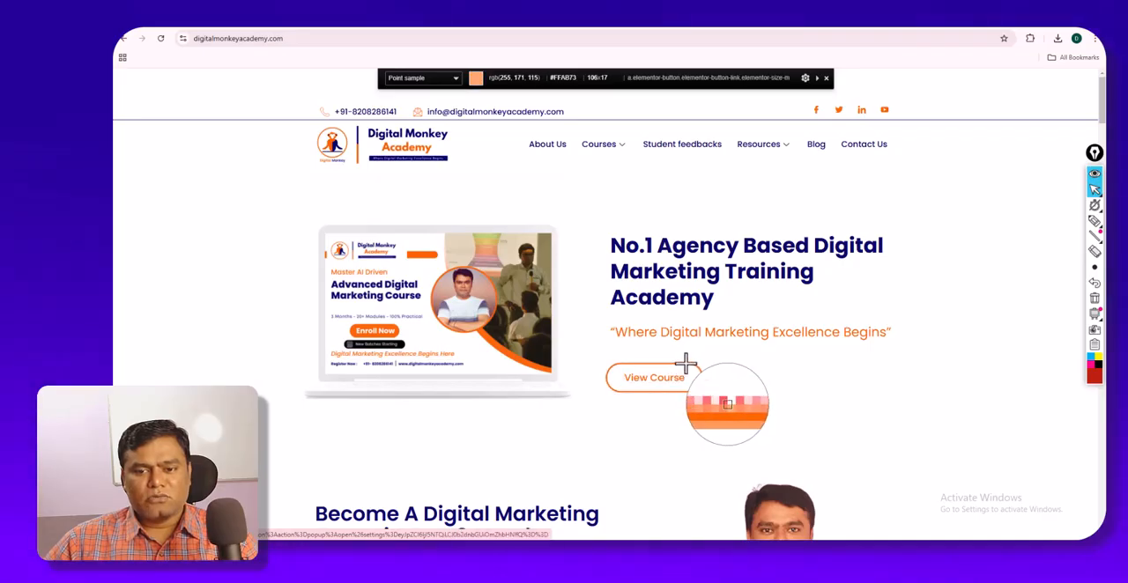
scroll(436, 254, "down", 3)
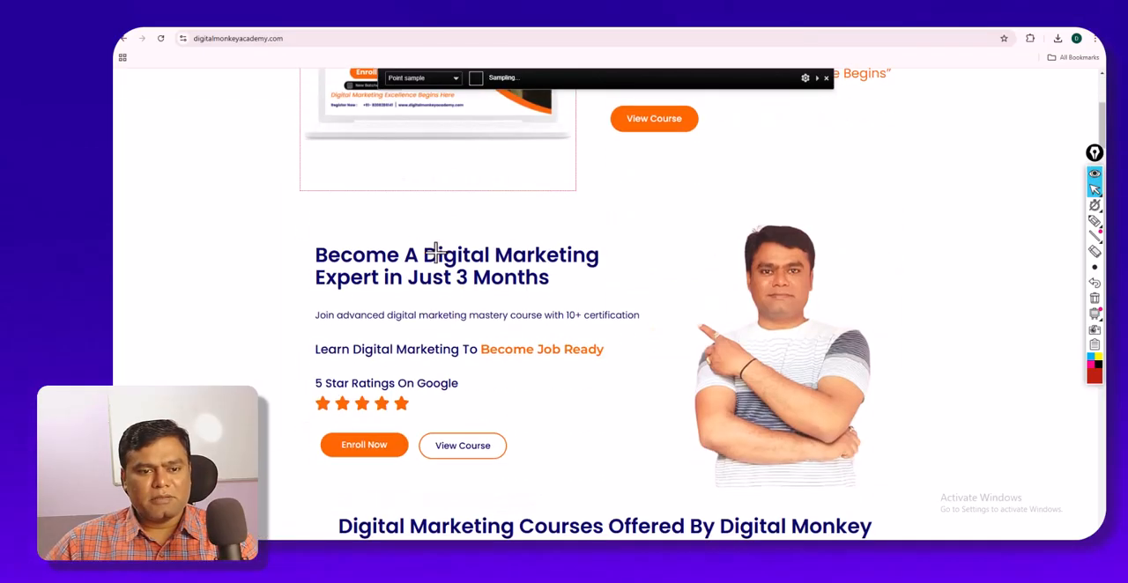
scroll(436, 254, "down", 2)
left_click(401, 294)
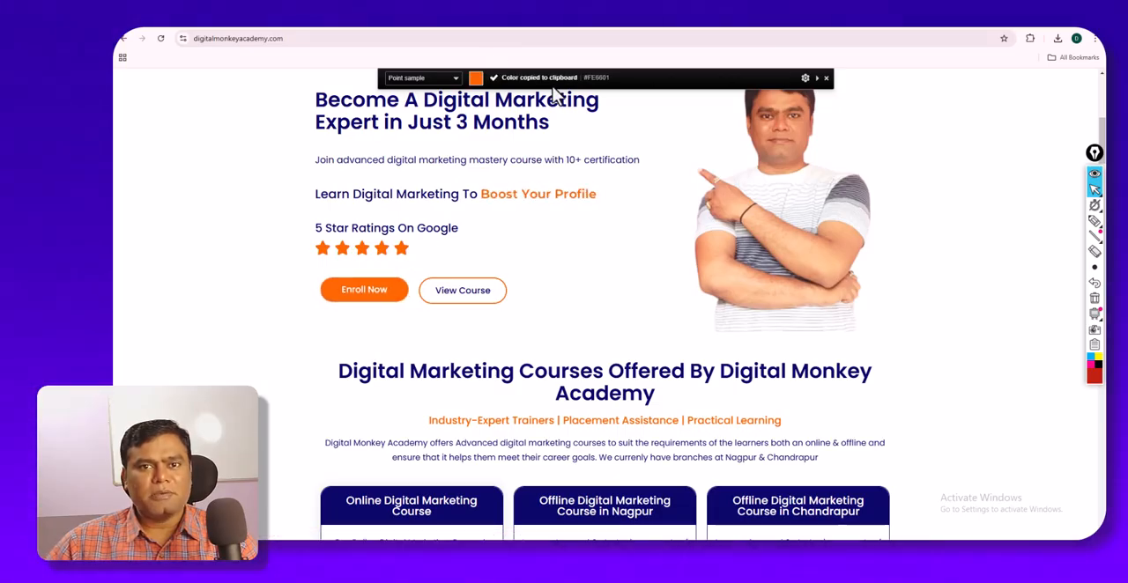
scroll(605, 88, "down", 1)
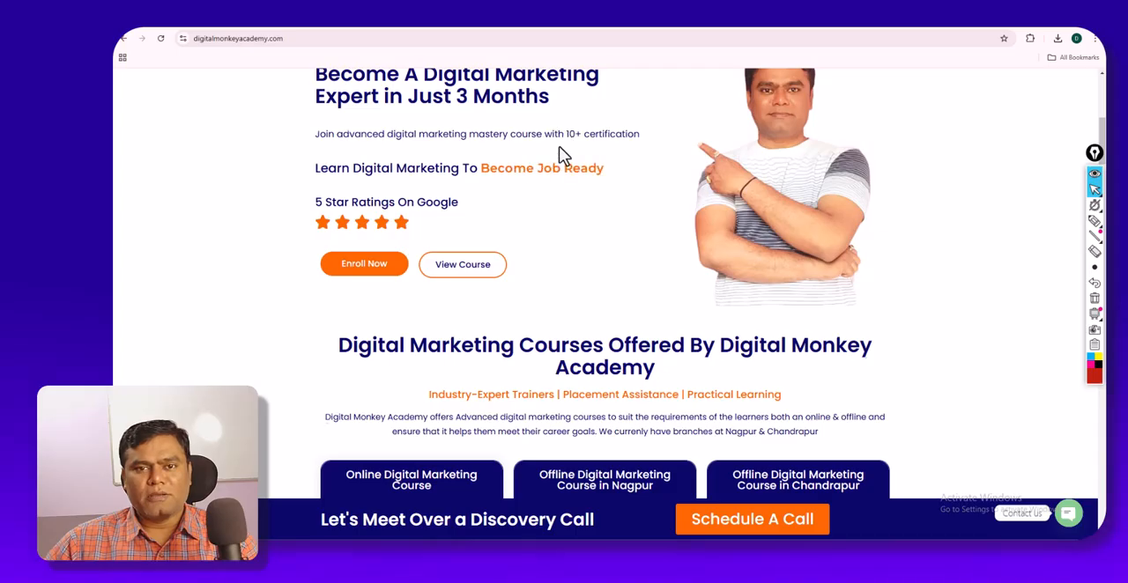
scroll(562, 150, "up", 5)
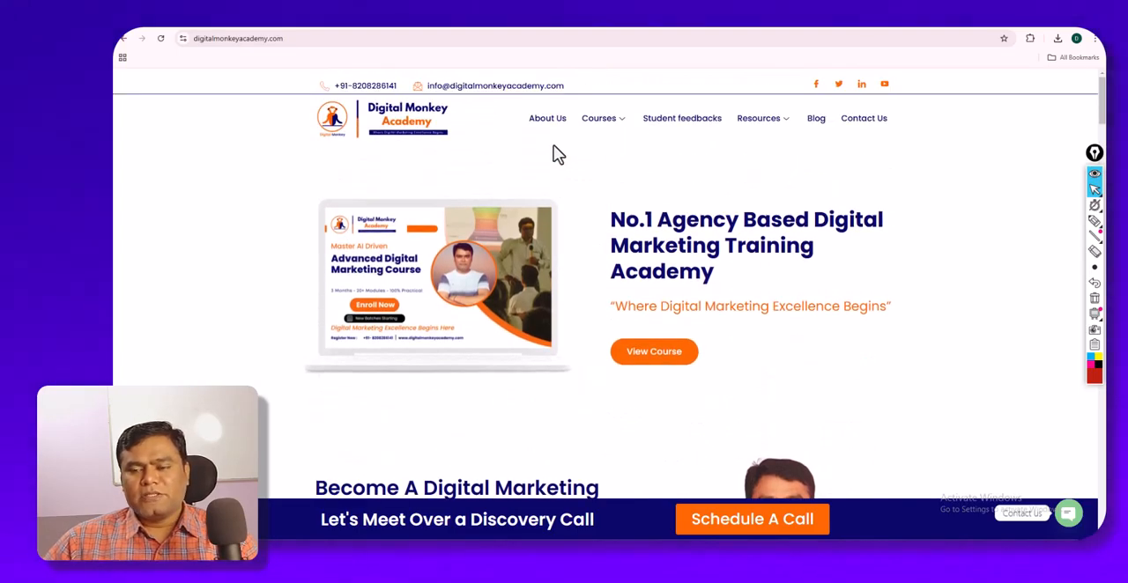
- Identify the font of the page's "No.1 Agency Based Digital Marketing Training Academy" heading with WhatFont, and exit WhatFont
left_click(1030, 39)
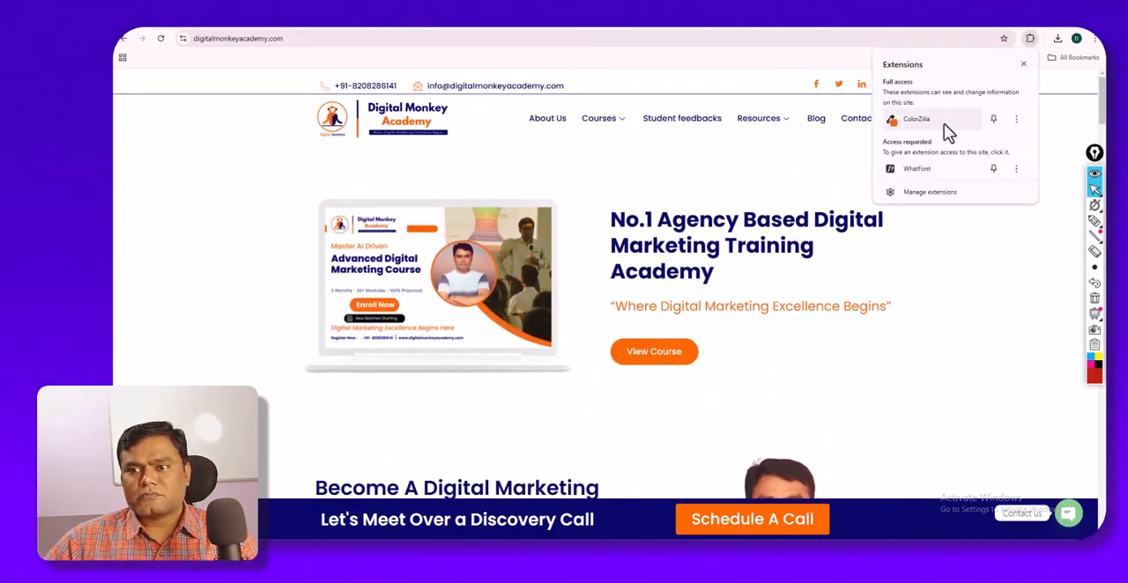
left_click(926, 170)
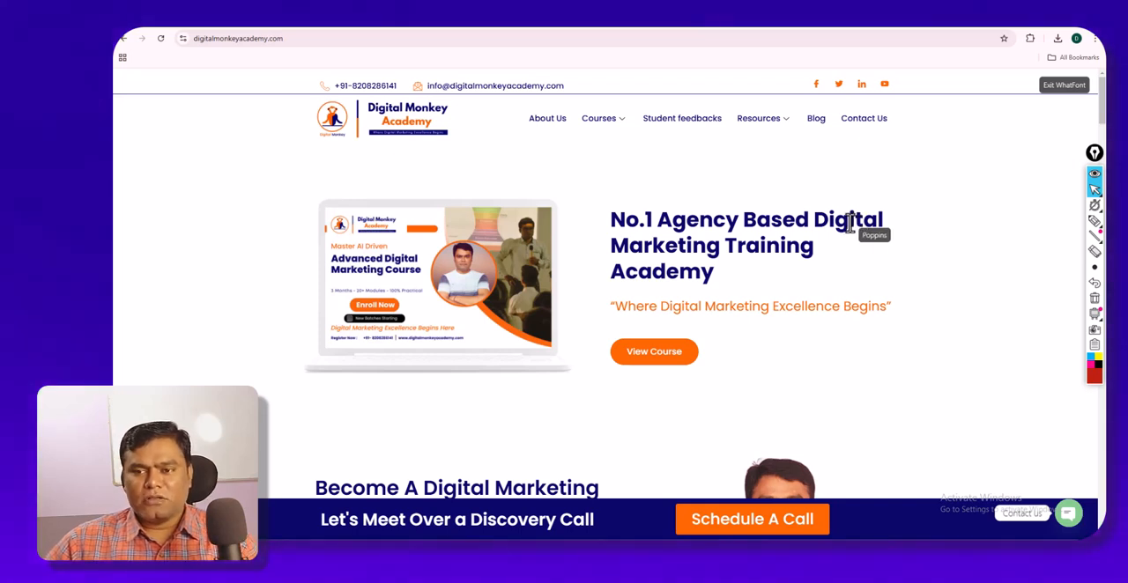
left_click(1056, 86)
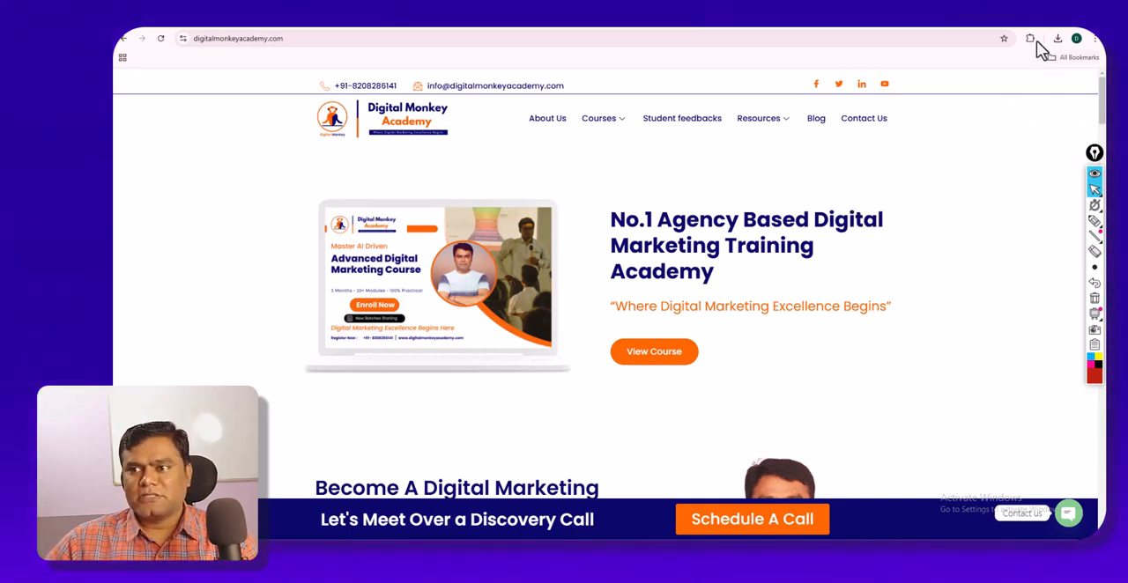
left_click(1031, 38)
left_click(947, 118)
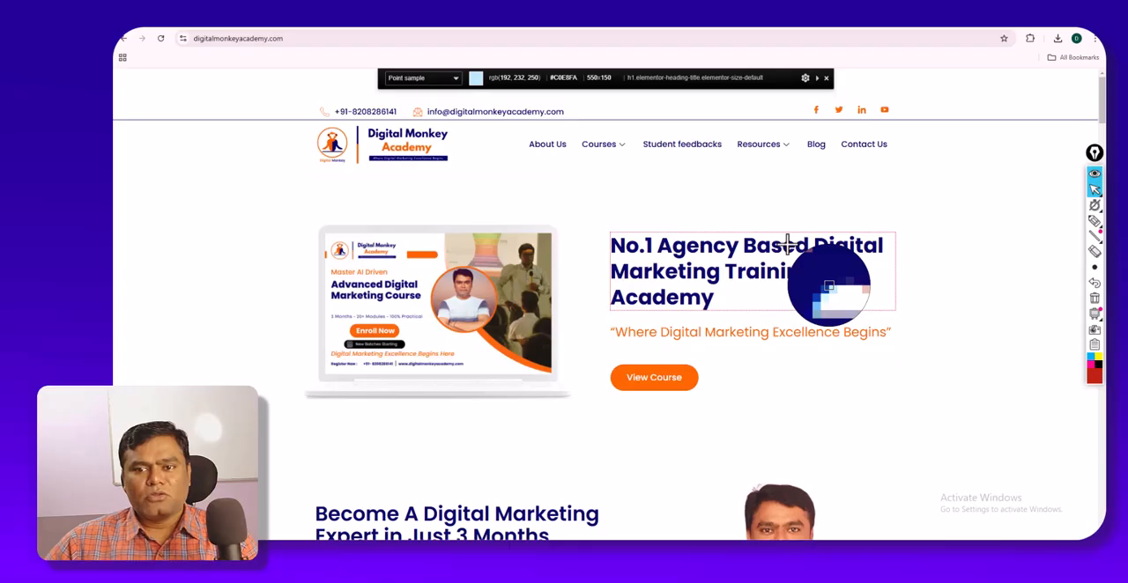
left_click(787, 244)
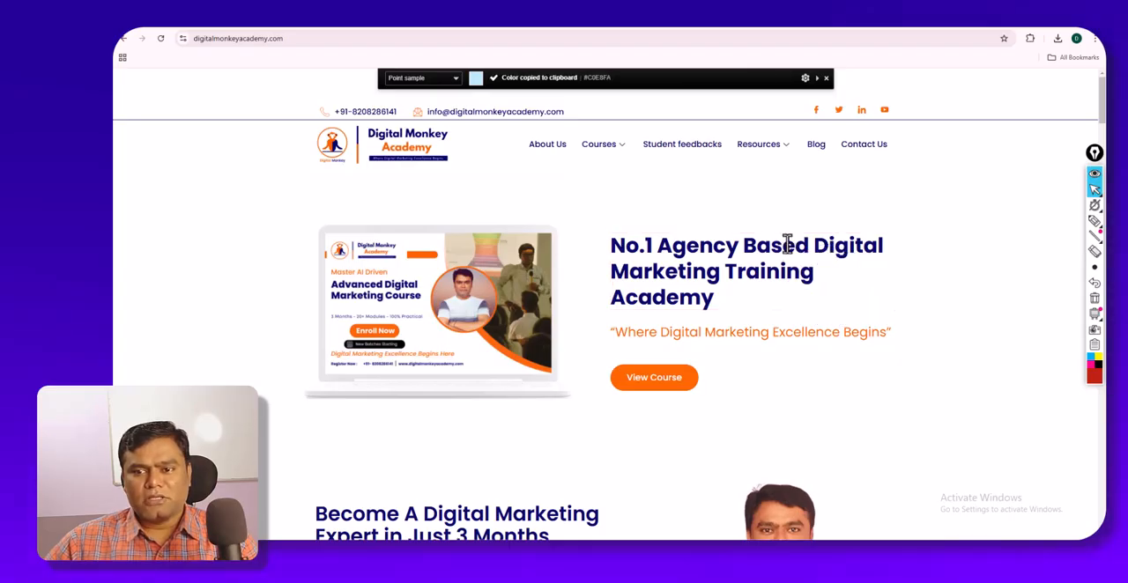
scroll(785, 247, "down", 1)
- Sample the dark blue inside the "No.1 Agency Based" heading's letters with ColorZilla and return to the Elementor editor
left_click(1030, 38)
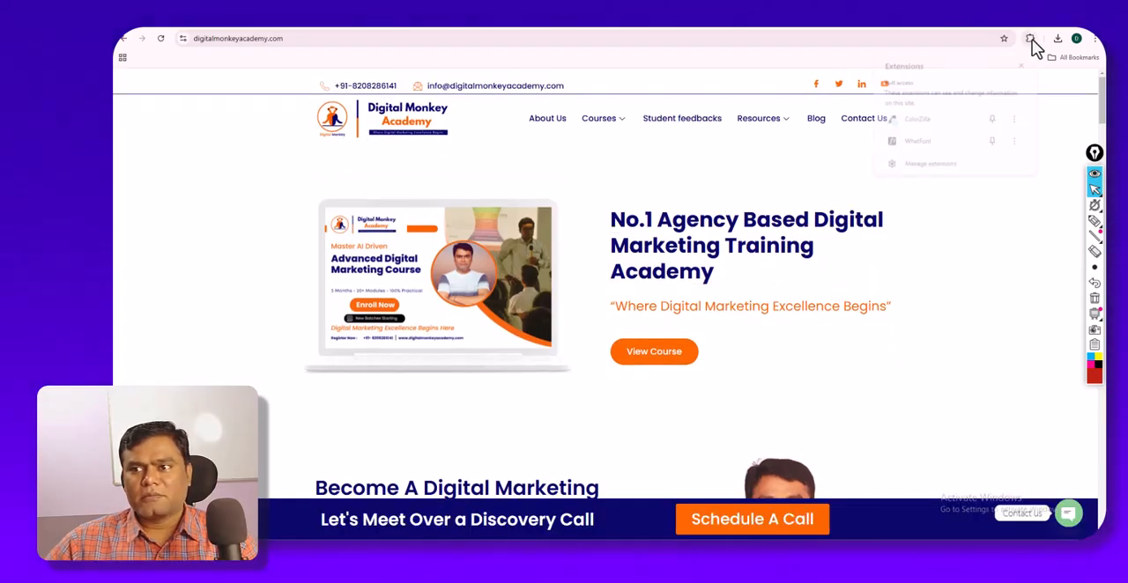
left_click(932, 123)
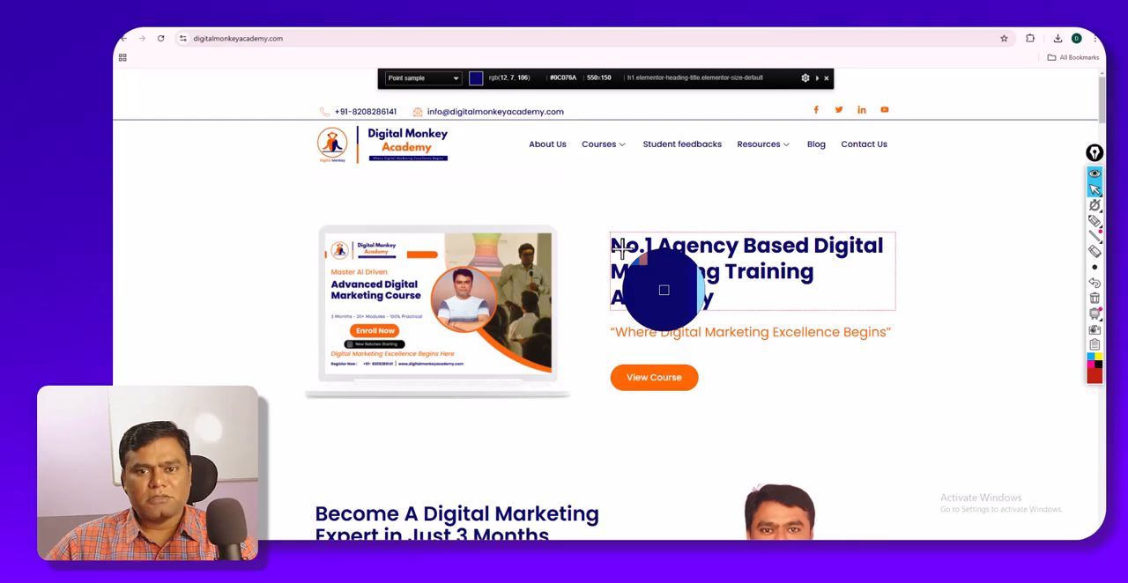
left_click(622, 250)
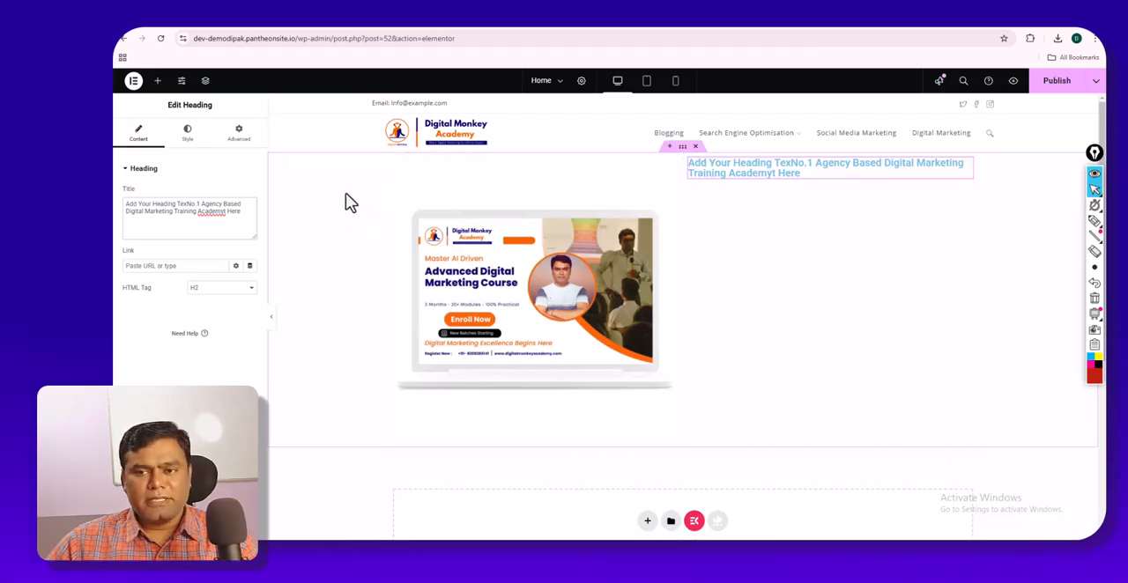
- Try the centre, right and justified alignments on the Heading widget, and set its alignment to left
left_click(188, 136)
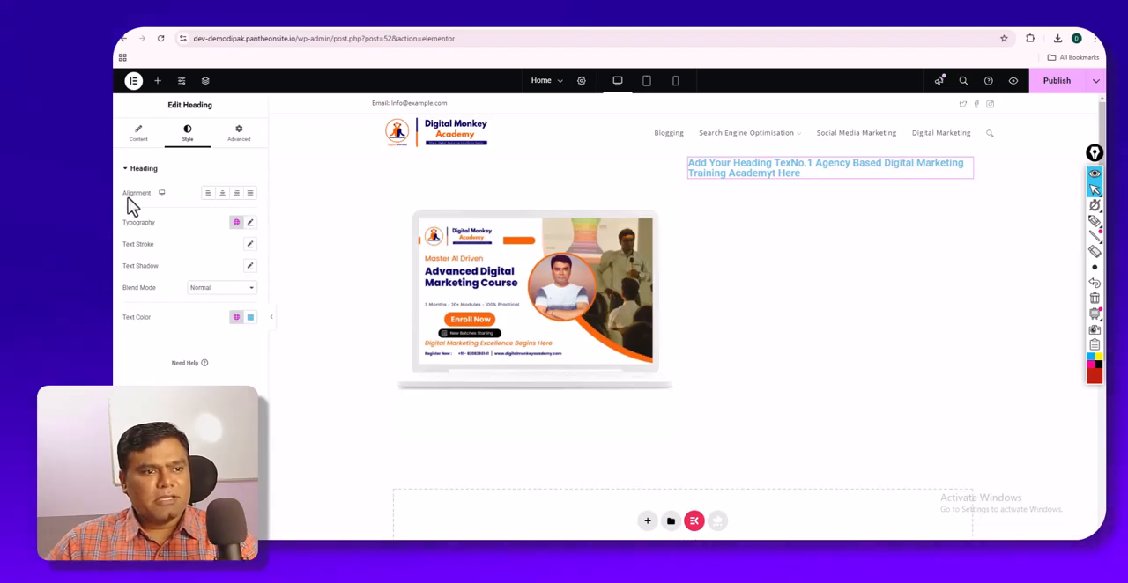
left_click(224, 194)
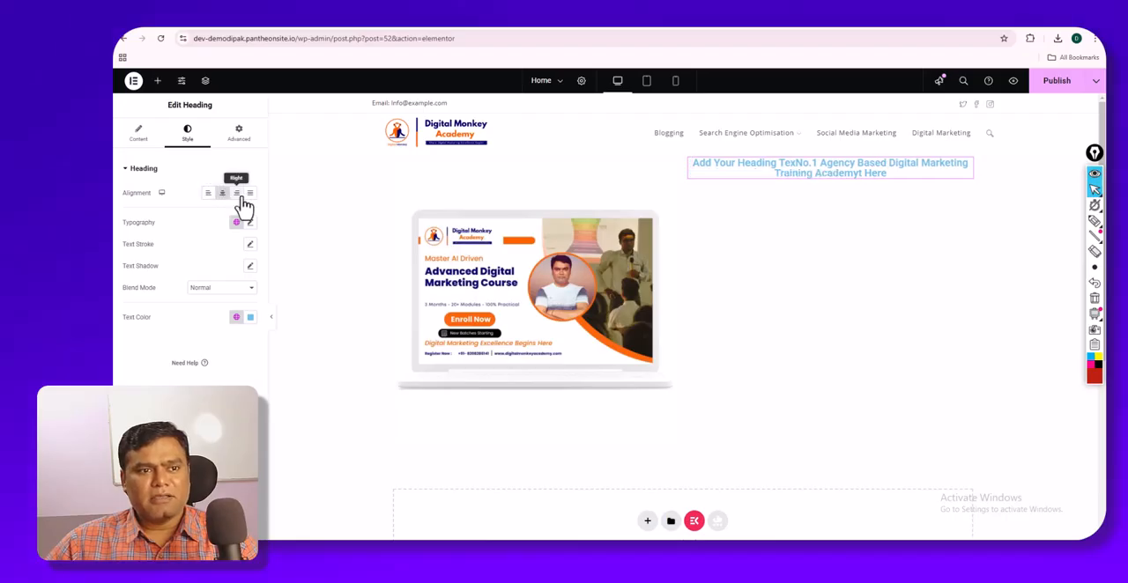
left_click(238, 194)
left_click(251, 195)
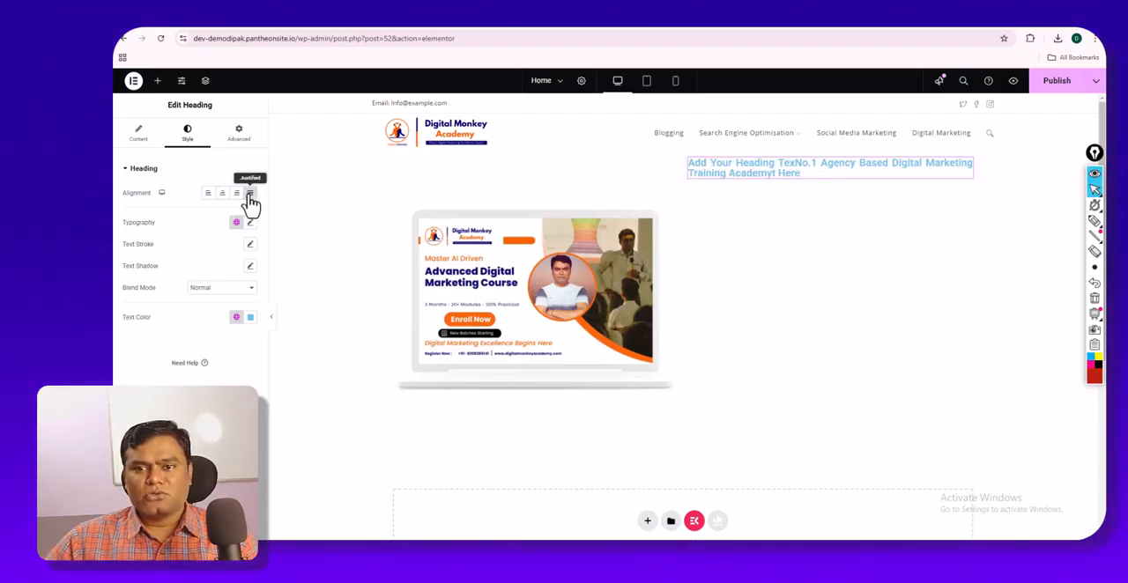
left_click(208, 194)
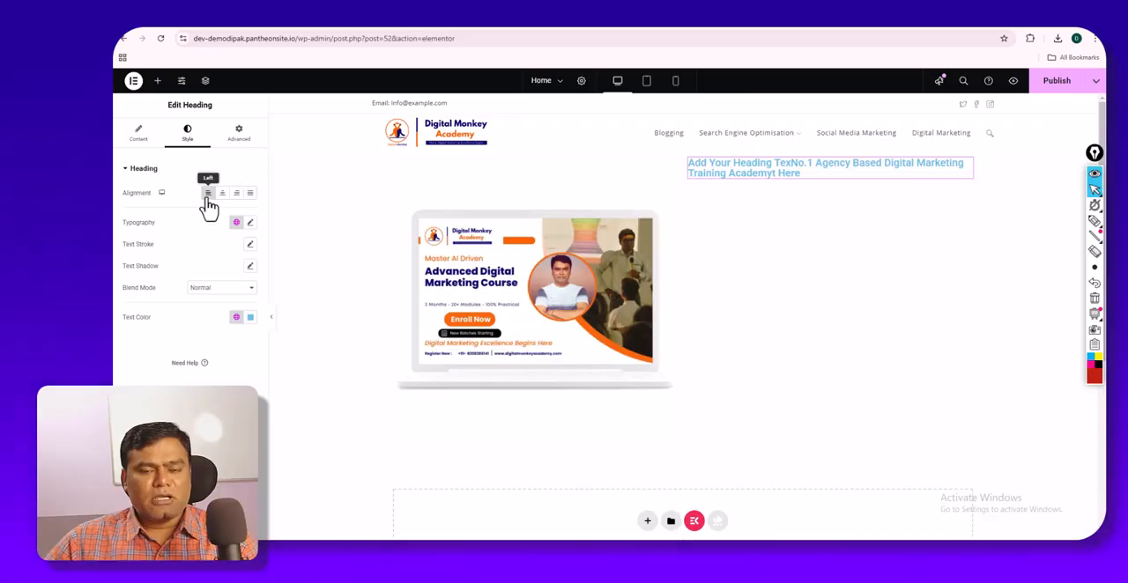
- Set the heading's typography to the Poppins font family at a size of 37 px
left_click(250, 226)
left_click(220, 275)
type("popp")
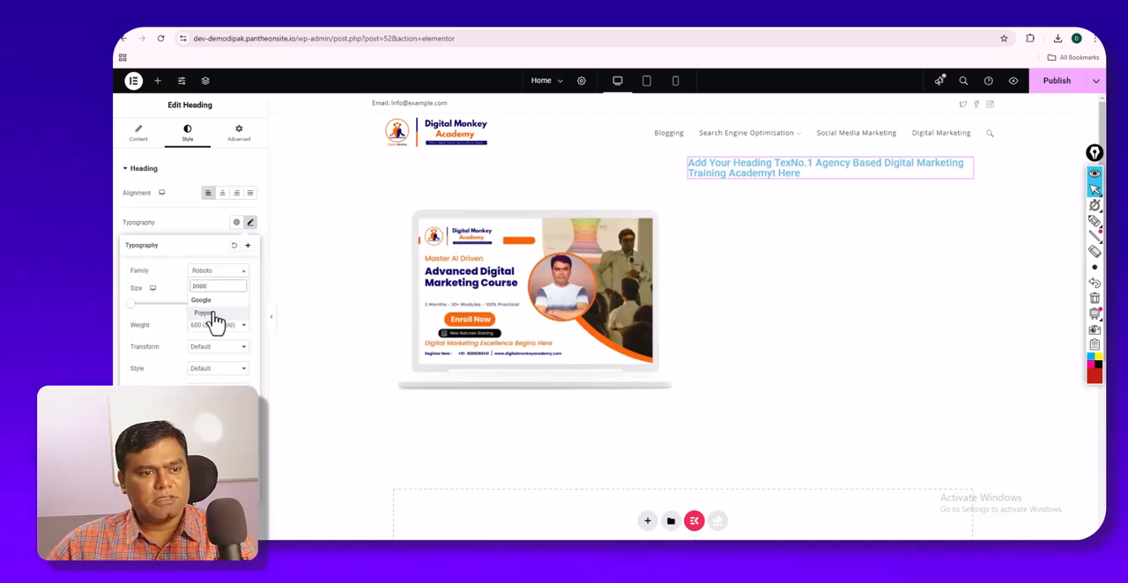
left_click(213, 314)
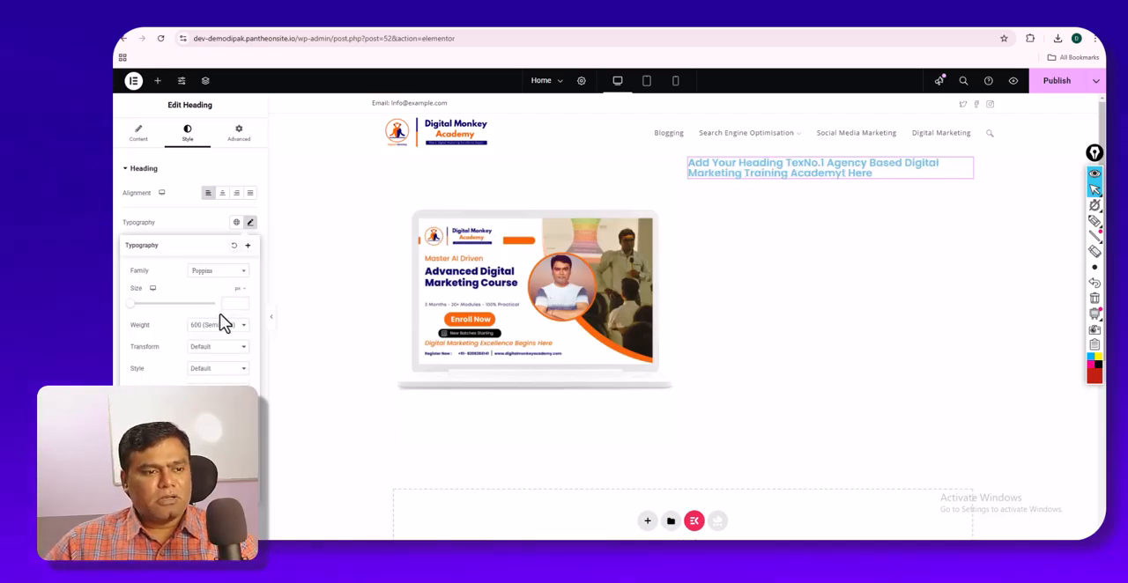
left_click_drag(132, 313, 149, 323)
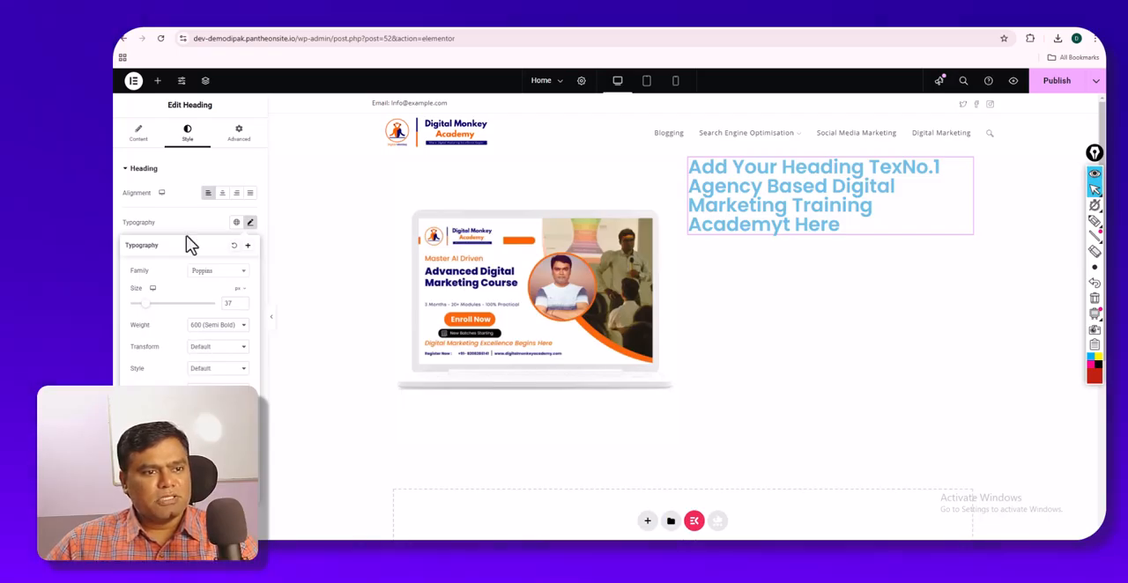
left_click(186, 235)
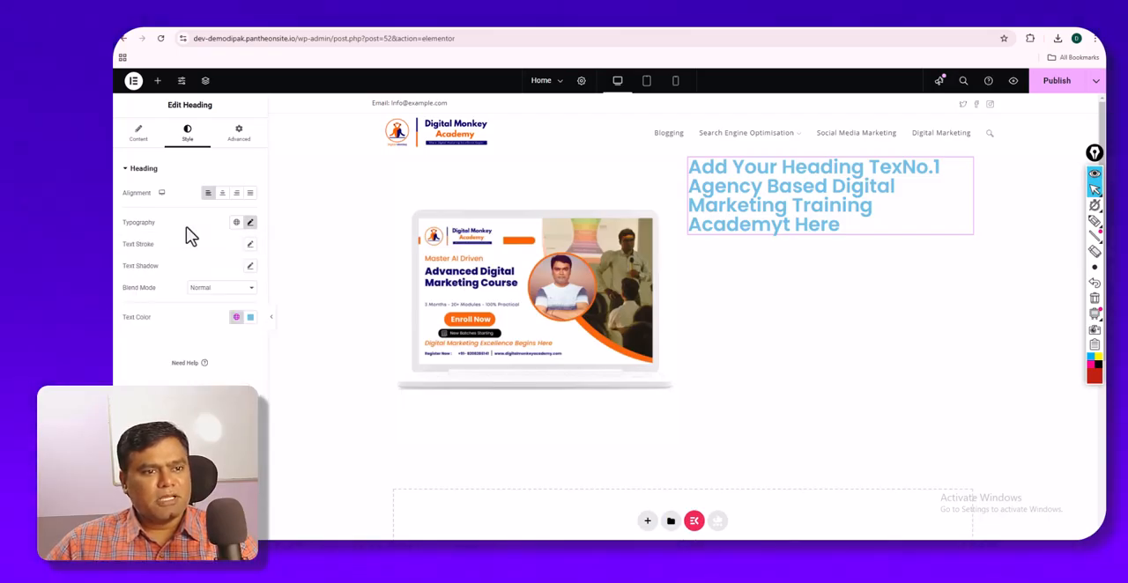
- Apply the copied dark blue as the heading's text color and create a global color from it named "New Global Color Blue"
left_click(249, 318)
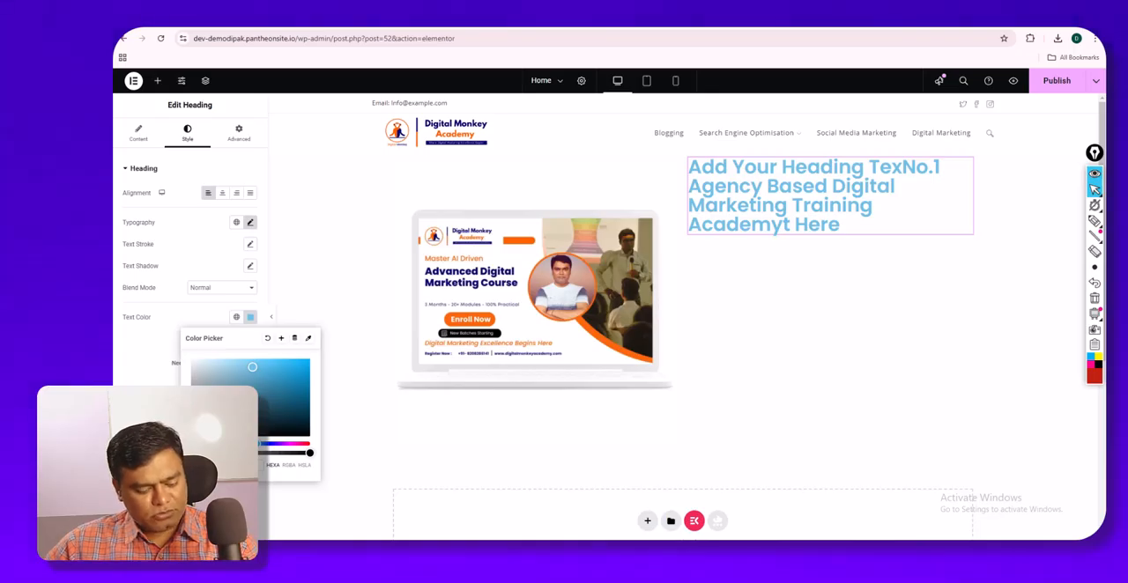
key("ctrl+v")
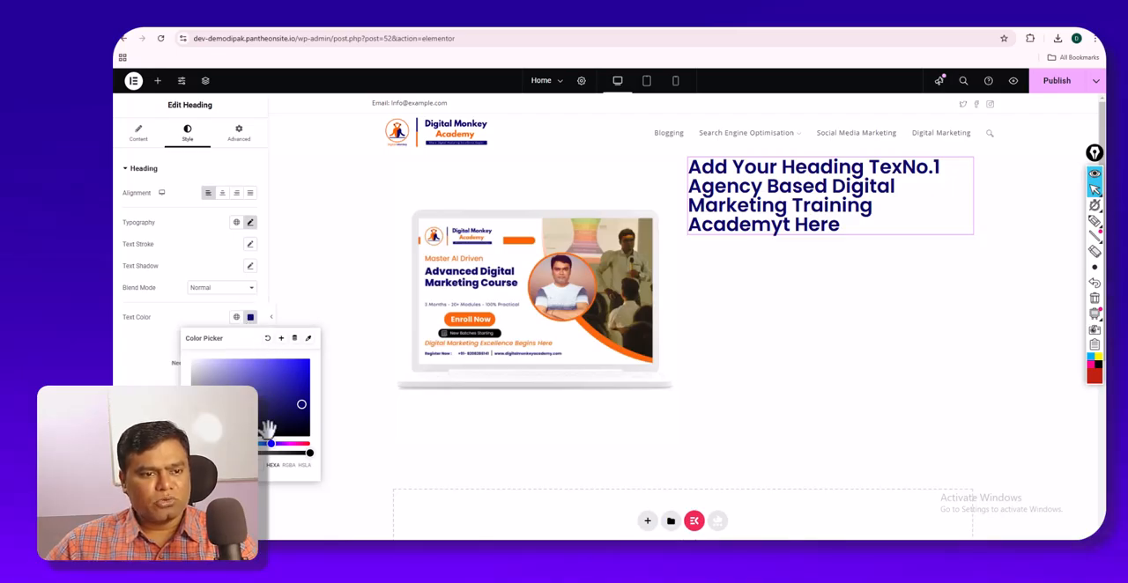
left_click(281, 340)
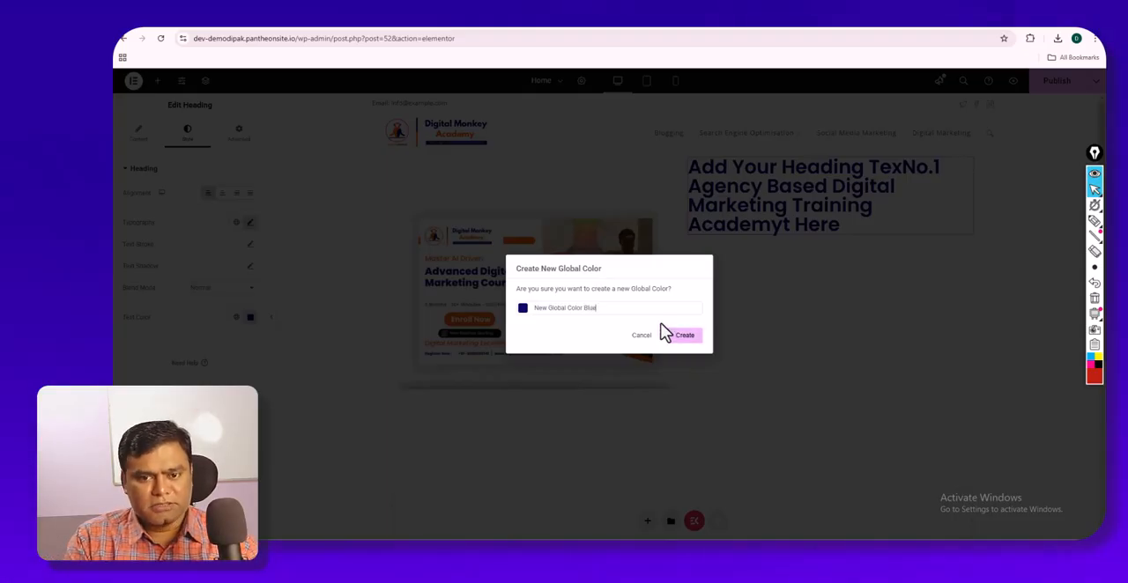
left_click(689, 337)
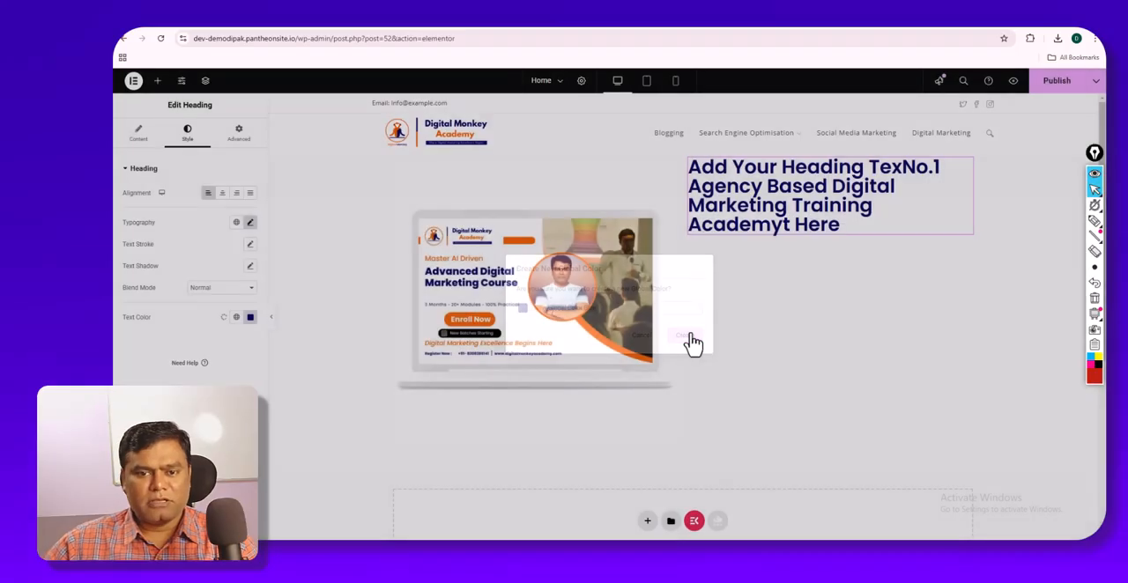
- Return to the Digital Monkey Academy page and copy the orange of the laptop image's Enroll Now button with ColorZilla
left_click(962, 28)
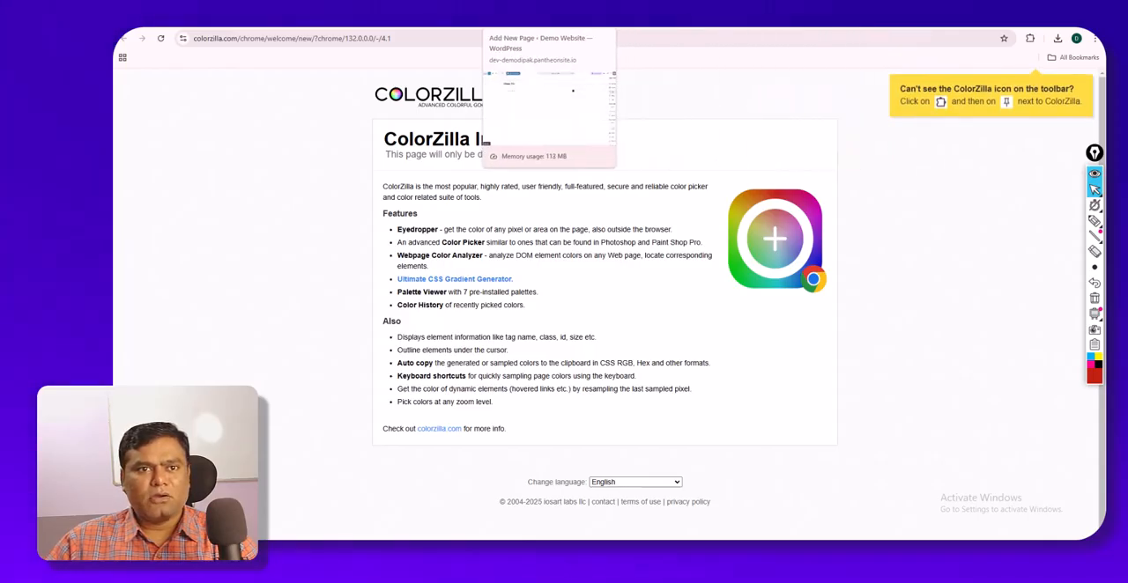
left_click(408, 30)
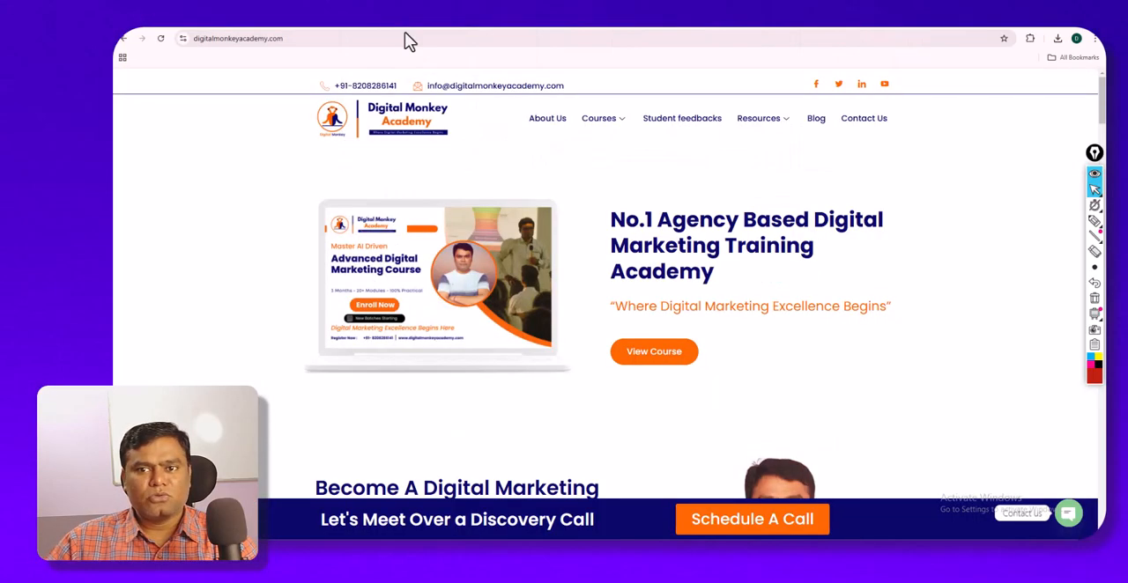
left_click(1029, 37)
left_click(884, 118)
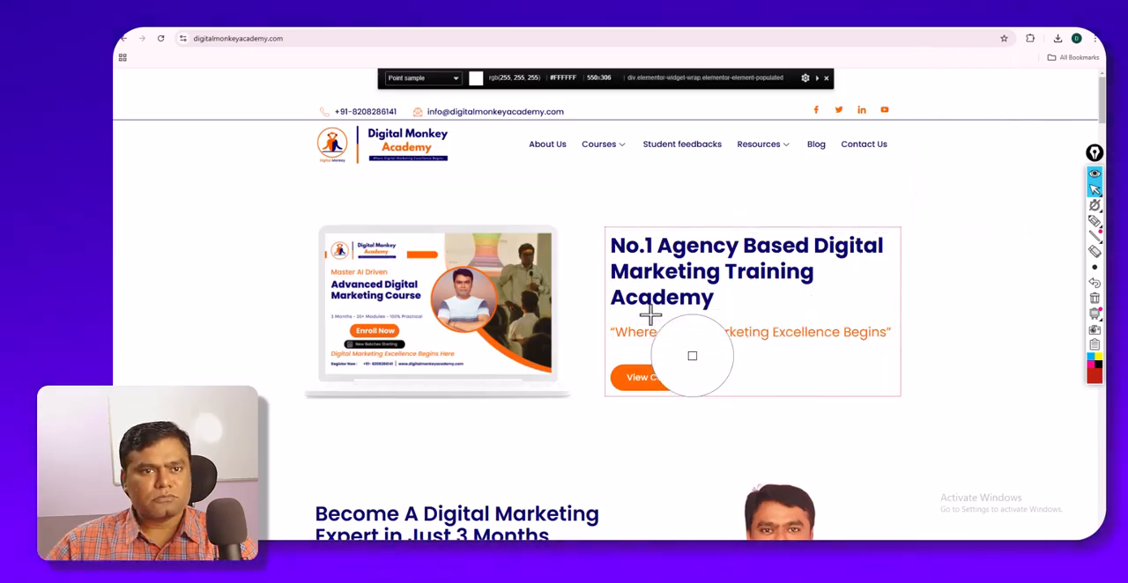
left_click(371, 327)
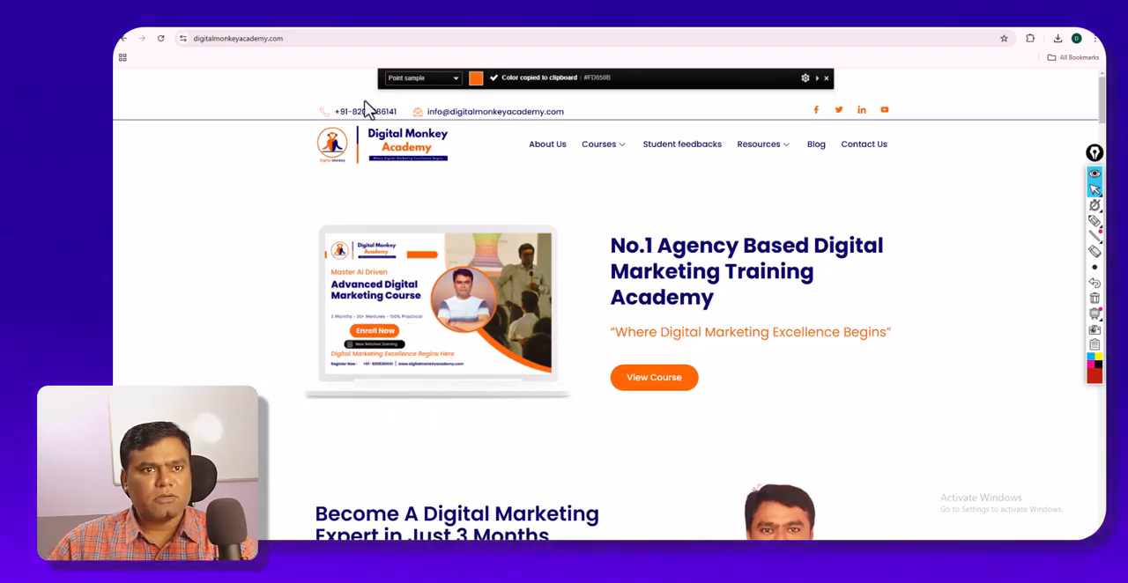
- Apply the copied orange as the heading's text color in the Elementor editor and create a new global color from it
left_click(336, 18)
left_click(238, 319)
left_click(251, 318)
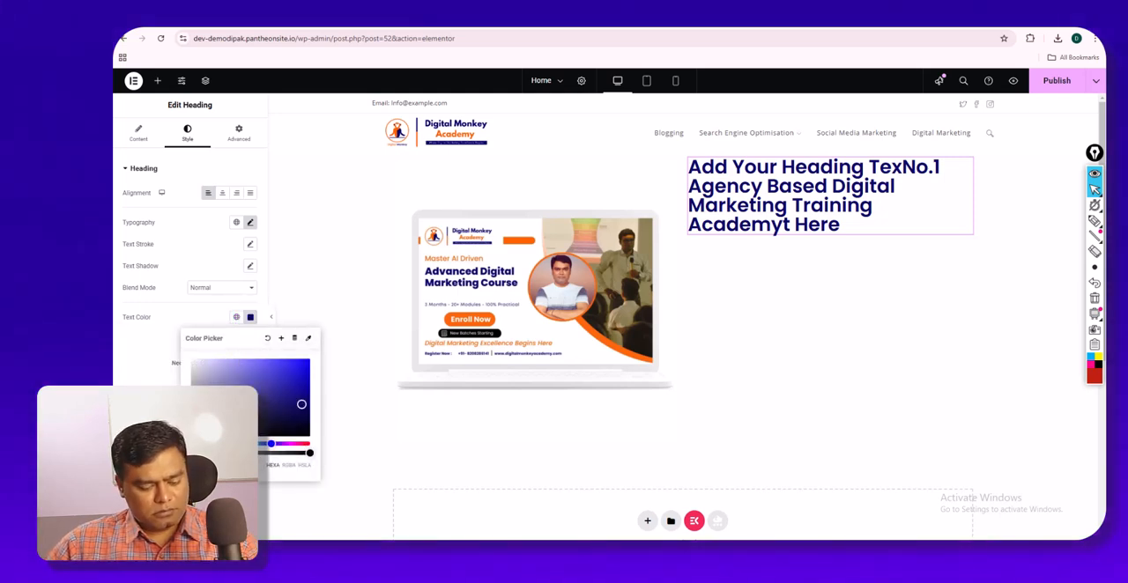
key("ctrl+v")
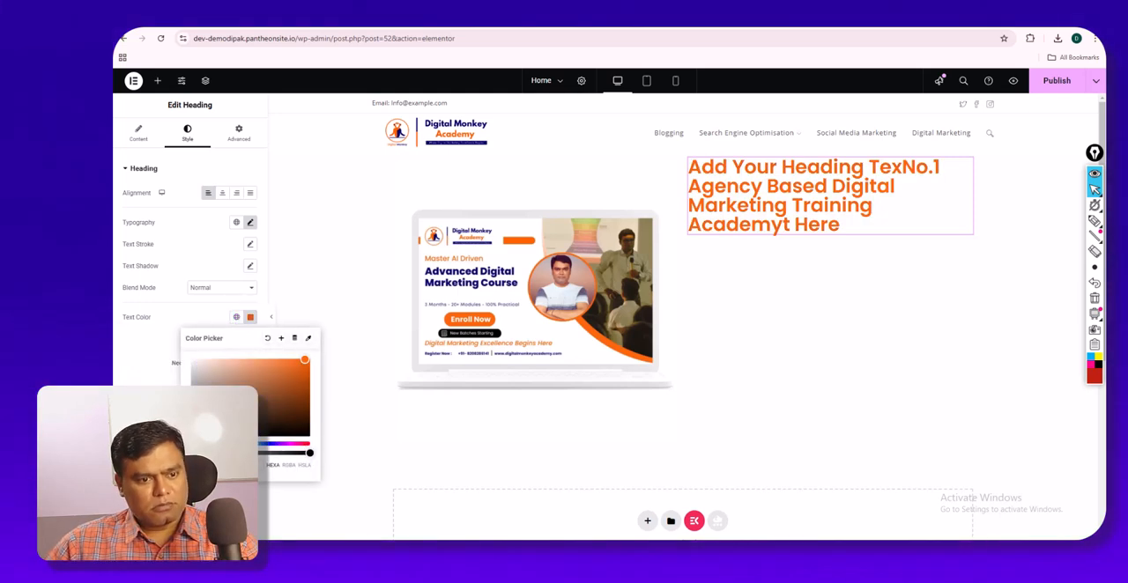
left_click(281, 341)
type("Orange")
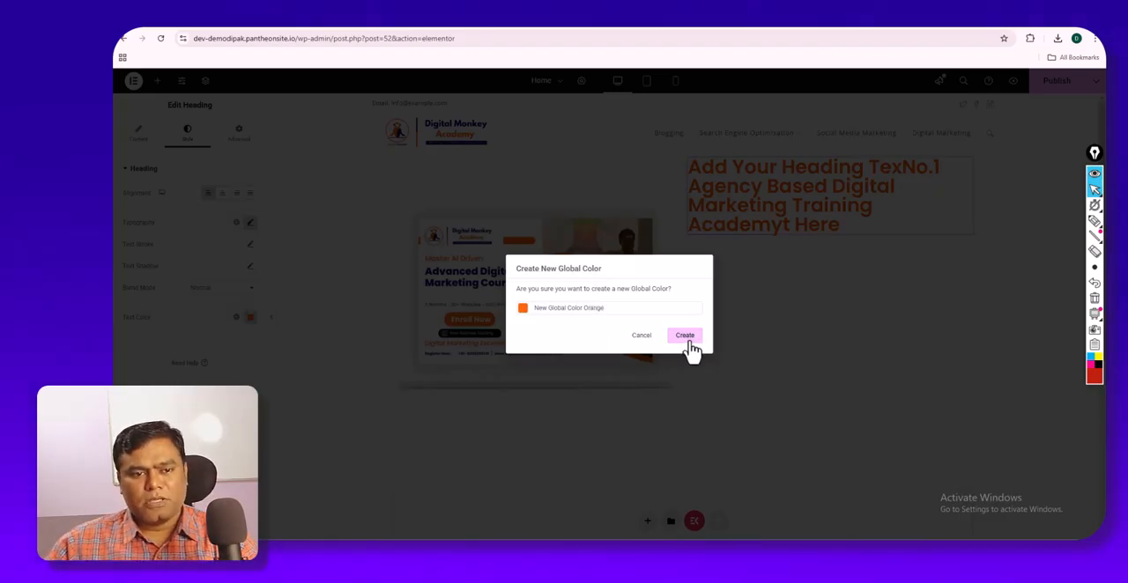
left_click(687, 338)
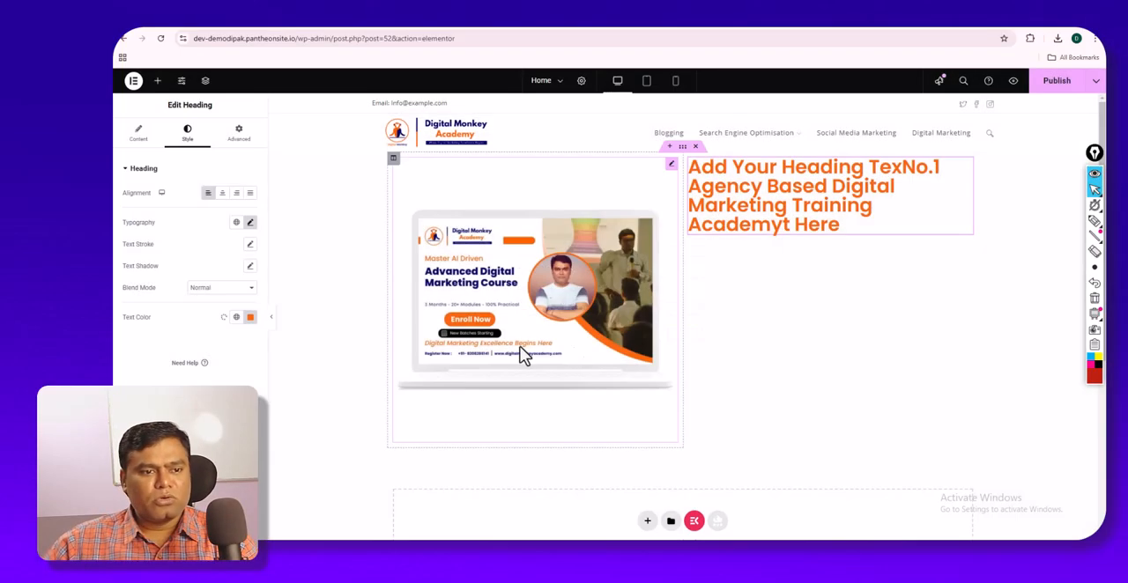
left_click(236, 319)
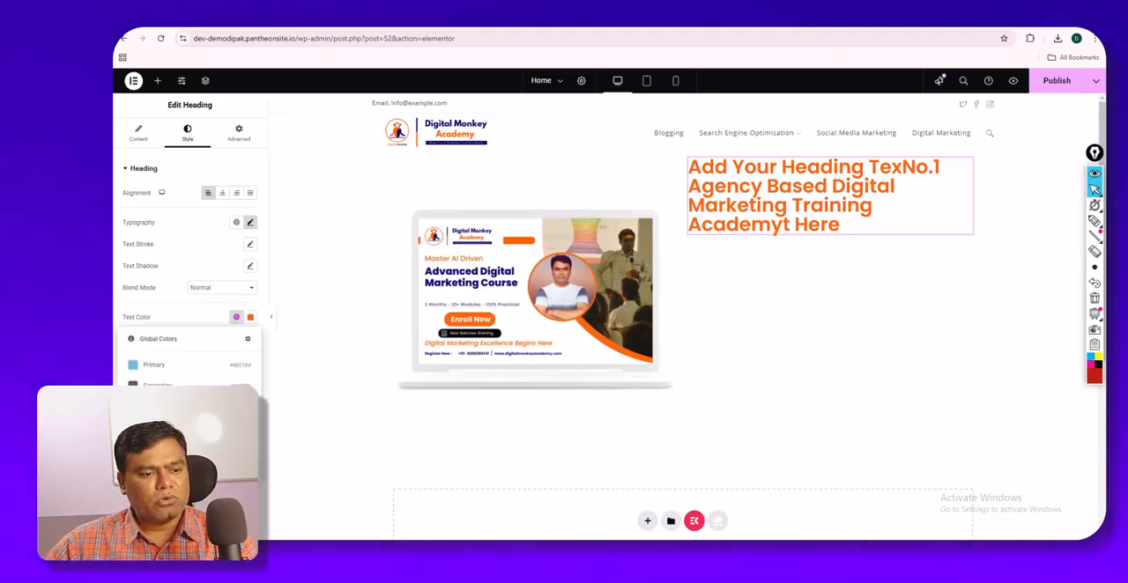
left_click(187, 314)
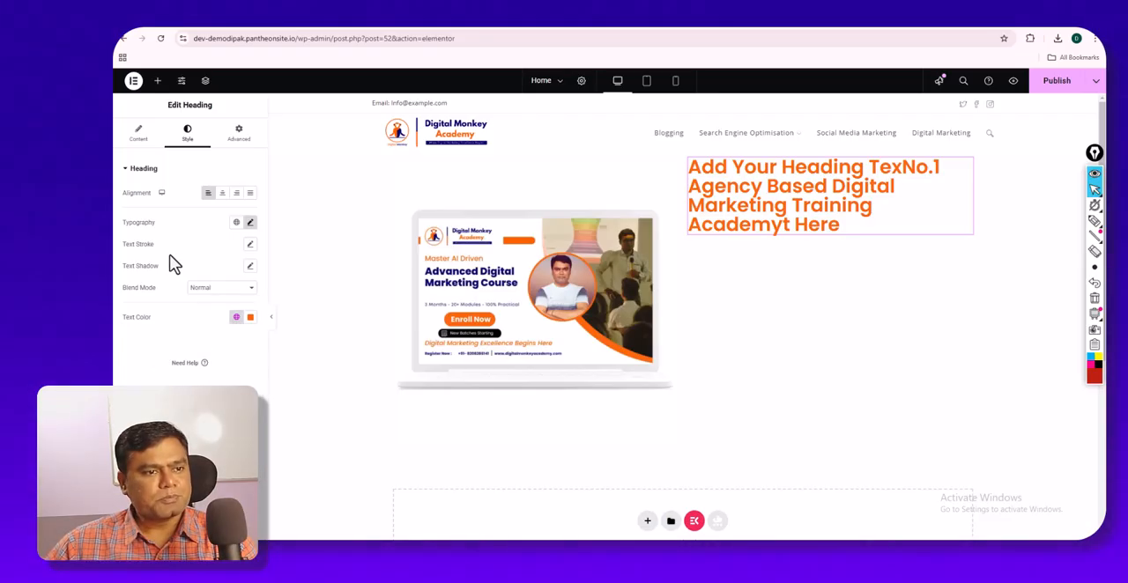
- Set the heading's font weight to 700 (Bold)
left_click(249, 223)
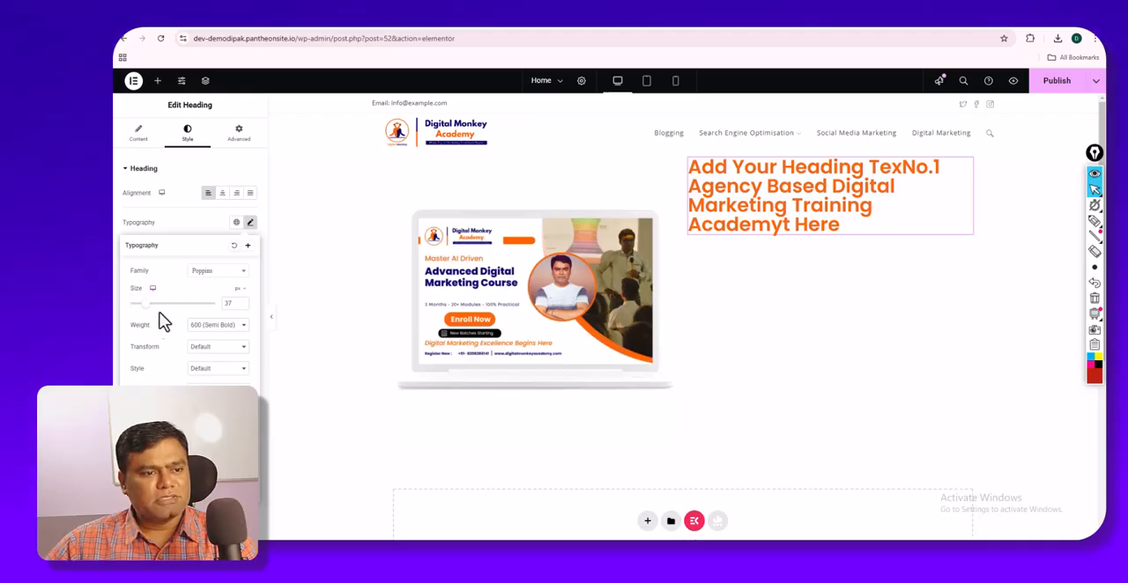
left_click(208, 327)
left_click(208, 413)
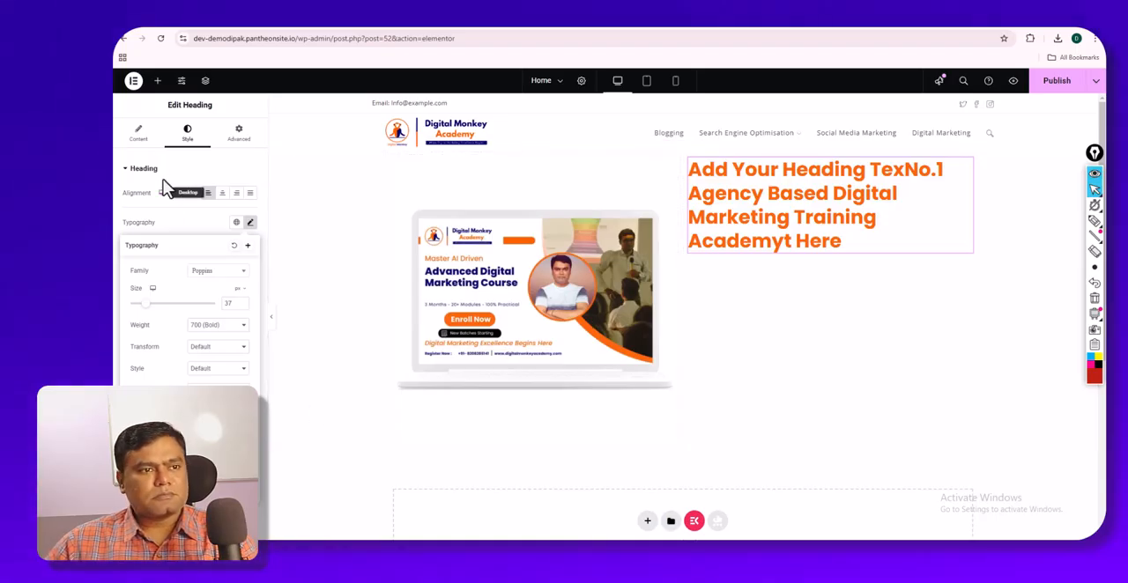
- Clear the garbled title text of the Heading widget completely
left_click(143, 139)
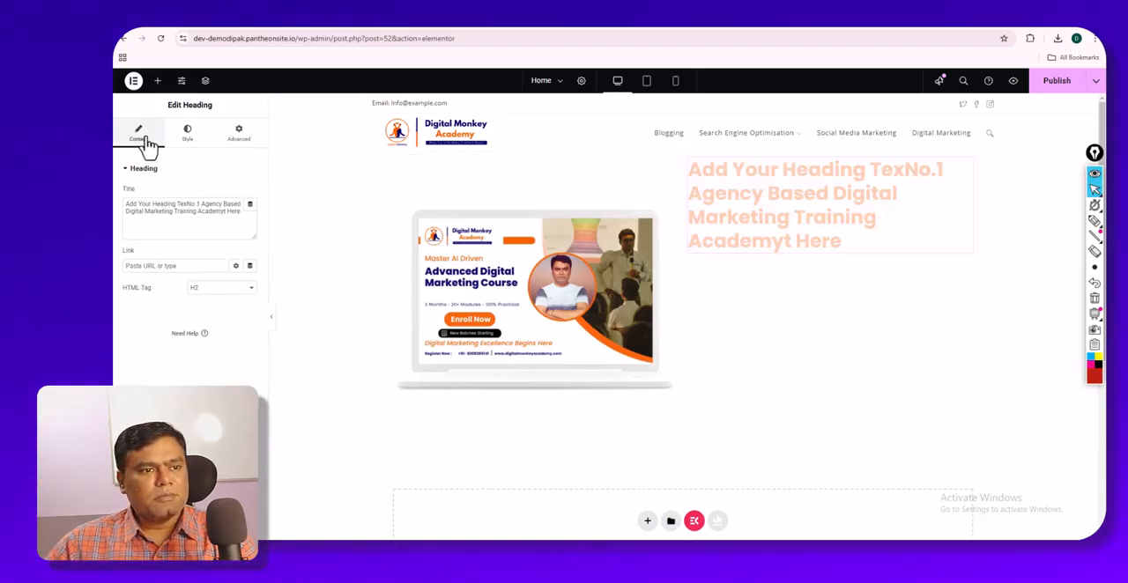
left_click(186, 203)
key("BackSpace")
key("BackSpace")
key("BackSpace")
key("BackSpace")
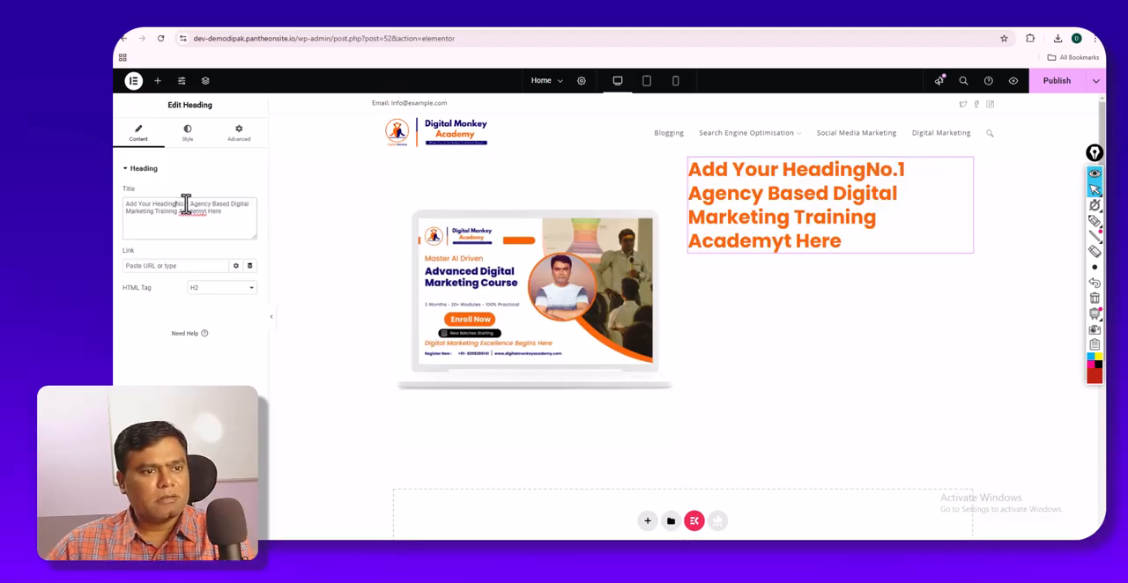
key("BackSpace")
key("BackSpace")
key("BackSpace")
key("BackSpace")
key("BackSpace")
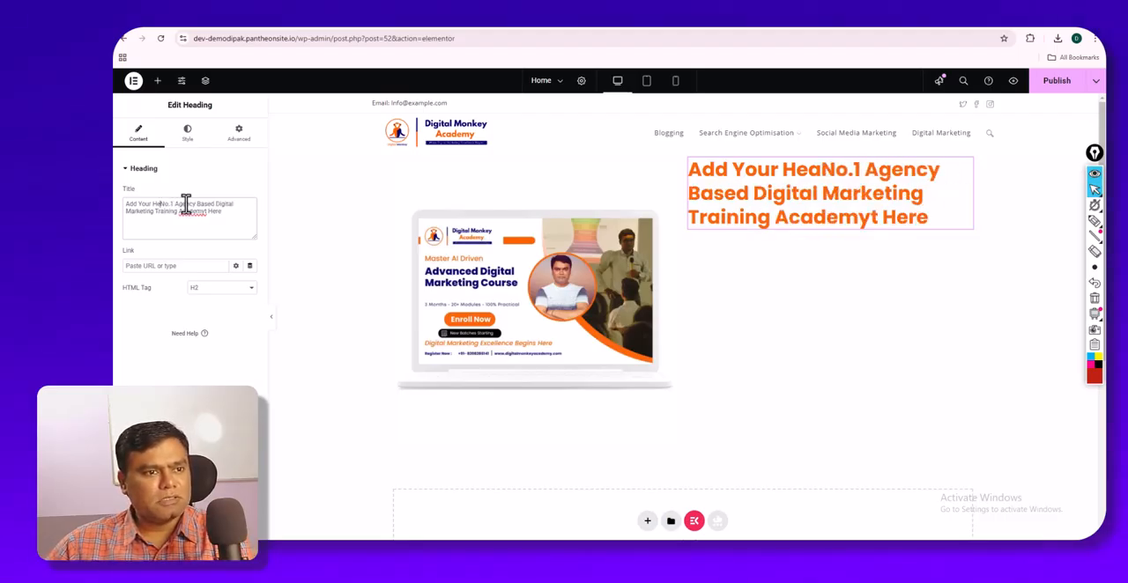
left_click_drag(225, 213, 196, 212)
key("ctrl+a")
key("BackSpace")
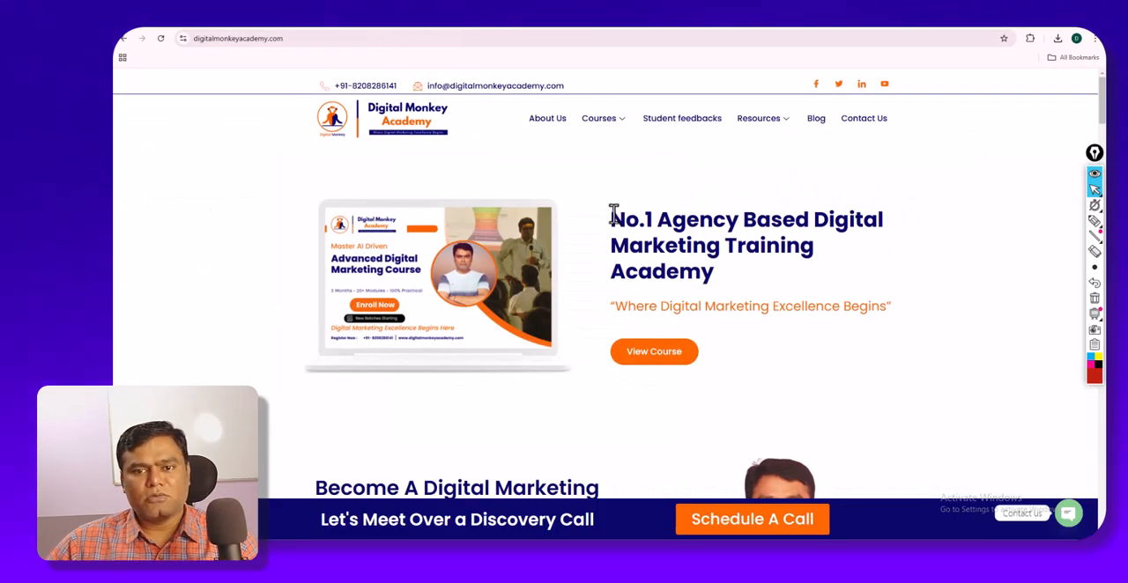
- Copy "No.1 Agency Based Digital Marketing Training Academy" from the Digital Monkey Academy page and paste it as the heading's title
left_click_drag(611, 216, 718, 276)
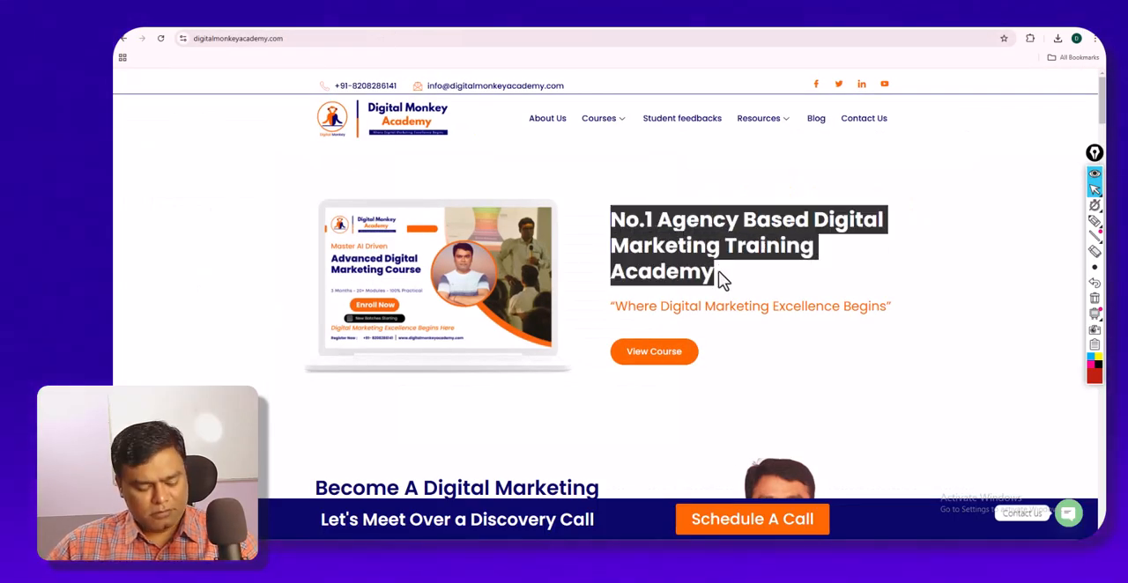
left_click(298, 22)
key("ctrl+v")
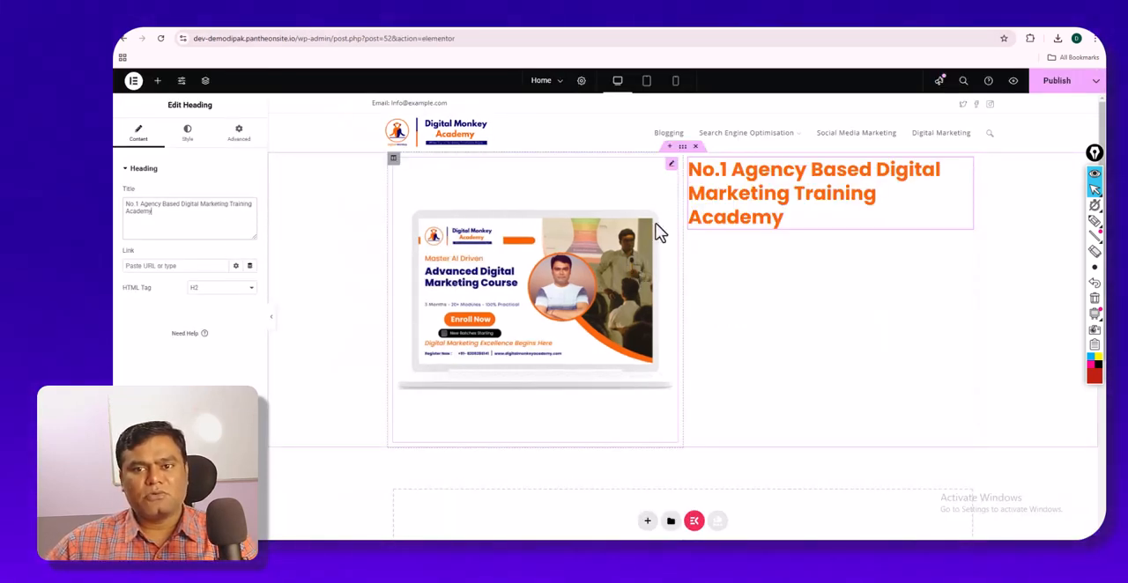
- Try to copy the tagline "Where Digital Marketing Excellence Begins" from the Digital Monkey Academy page, and return to the Elementor editor
left_click(400, 31)
mouse_move(612, 306)
left_mouse_down()
mouse_move(887, 309)
mouse_move(611, 313)
left_mouse_up()
left_click(892, 309)
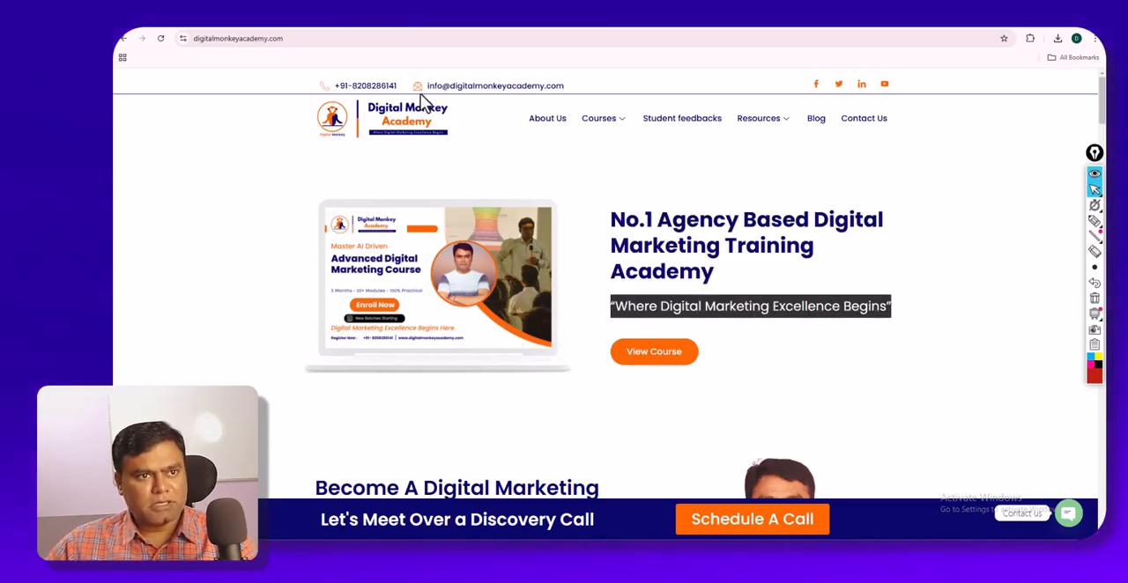
left_click(307, 30)
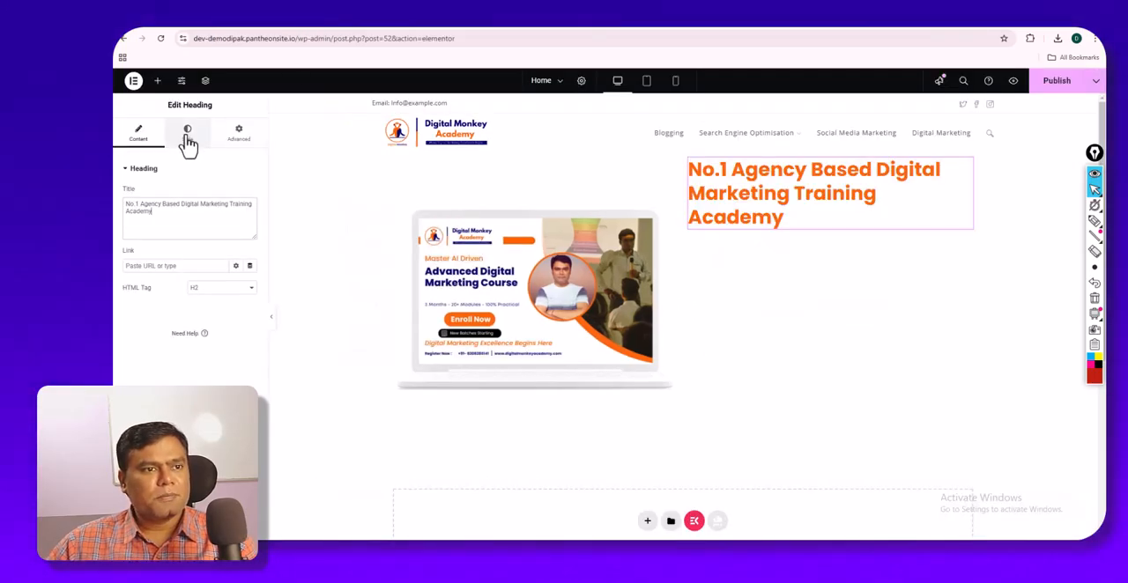
- Add a second Heading widget below the first and paste "No.1 Agency Based Digital Marketing Training Academy" as its title
left_click(156, 81)
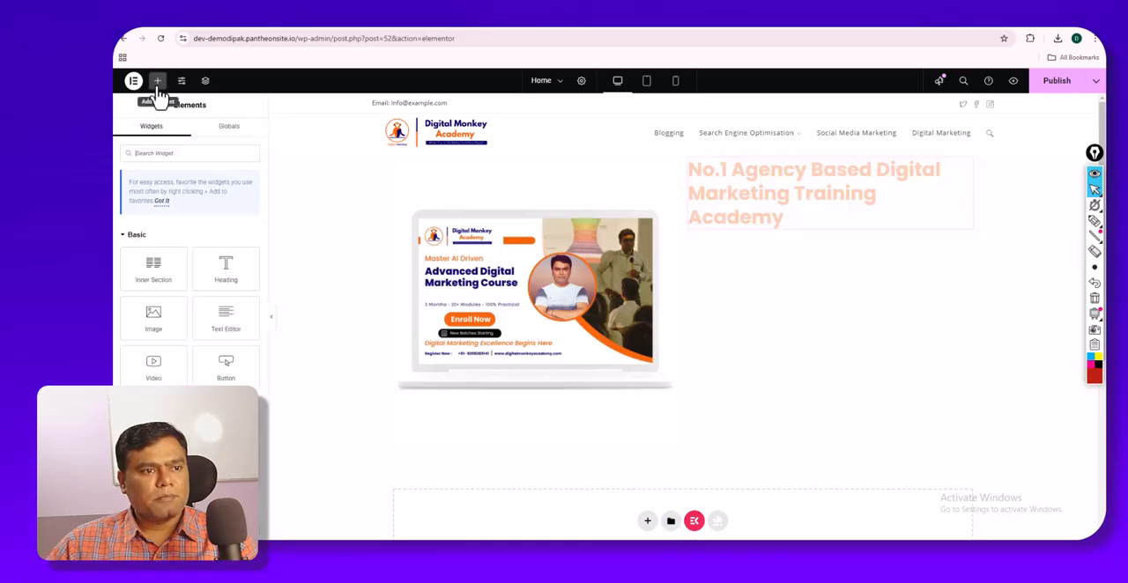
left_click_drag(220, 271, 728, 221)
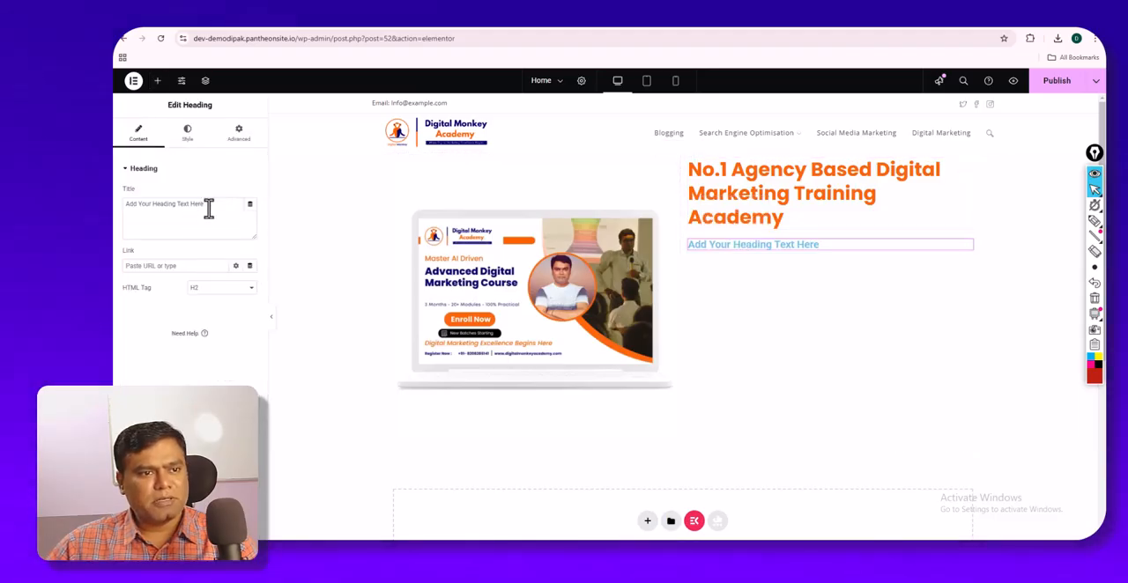
left_click_drag(208, 205, 121, 203)
key("ctrl+v")
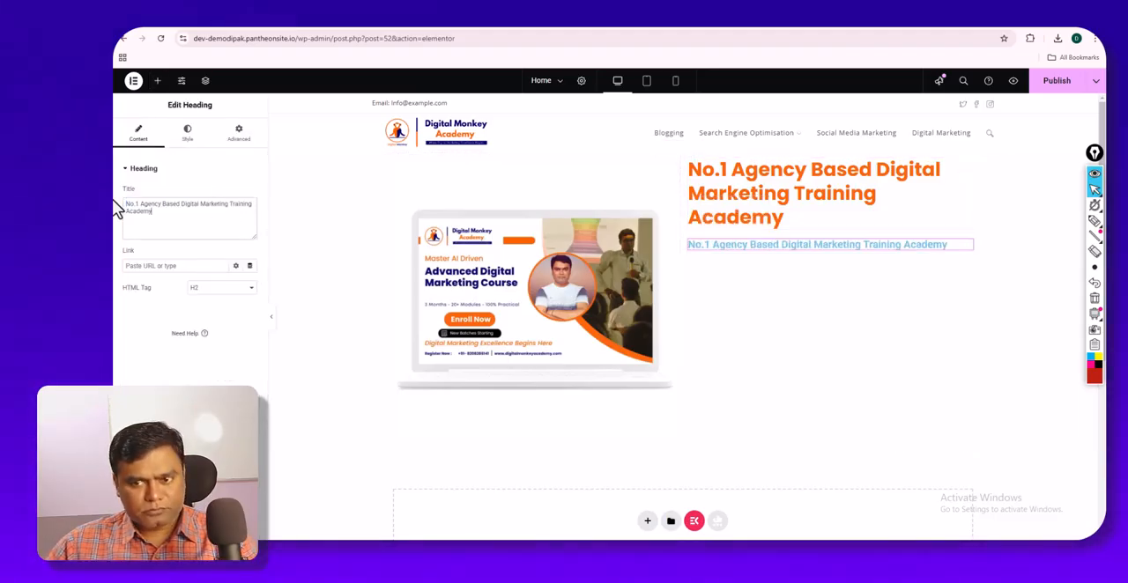
- Set the second heading's font family to Poppins
left_click(187, 135)
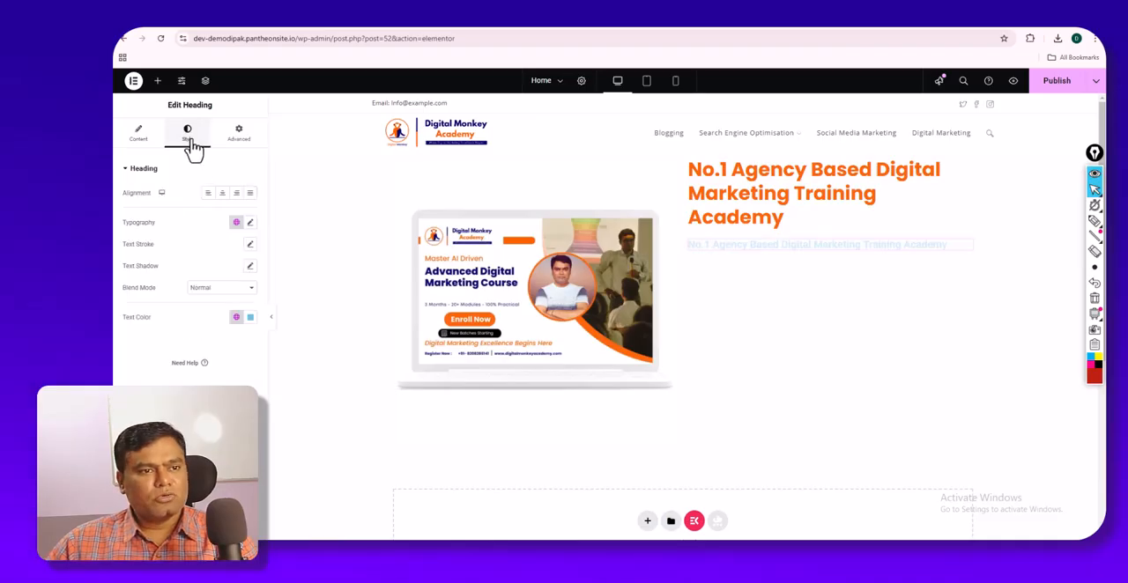
left_click(250, 223)
left_click(221, 272)
type("popp")
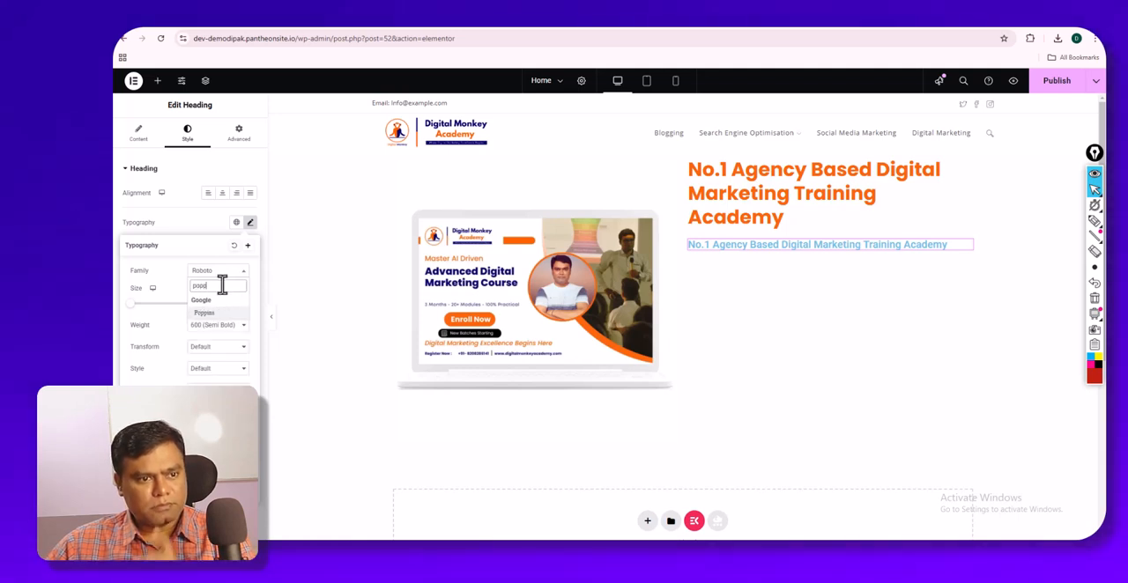
left_click(218, 332)
left_click(220, 272)
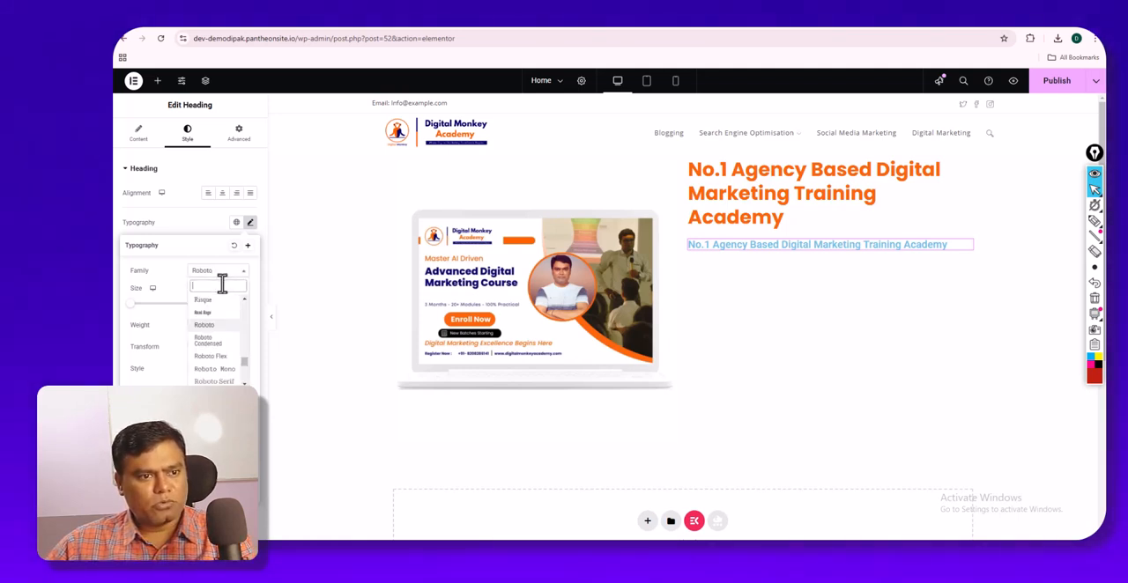
type("popp")
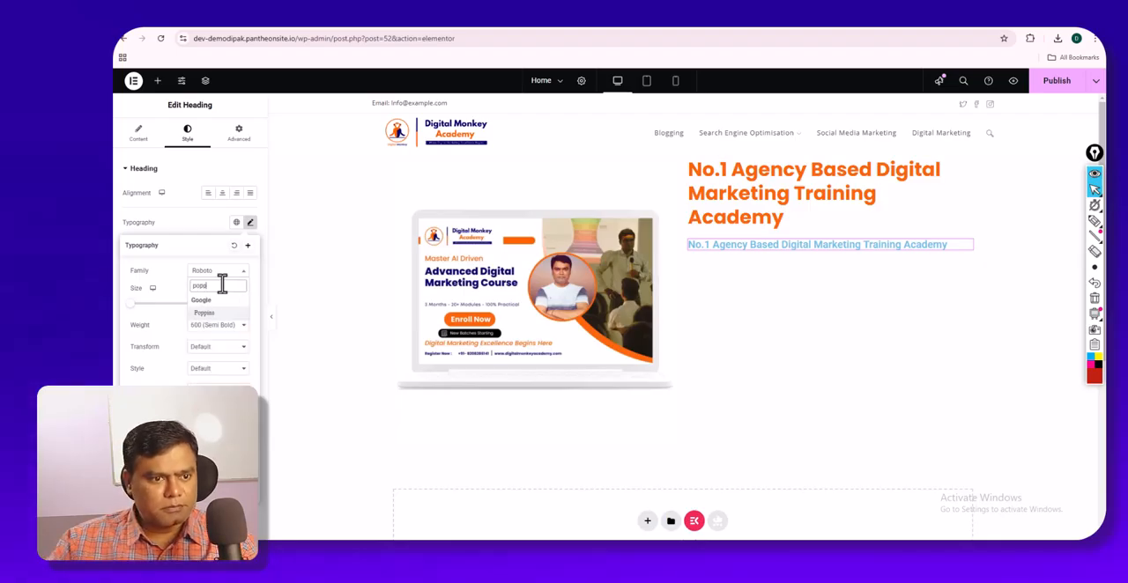
left_click(225, 319)
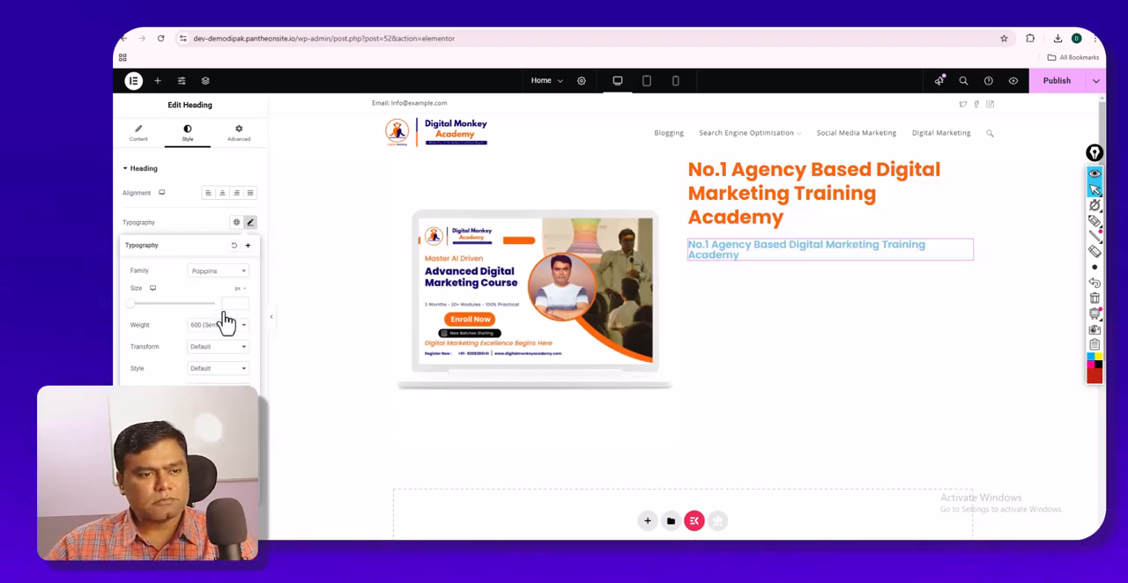
- Set the second heading's font weight to 300 (Light) and its size to about 29 px
left_click(229, 305)
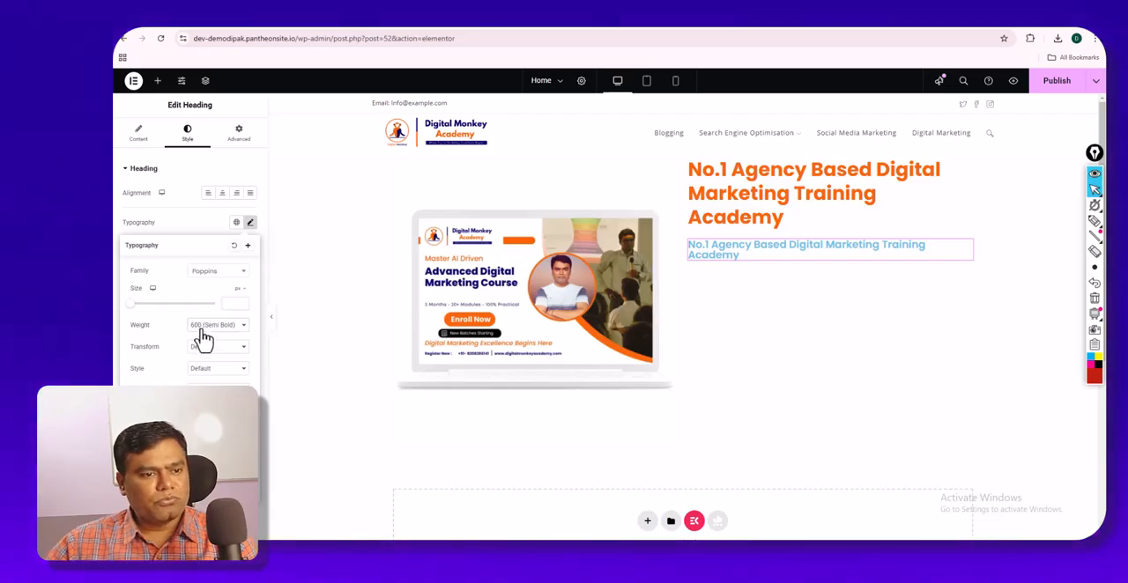
left_click(203, 327)
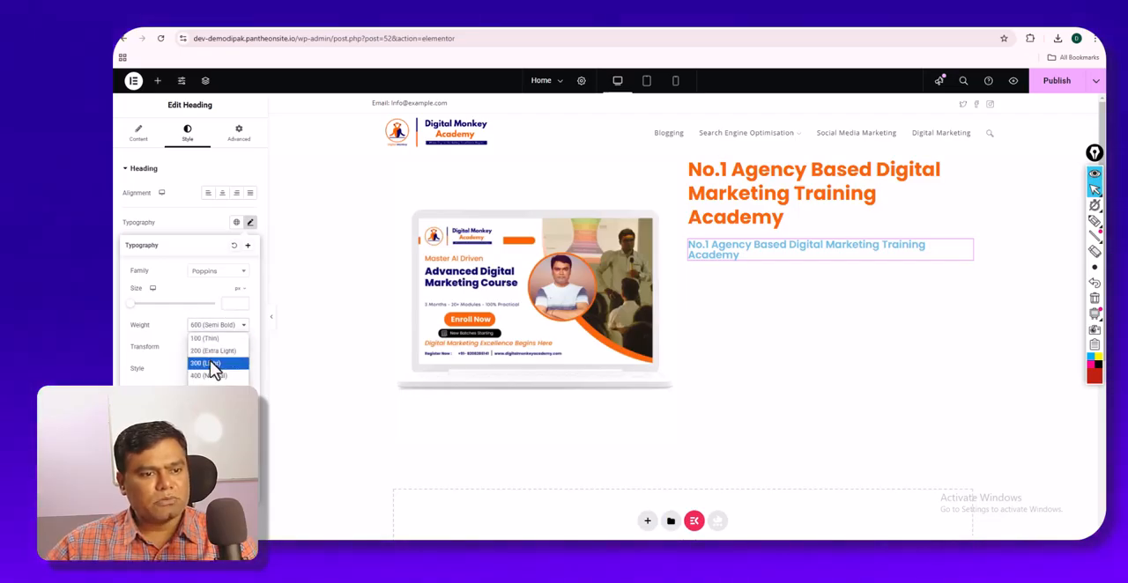
left_click(209, 364)
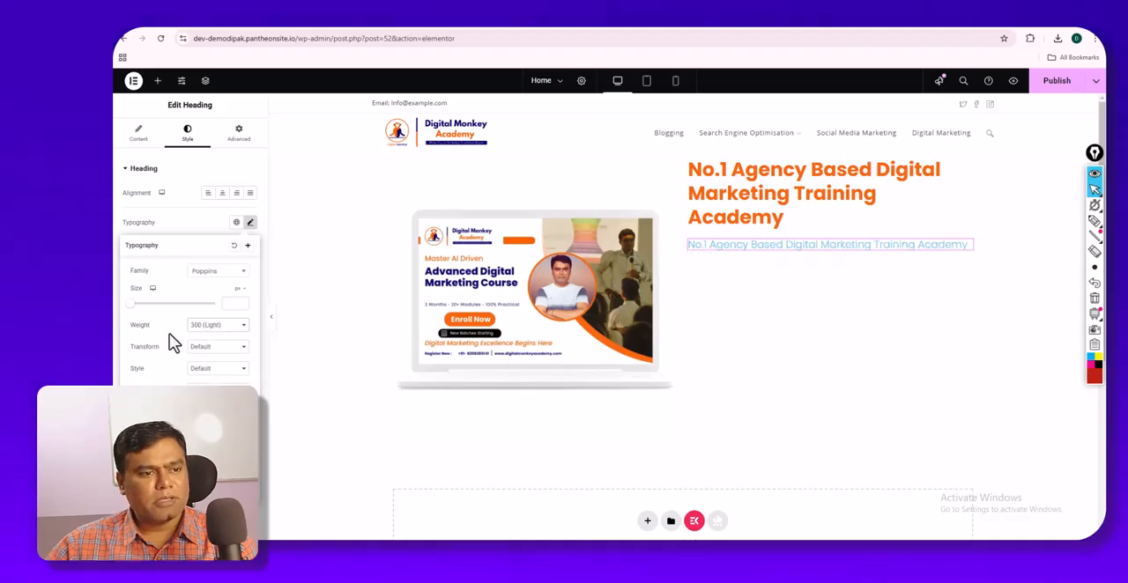
left_click_drag(137, 309, 144, 324)
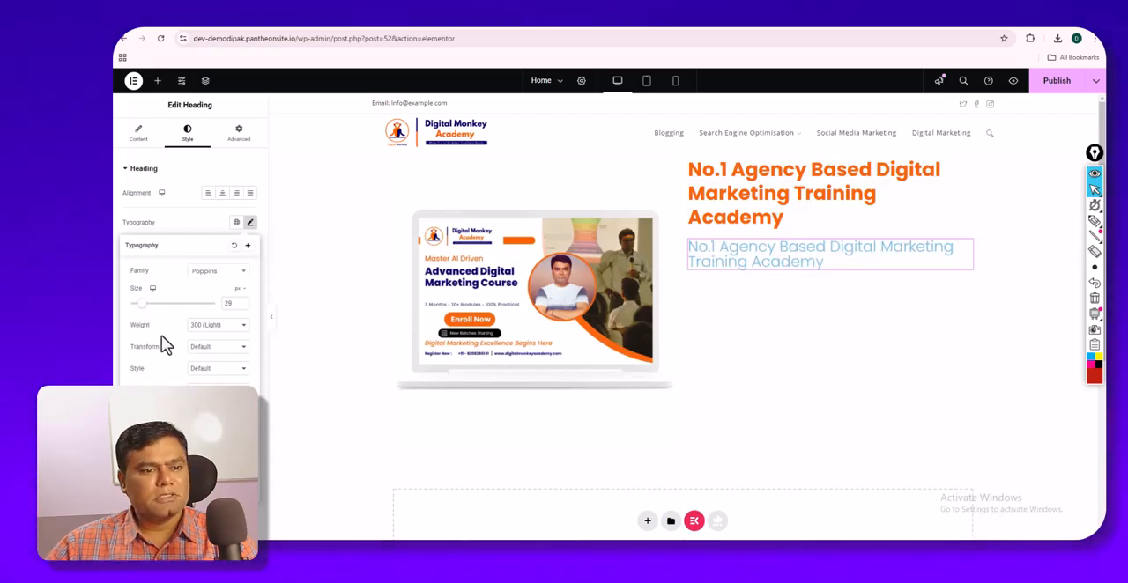
- Apply the orange global color as the second heading's text color
left_click(189, 233)
left_click(246, 322)
left_click(235, 321)
left_click(189, 447)
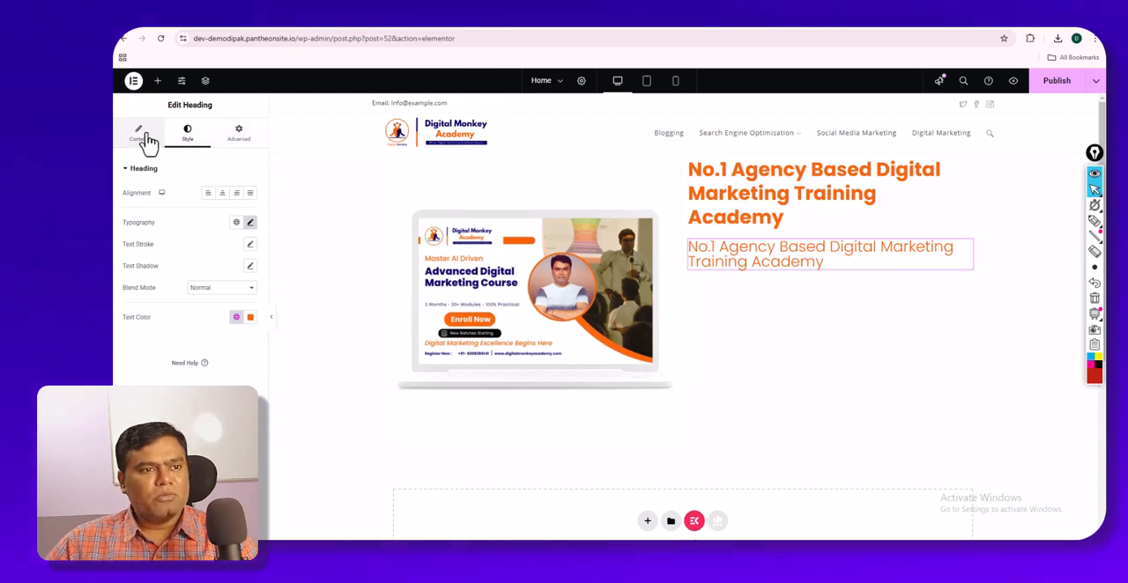
- Add a Button widget below the second heading and check the View Course button on the Digital Monkey Academy page
left_click(158, 80)
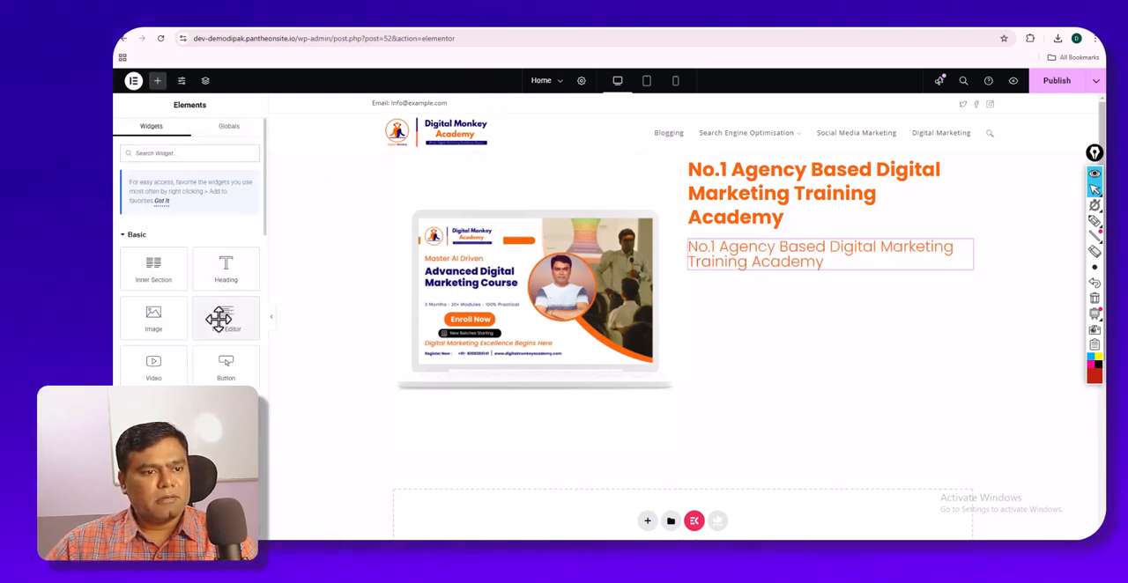
left_click_drag(212, 372, 713, 266)
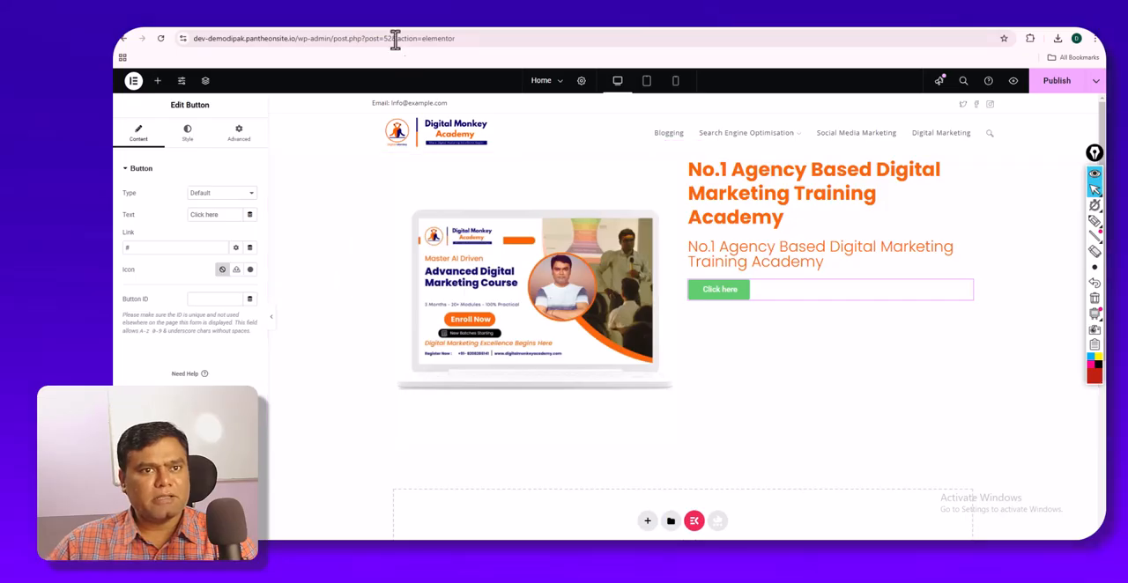
left_click(381, 18)
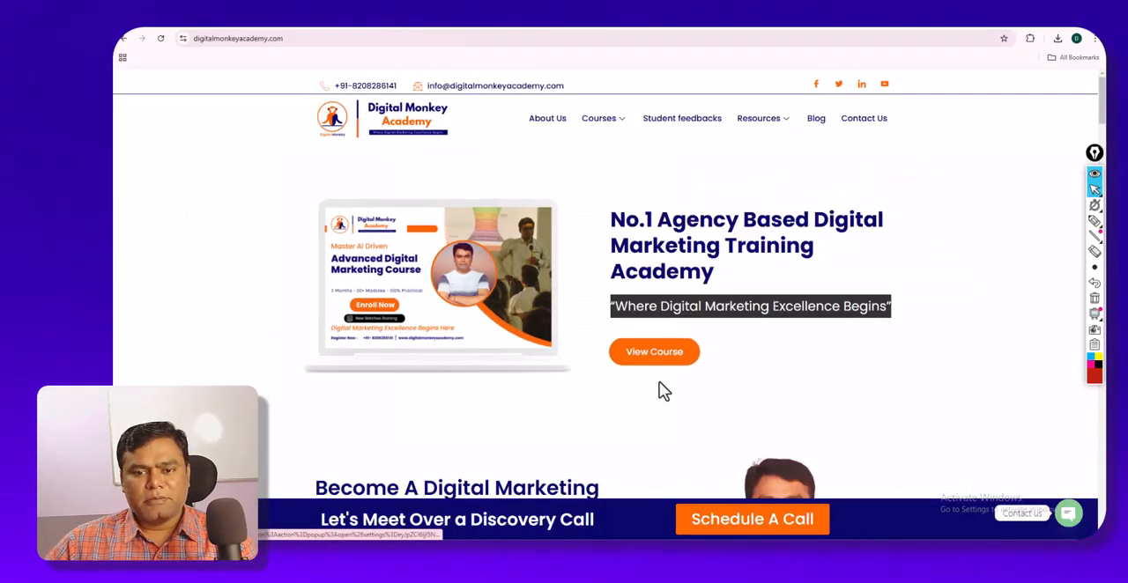
left_click(298, 27)
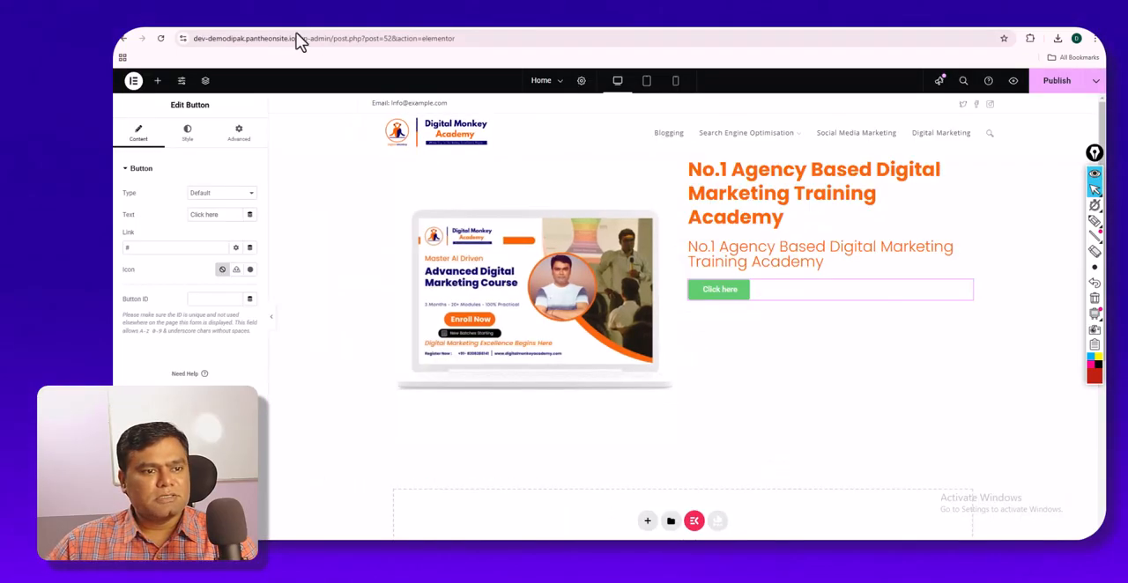
- Keep the button's type as Default and replace its label with "View Courses"
left_click(221, 196)
left_click(221, 206)
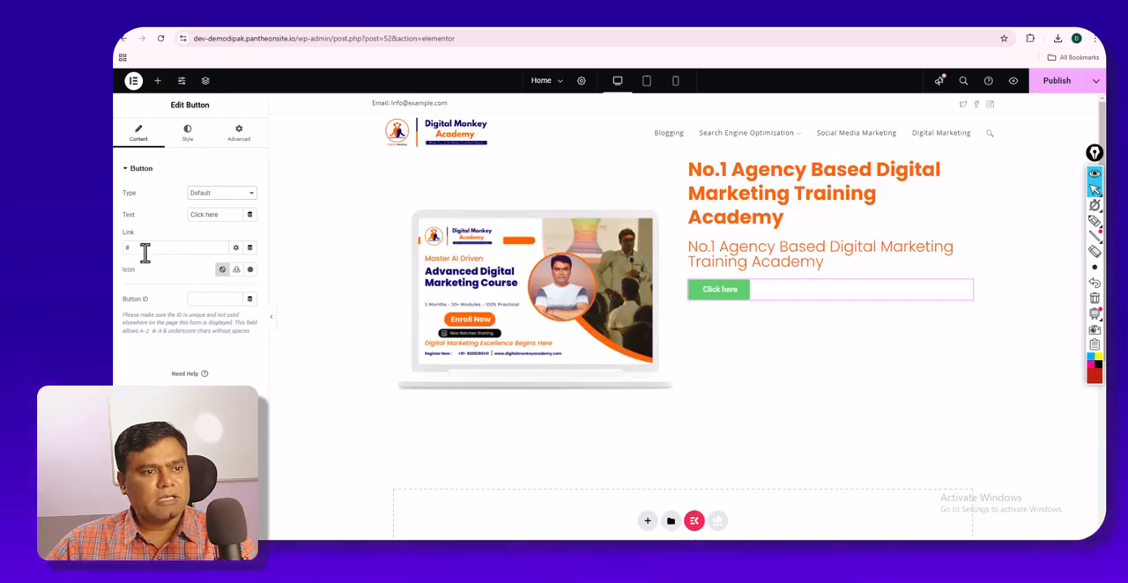
left_click_drag(215, 215, 157, 223)
type("Vire")
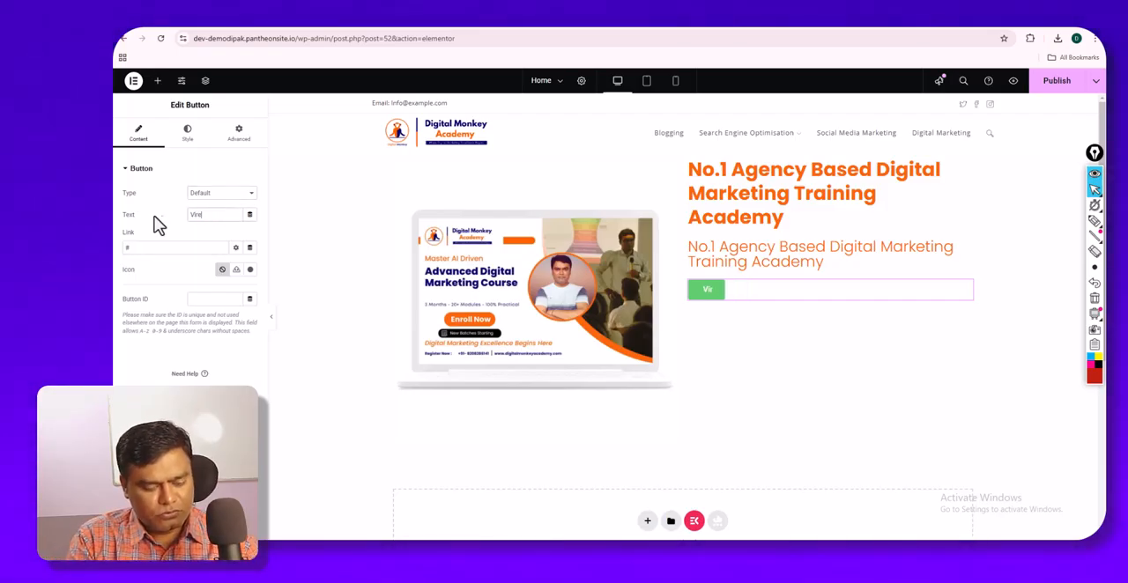
type("n")
key("BackSpace")
key("BackSpace")
key("BackSpace")
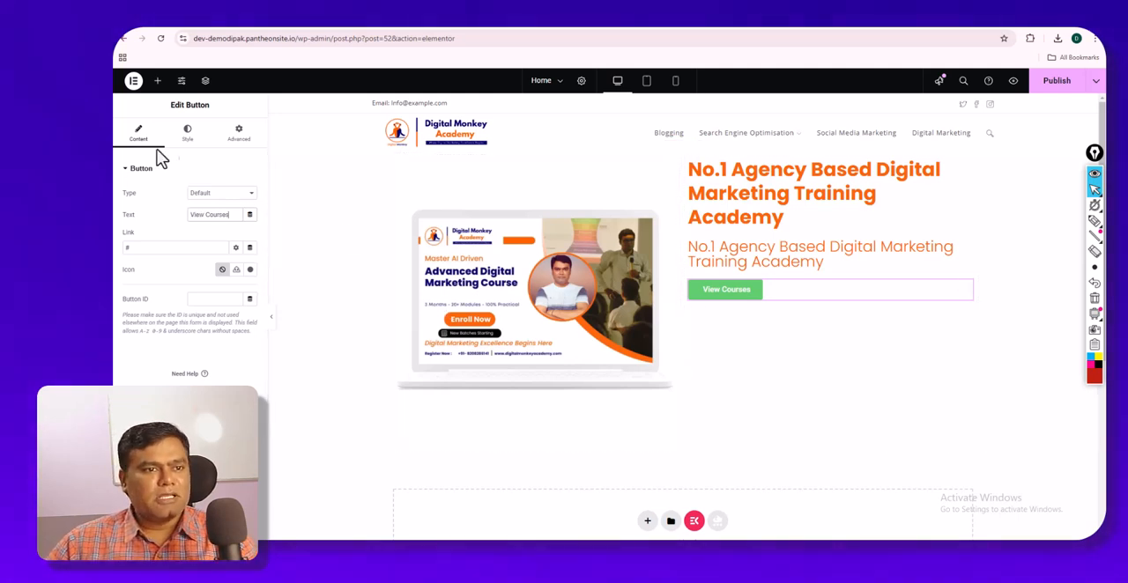
- Try the center and right positions for the View Courses button and set its position to left
left_click(187, 134)
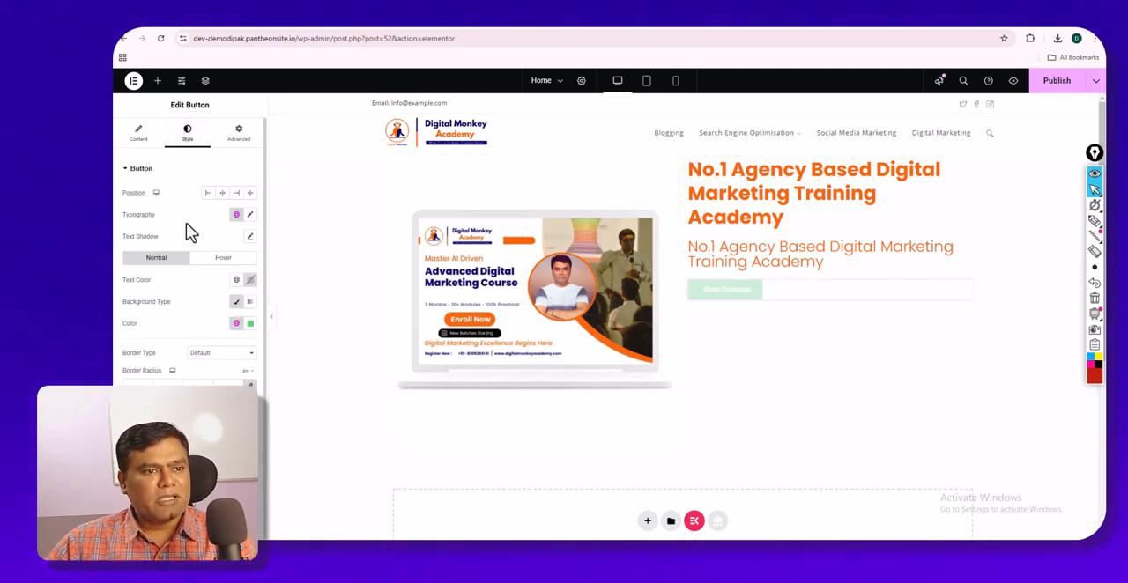
left_click(223, 193)
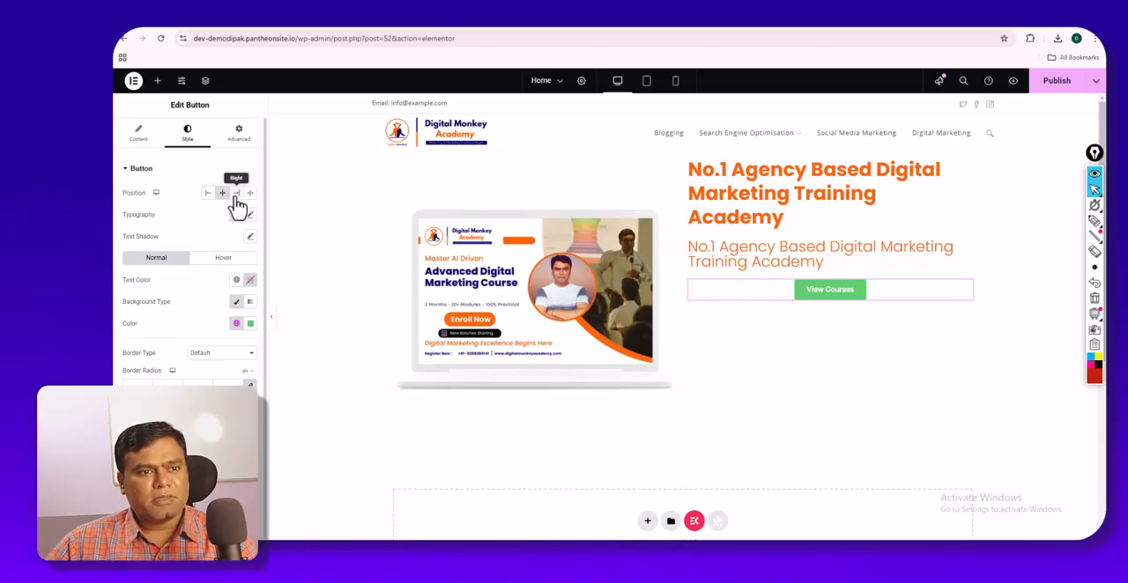
left_click(237, 193)
left_click(209, 193)
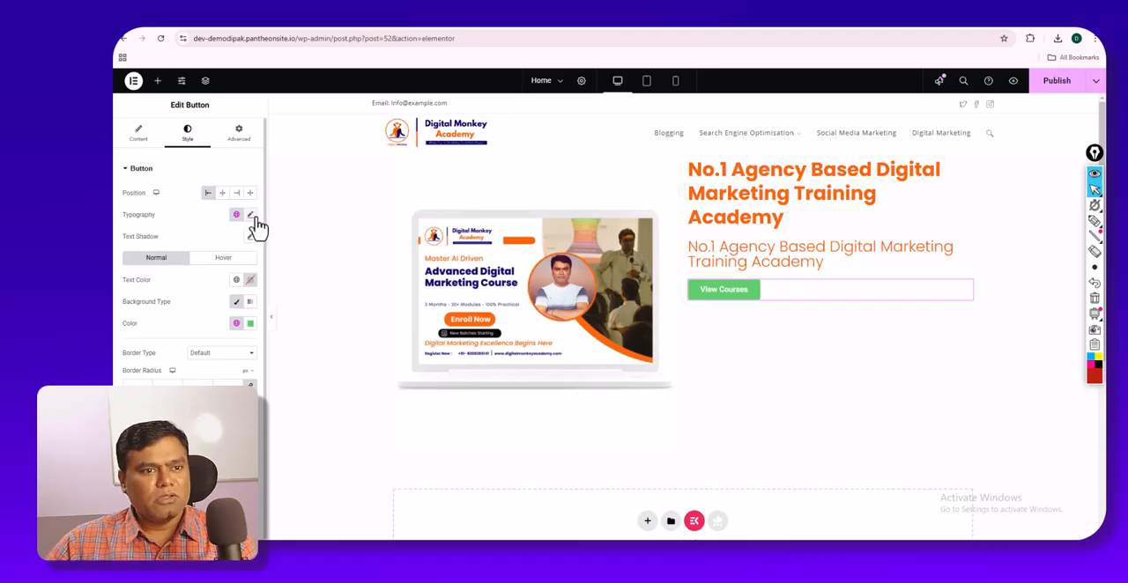
- Set the View Courses button's font family to Poppins and apply the orange global color as its background
left_click(251, 215)
left_click(220, 264)
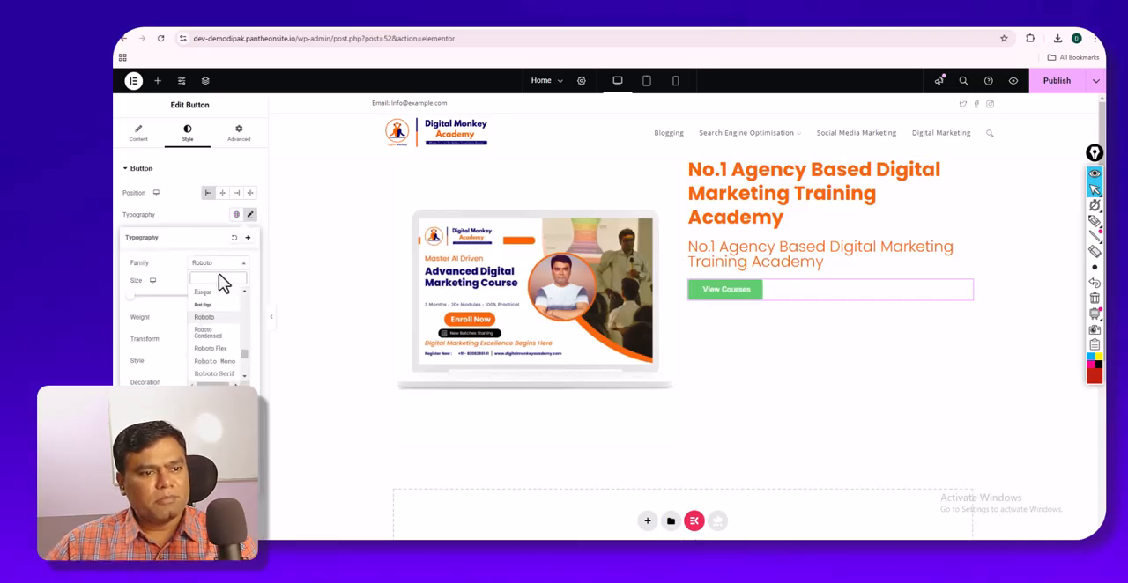
type("poppins")
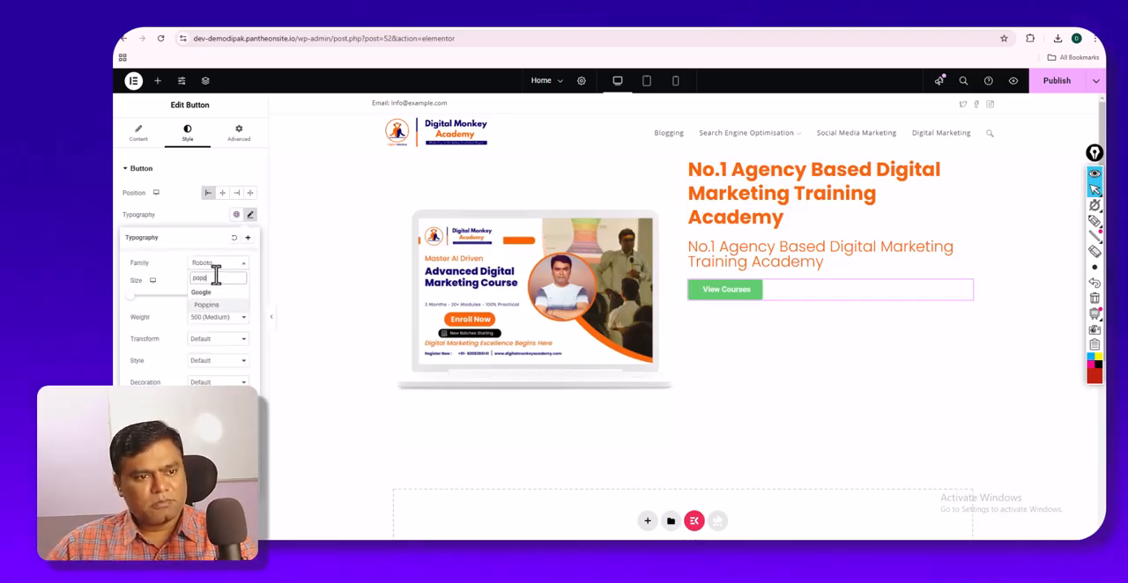
left_click(214, 307)
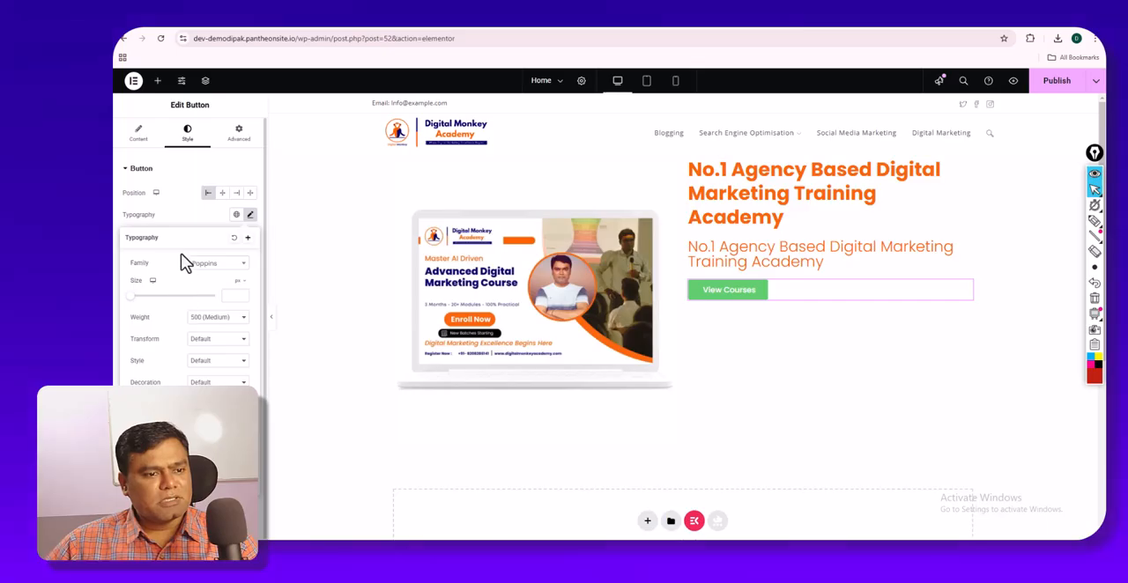
left_click(183, 221)
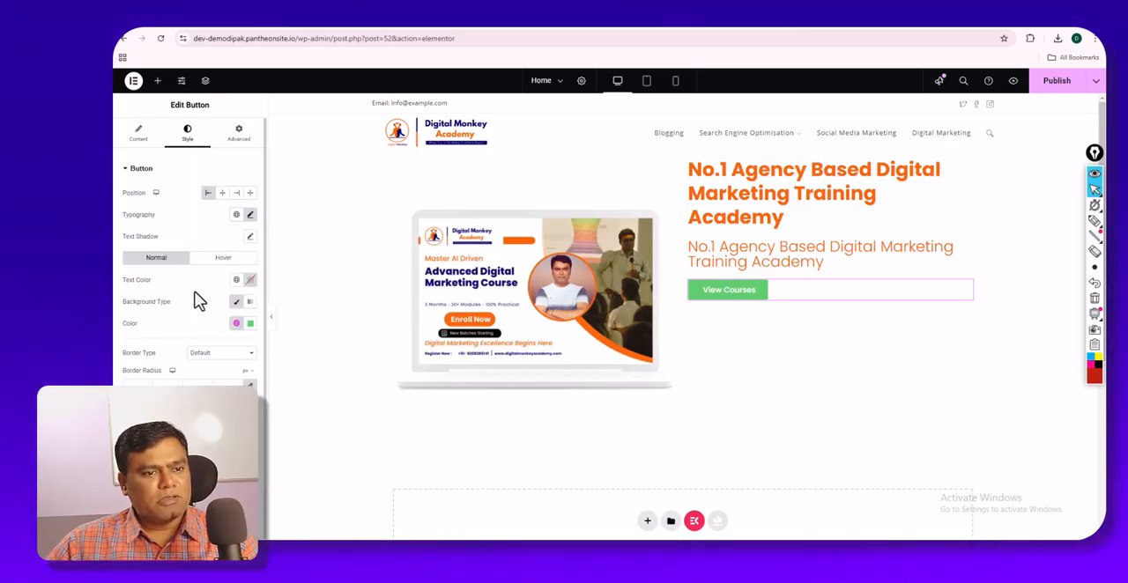
left_click(236, 324)
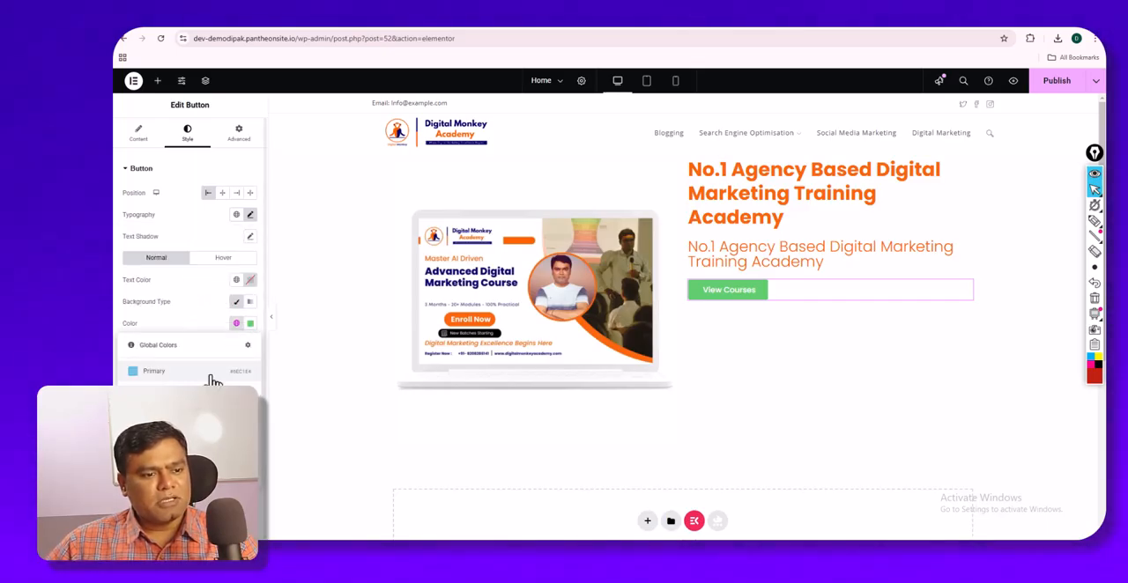
left_click(217, 370)
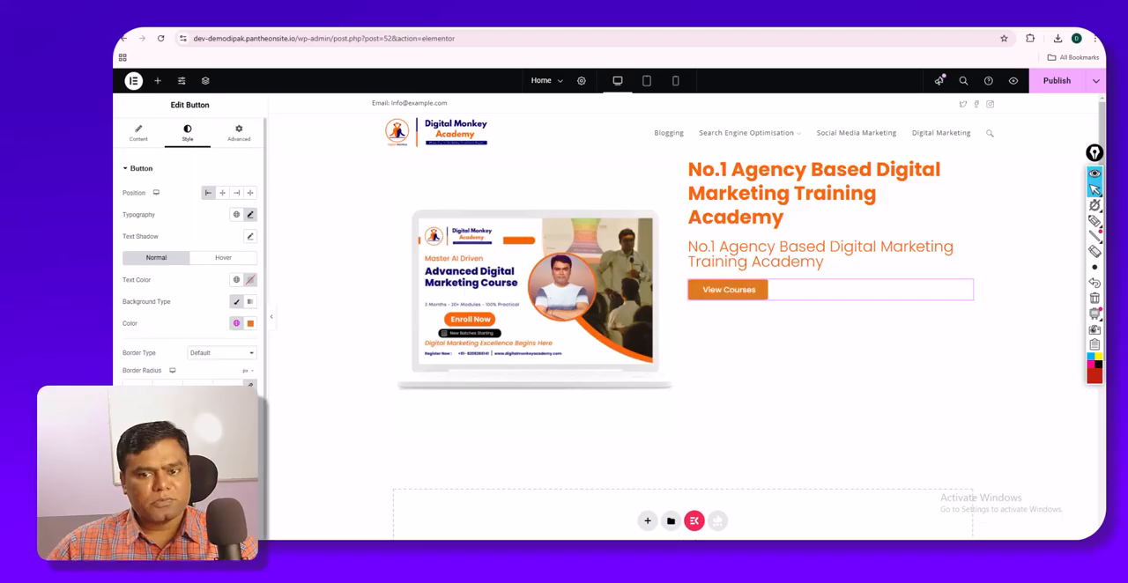
- Try a Solid border type on the View Courses button and return it to Default
left_click(202, 356)
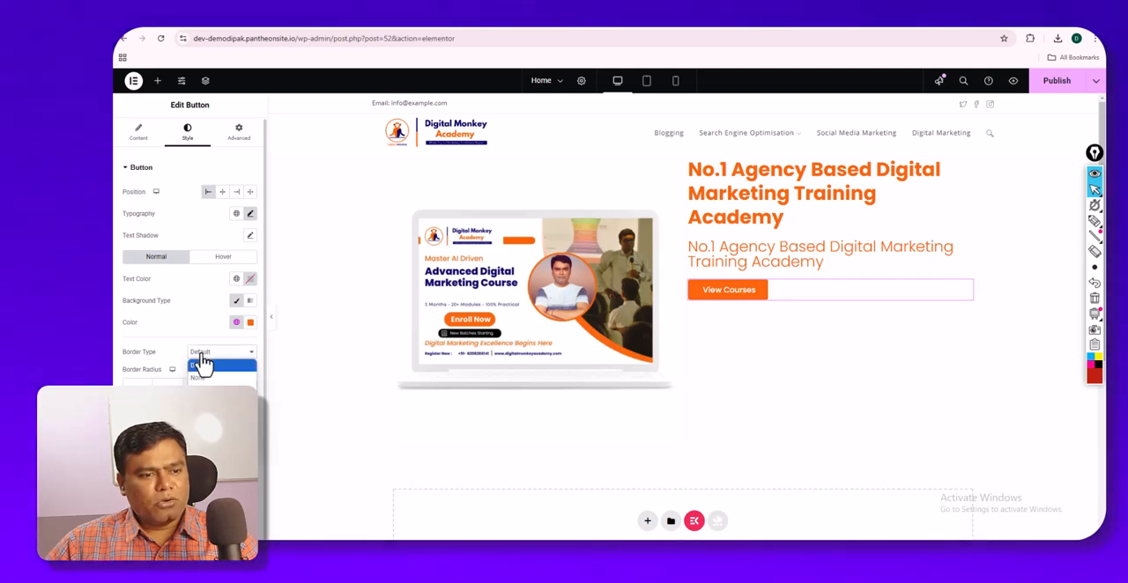
left_click(211, 387)
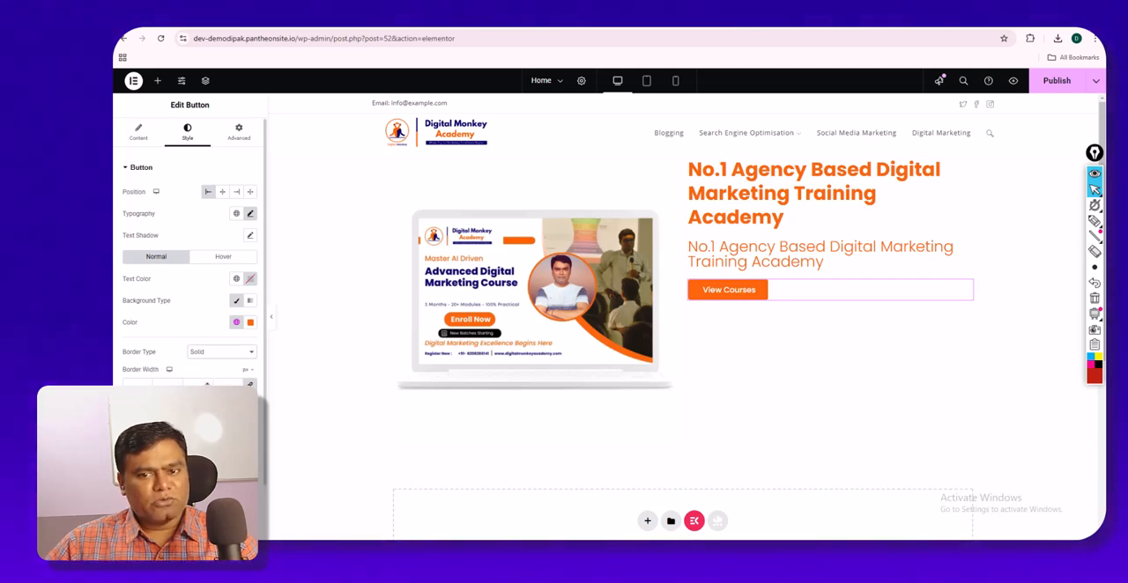
left_click(204, 353)
left_click(203, 366)
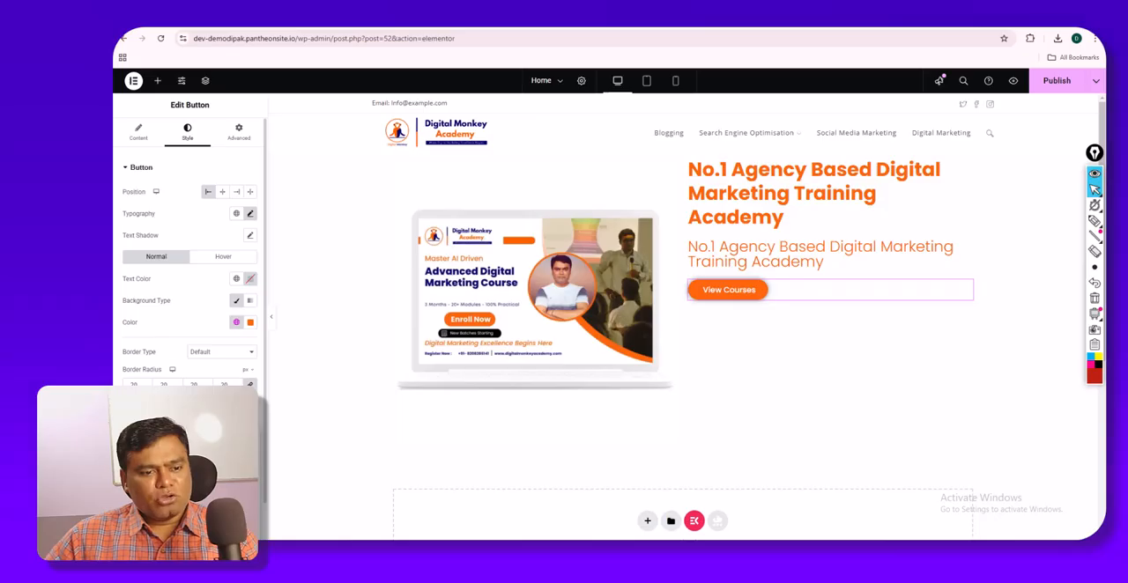
- Preview the View Courses button with the editing panel hidden and examine its color, border radius and box shadow settings
left_click(250, 279)
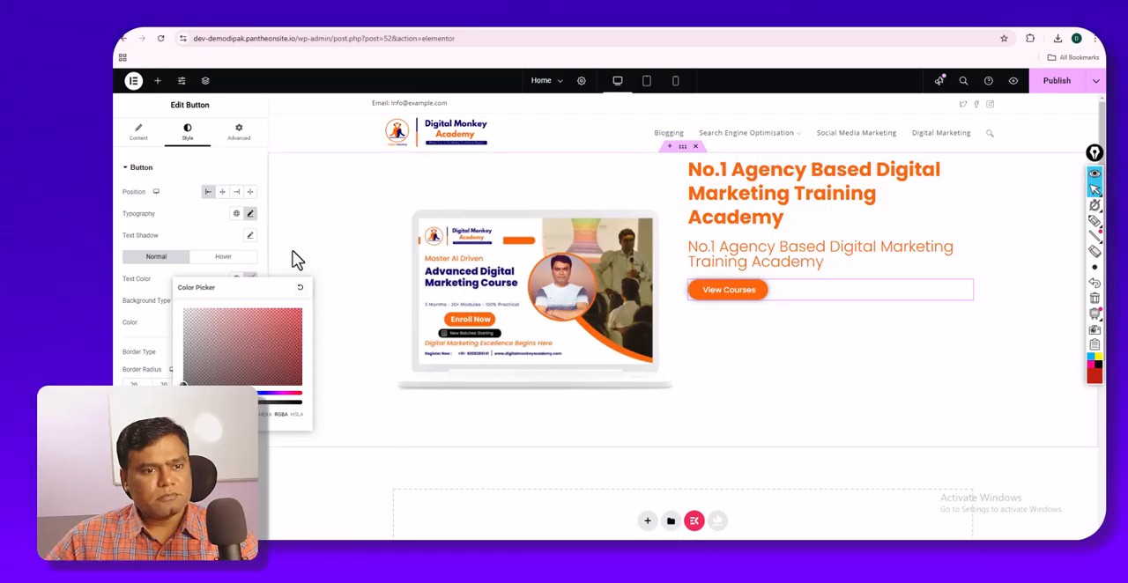
left_click(162, 371)
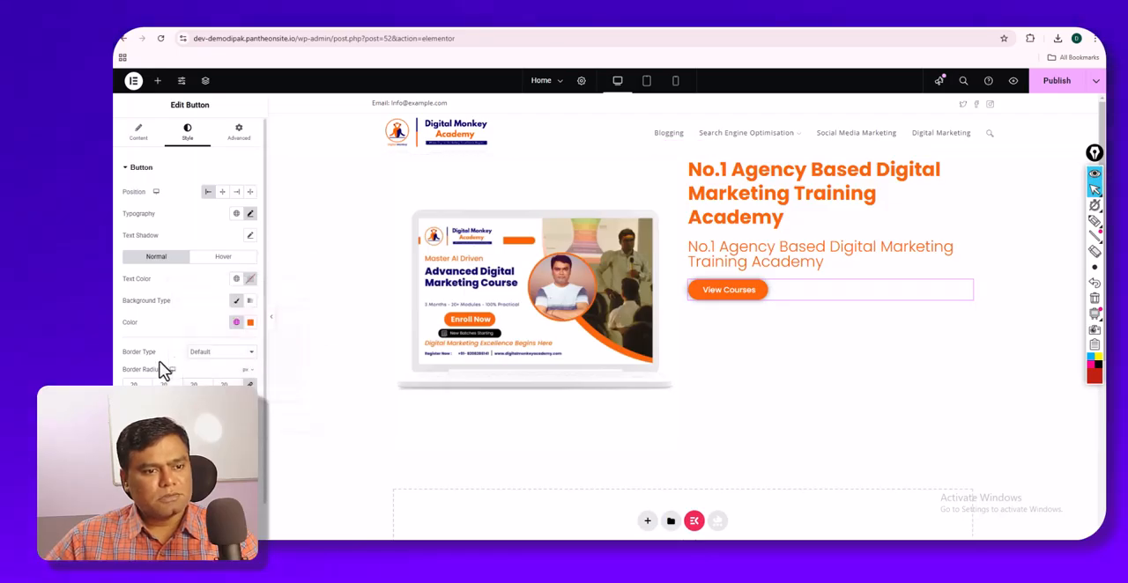
left_click(268, 320)
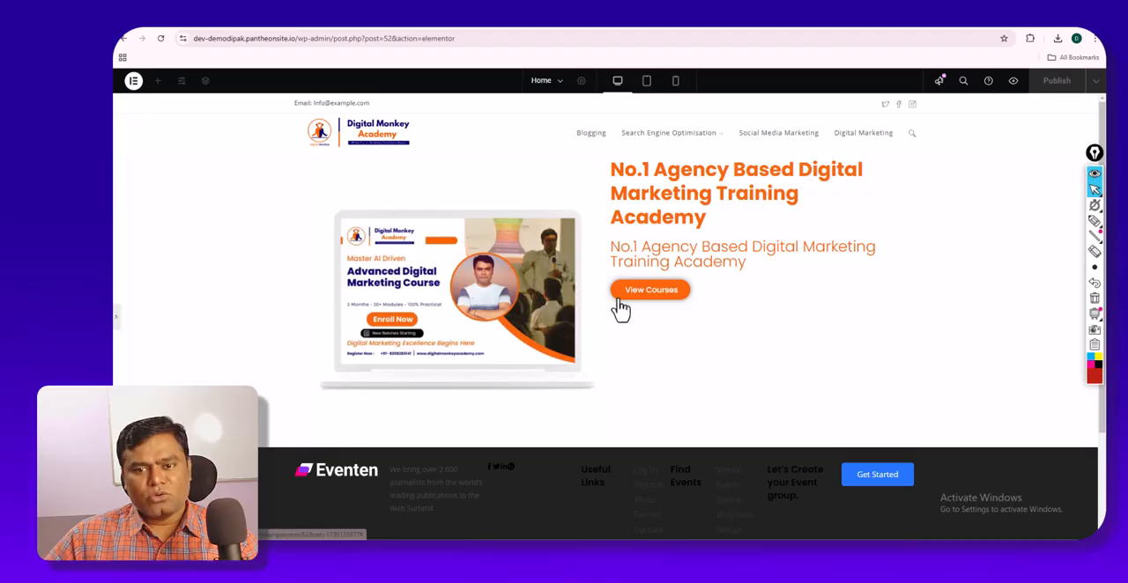
left_click(123, 323)
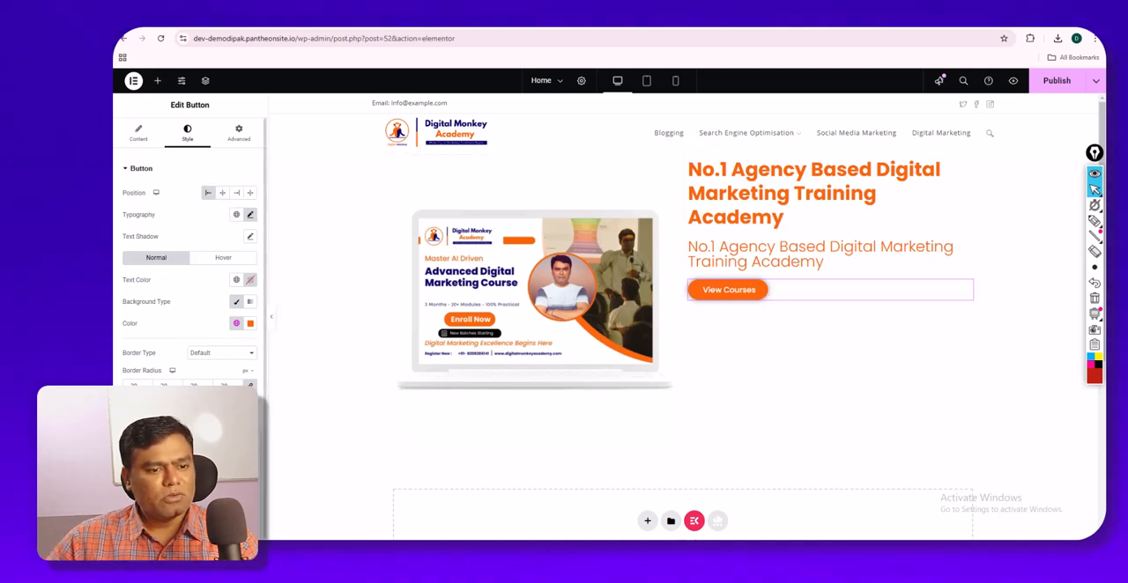
left_click(251, 279)
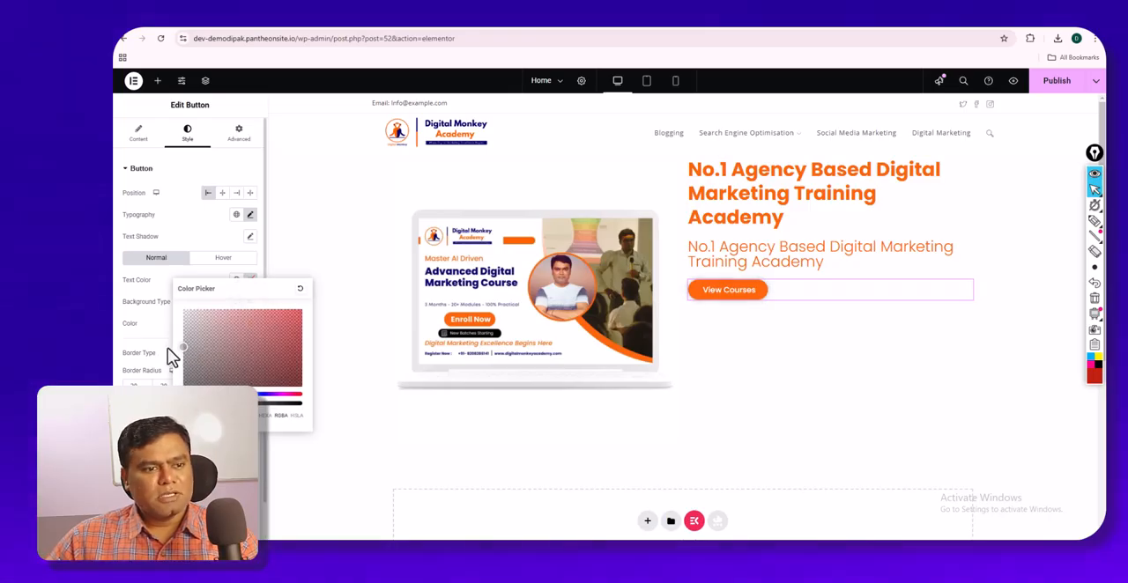
left_click(158, 410)
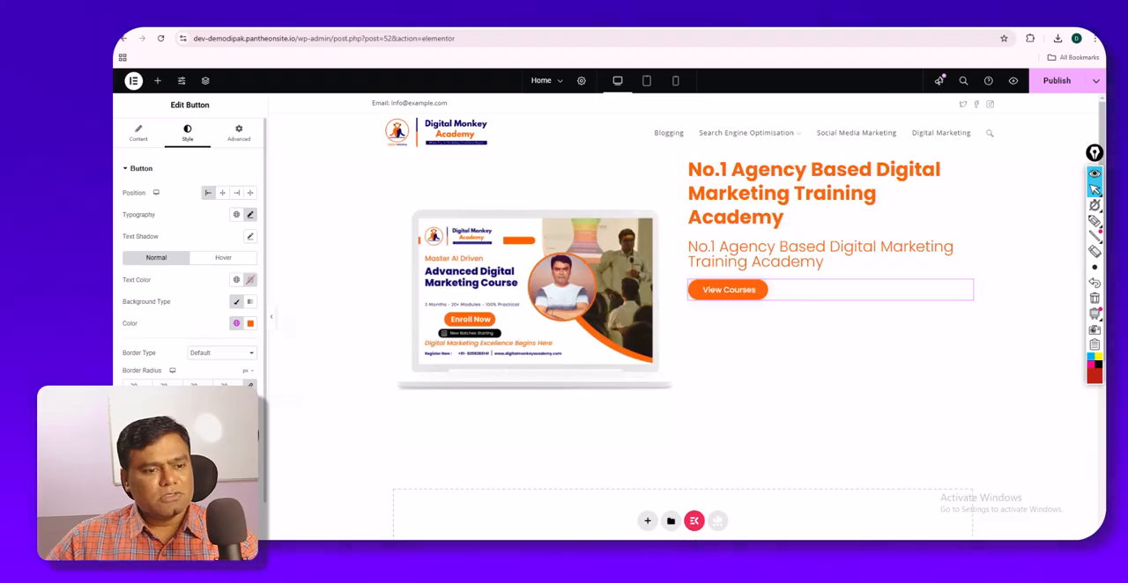
scroll(190, 264, "down", 1)
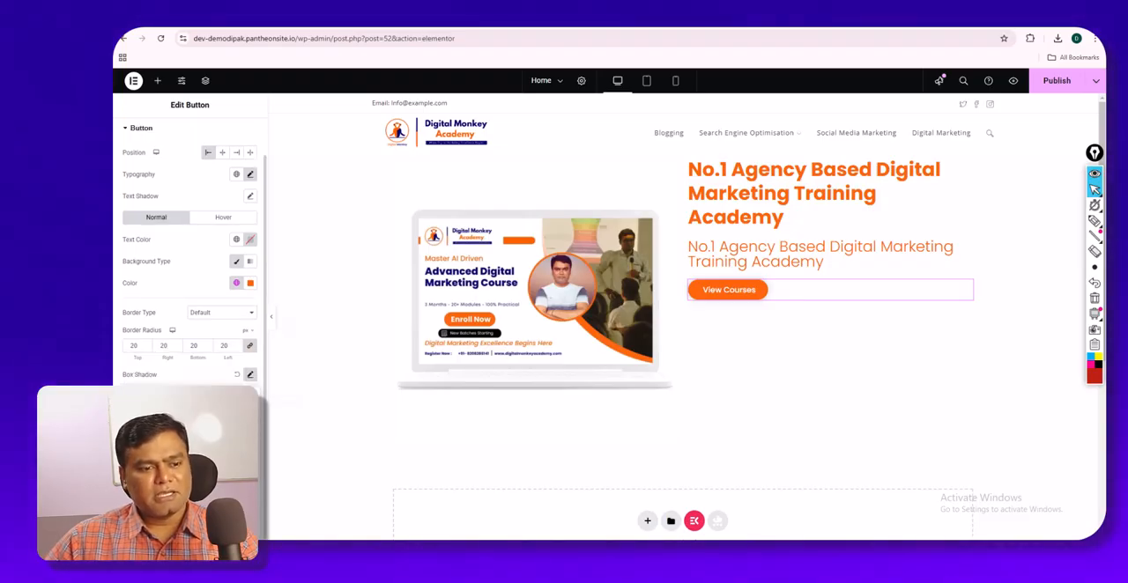
mouse_move(166, 522)
left_mouse_down()
mouse_move(188, 522)
mouse_move(166, 522)
left_mouse_up()
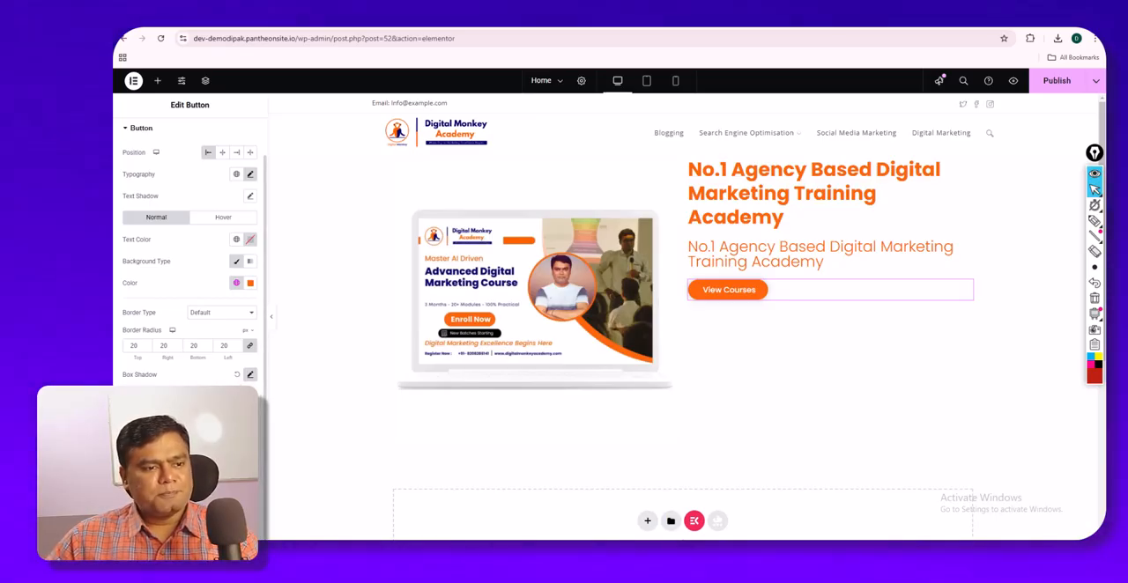
scroll(192, 304, "up", 1)
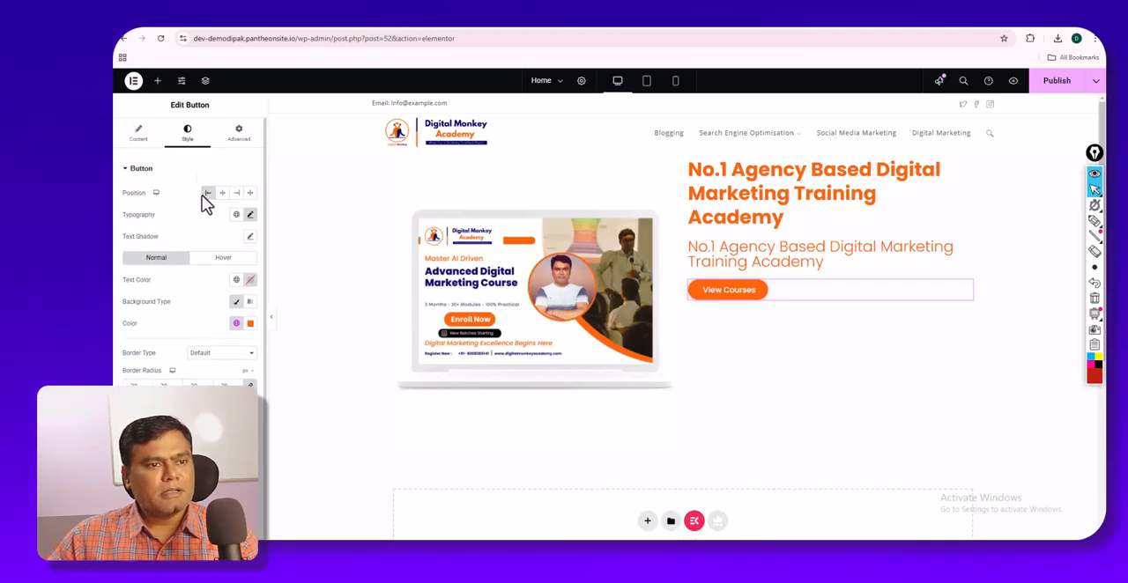
- Check the type options in the button's content settings and return to its style settings
left_click(140, 141)
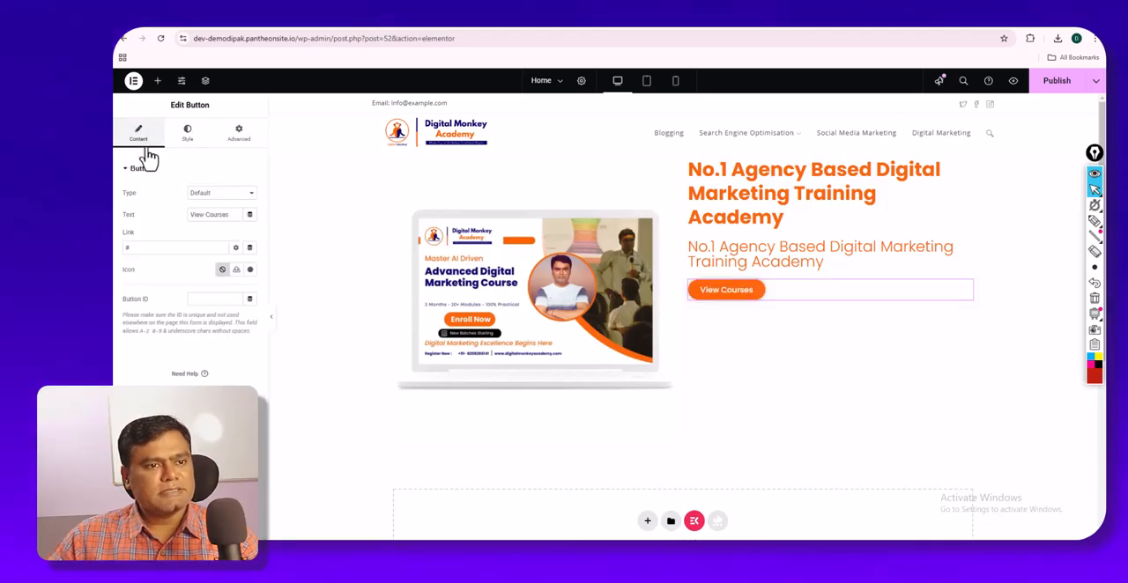
left_click(209, 200)
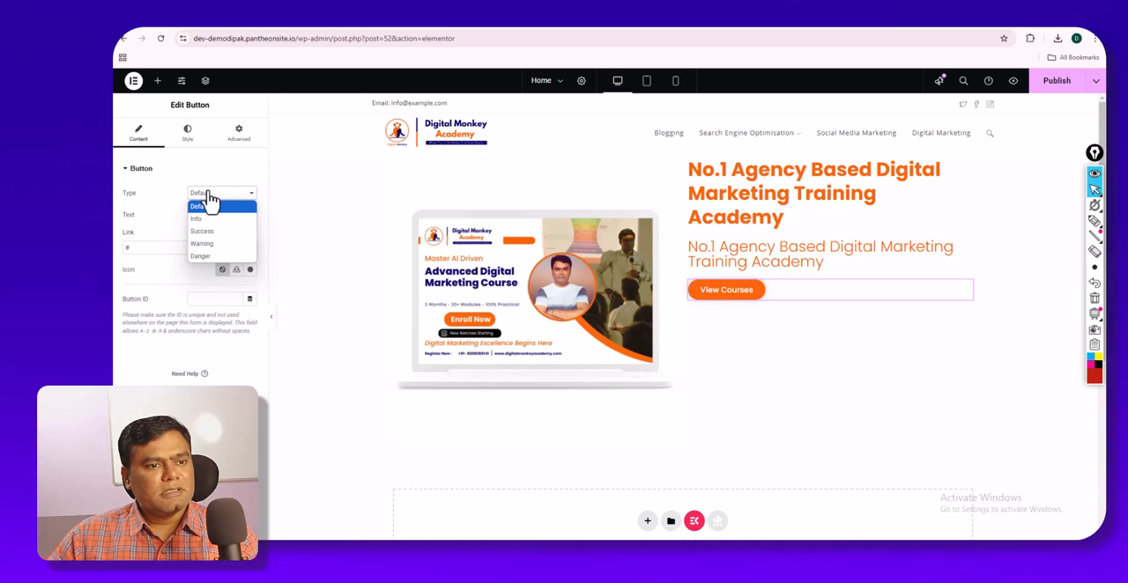
left_click(208, 201)
left_click(196, 143)
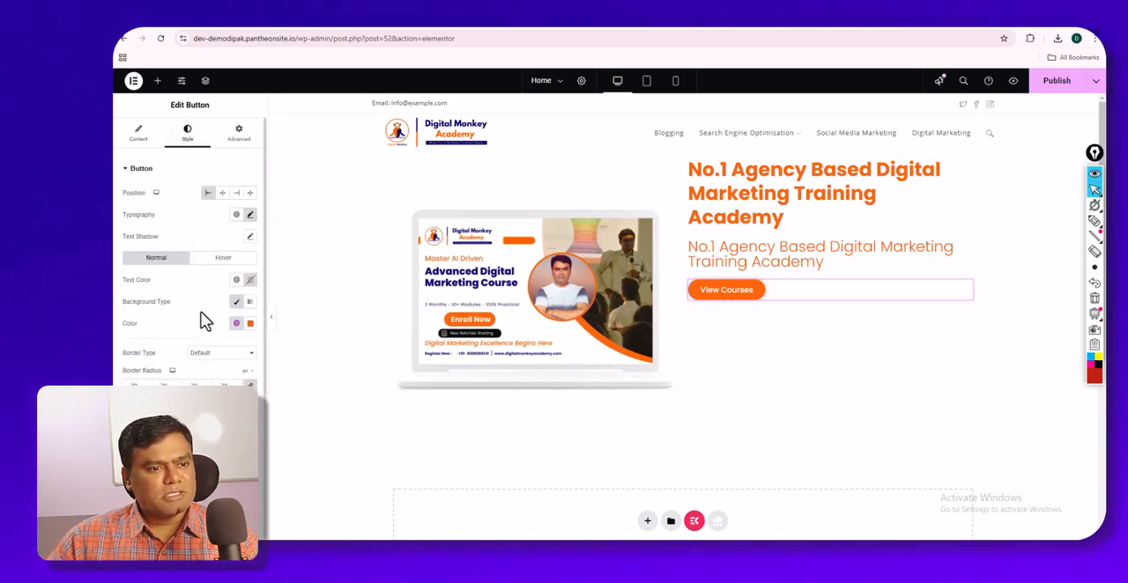
- Try a Solid border with a global border color on the button and restore the Default border type
left_click(204, 354)
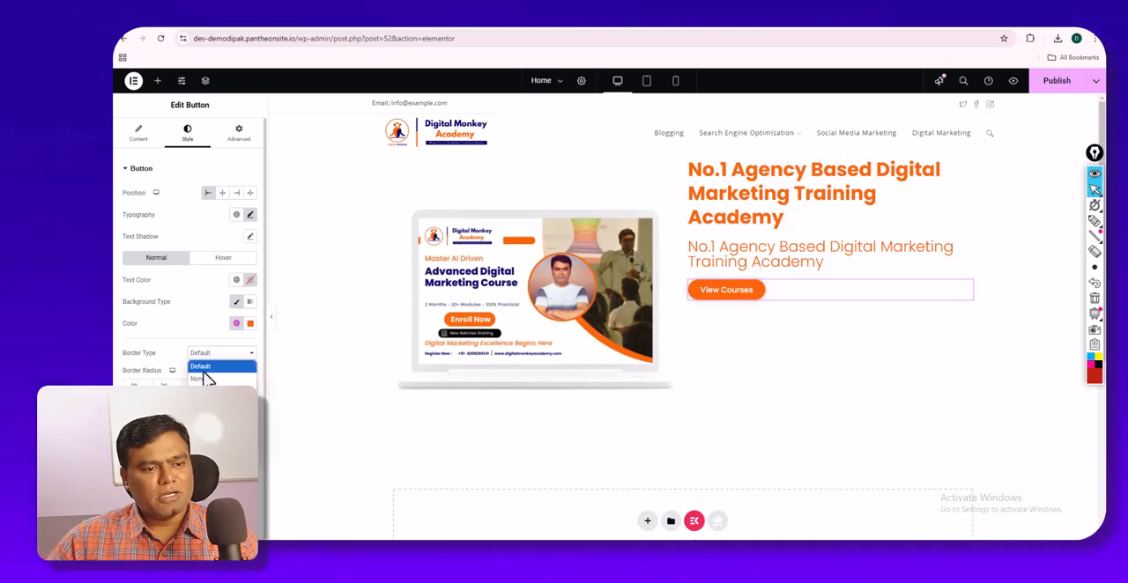
left_click(206, 377)
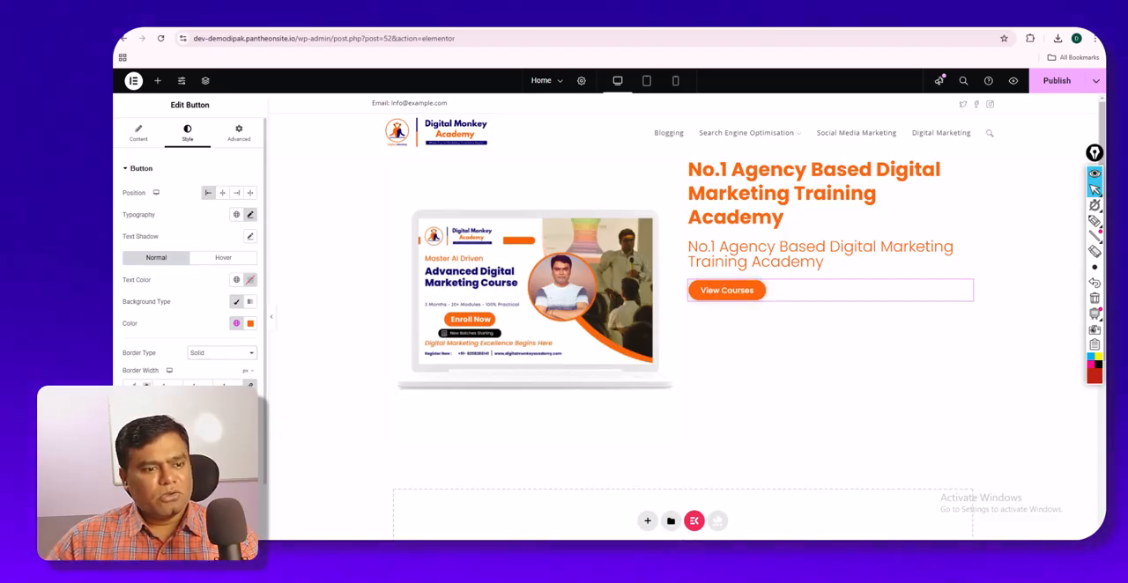
left_click(236, 416)
left_click(196, 378)
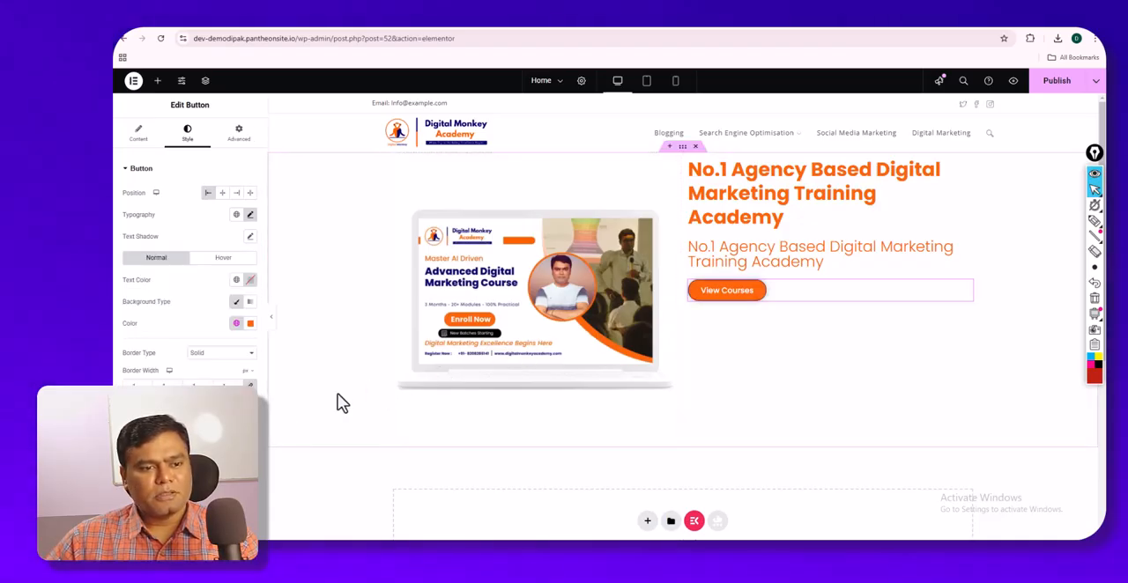
left_click(220, 355)
left_click(221, 370)
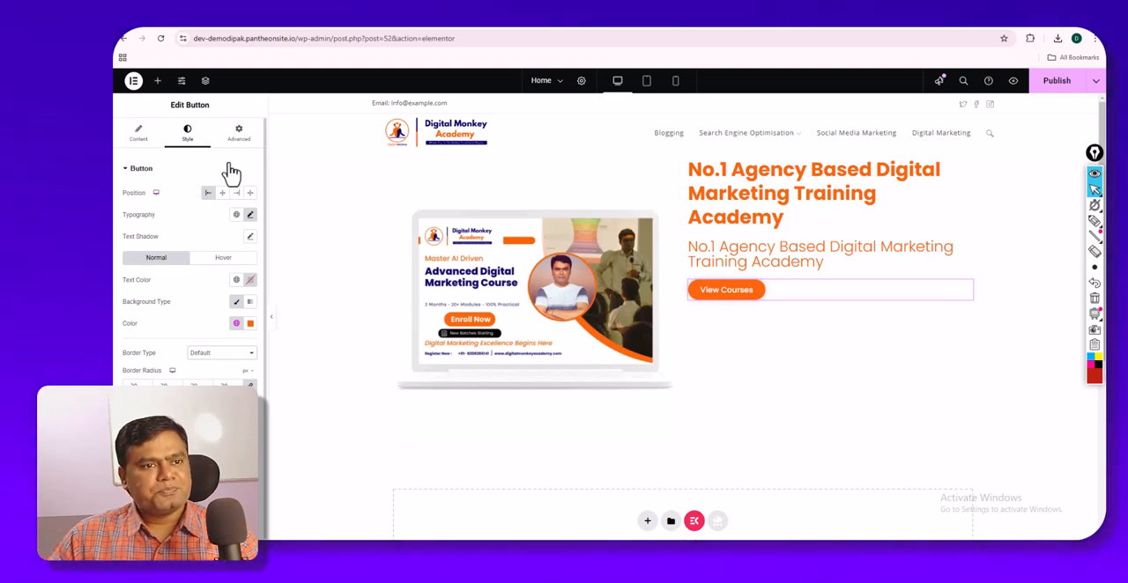
- Apply the dark blue global color as the View Courses button's hover text color
left_click(221, 261)
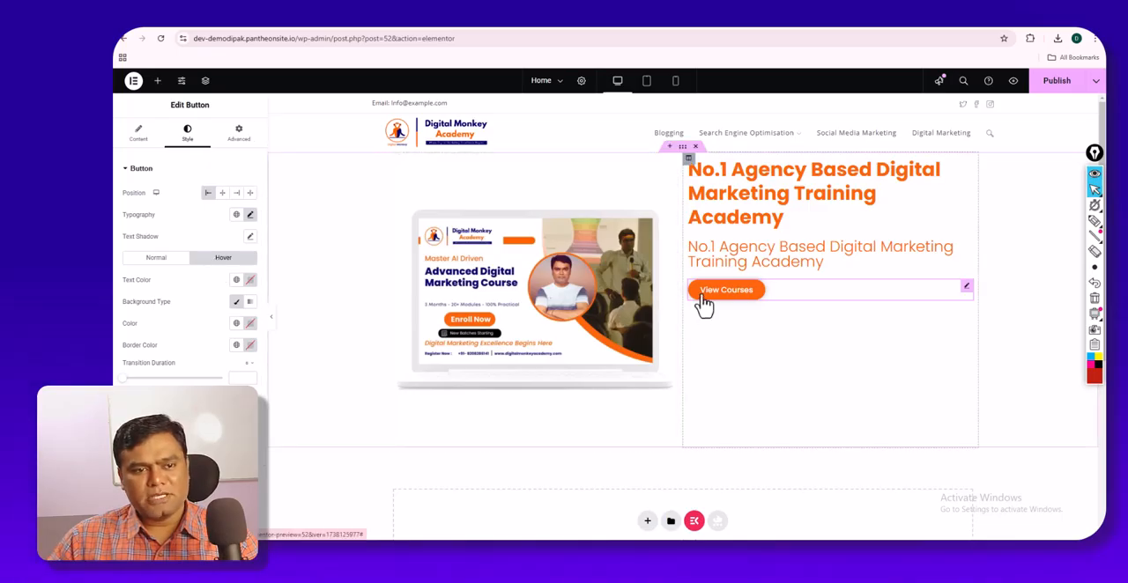
left_click(236, 280)
left_click(176, 430)
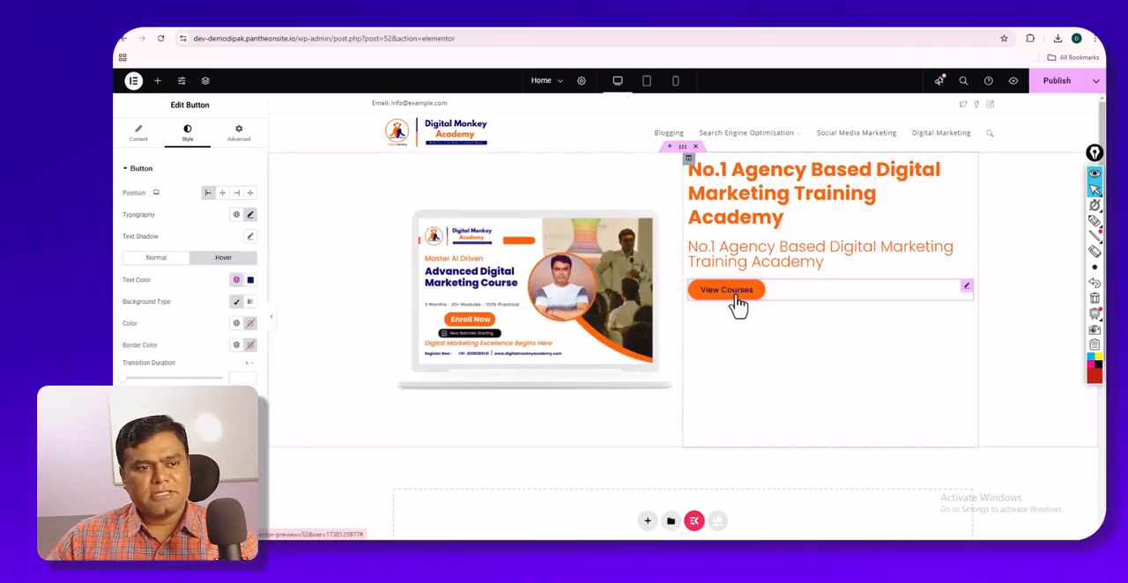
- Set the View Courses button's hover text color to white and its hover background to the dark blue global color
left_click(236, 280)
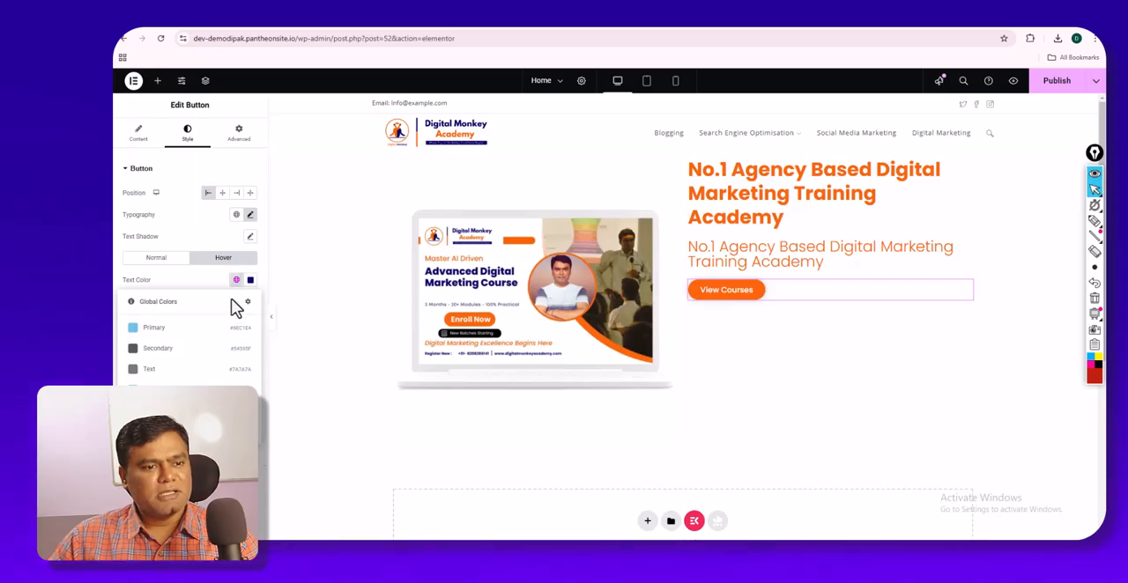
left_click(250, 281)
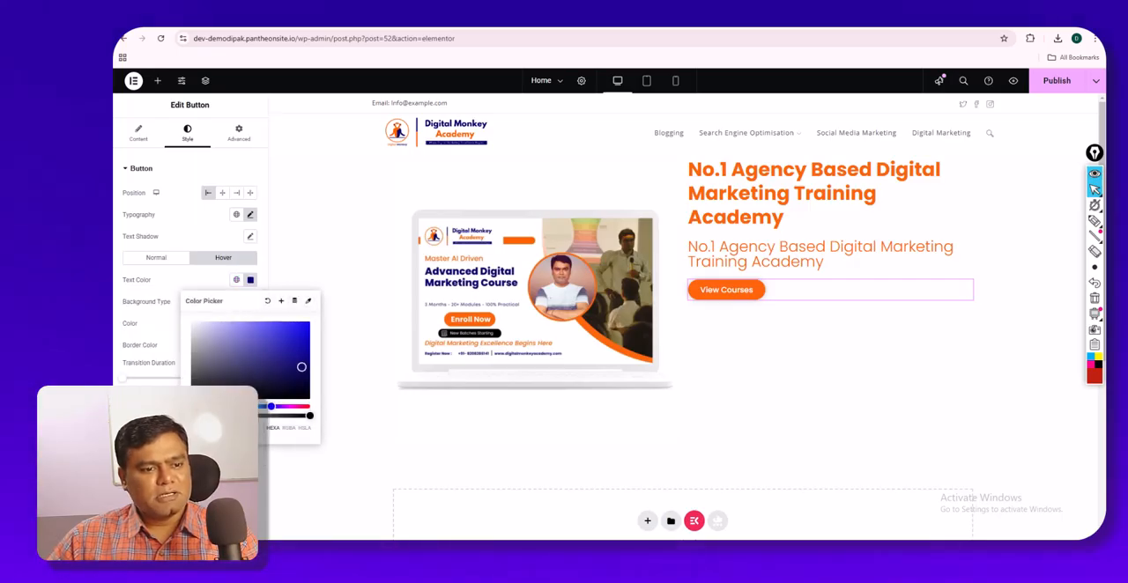
left_click(205, 289)
left_click(250, 280)
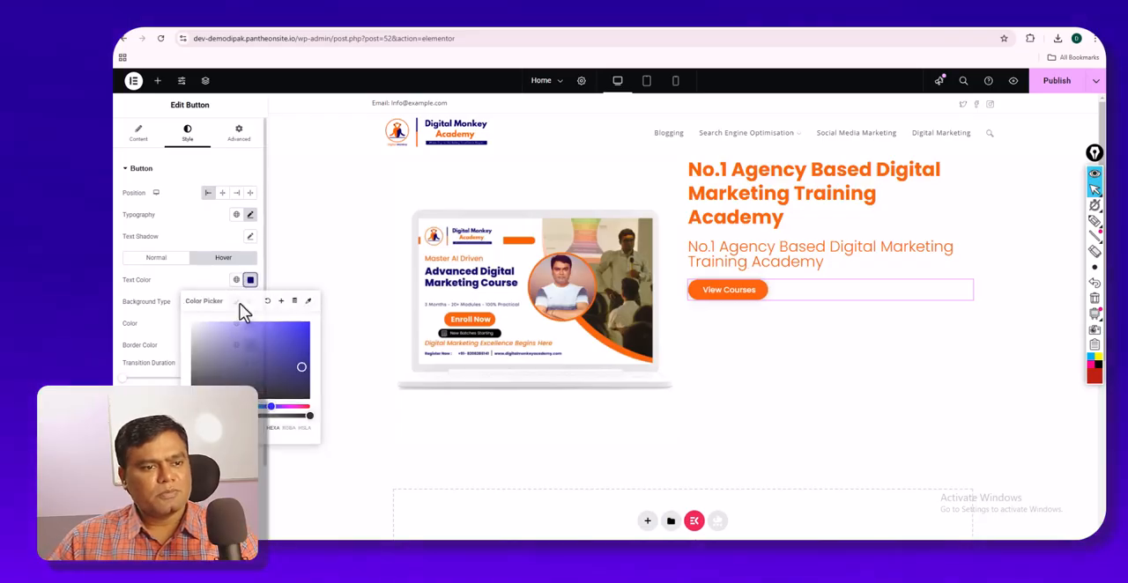
left_click(173, 300)
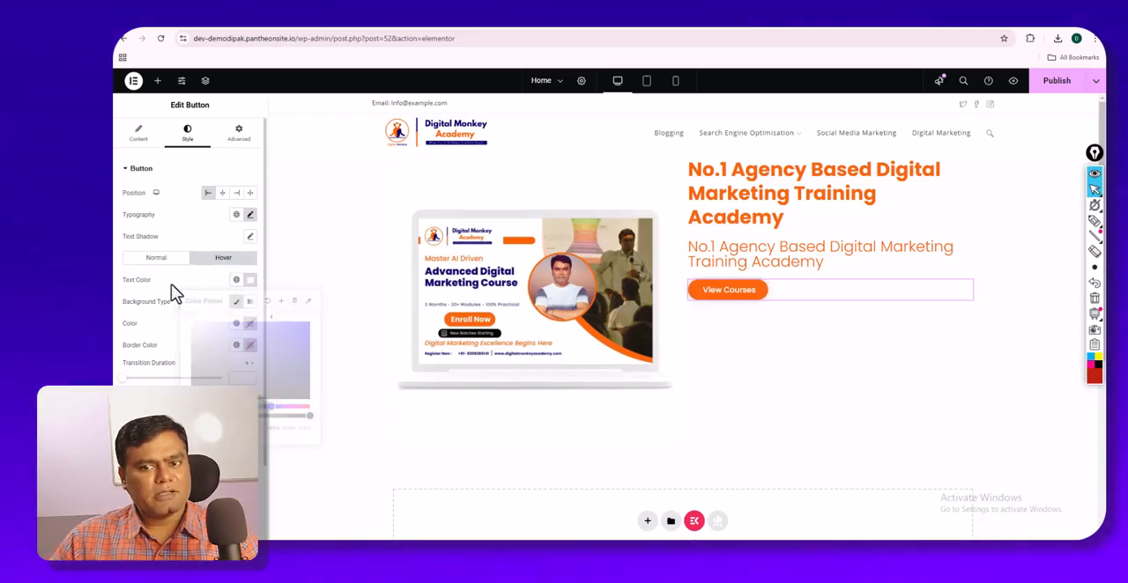
left_click(236, 326)
left_click(190, 467)
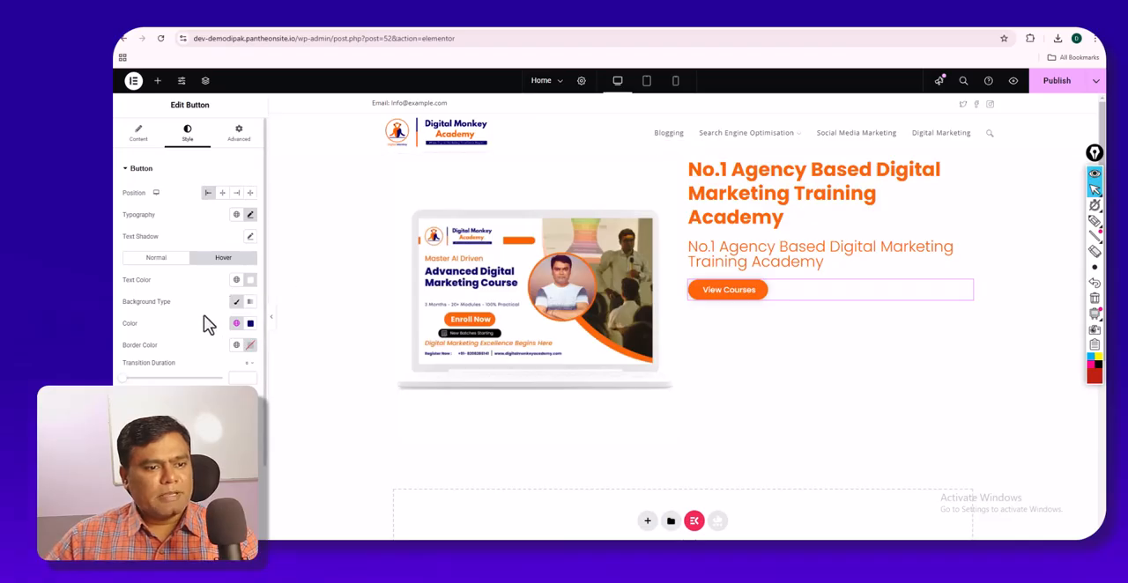
- Try the Pulse hover animation on the View Courses button, set it to Grow instead and preview the page without the editing panel
scroll(204, 324, "down", 1)
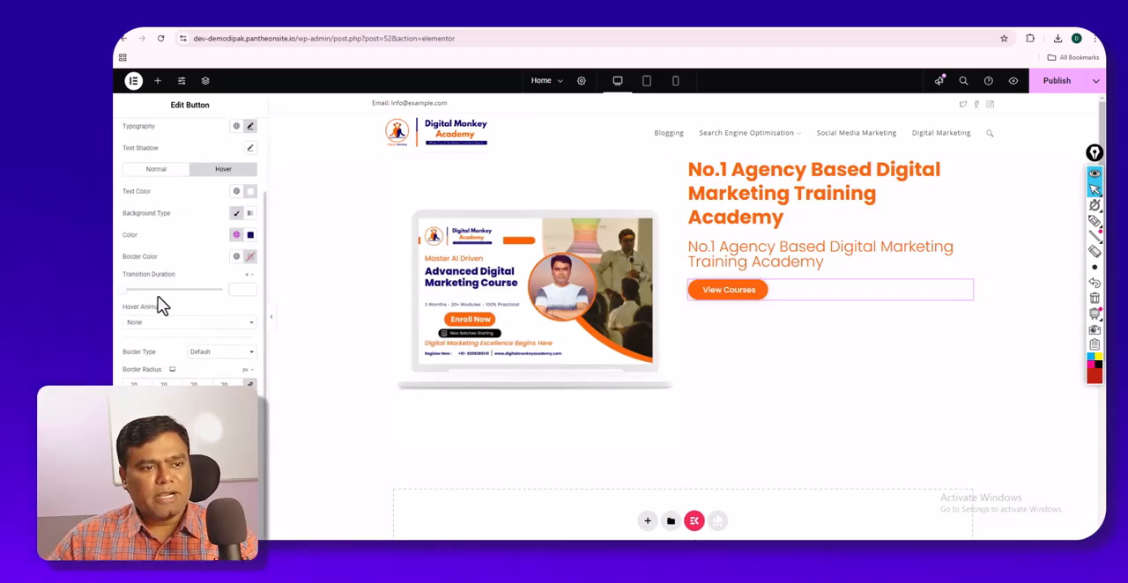
left_click(155, 322)
left_click(156, 378)
left_click(167, 323)
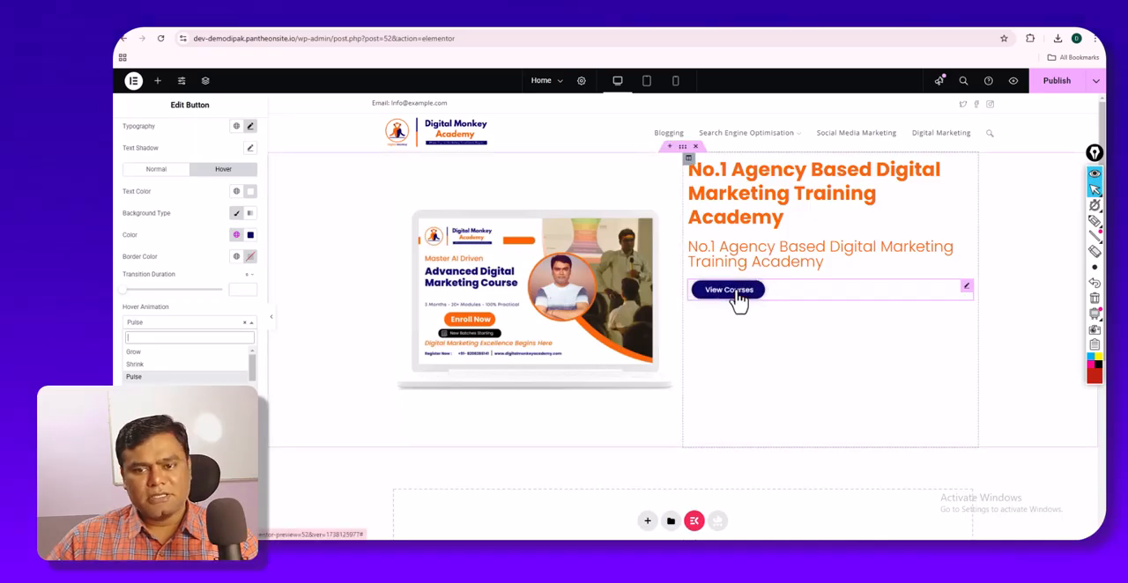
left_click(151, 368)
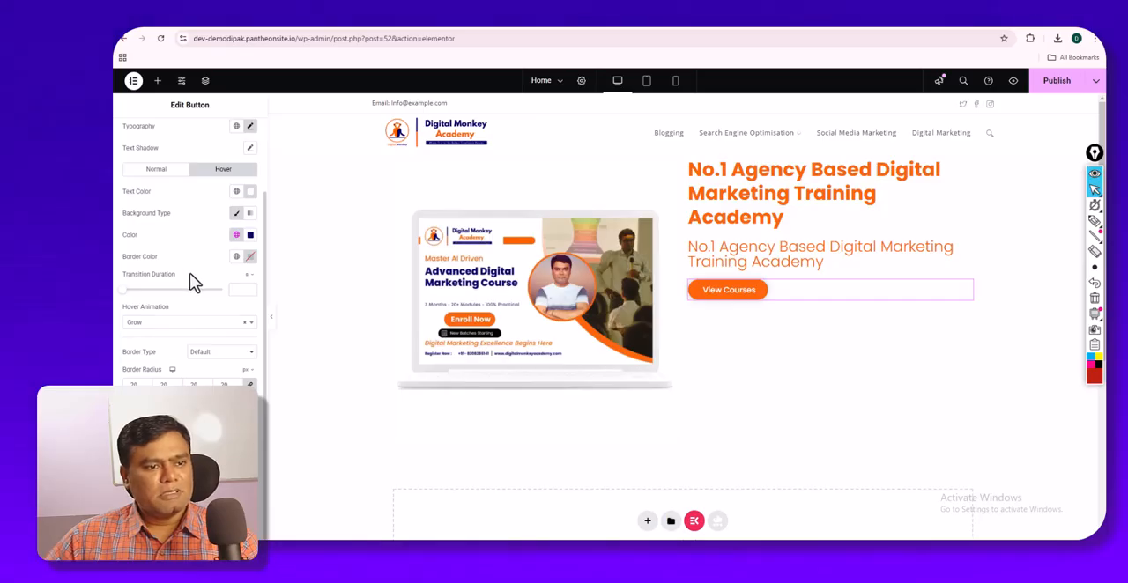
scroll(196, 249, "up", 2)
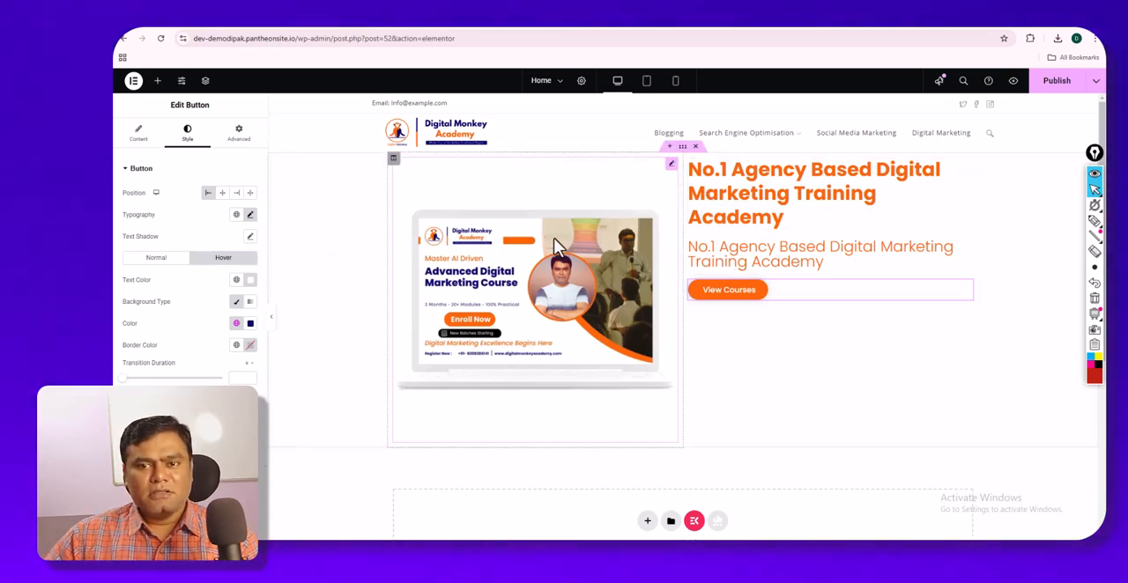
left_click(272, 318)
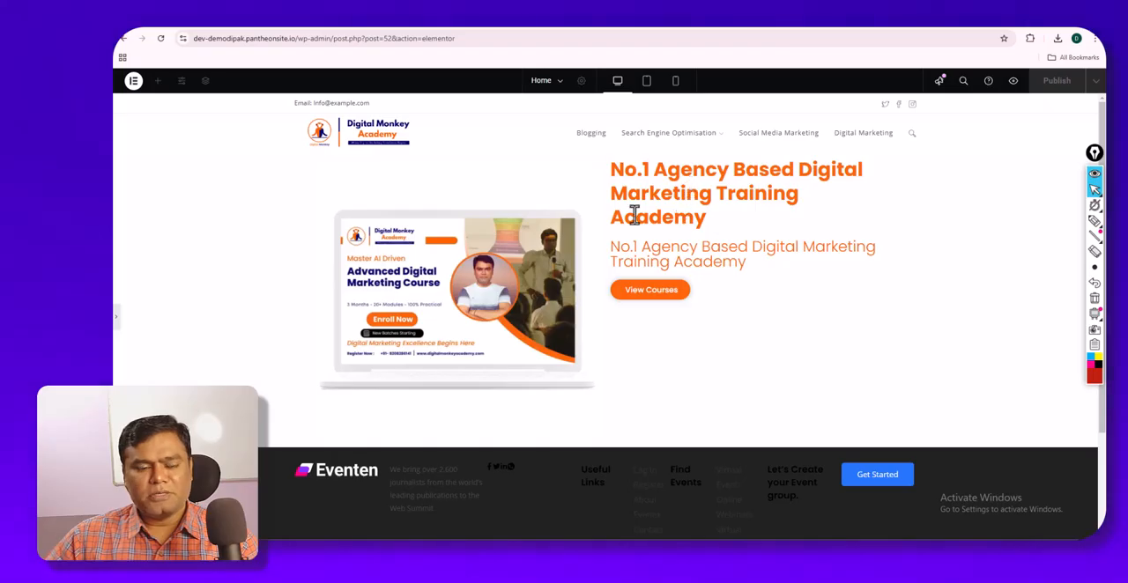
left_click(117, 320)
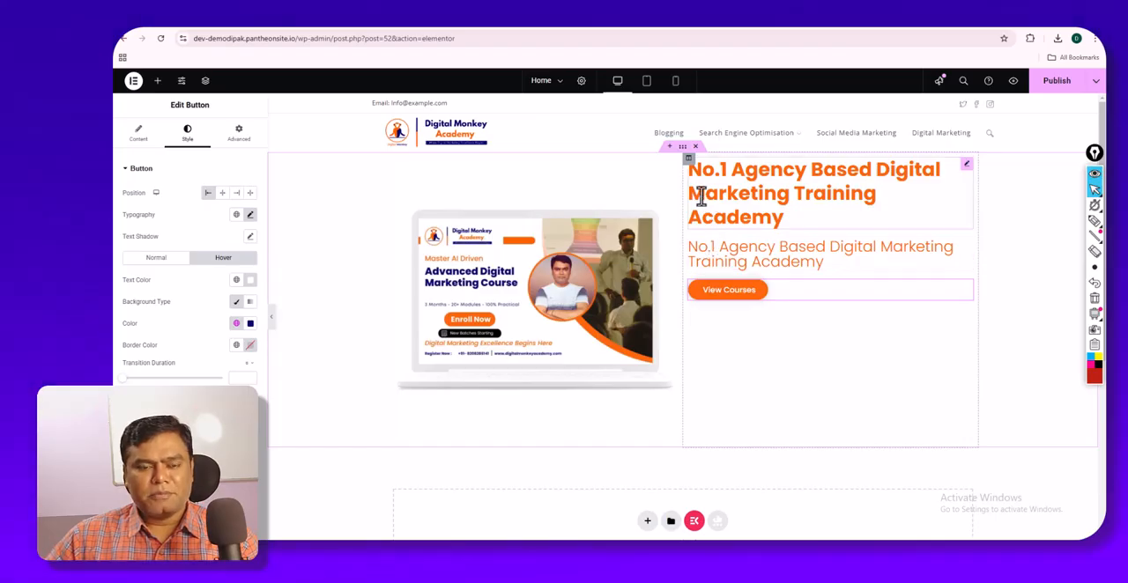
- Try a linked margin of 55 px on all sides of the main heading and clear it
left_click(244, 144)
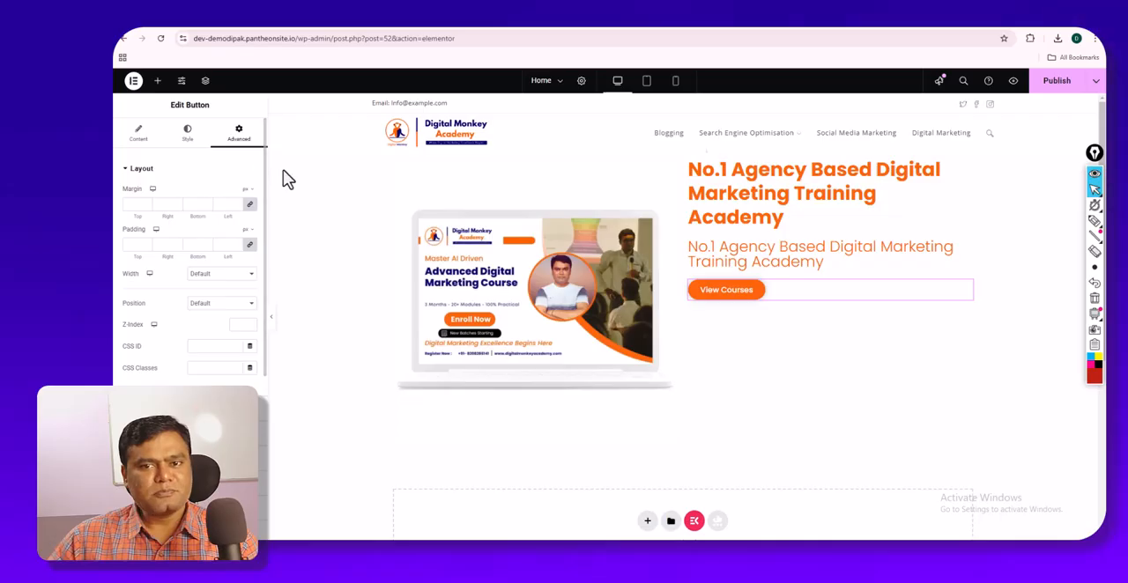
left_click(729, 183)
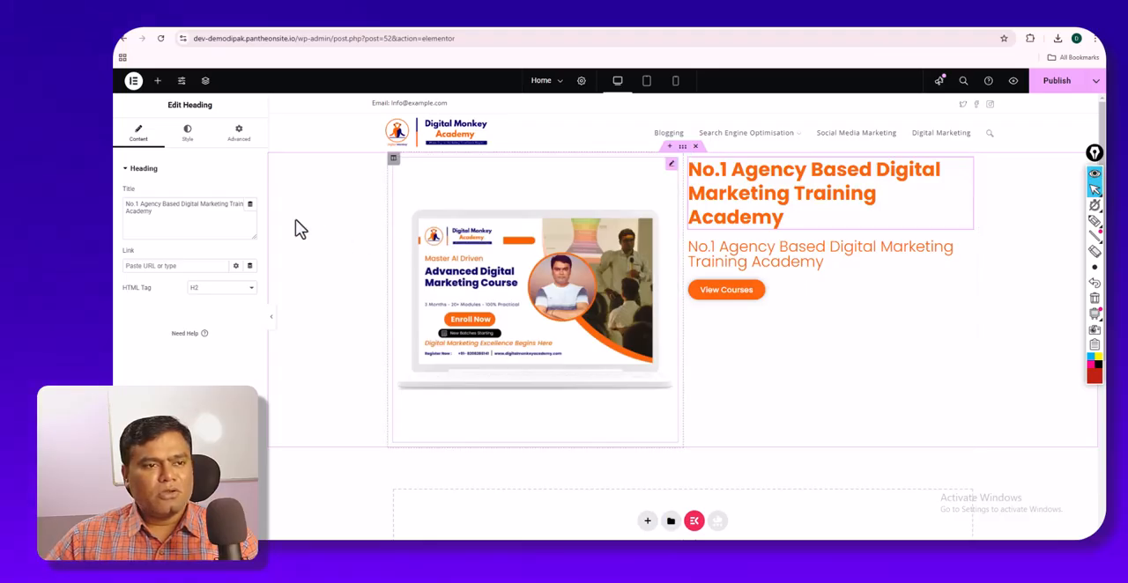
left_click(238, 146)
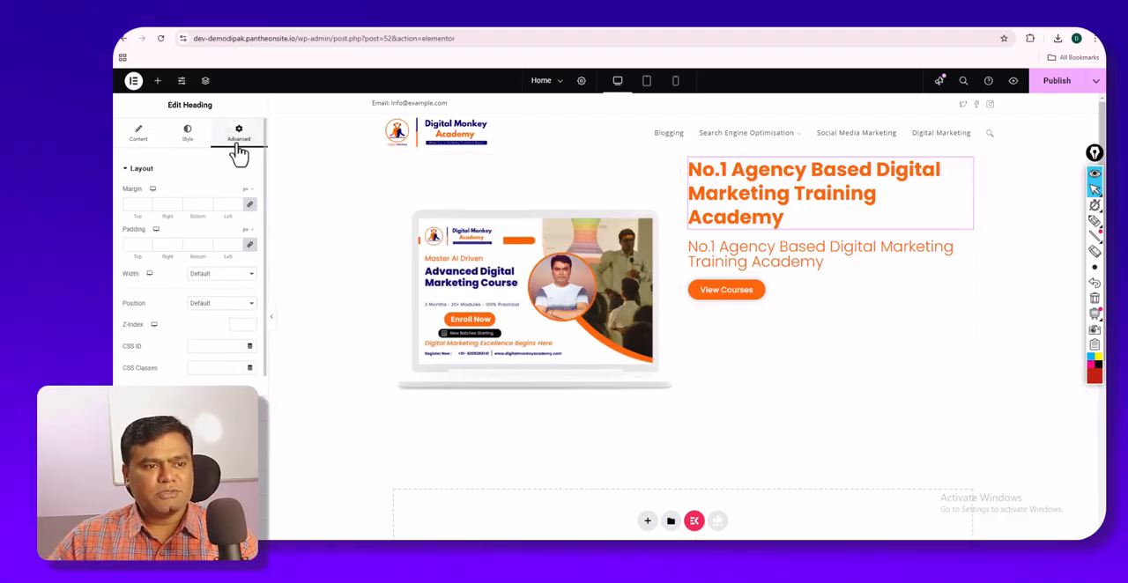
left_click(147, 203)
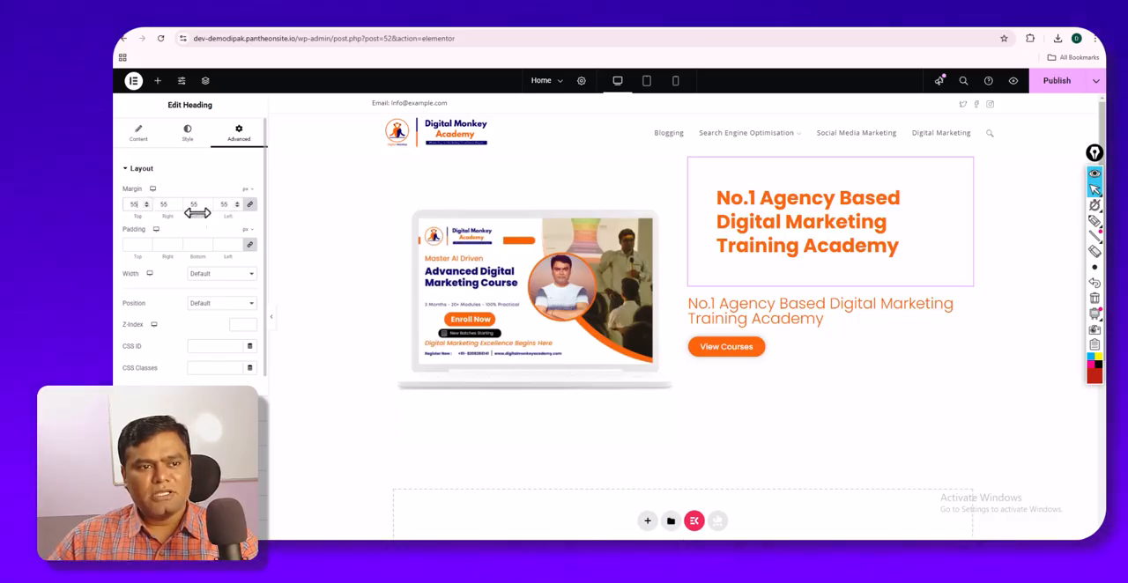
left_click(147, 207)
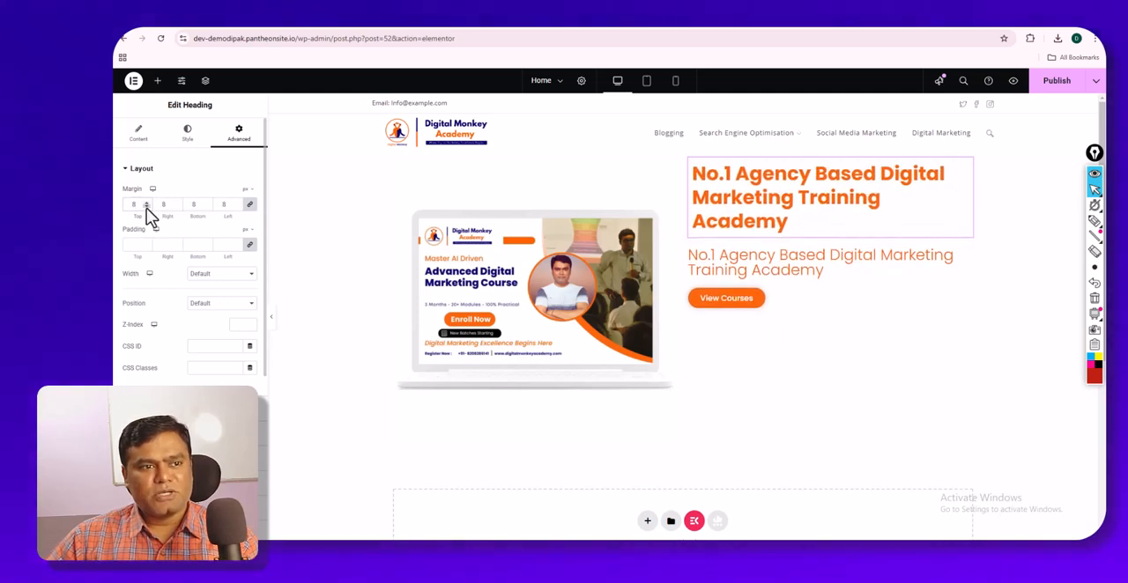
key("BackSpace")
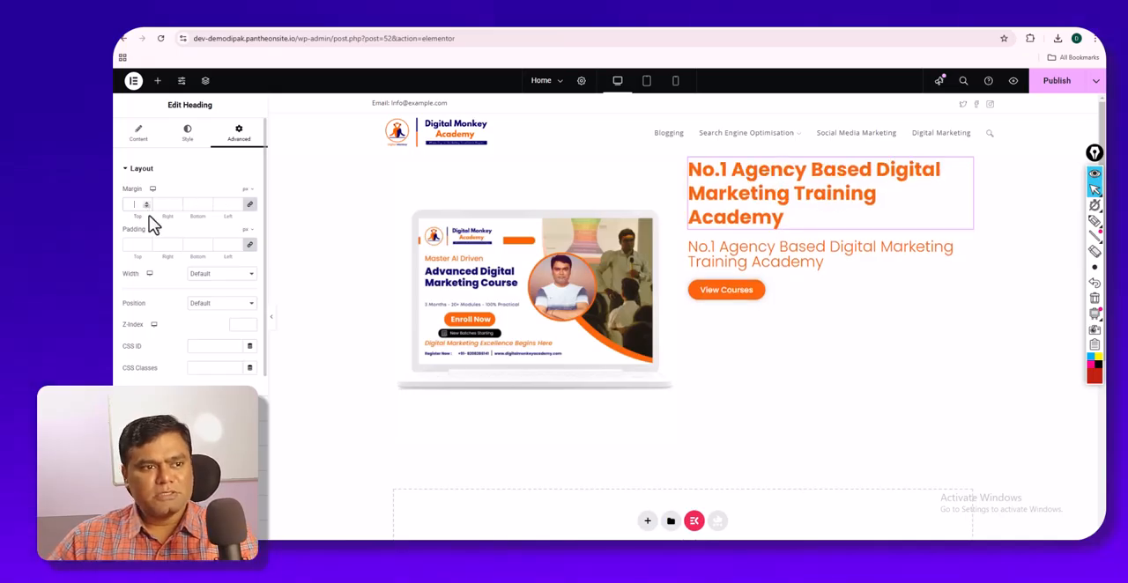
- Try a linked padding of 75 px around the main heading and clear it
left_click(148, 246)
left_click_drag(148, 246, 147, 246)
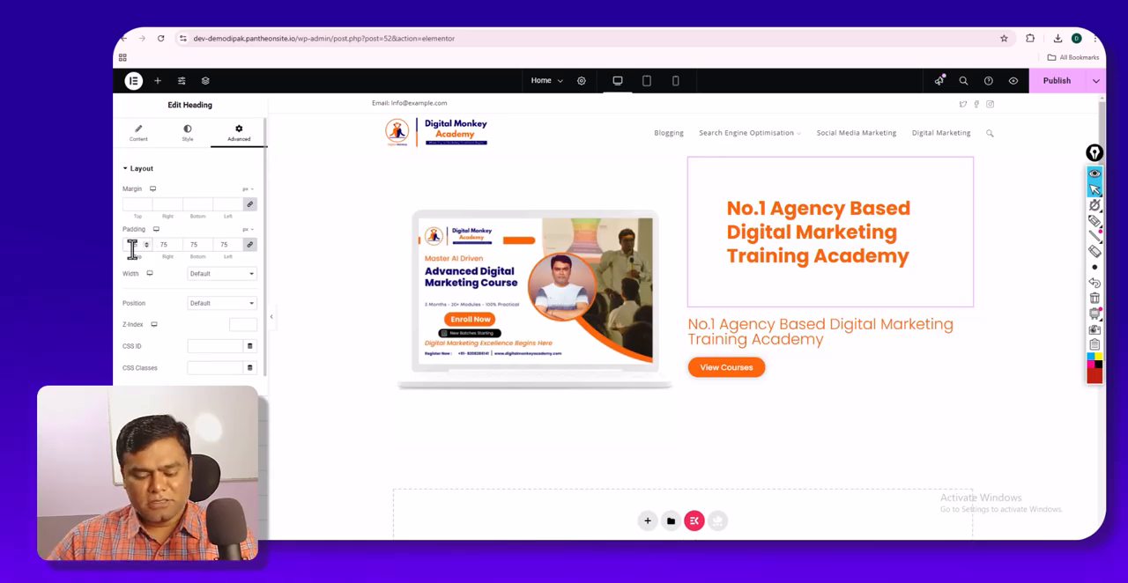
key("BackSpace")
key("BackSpace")
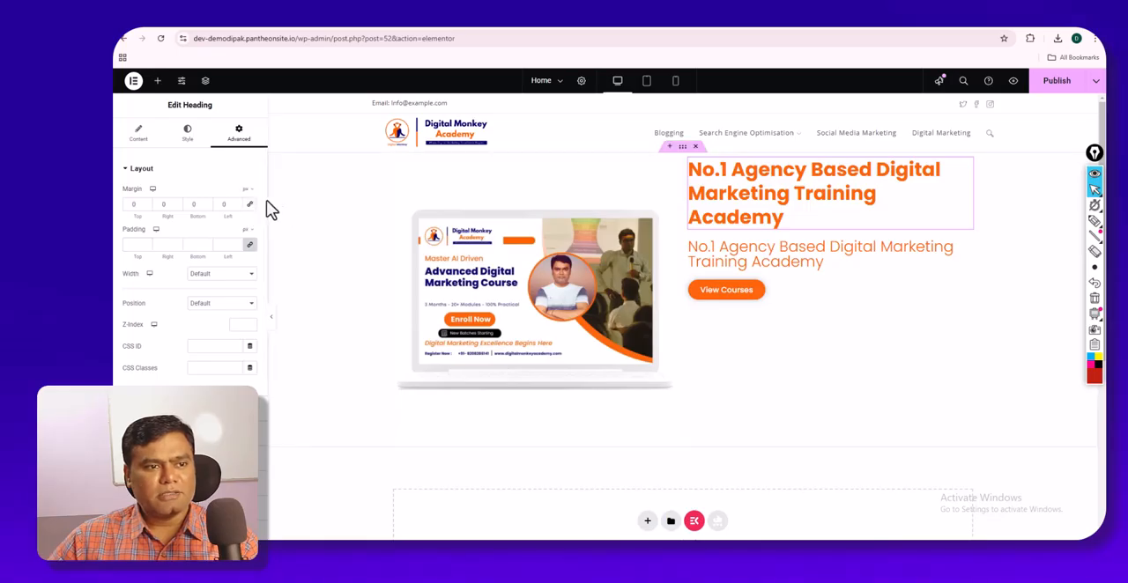
- With unlinked margins, set the main heading's top margin to 94 px, right margin to 1 px and left margin to 35 px
left_click_drag(145, 203, 145, 203)
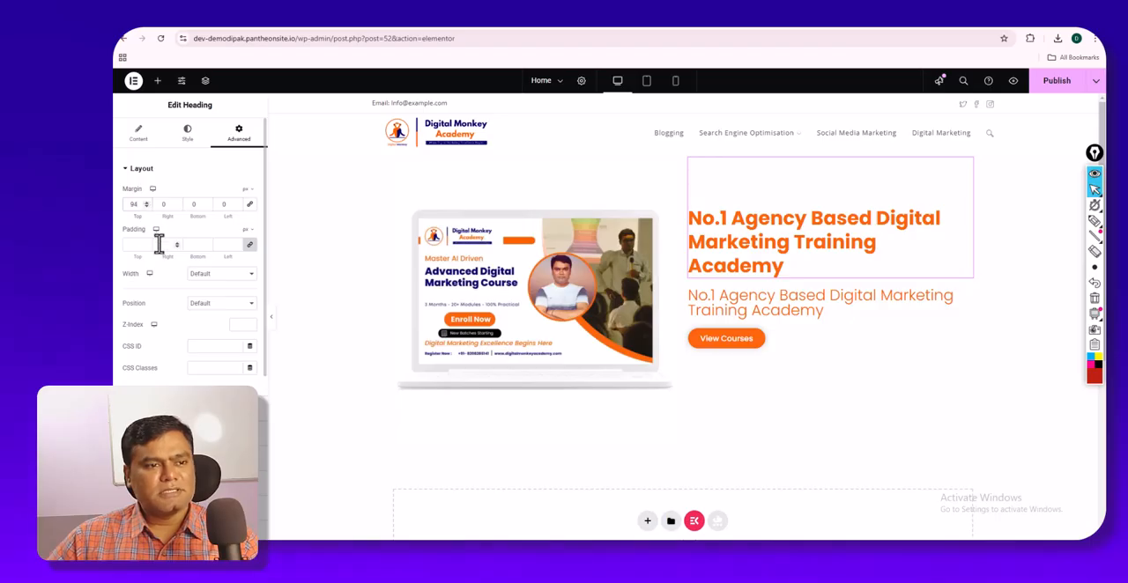
left_click(271, 316)
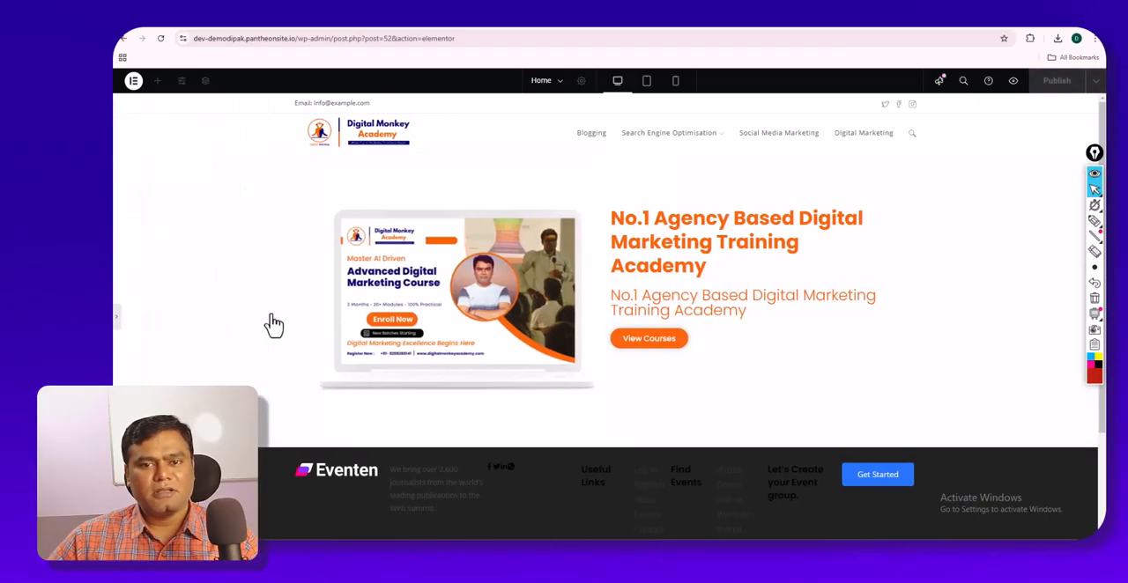
left_click(116, 321)
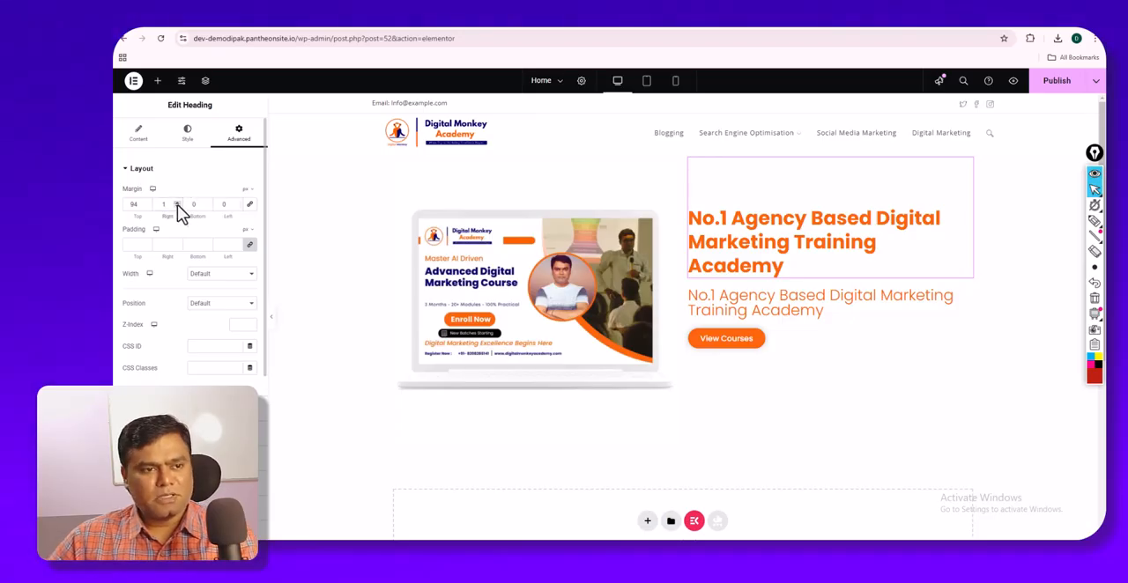
left_click(237, 203)
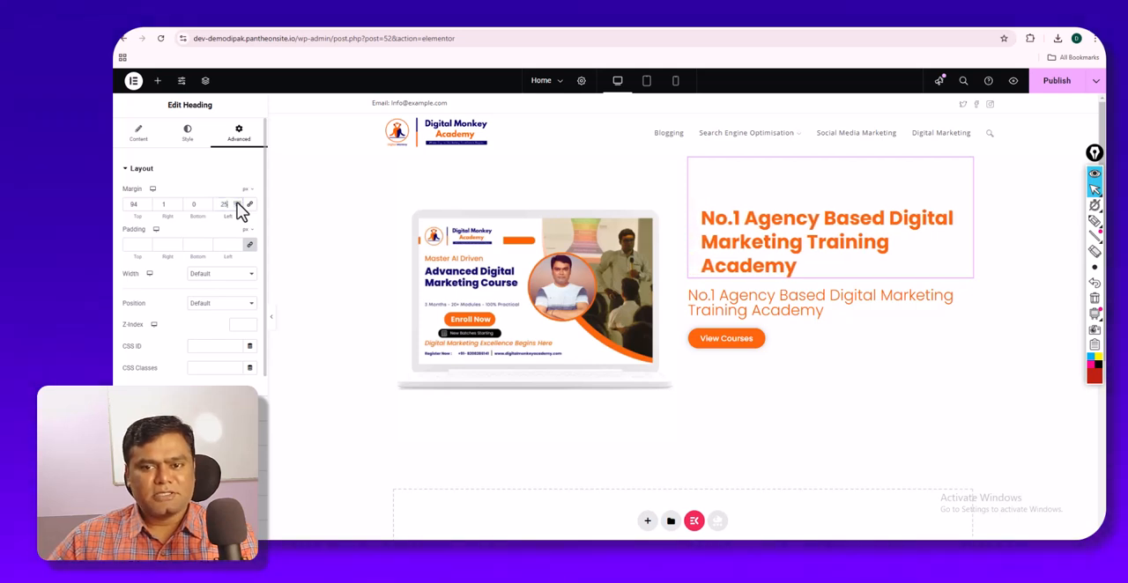
left_click(237, 203)
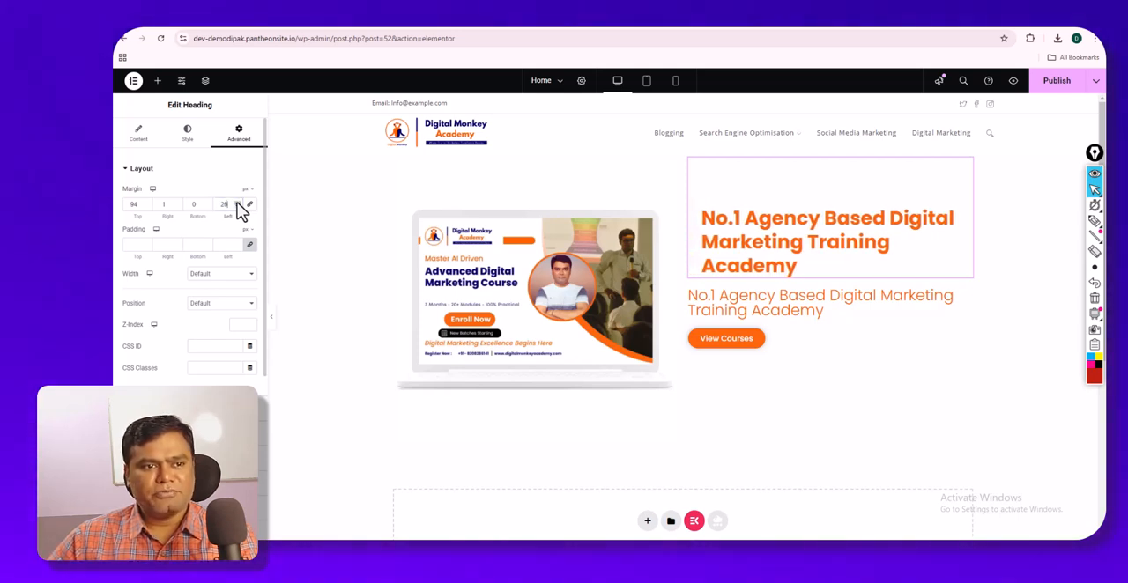
left_click(237, 203)
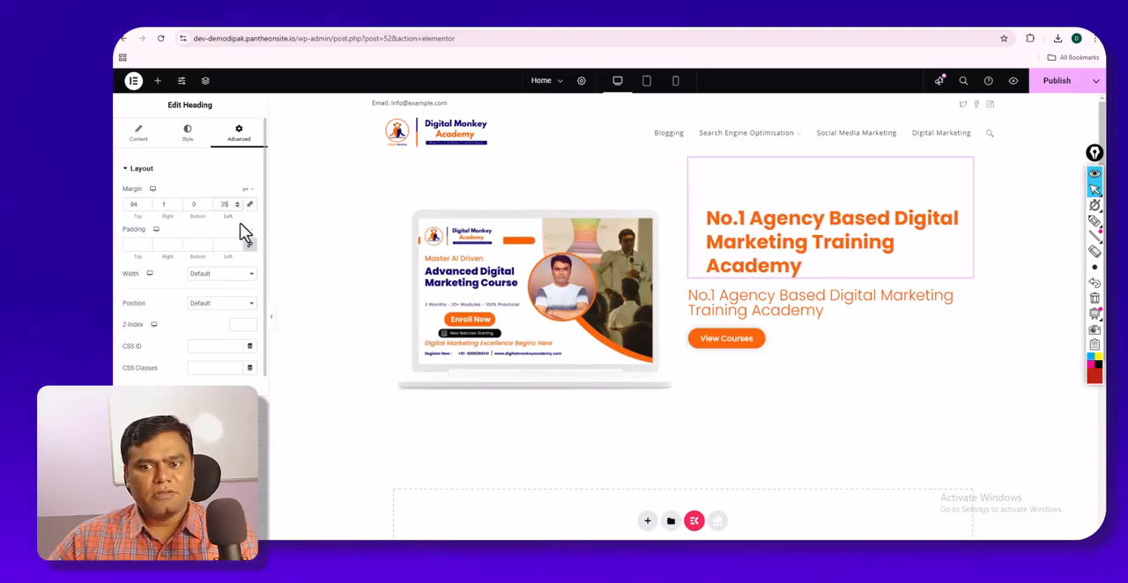
- Set the left margin of the lighter subheading to 35 px, keeping its other margins at 0
left_click(743, 294)
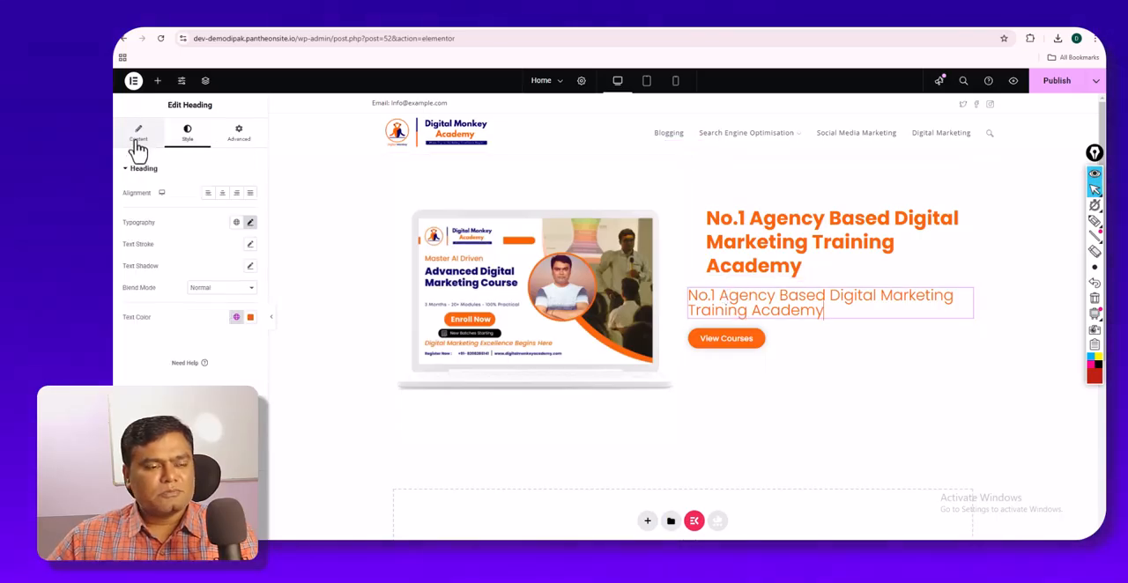
left_click(139, 136)
left_click(236, 136)
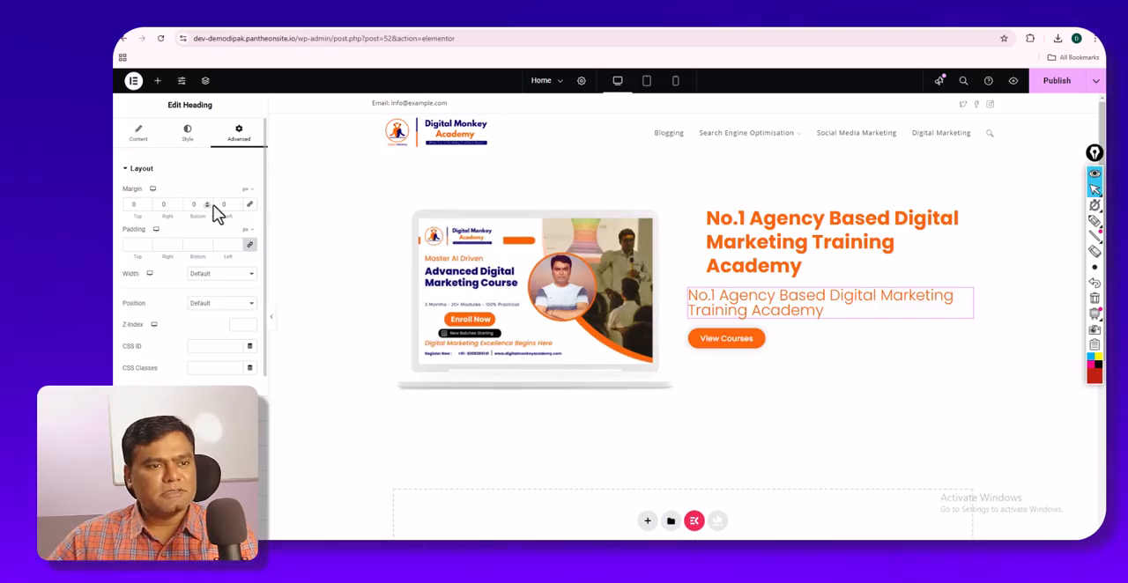
left_click(236, 203)
left_click_drag(236, 204, 236, 203)
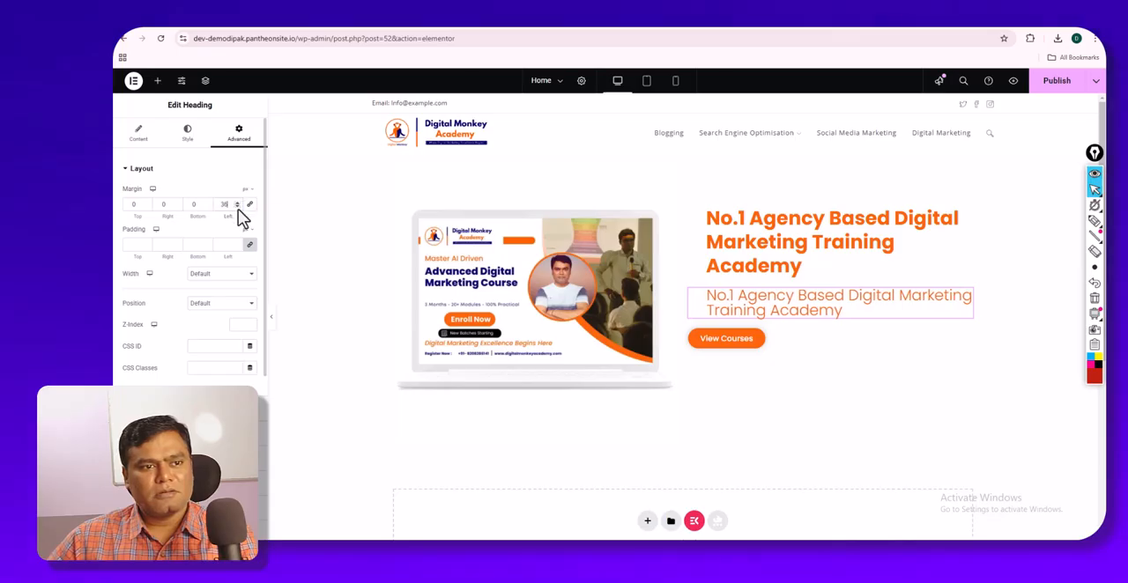
left_click(235, 206)
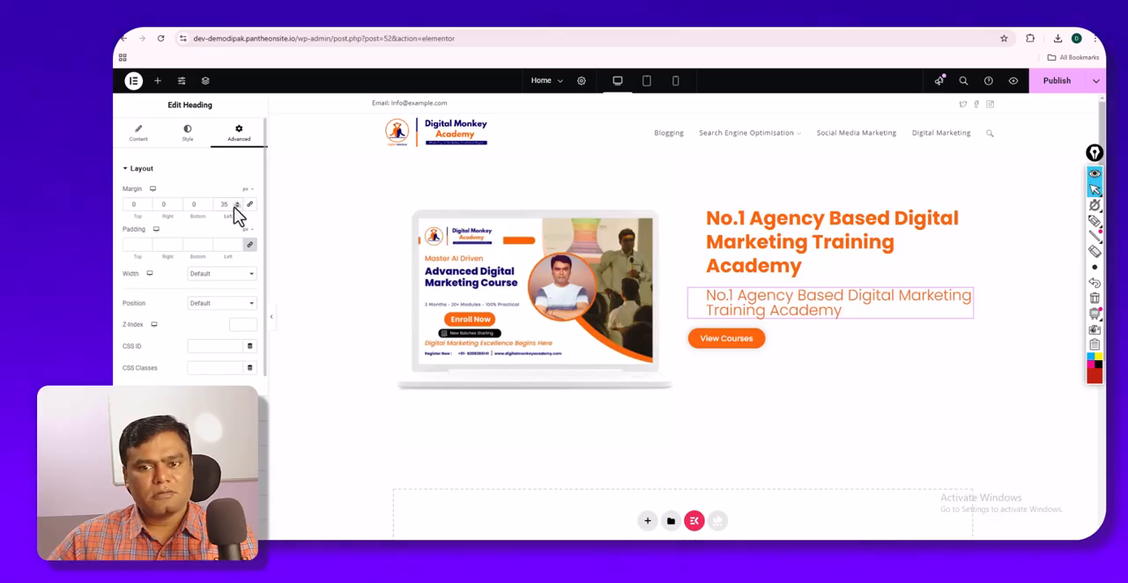
- Unlink the View Courses button's margins and set its left margin to 35 px
left_click(767, 347)
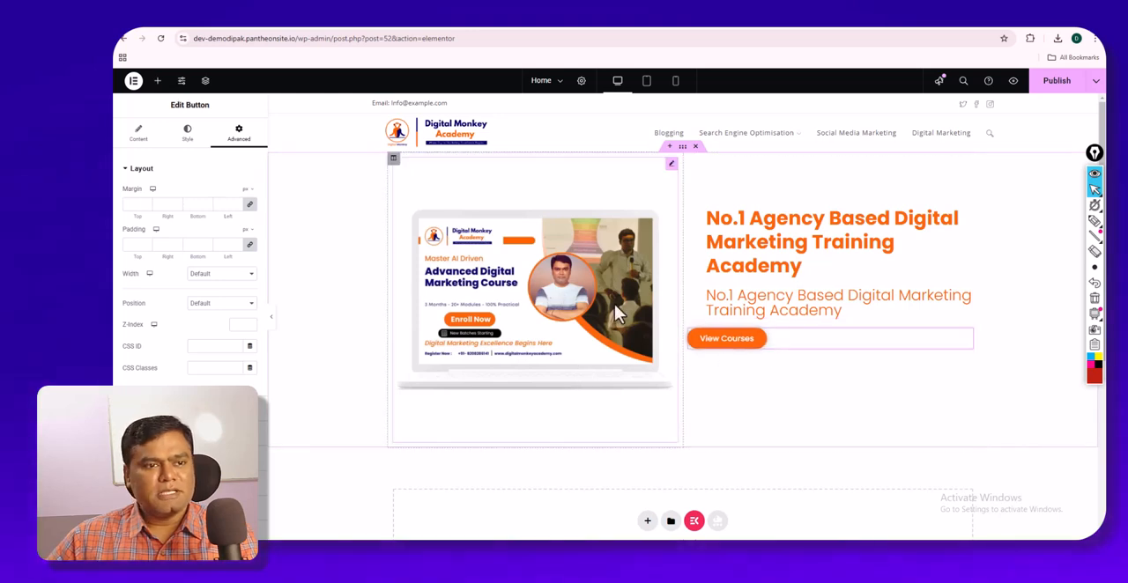
left_click(249, 208)
left_click(238, 204)
left_click(237, 204)
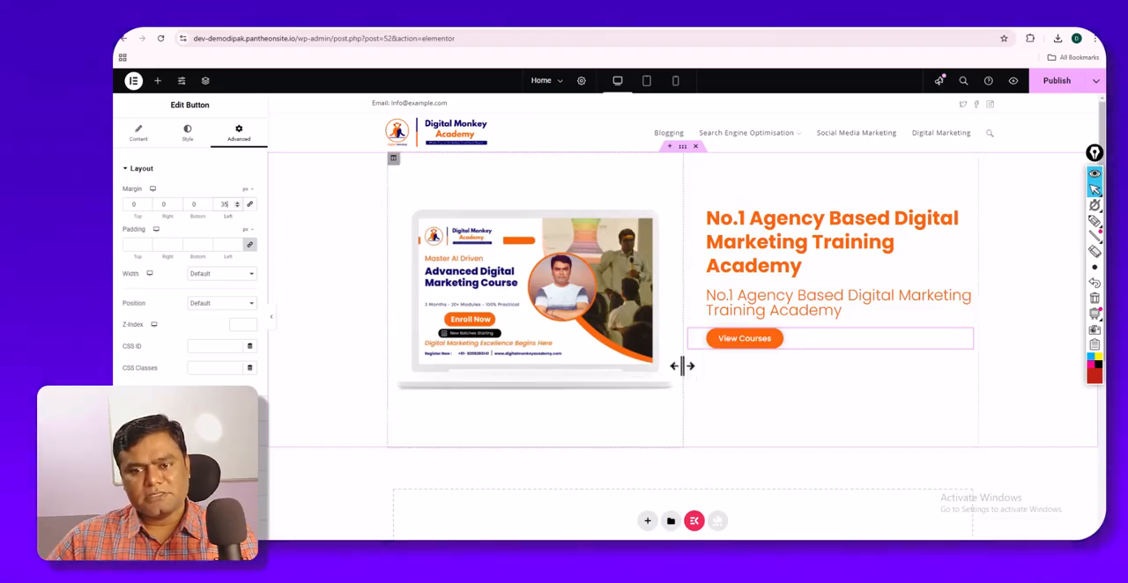
- Preview the hero section, compare it with the live Digital Monkey Academy home page, and return to the editor with the main heading selected
left_click(271, 318)
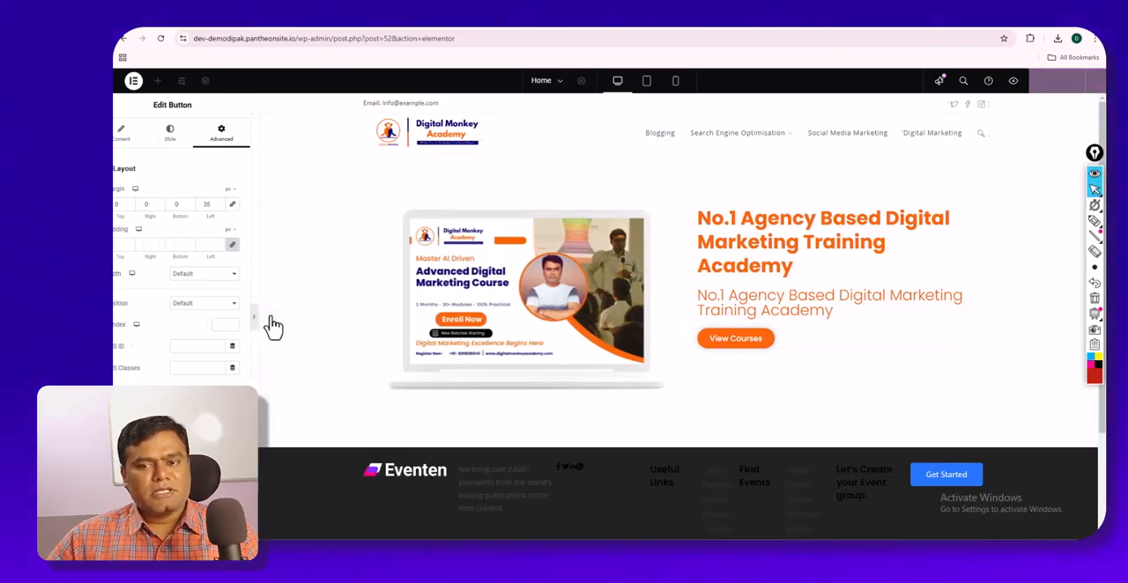
left_click(384, 27)
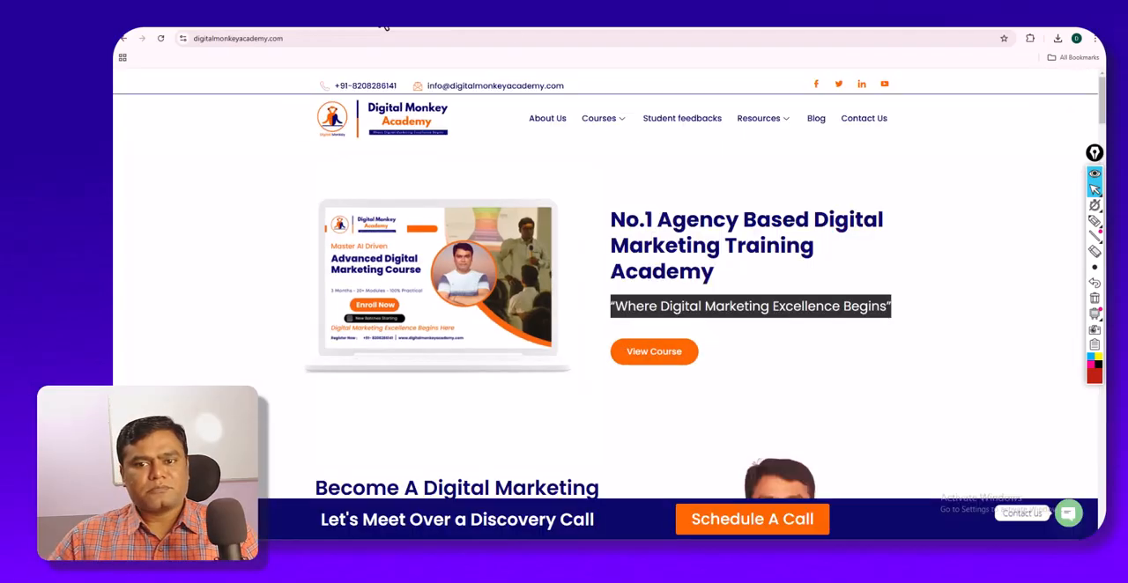
left_click(582, 195)
left_click(297, 11)
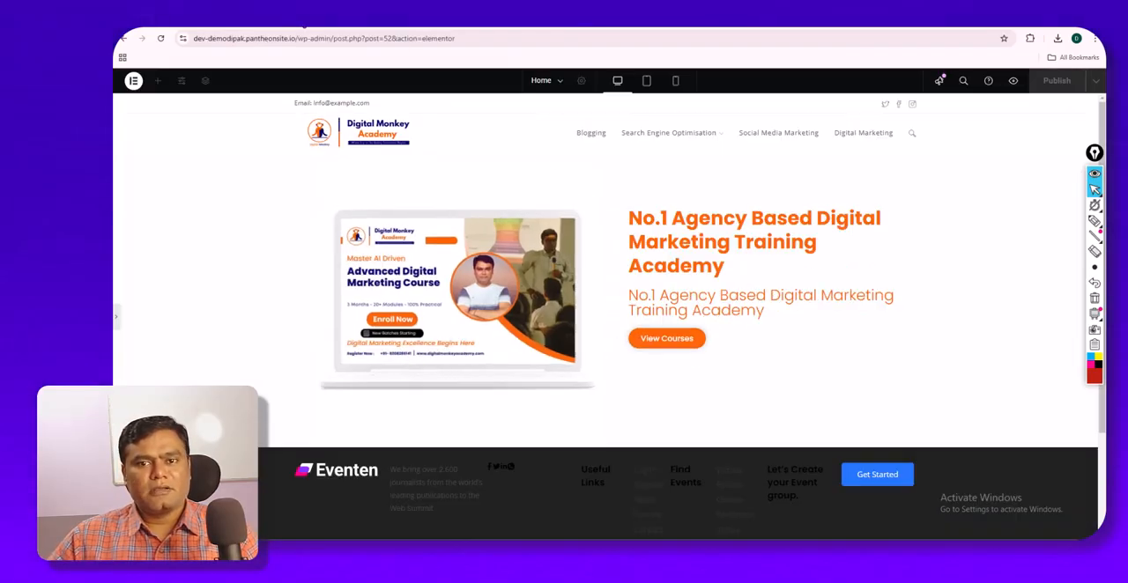
left_click(116, 323)
left_click(932, 254)
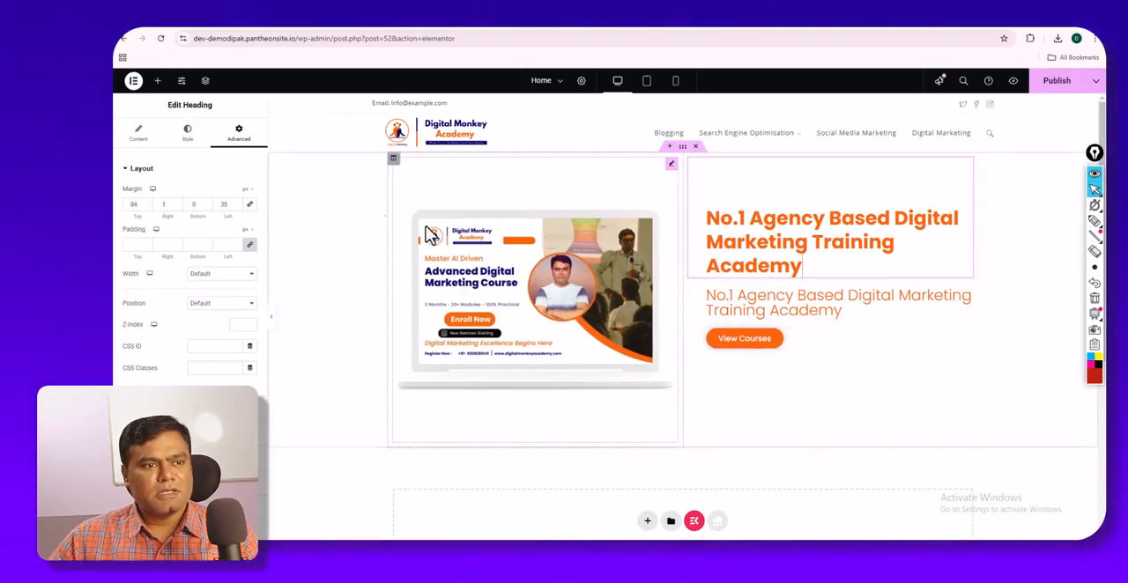
- Change the main heading's text color to the dark navy global color and preview the hero section at full width
left_click(188, 134)
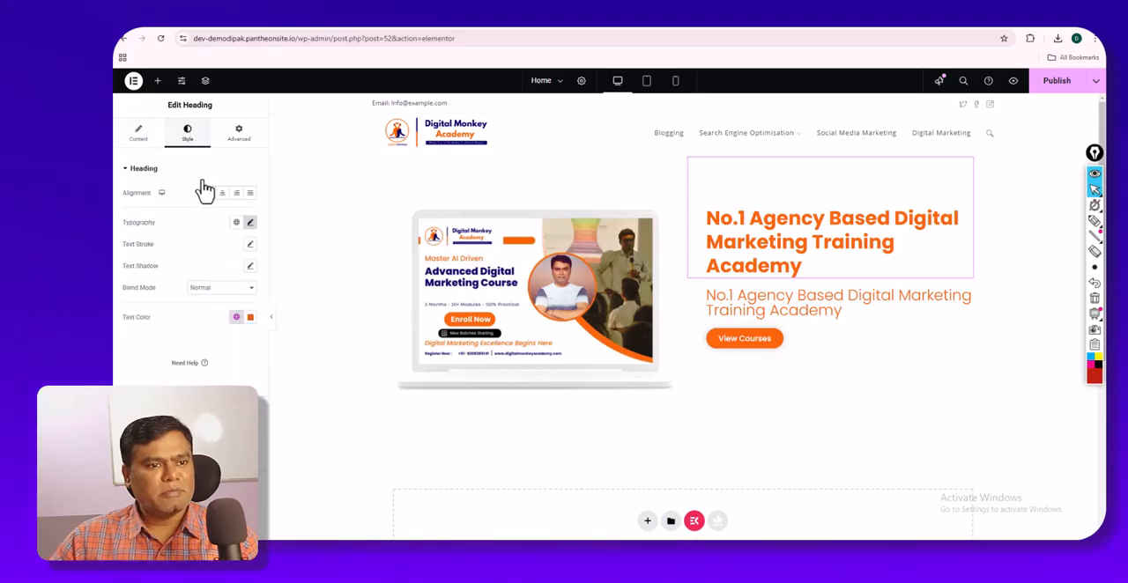
left_click(238, 319)
left_click(198, 448)
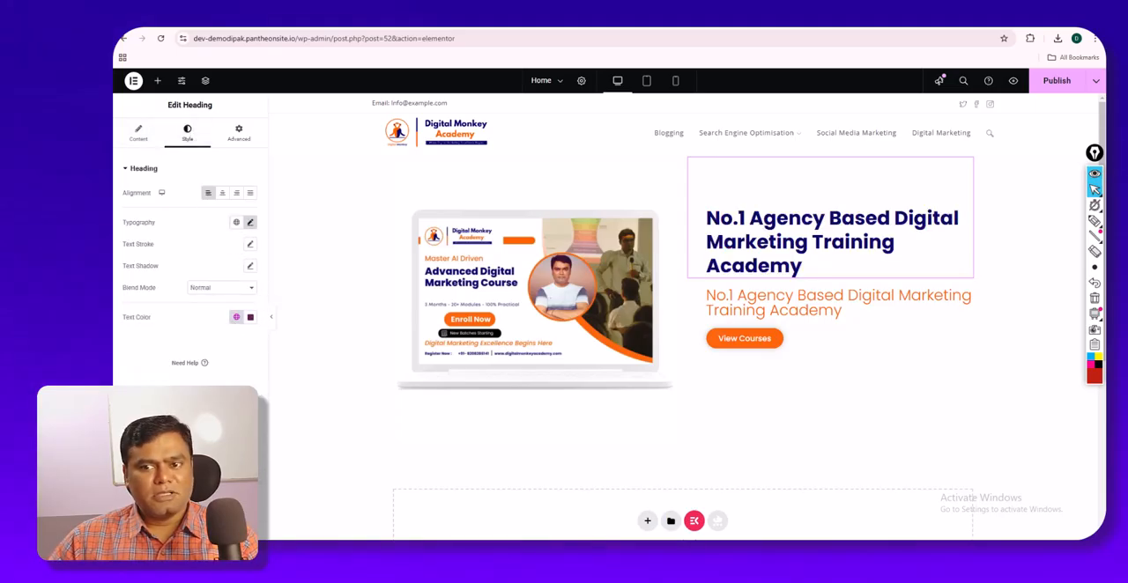
left_click(271, 319)
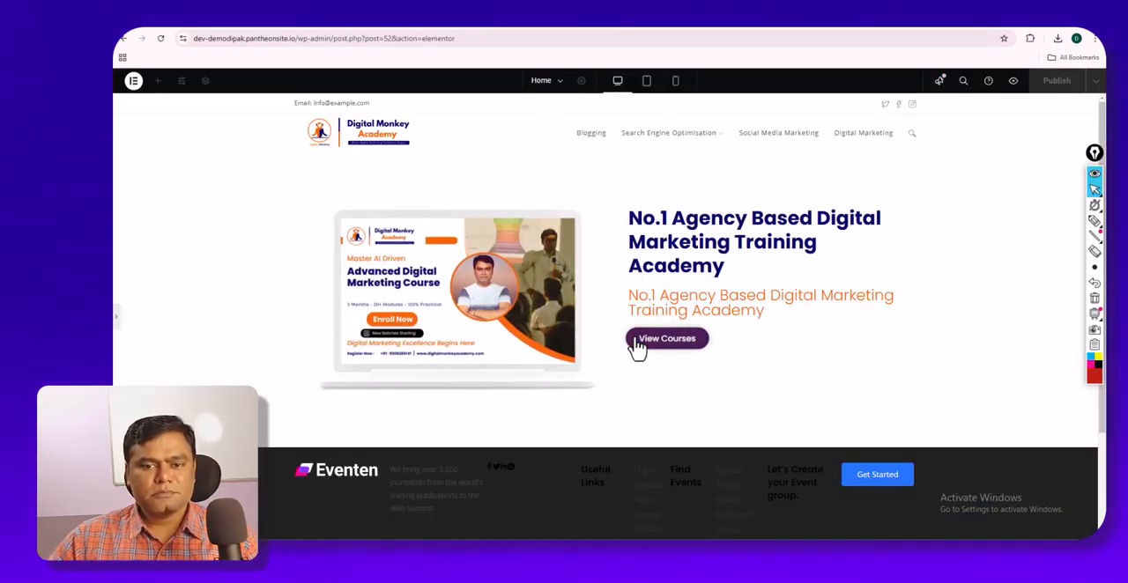
left_click(115, 317)
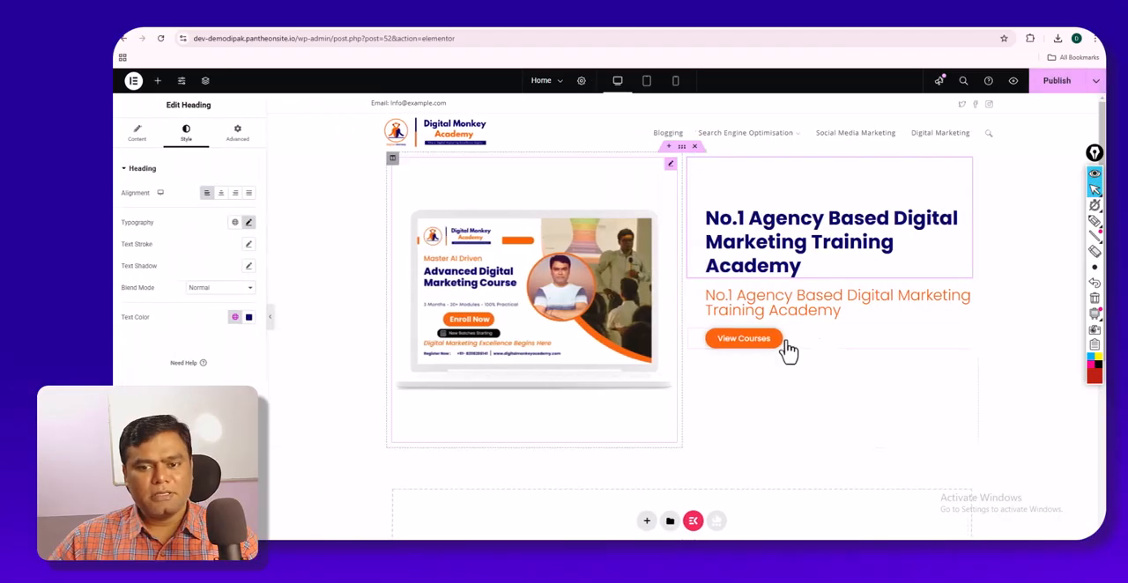
- Try small increases to the View Courses button's bottom and top margins
left_click(869, 337)
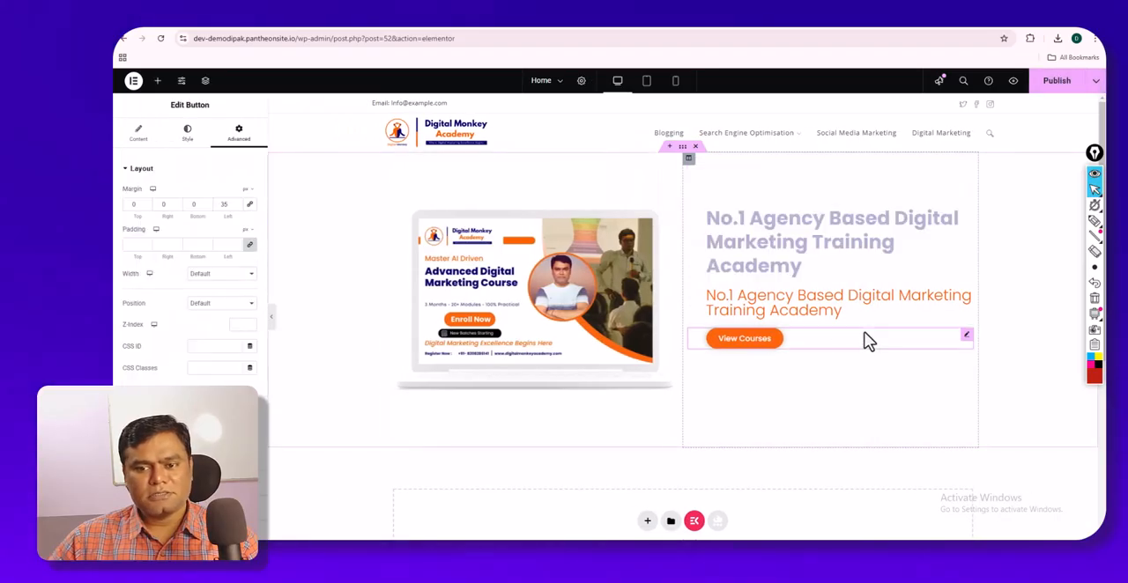
left_click(204, 205)
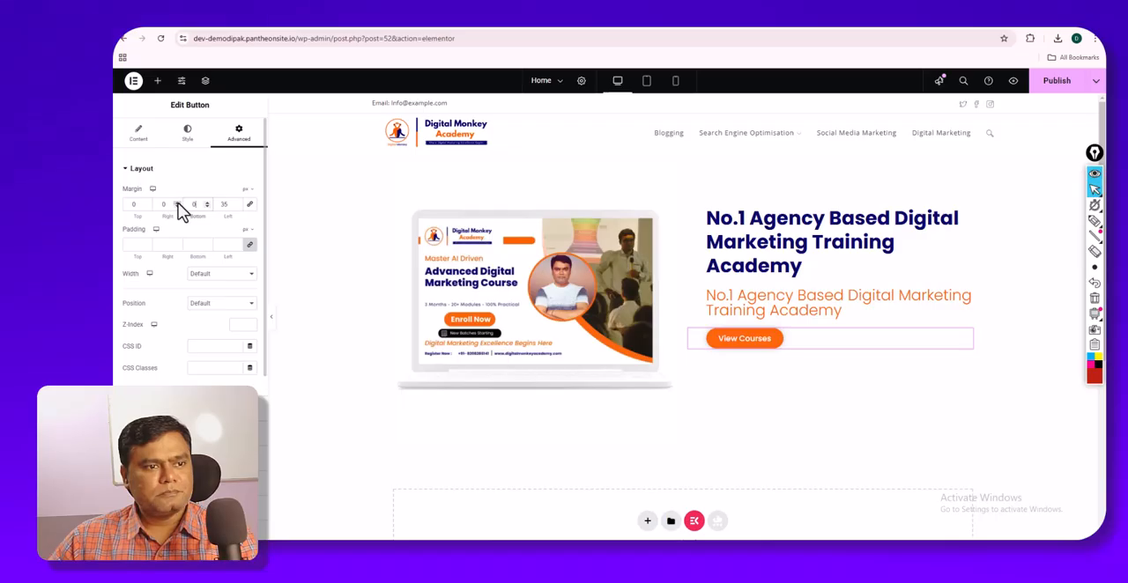
left_click(148, 203)
left_click(148, 203)
left_click_drag(148, 202, 148, 203)
key("BackSpace")
key("BackSpace")
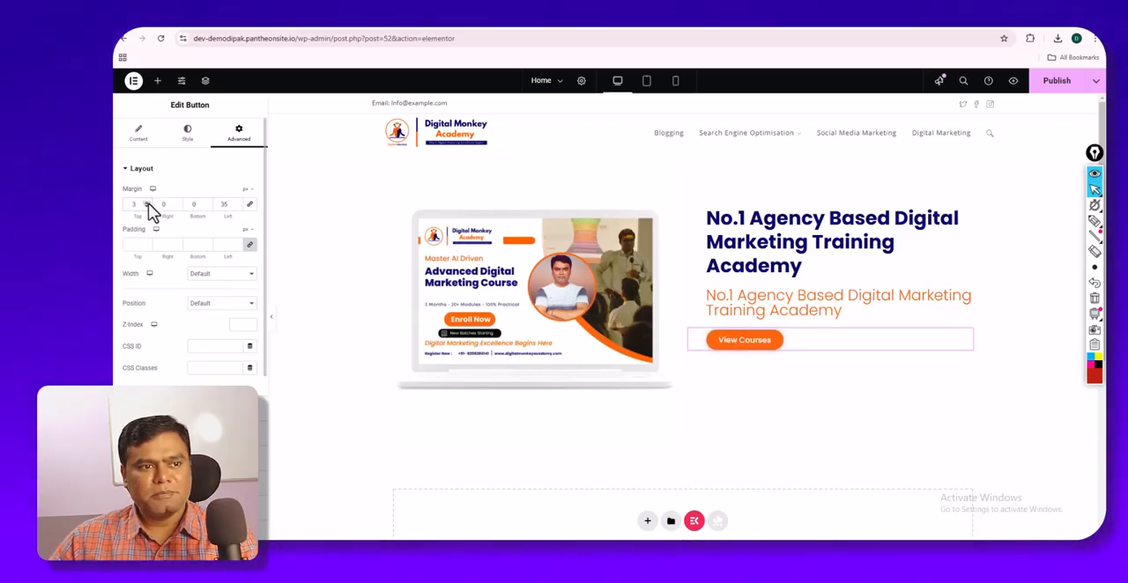
- Unlink the View Courses button's padding, set its top padding to 40 px, and preview the hero section
left_click(251, 247)
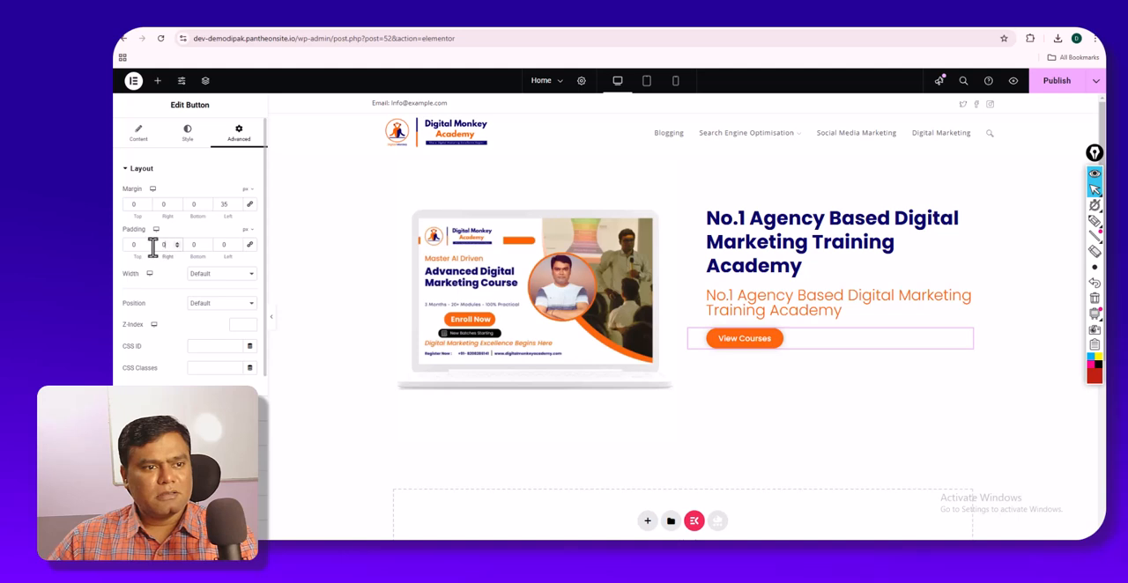
left_click_drag(149, 244, 149, 244)
key("BackSpace")
key("BackSpace")
key("BackSpace")
key("BackSpace")
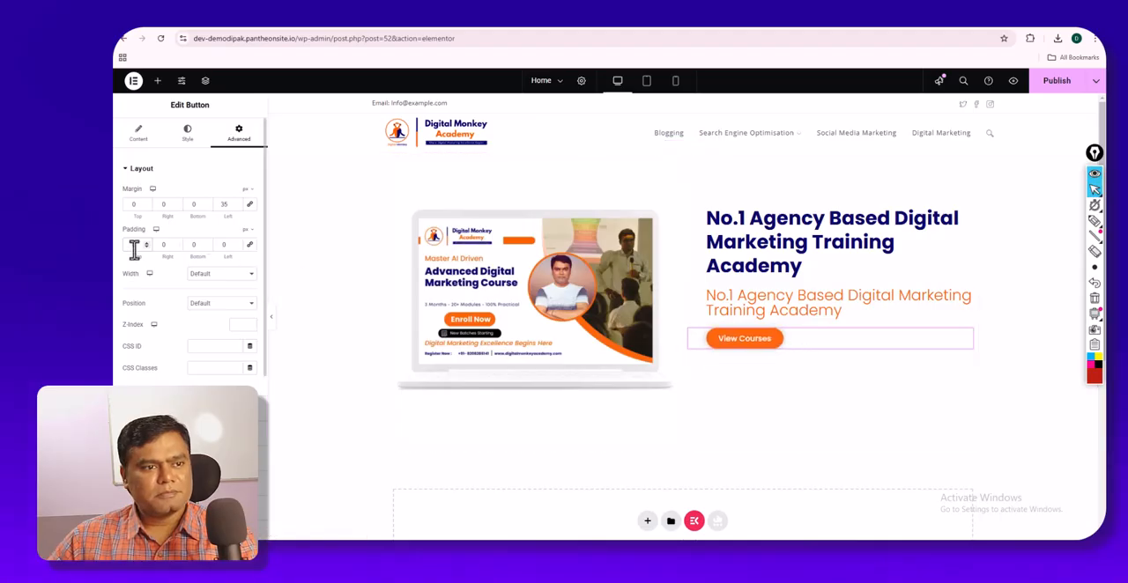
type("30")
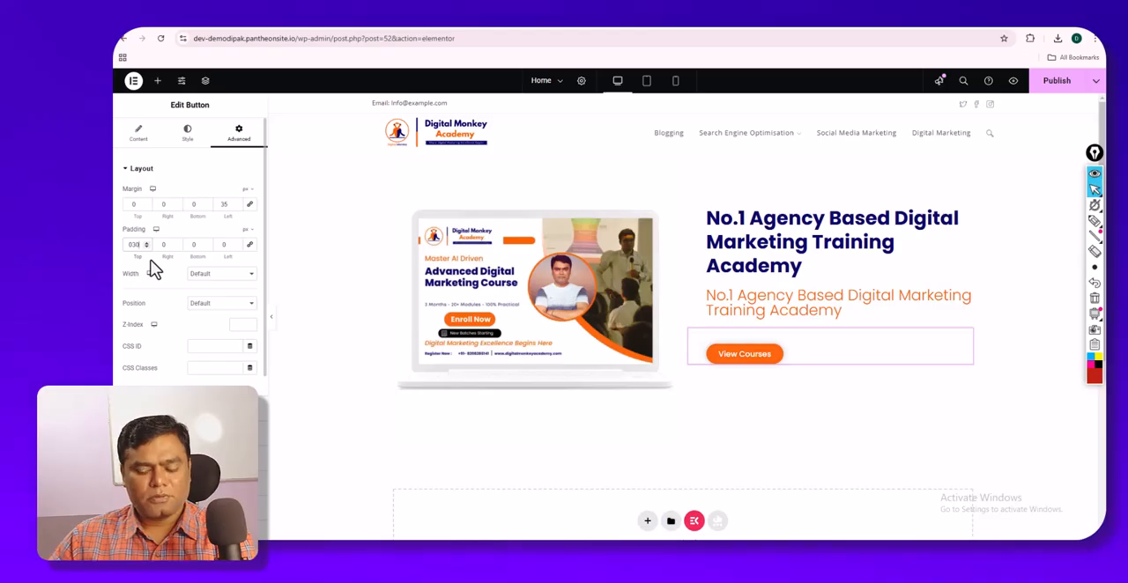
key("BackSpace")
key("BackSpace")
type("40")
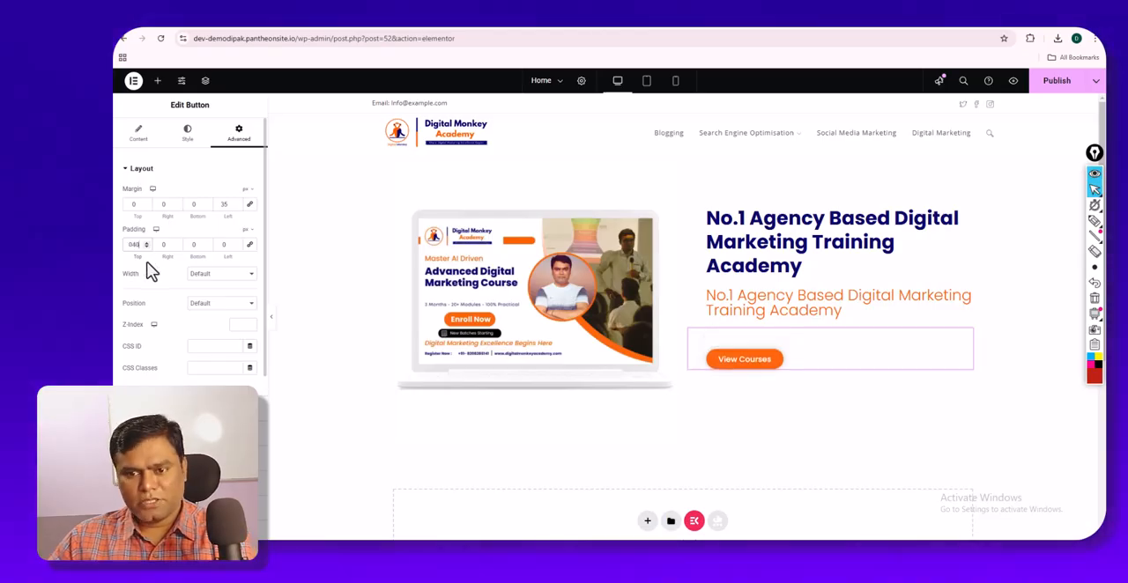
left_click(270, 327)
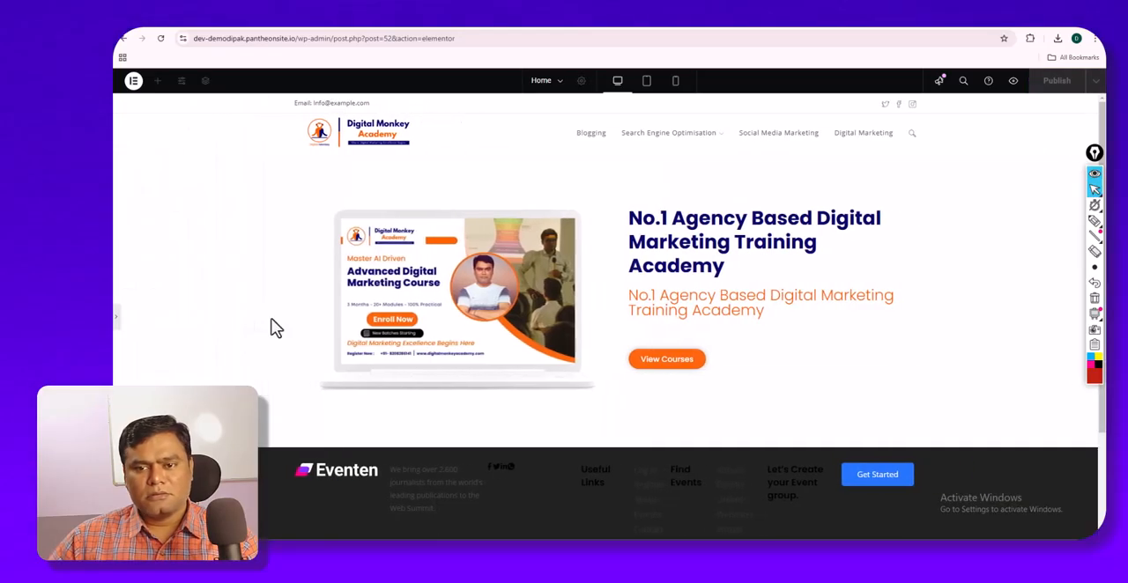
left_click(121, 329)
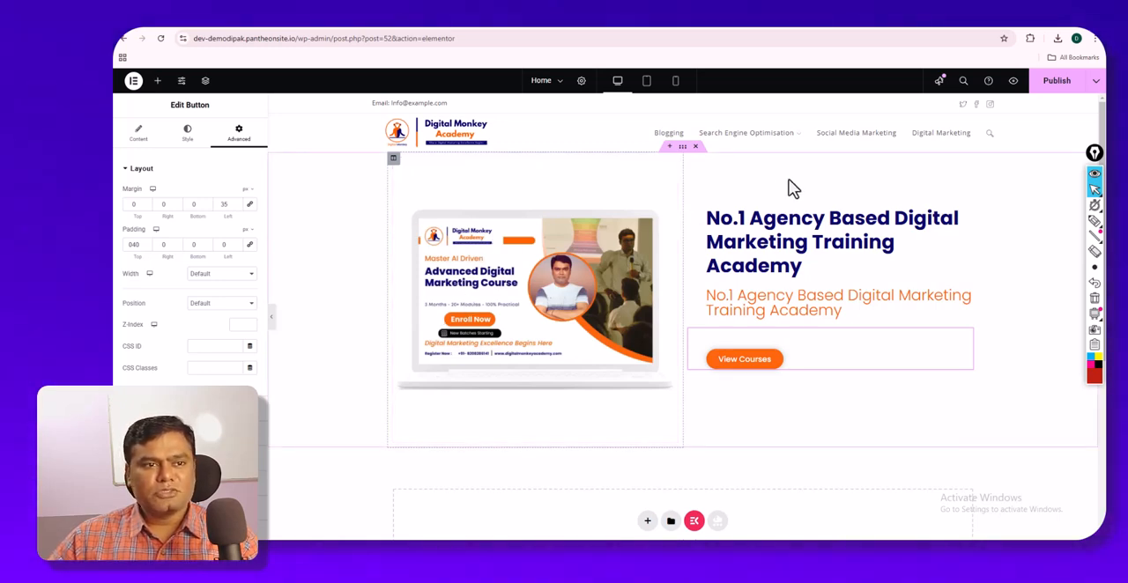
- Link the main heading's margin values and clear them all
left_click(141, 138)
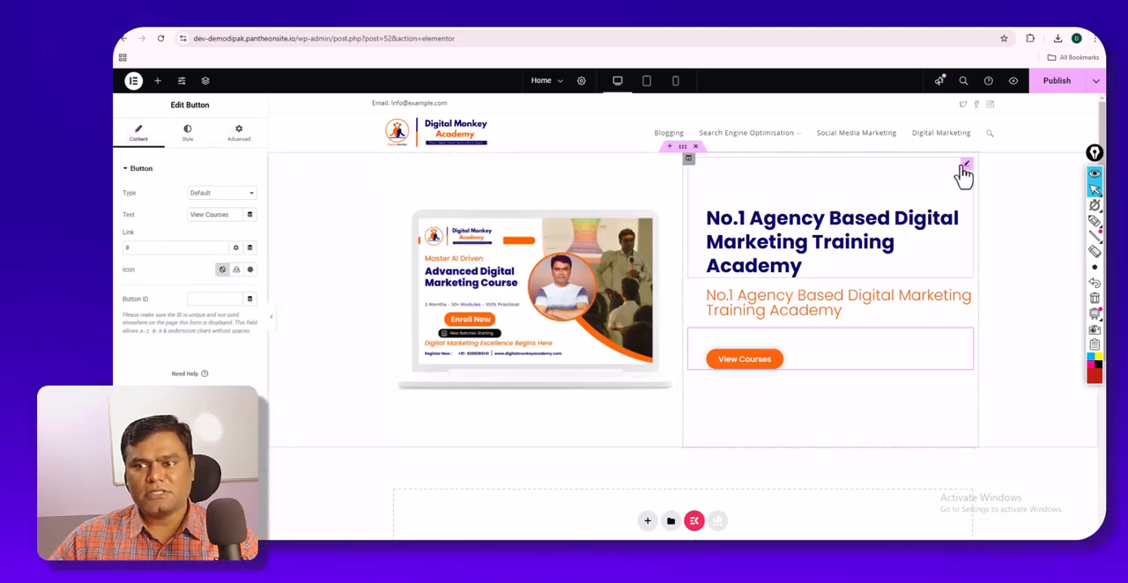
left_click(966, 171)
left_click(240, 137)
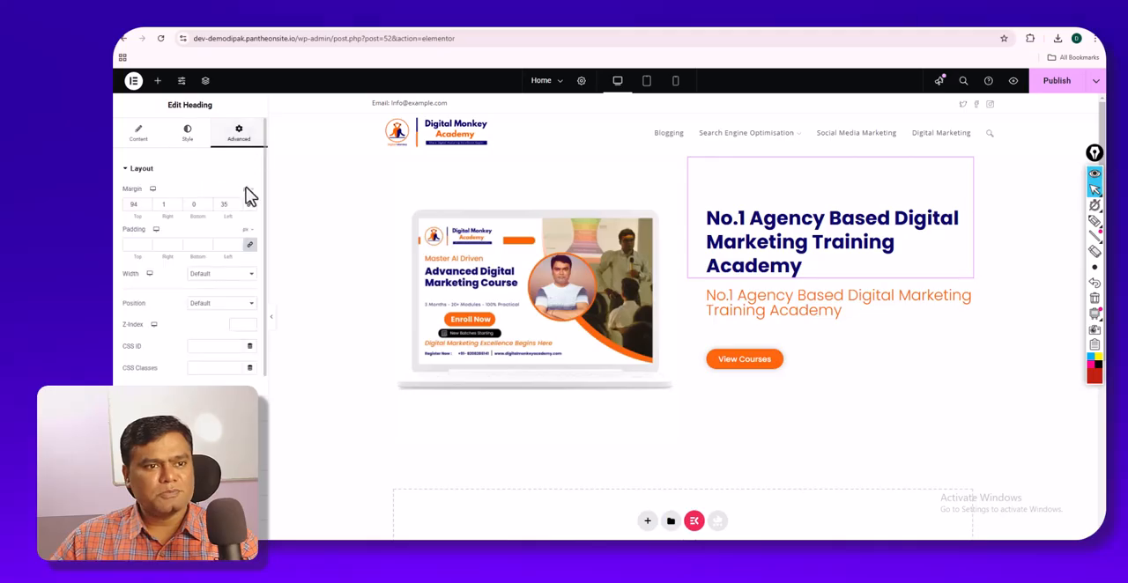
left_click(249, 207)
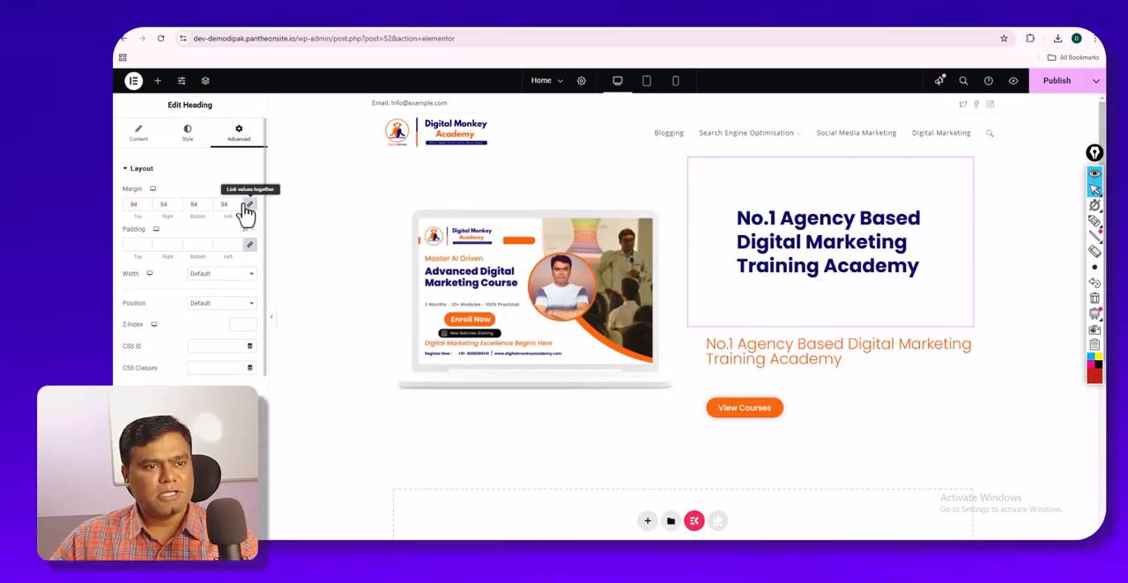
key("BackSpace")
key("BackSpace")
left_click(249, 206)
left_click(230, 204)
key("BackSpace")
key("BackSpace")
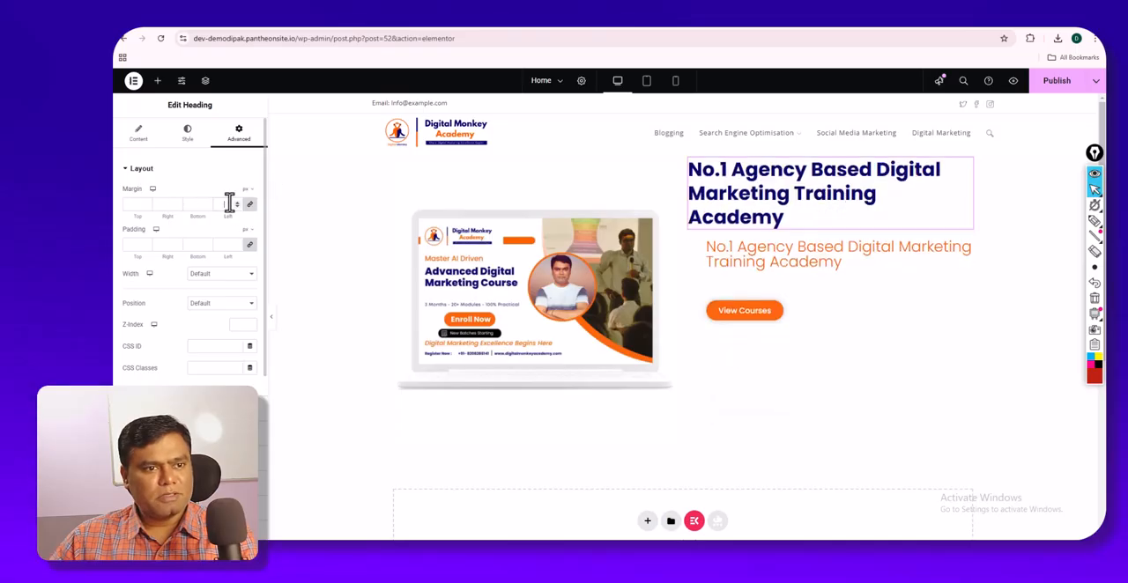
left_click(144, 137)
- Insert a Spacer widget above the main heading, set its space to 84 px, and preview the hero section
left_click(158, 81)
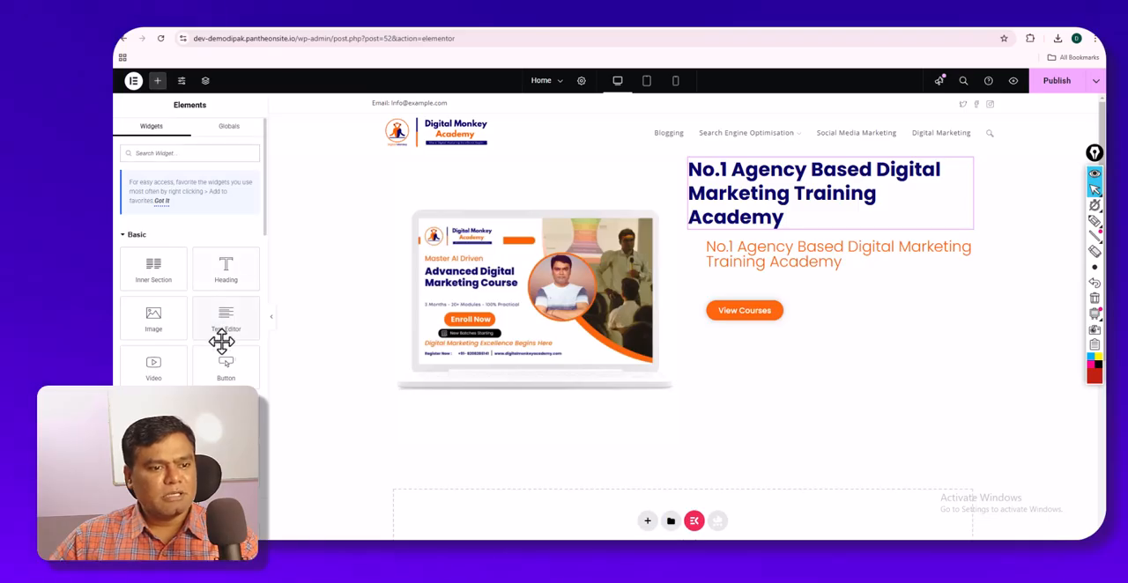
scroll(222, 369, "down", 1)
left_click_drag(226, 370, 728, 182)
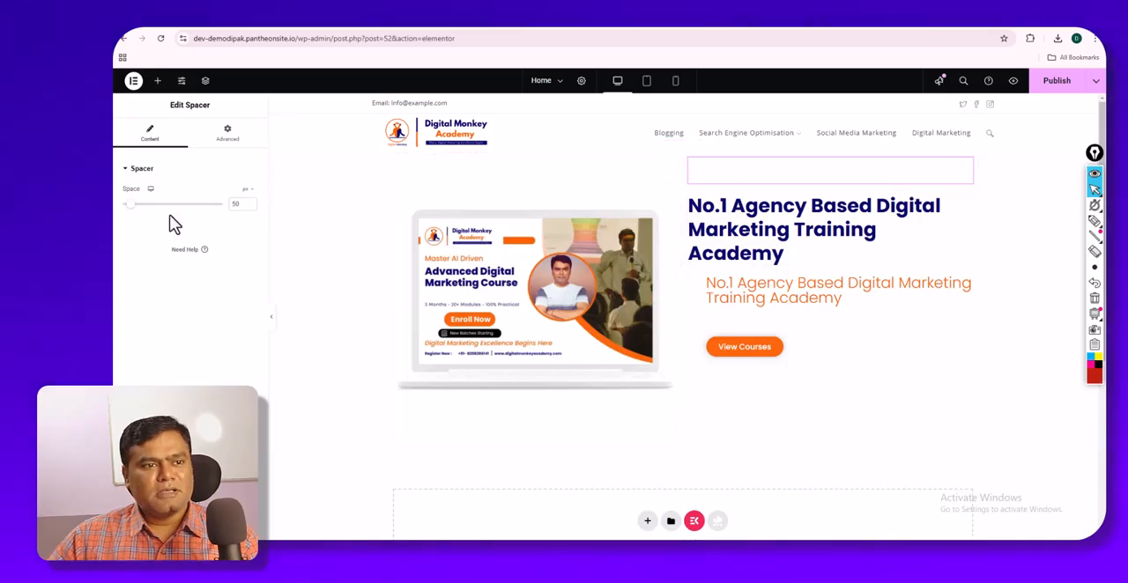
left_click_drag(126, 205, 135, 211)
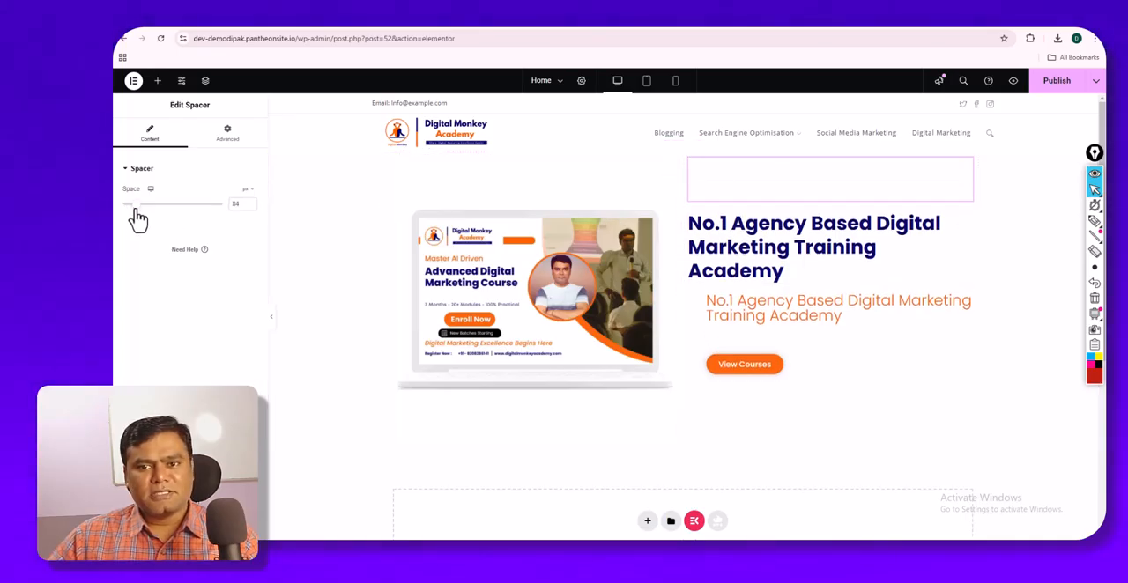
left_click(270, 319)
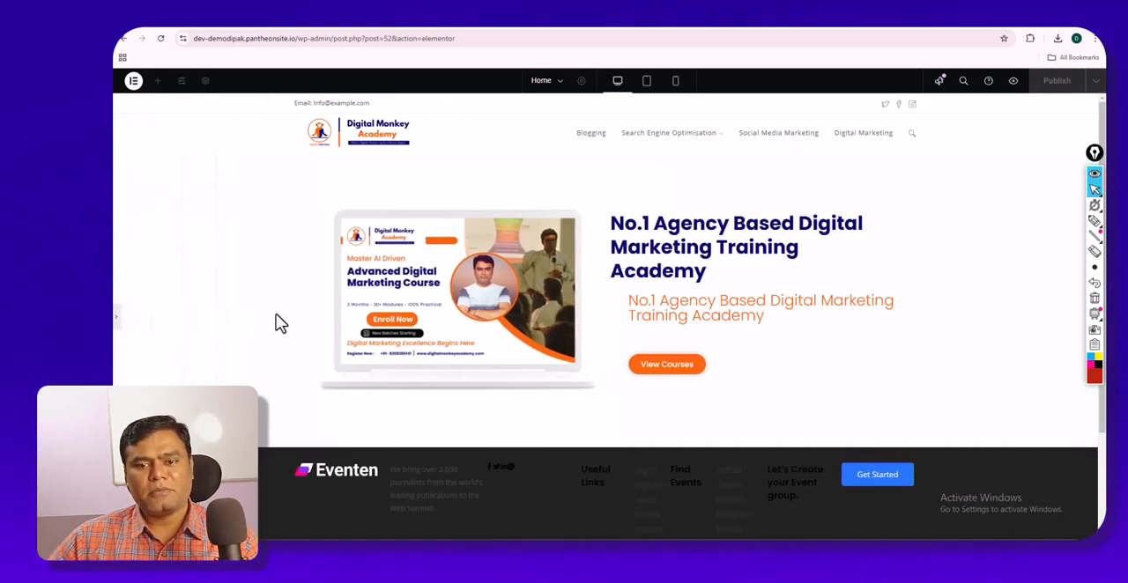
scroll(685, 302, "down", 3)
scroll(685, 302, "up", 3)
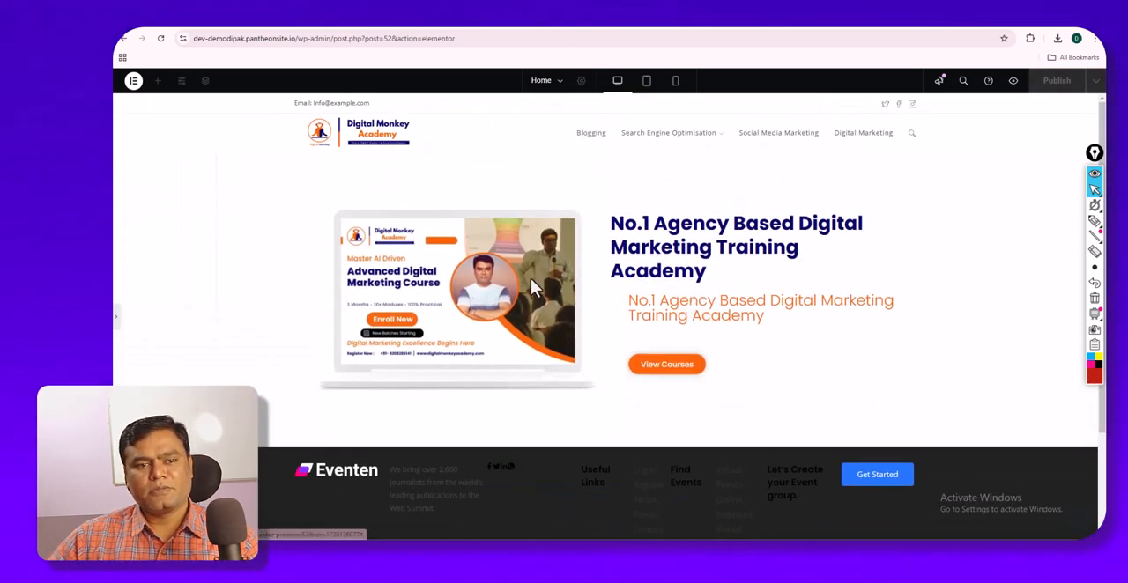
left_click(117, 325)
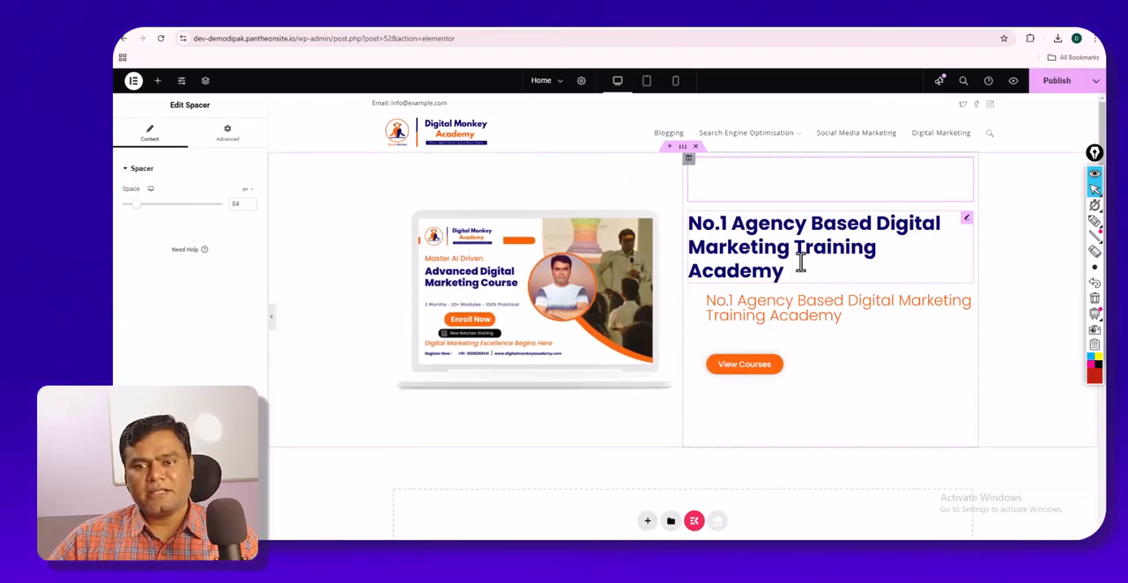
- Unlink the main heading's margins and set the left margin to 35 px, with the other margins at 0
left_click(706, 251)
left_click(245, 137)
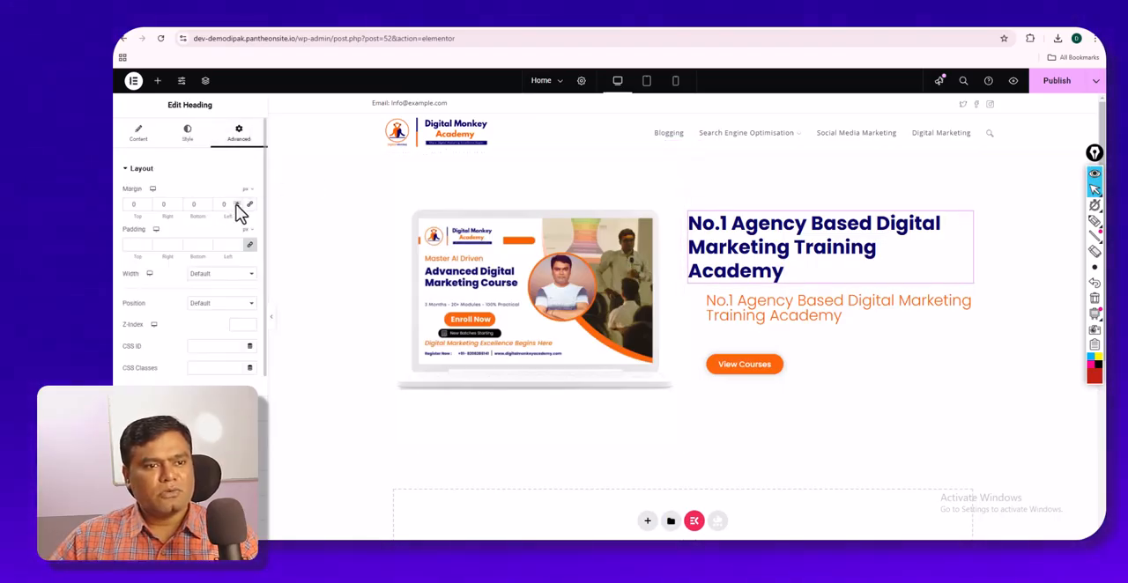
left_click(237, 203)
left_click_drag(237, 203, 237, 204)
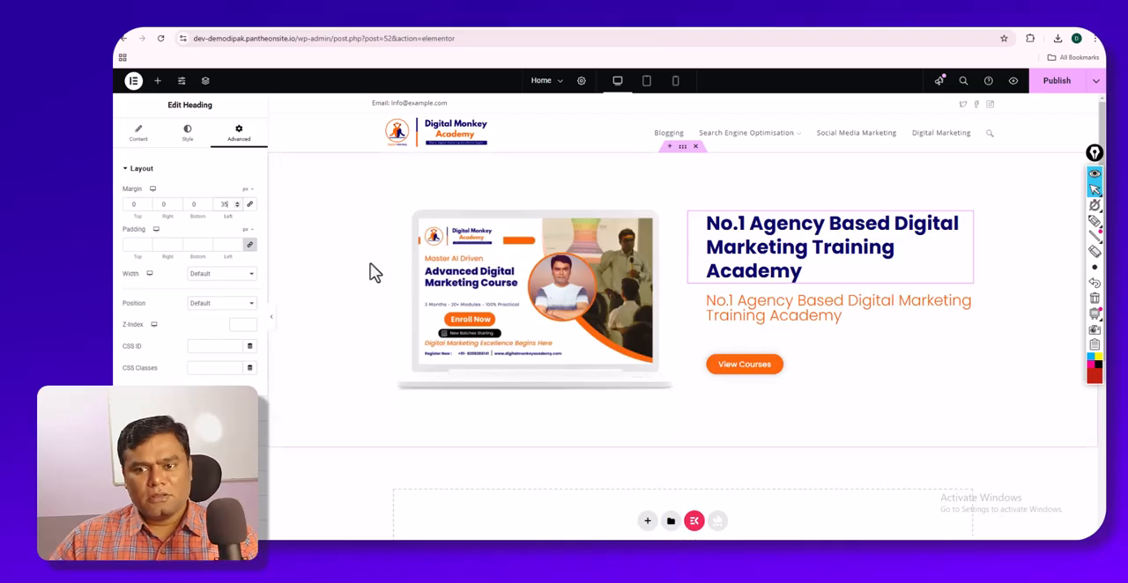
scroll(415, 293, "down", 1)
scroll(415, 295, "up", 1)
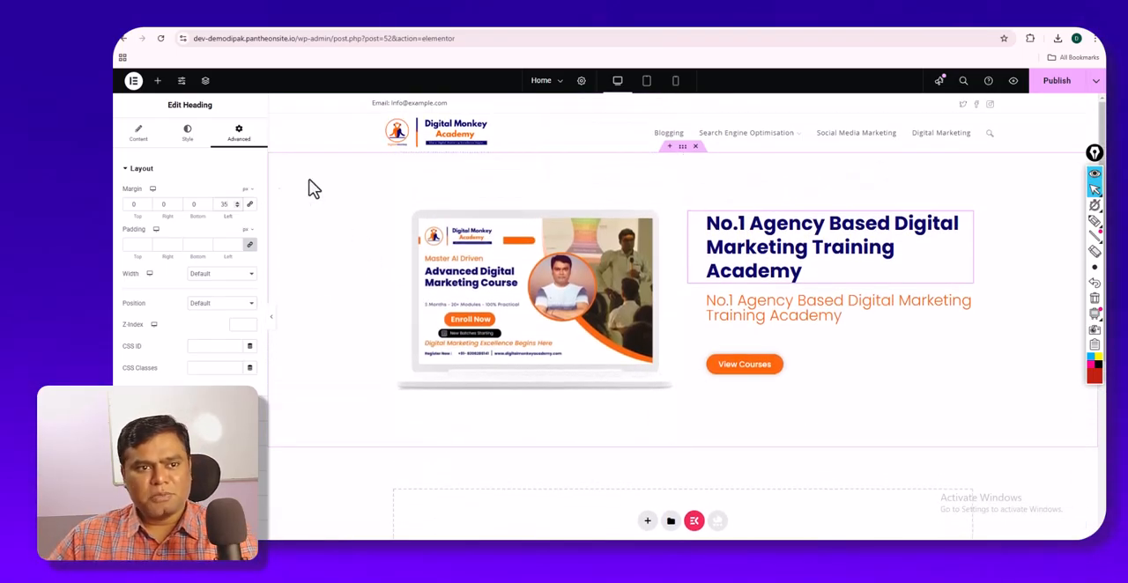
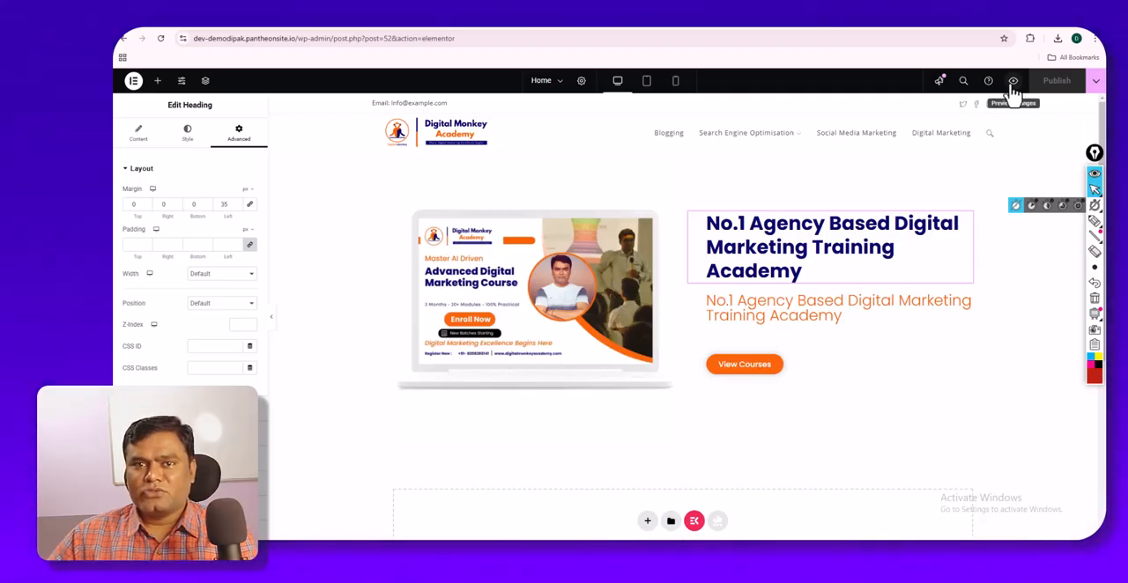
- Preview the Home page's hero section and compare it with the Digital Monkey Academy home page
left_click(1014, 81)
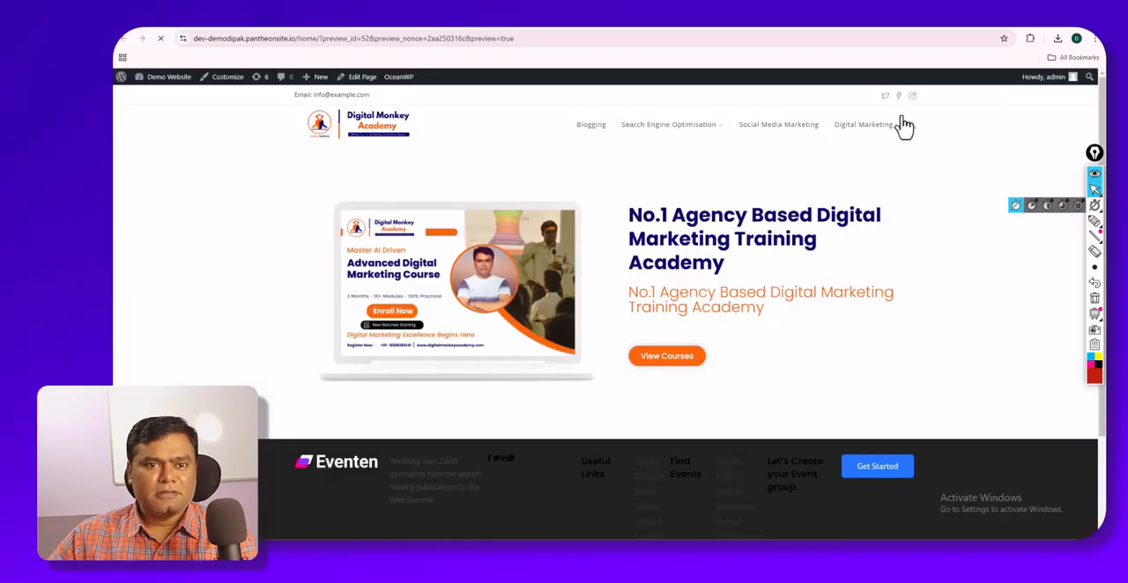
scroll(728, 210, "down", 2)
scroll(728, 208, "up", 2)
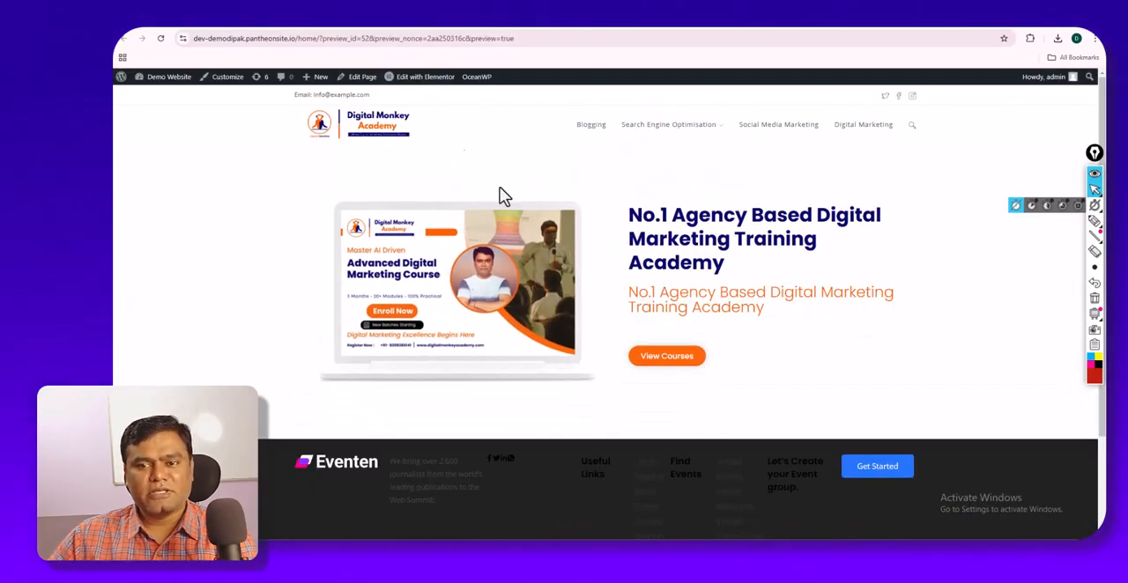
scroll(560, 279, "down", 2)
scroll(559, 284, "up", 2)
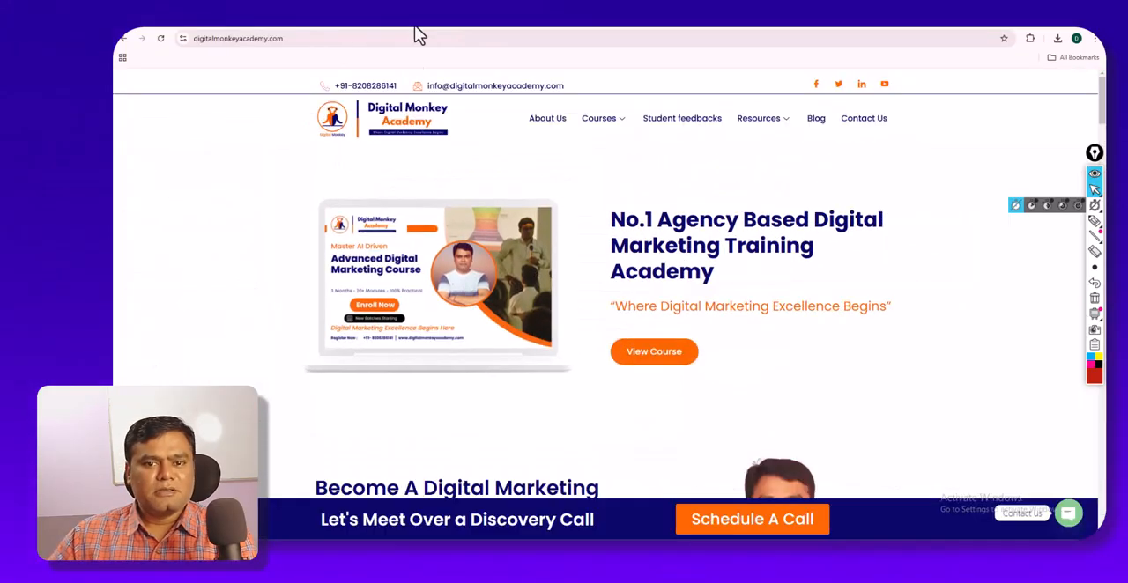
scroll(508, 273, "down", 3)
scroll(509, 276, "down", 1)
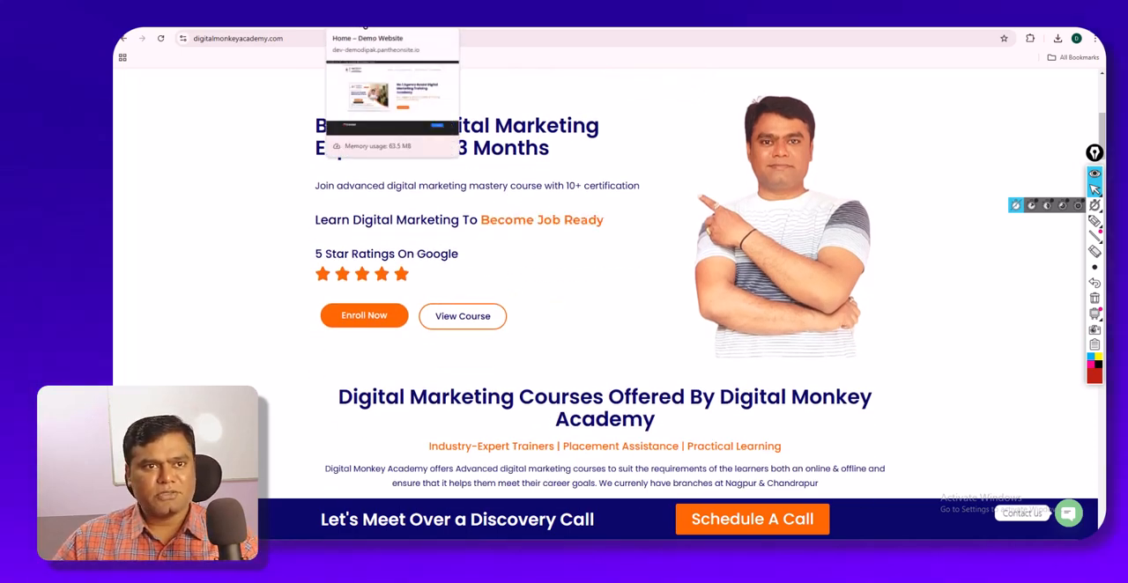
left_click(392, 26)
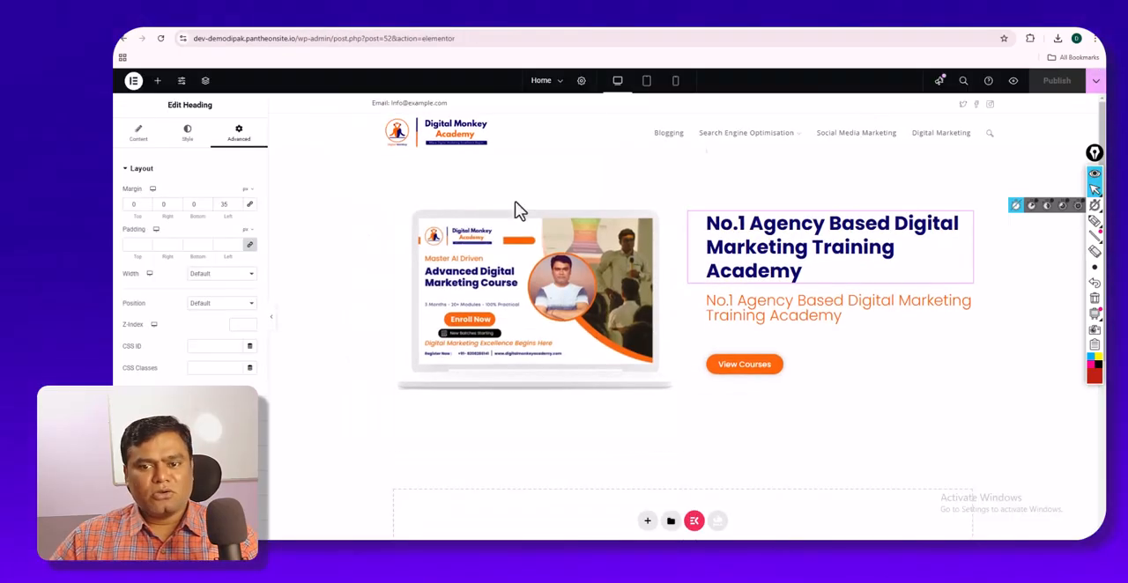
- Add a three-column section below the hero section and compare it with the course cards on the Digital Monkey Academy site
scroll(629, 352, "down", 2)
left_click(647, 315)
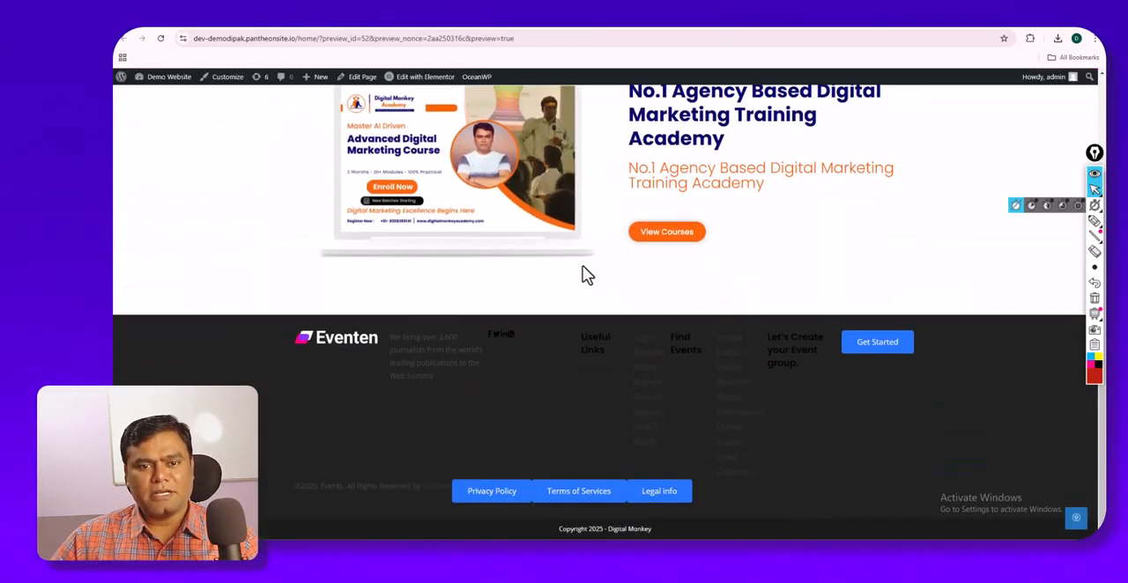
scroll(582, 264, "up", 2)
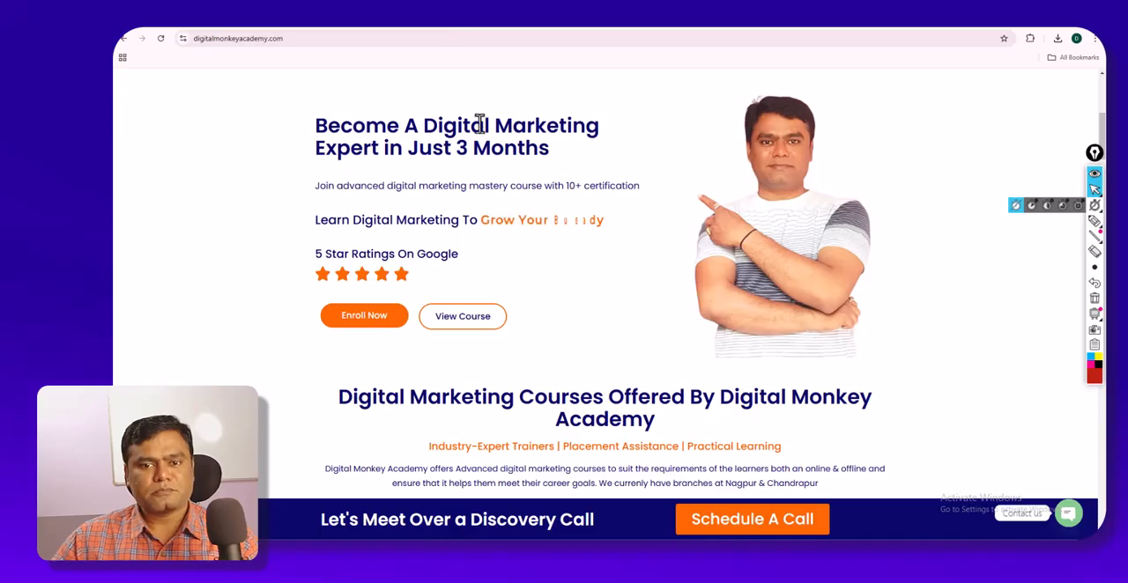
scroll(478, 123, "down", 5)
scroll(478, 124, "up", 2)
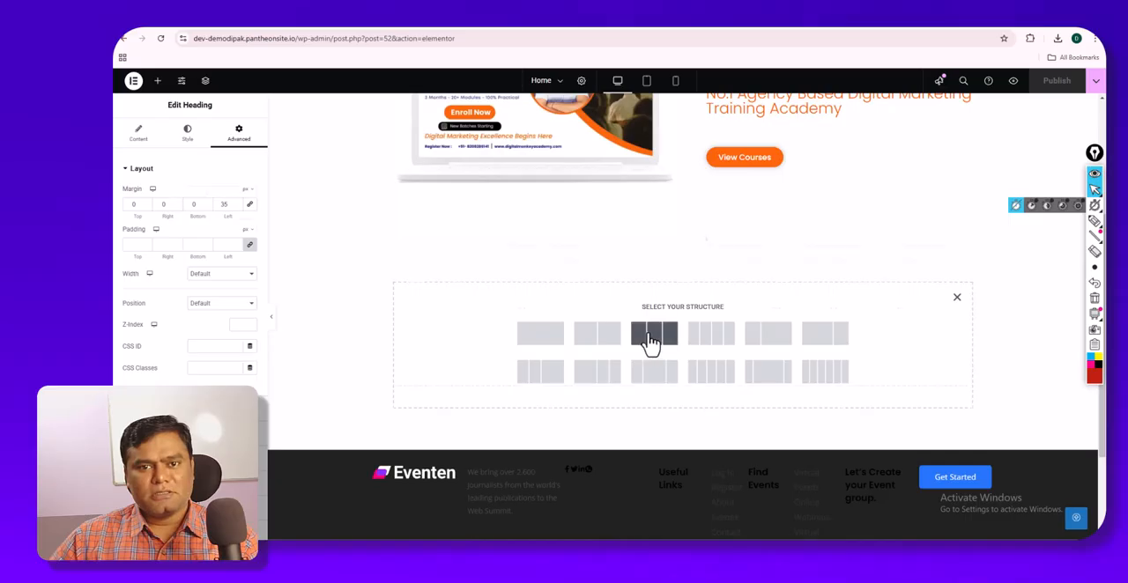
left_click(652, 342)
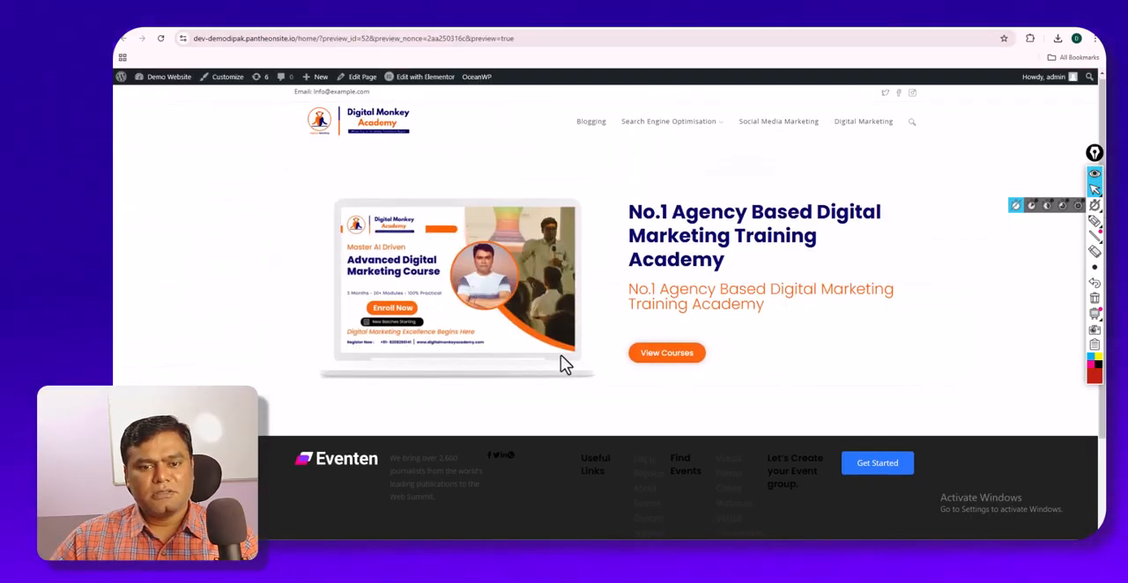
scroll(565, 365, "down", 2)
scroll(559, 347, "up", 2)
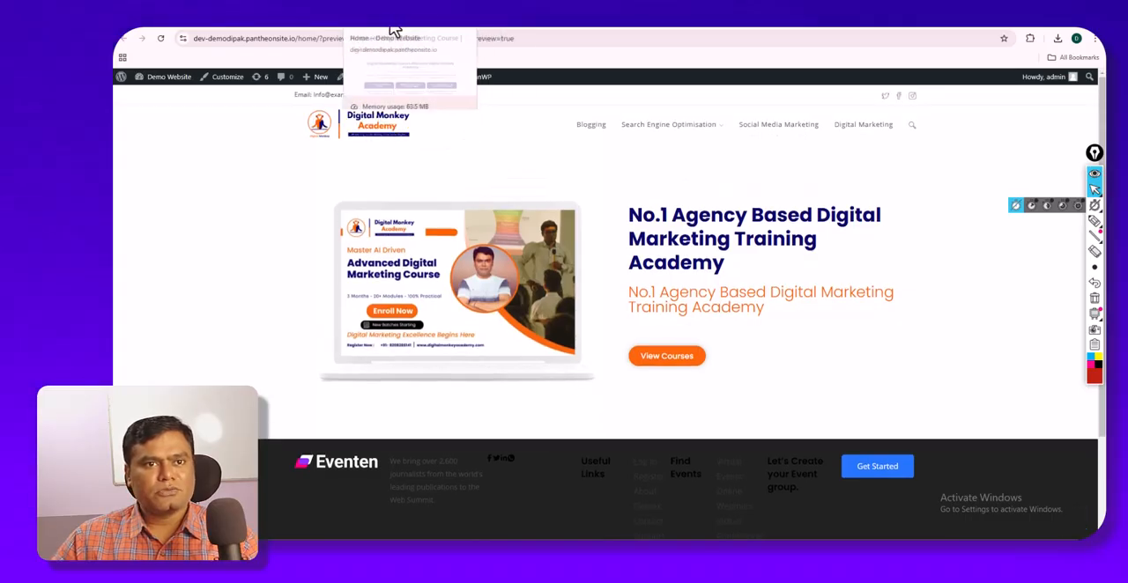
left_click(396, 31)
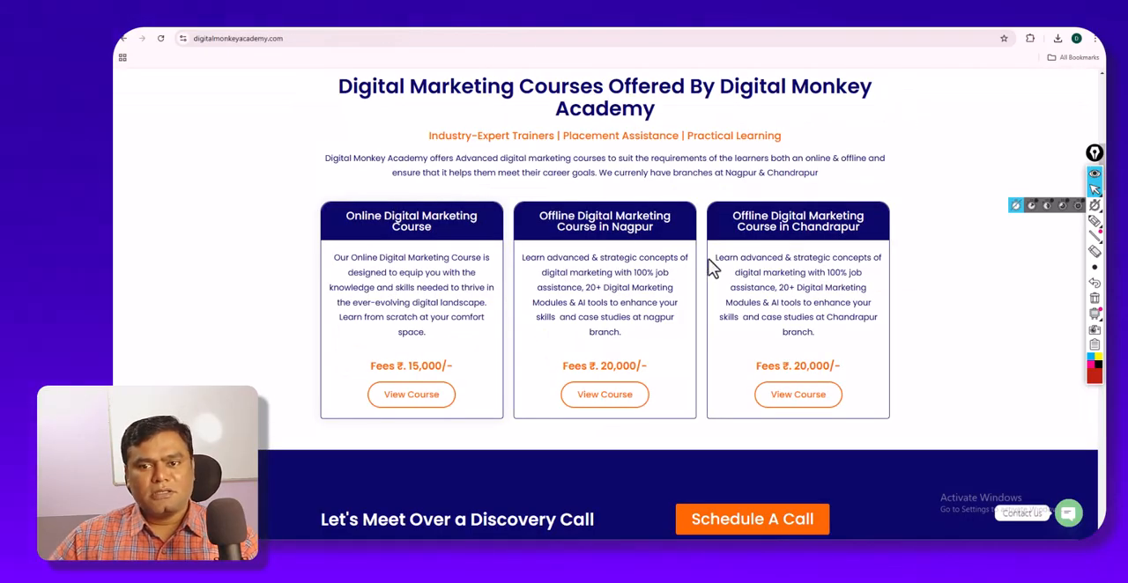
left_click(307, 29)
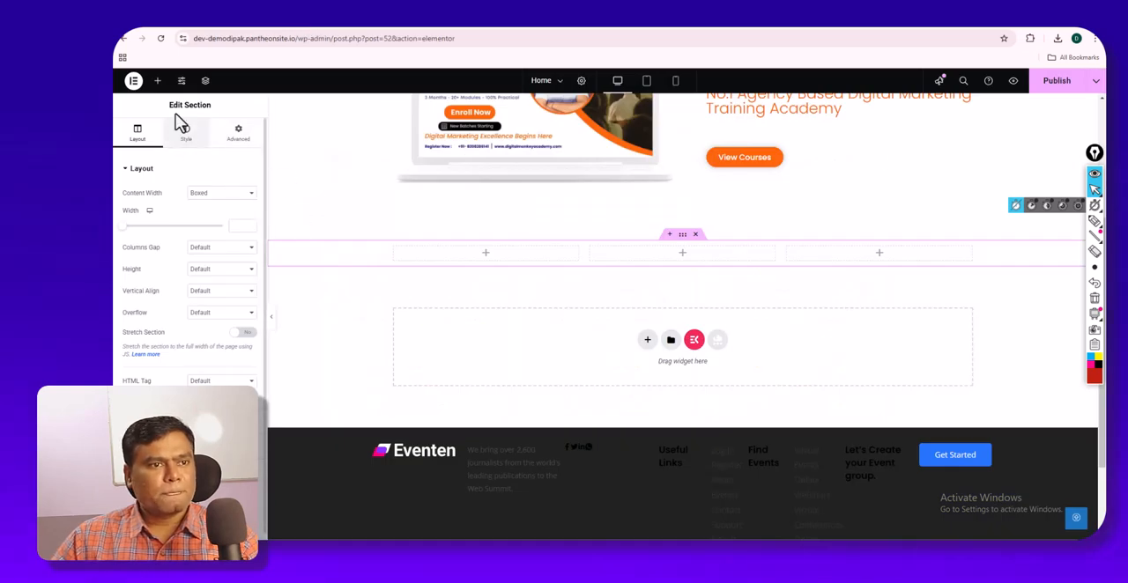
- Browse the Basic and Pro widgets available for filling the new section's columns
left_click(158, 81)
scroll(240, 311, "down", 3)
scroll(241, 310, "up", 1)
scroll(241, 309, "down", 3)
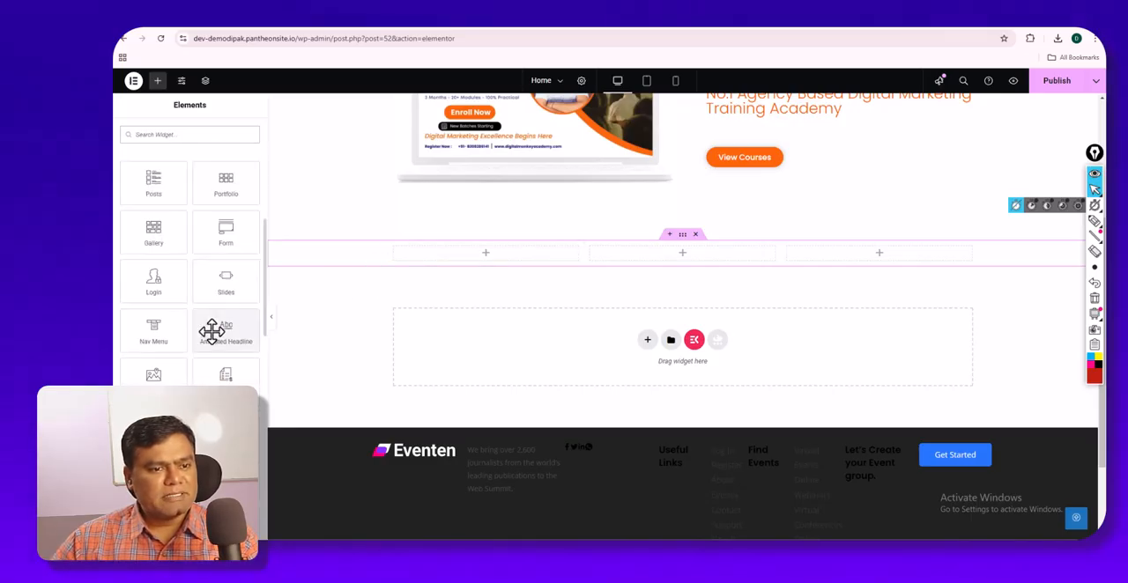
scroll(196, 278, "down", 3)
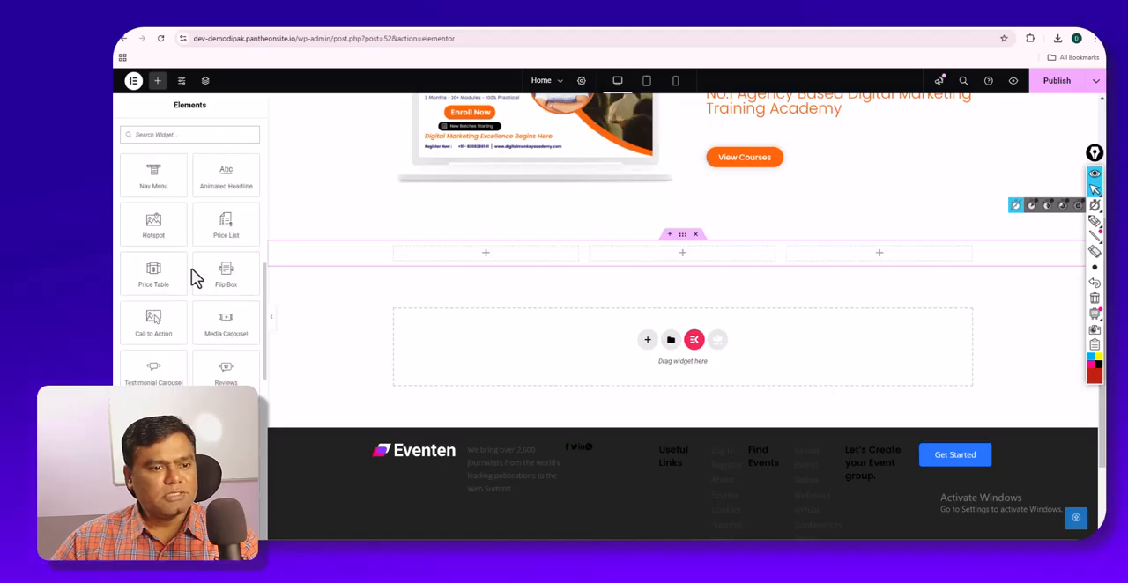
scroll(175, 325, "down", 2)
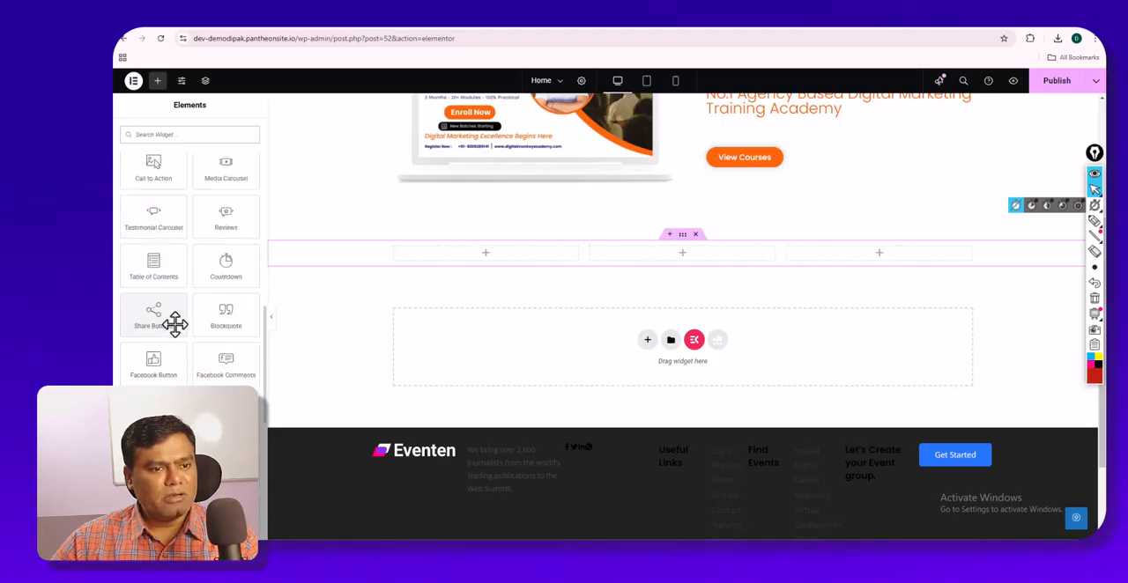
scroll(175, 324, "down", 8)
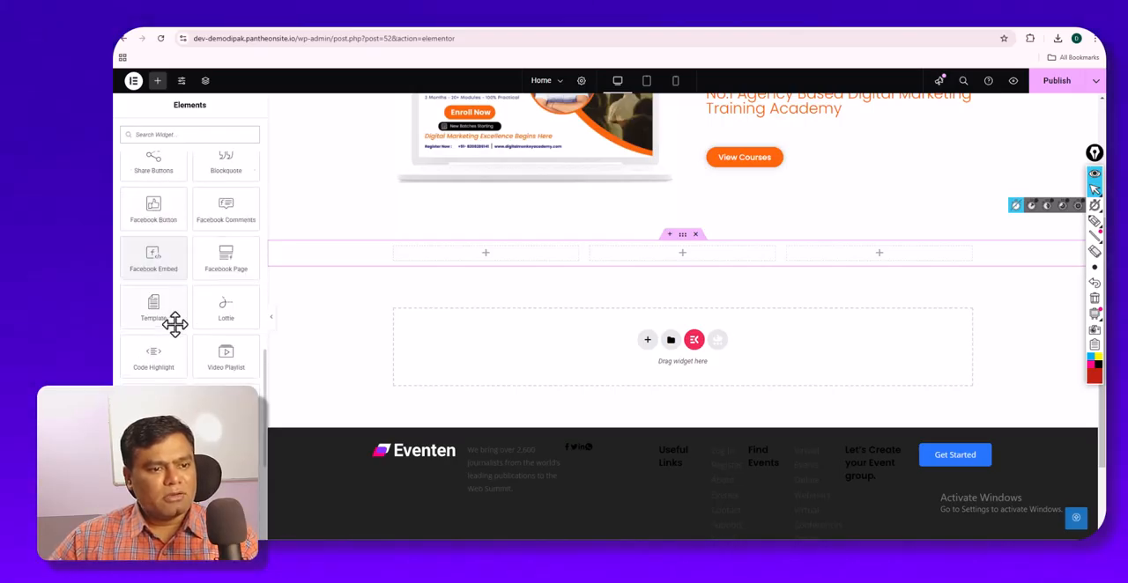
scroll(175, 324, "down", 2)
scroll(173, 365, "up", 10)
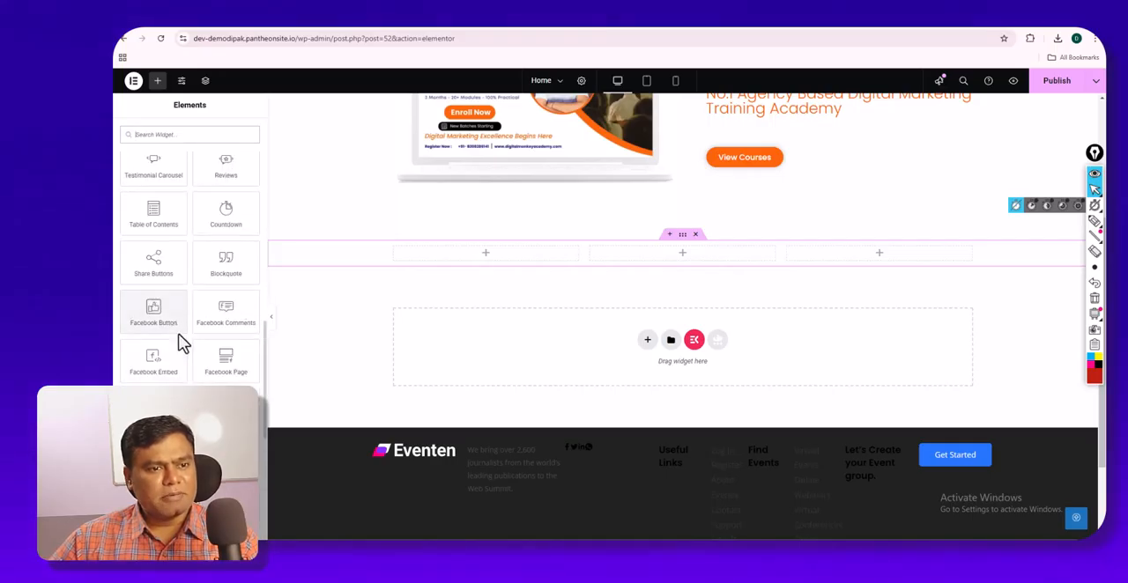
scroll(186, 284, "up", 4)
scroll(186, 285, "up", 3)
scroll(186, 284, "up", 1)
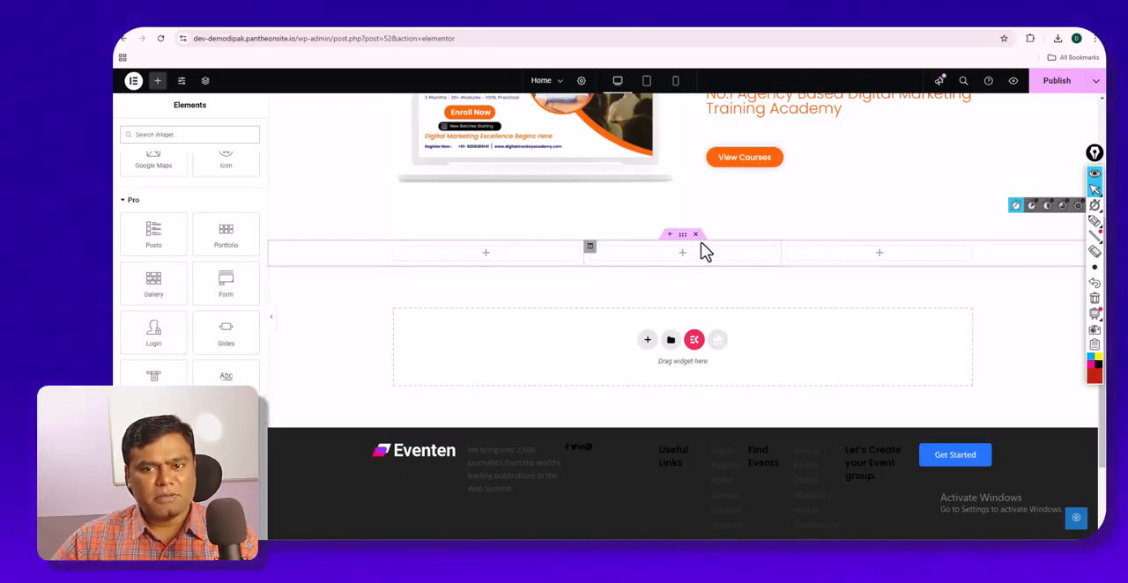
- Replace the three-column section with a two-column one, try a Form widget in its second column, and delete that section
left_click(695, 235)
left_click(648, 315)
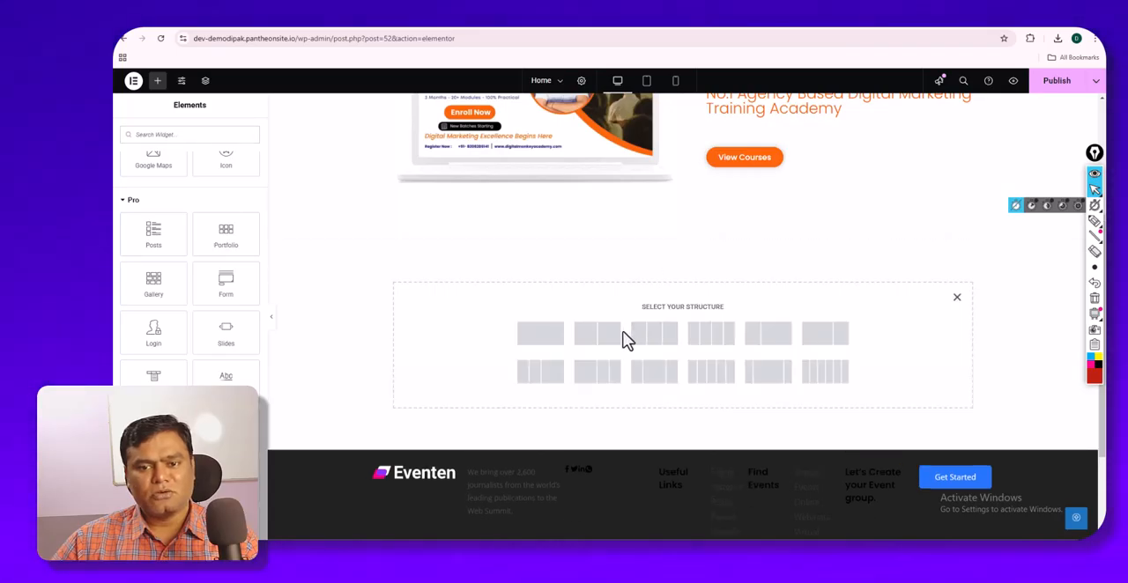
left_click(617, 336)
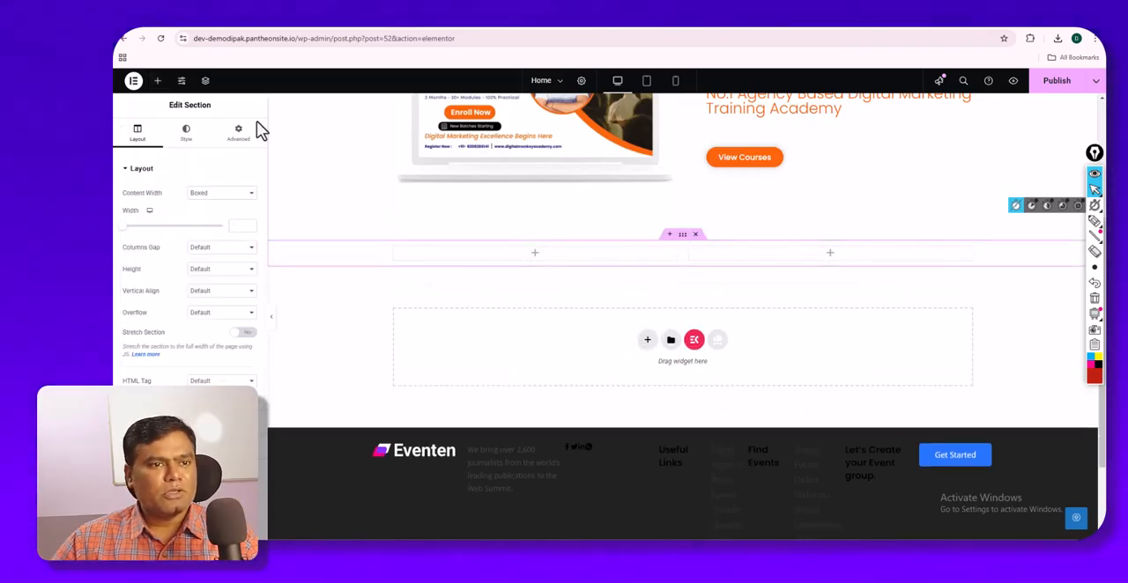
left_click(157, 80)
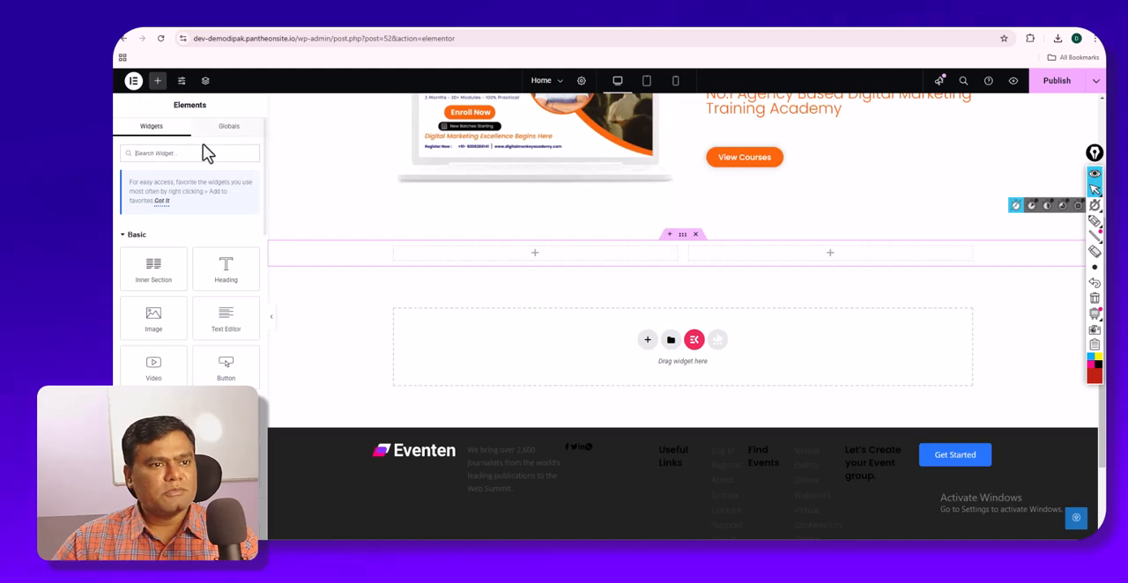
type("form")
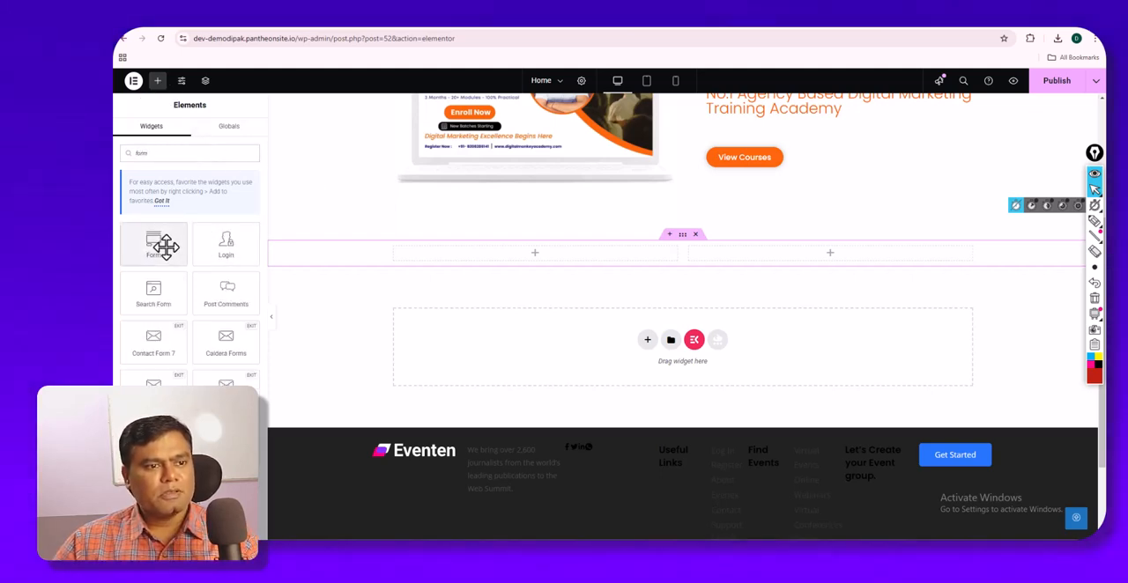
left_click_drag(164, 244, 768, 263)
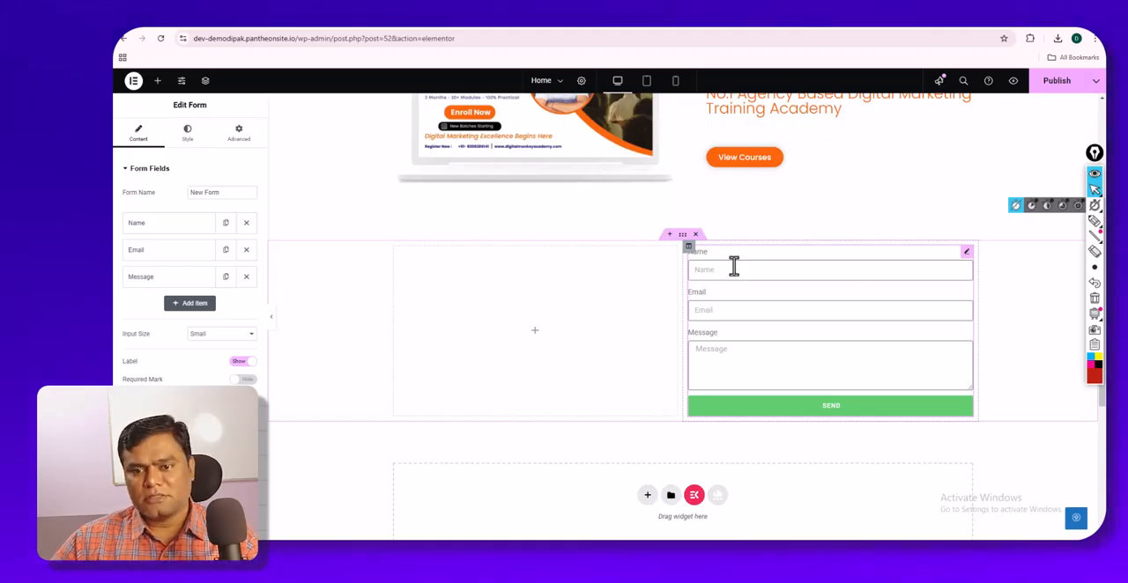
left_click(695, 235)
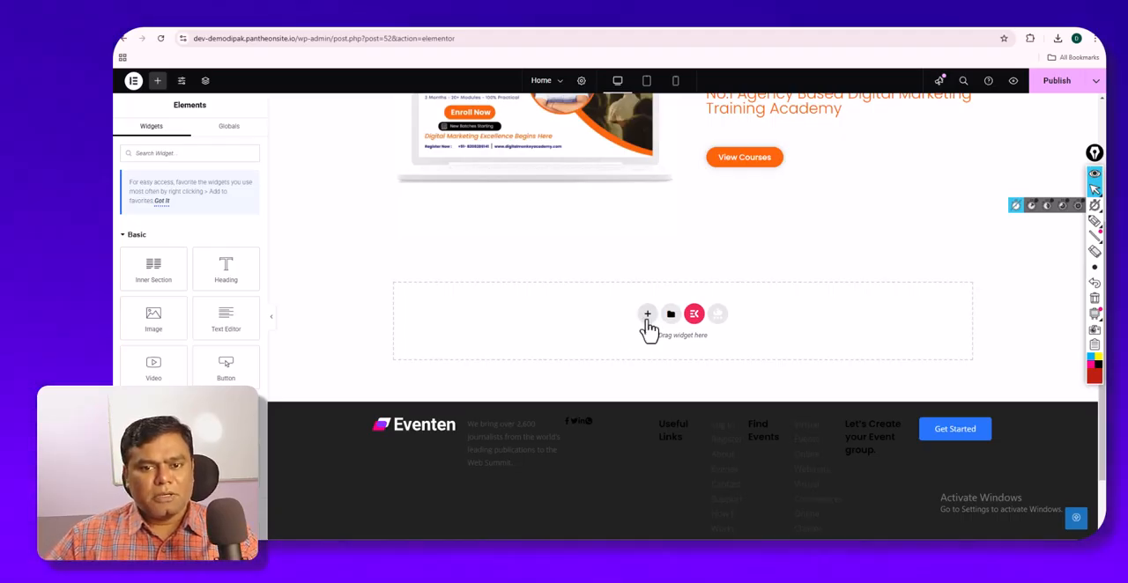
- Add a three-column section below the hero section and place an Image widget in its first column
left_click(647, 315)
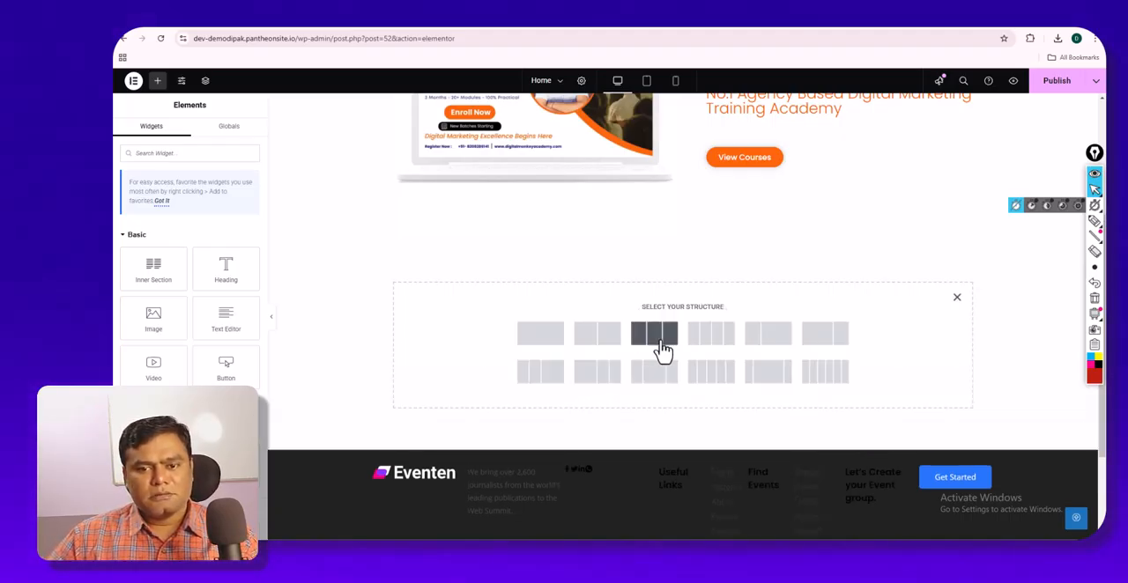
left_click(663, 351)
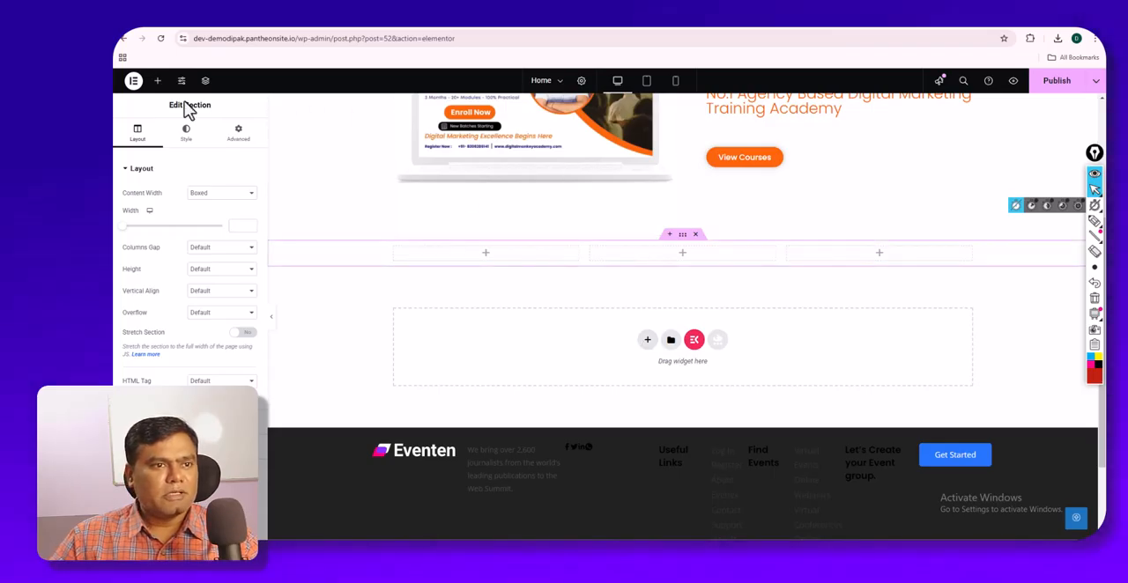
left_click(158, 81)
scroll(204, 305, "down", 5)
scroll(208, 315, "up", 4)
left_click_drag(156, 267, 459, 256)
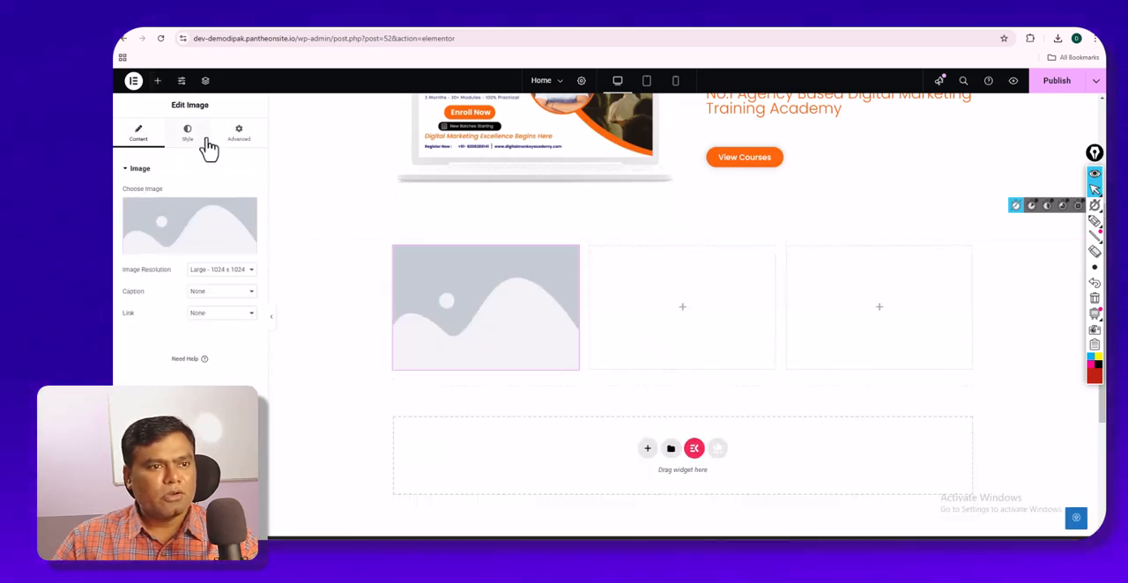
- Add a Heading widget and a Text Editor widget beneath the first column's image
left_click(158, 80)
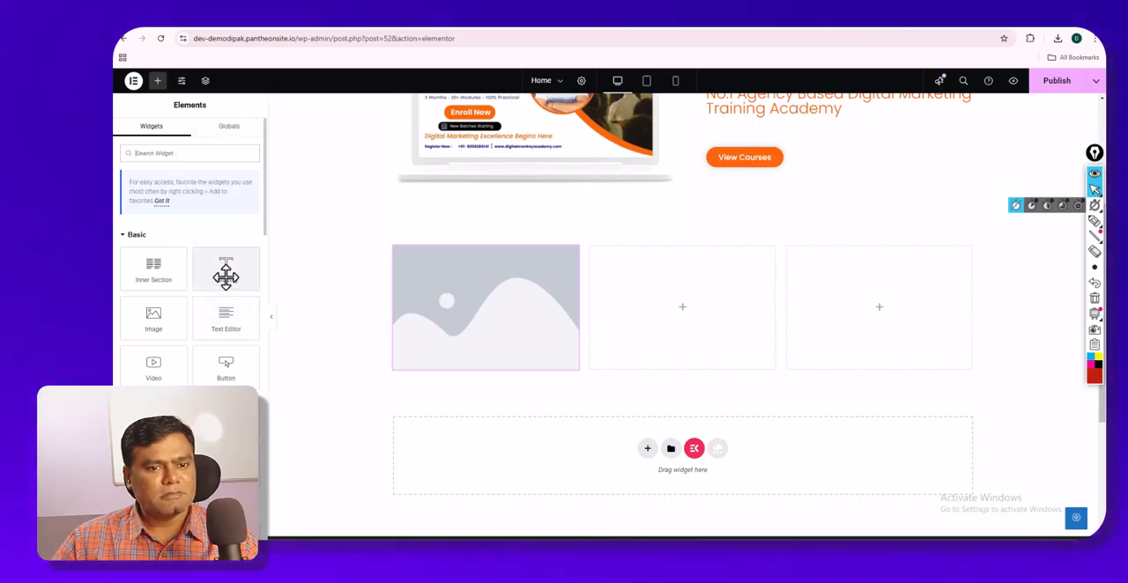
left_click_drag(226, 269, 453, 380)
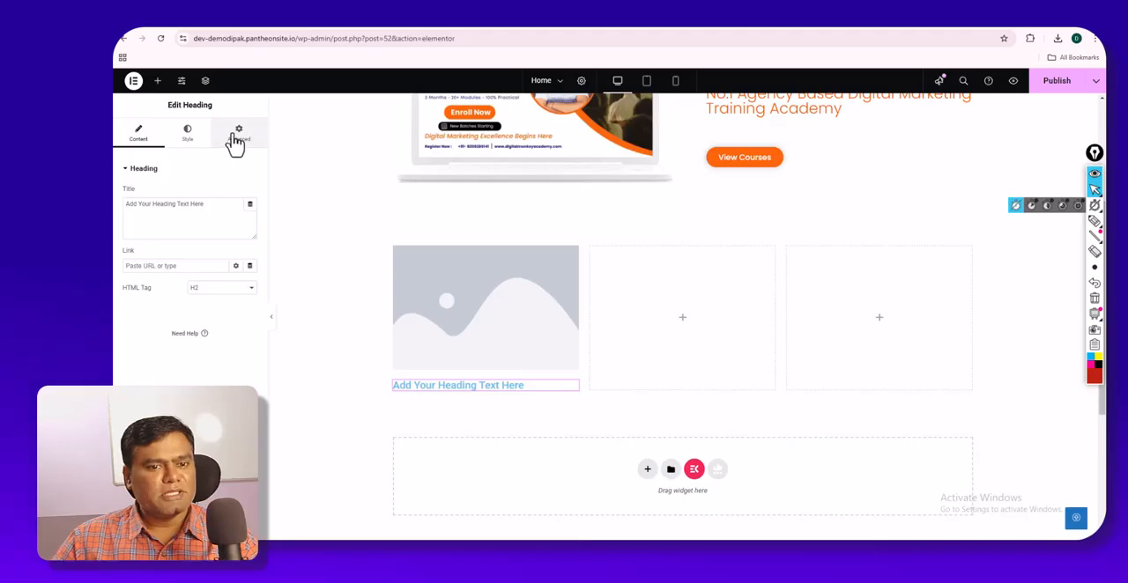
left_click(158, 80)
left_click_drag(224, 315, 424, 390)
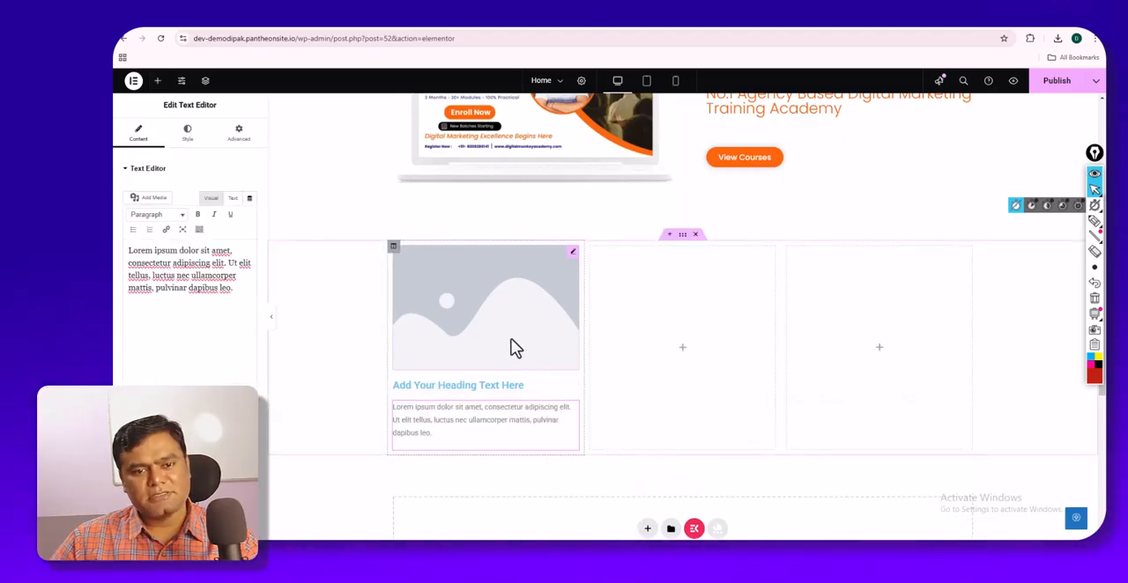
left_click_drag(485, 345, 481, 325)
left_click(187, 134)
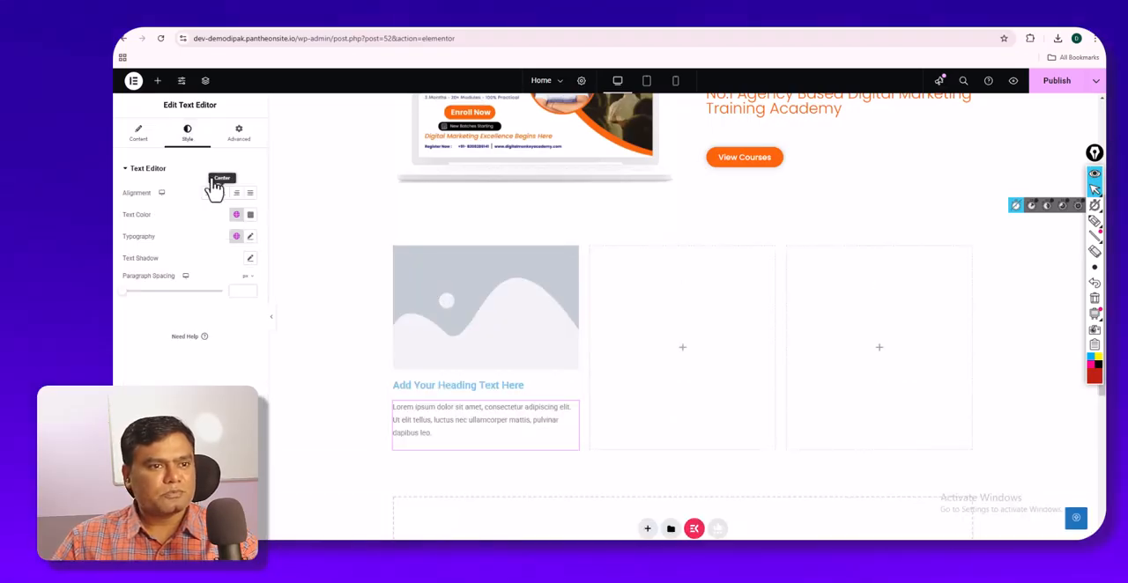
- Set the first column's image to the media library picture of a hand touching digital charts
left_click(408, 299)
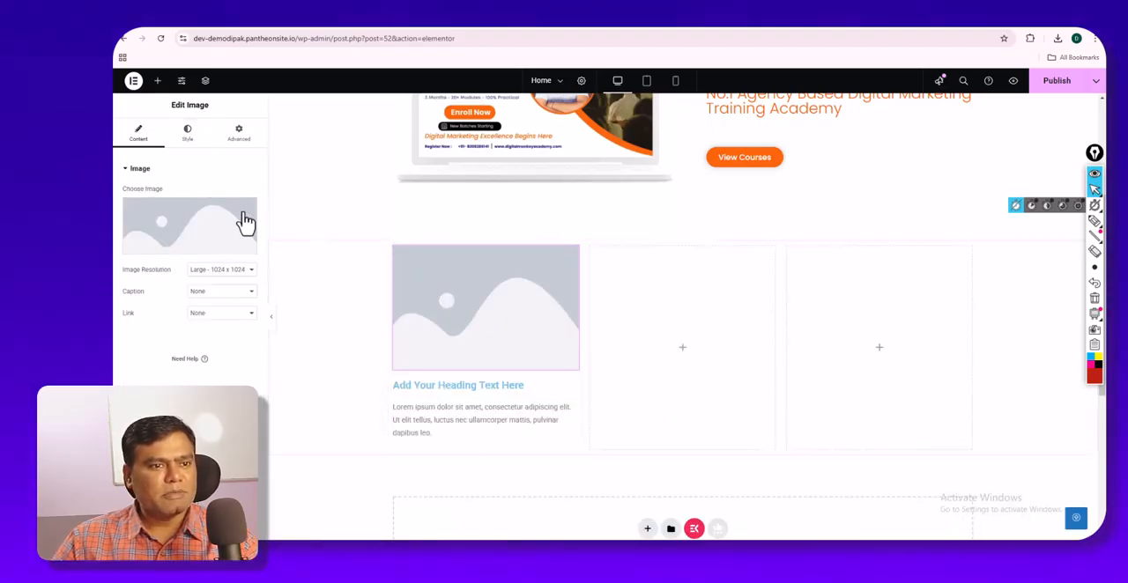
left_click(212, 217)
left_click(715, 225)
left_click(1054, 510)
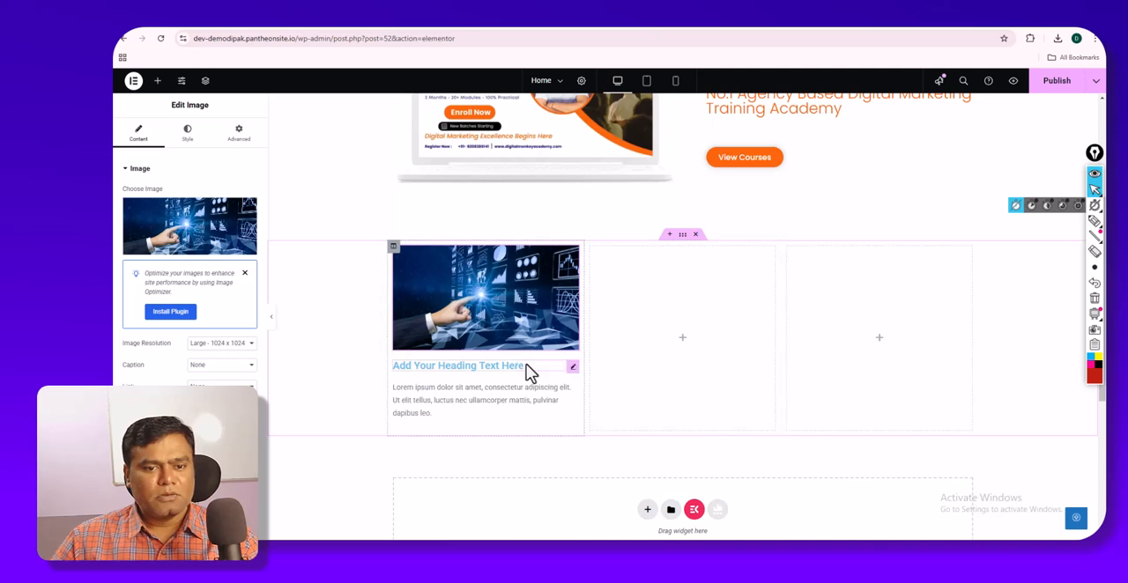
- Set the first column's heading font to Poppins and centre-align the heading
left_click(572, 370)
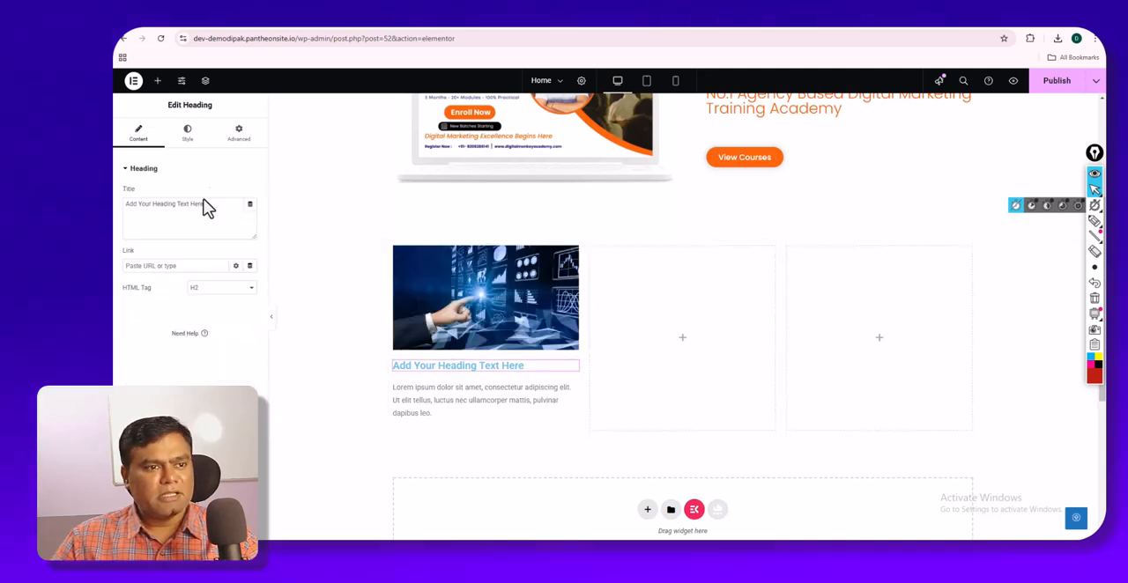
left_click(188, 137)
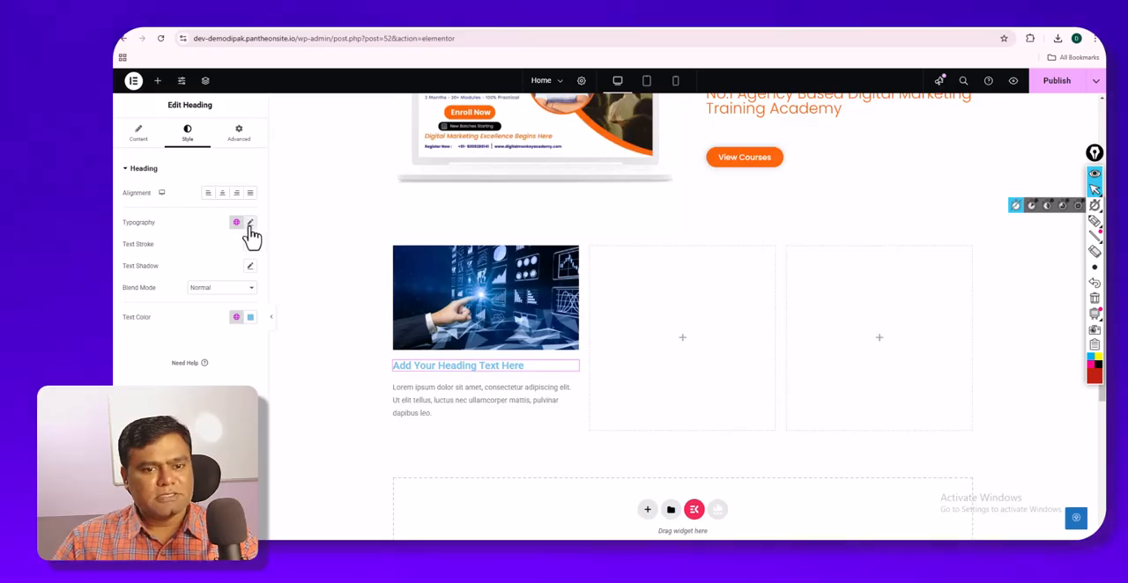
left_click(250, 223)
left_click(225, 272)
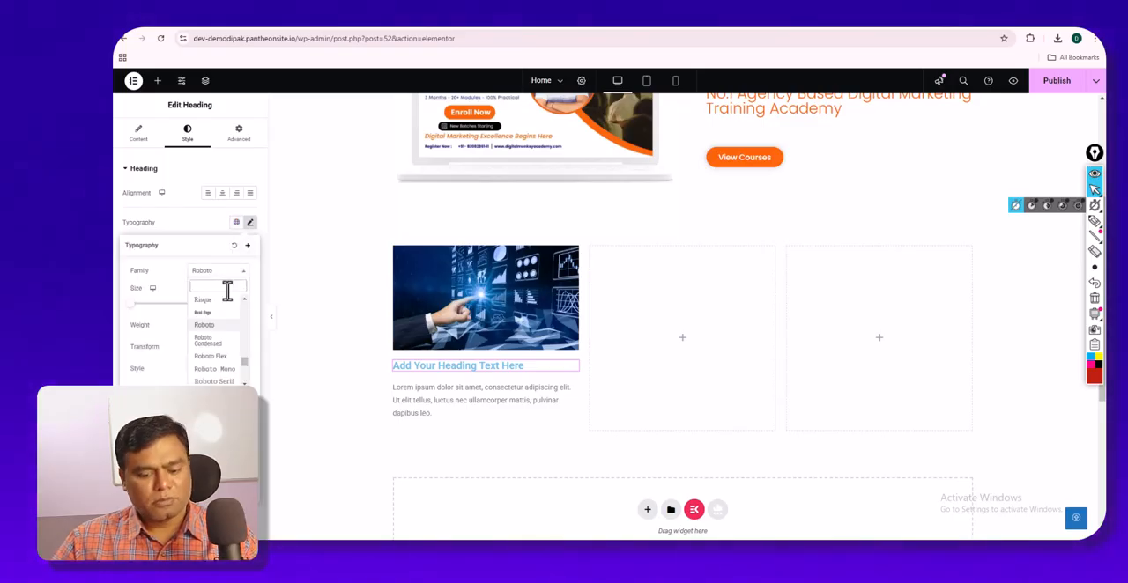
type("popp")
left_click(228, 314)
left_click(222, 193)
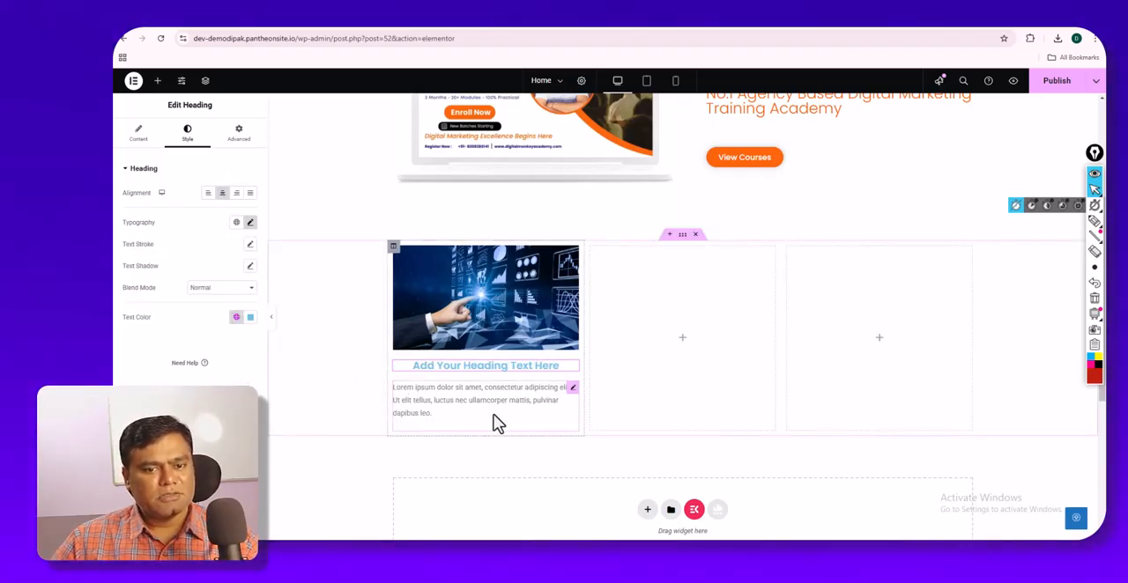
right_click(574, 255)
key("Escape")
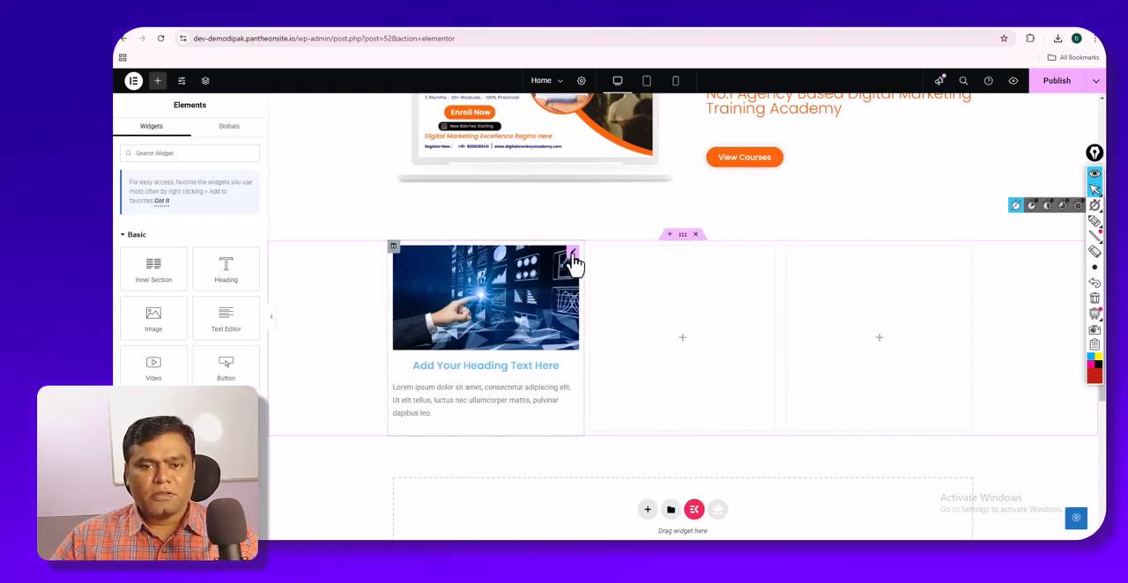
right_click(574, 262)
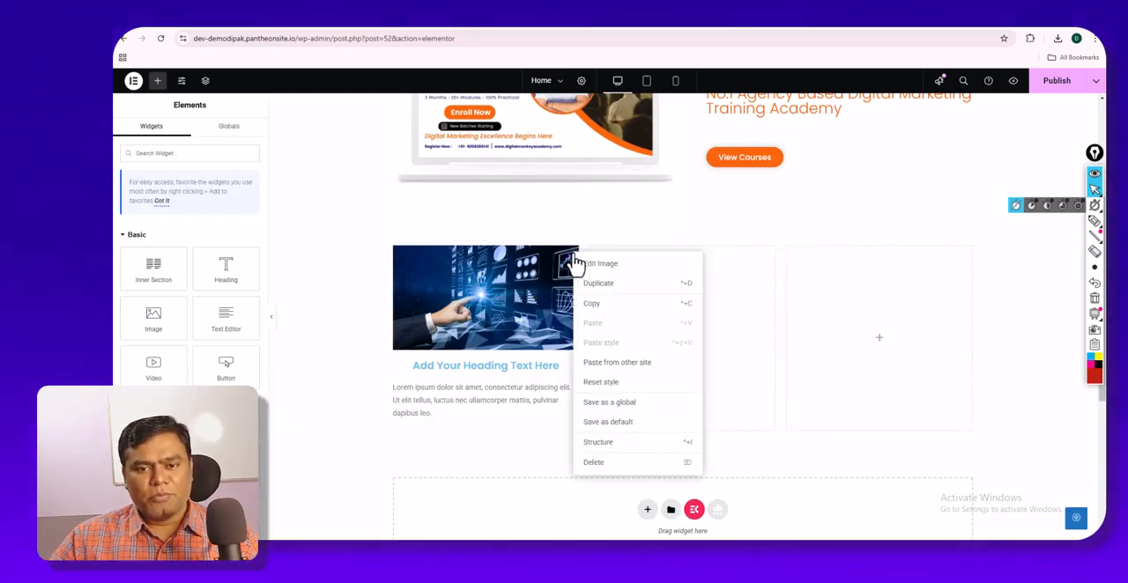
- Change the first column's heading text colour to the dark navy global colour
left_click(532, 364)
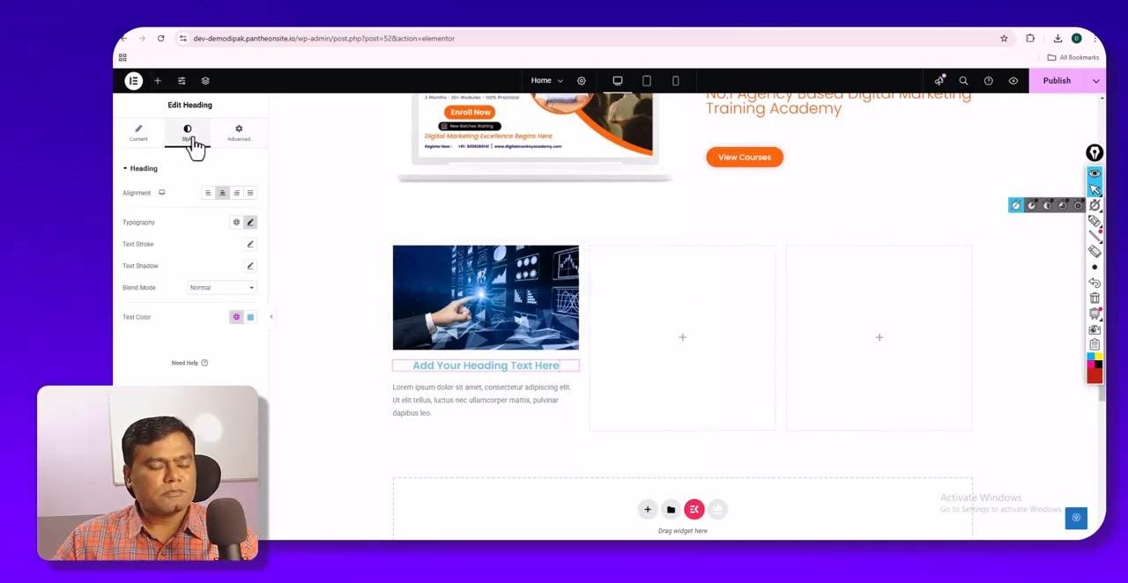
left_click(251, 224)
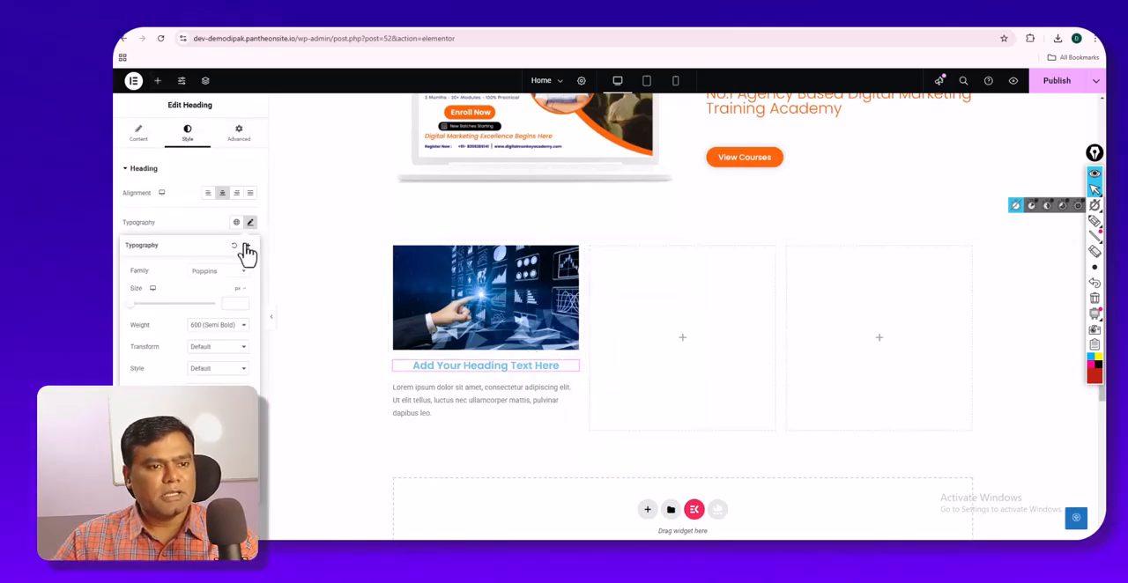
left_click(236, 243)
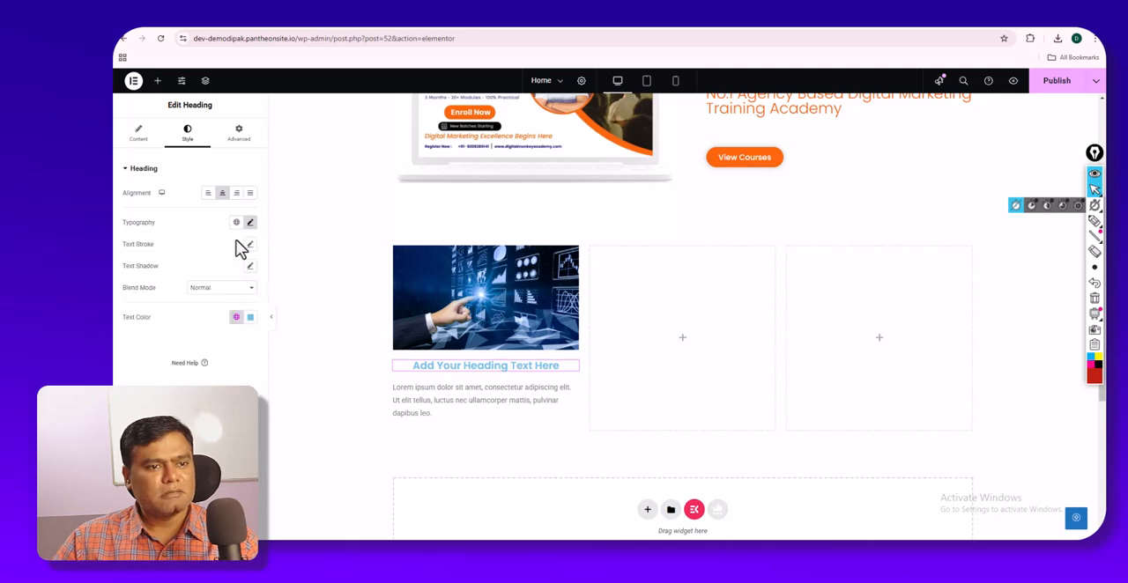
left_click(237, 317)
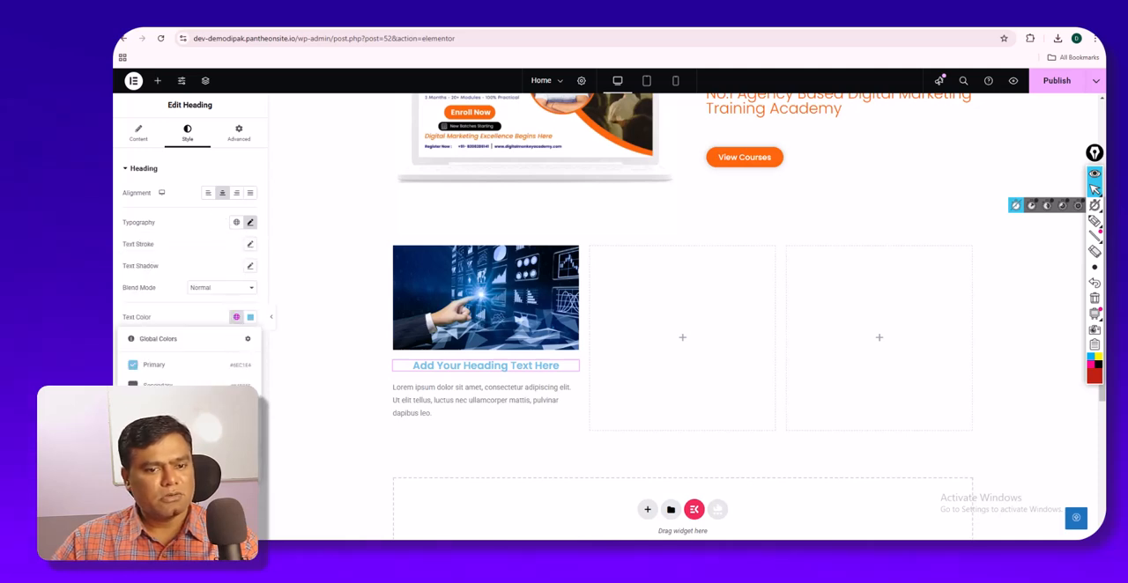
left_click(155, 448)
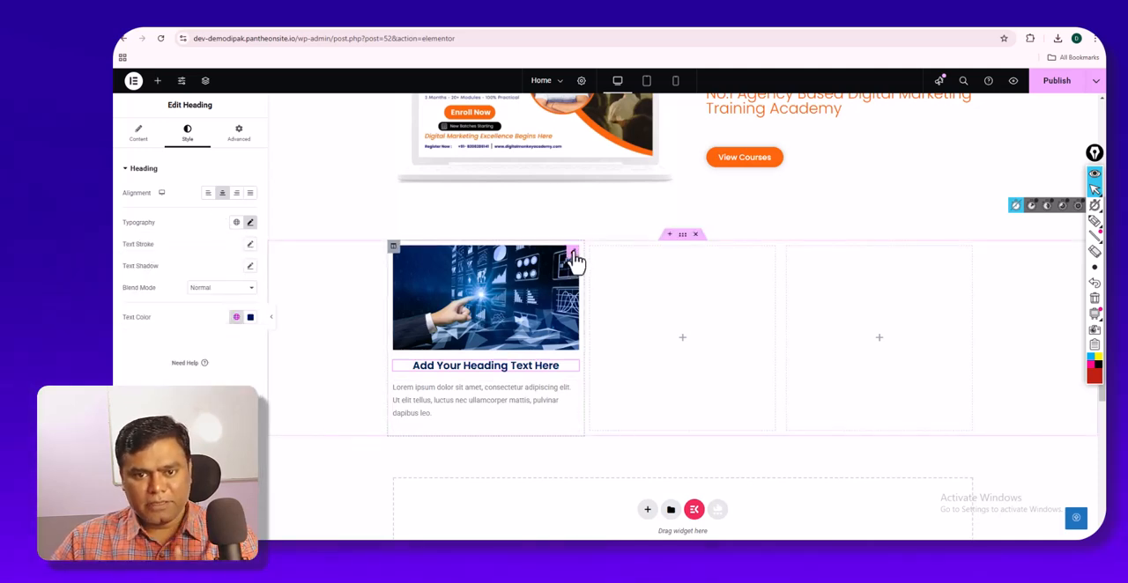
- Try copying only the first column's image into the second column, and delete the pasted image
right_click(574, 260)
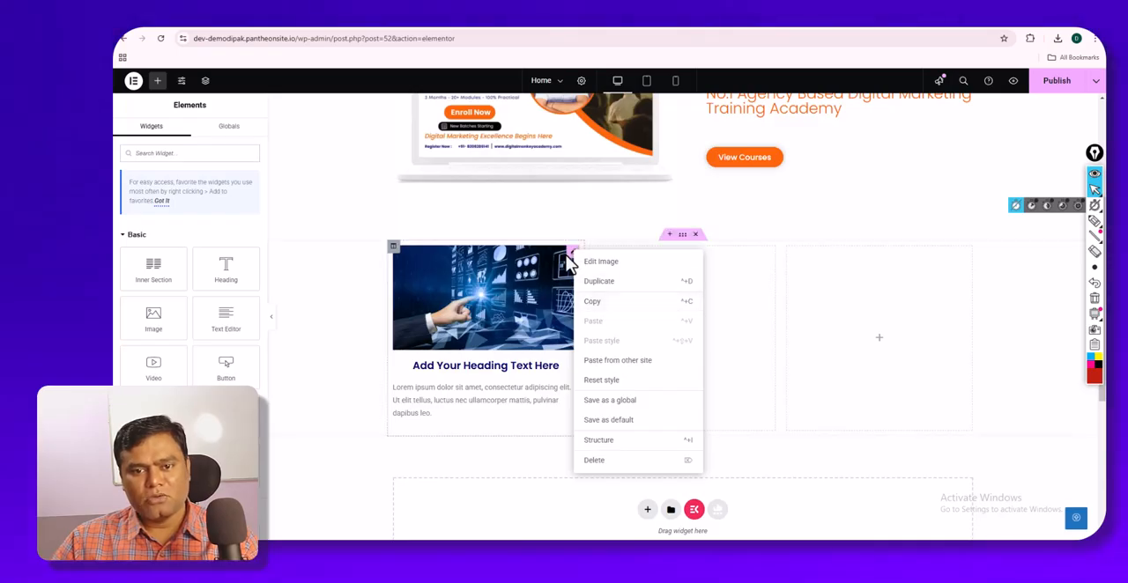
right_click(569, 255)
right_click(567, 253)
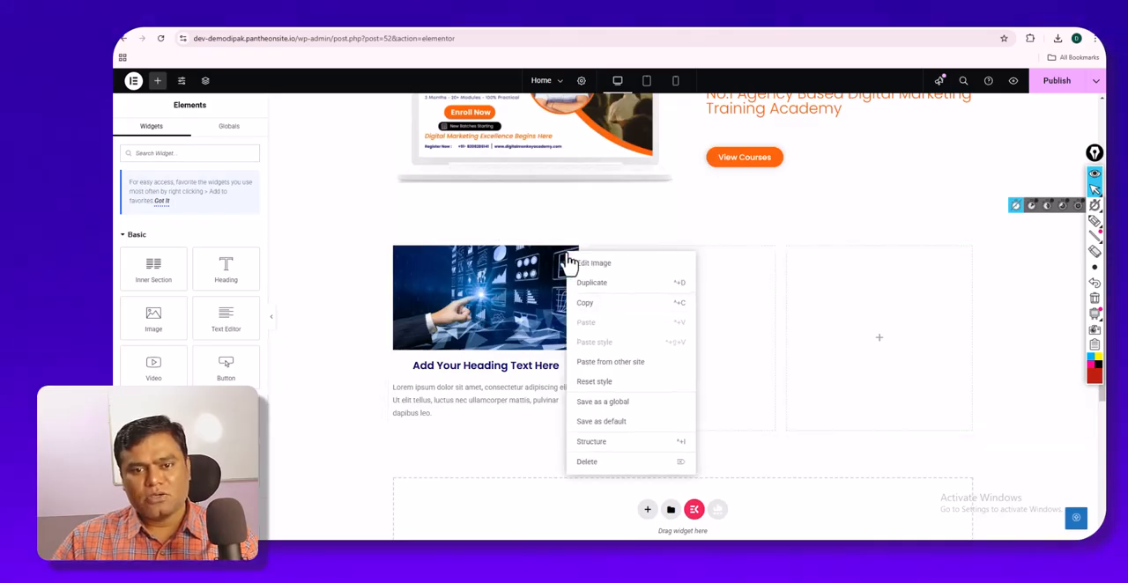
left_click(585, 313)
right_click(660, 311)
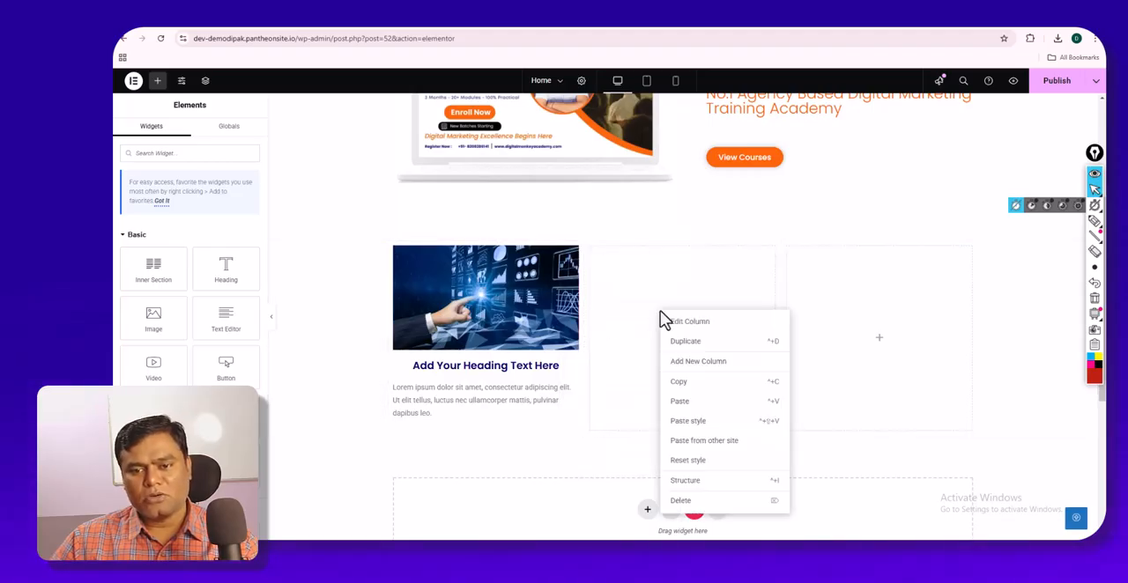
left_click(681, 402)
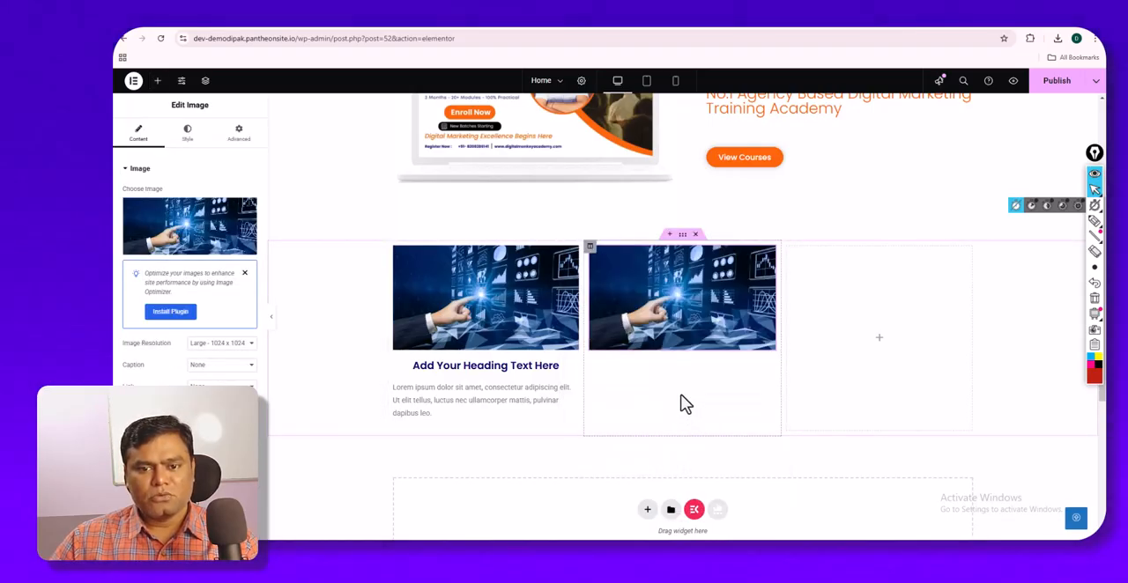
right_click(728, 278)
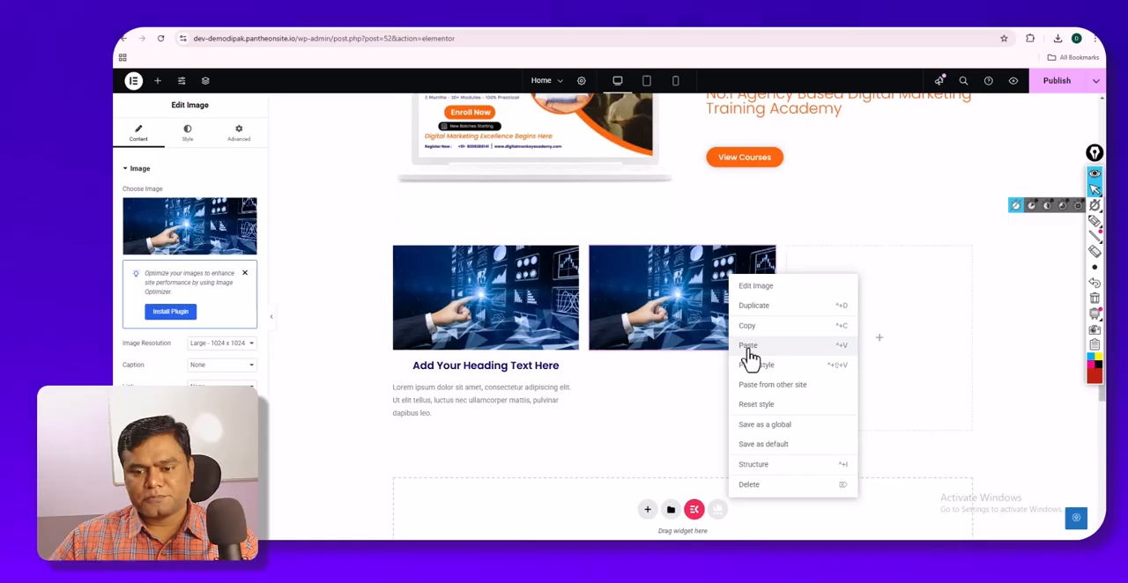
left_click(748, 485)
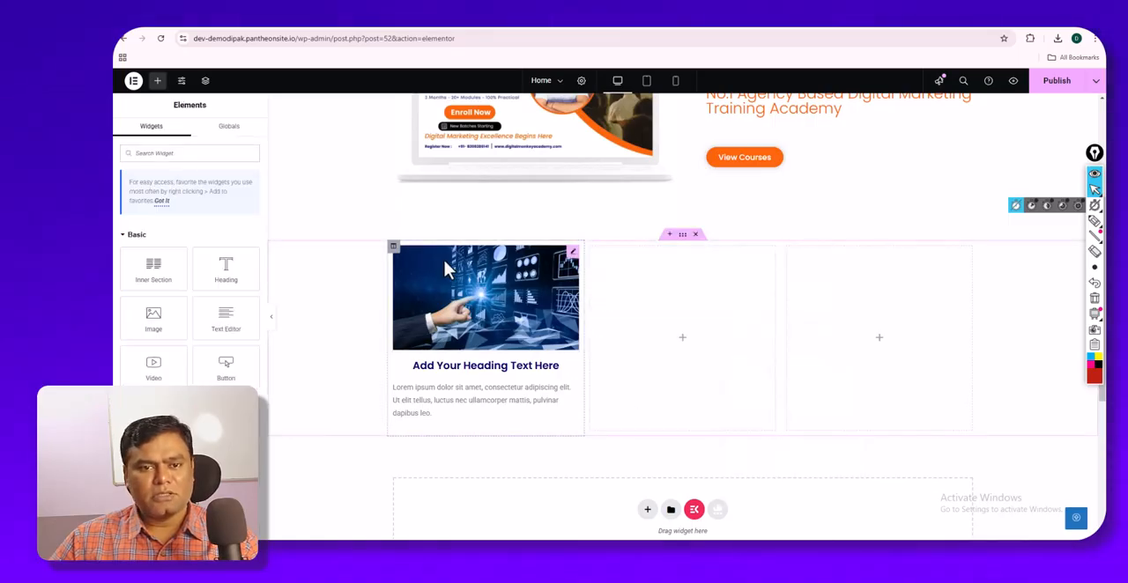
- Copy the whole first column with its image, heading and text, and paste it twice after the empty second column
right_click(396, 250)
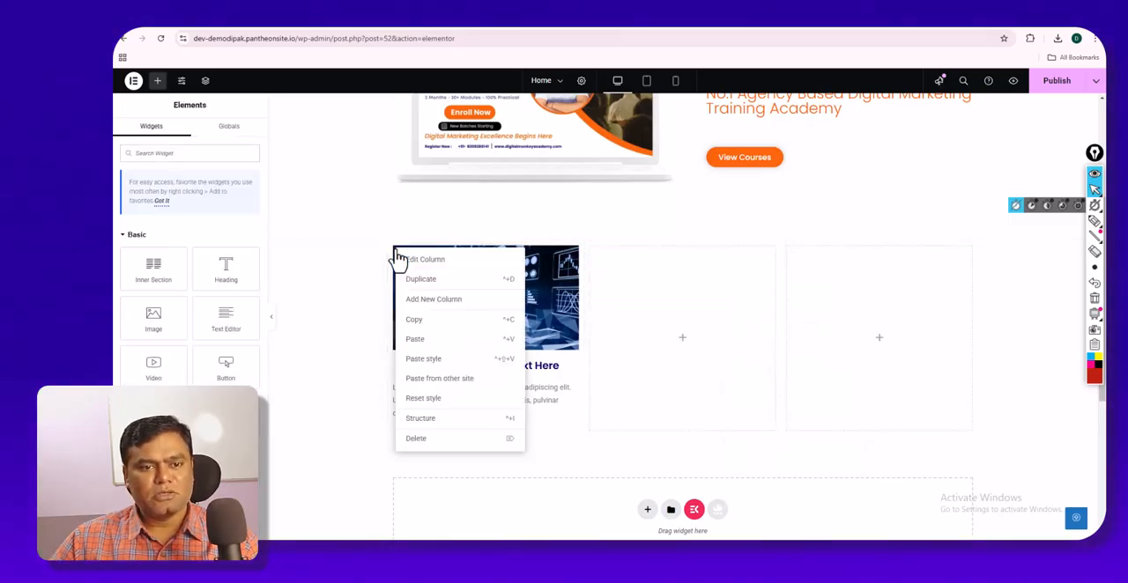
left_click(423, 321)
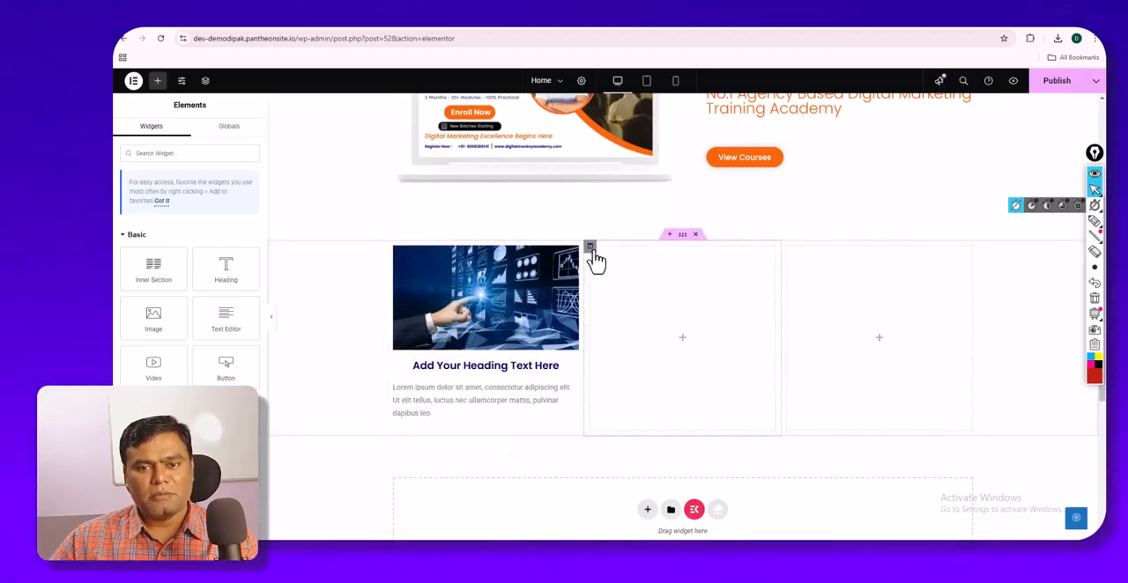
right_click(591, 251)
left_click(615, 341)
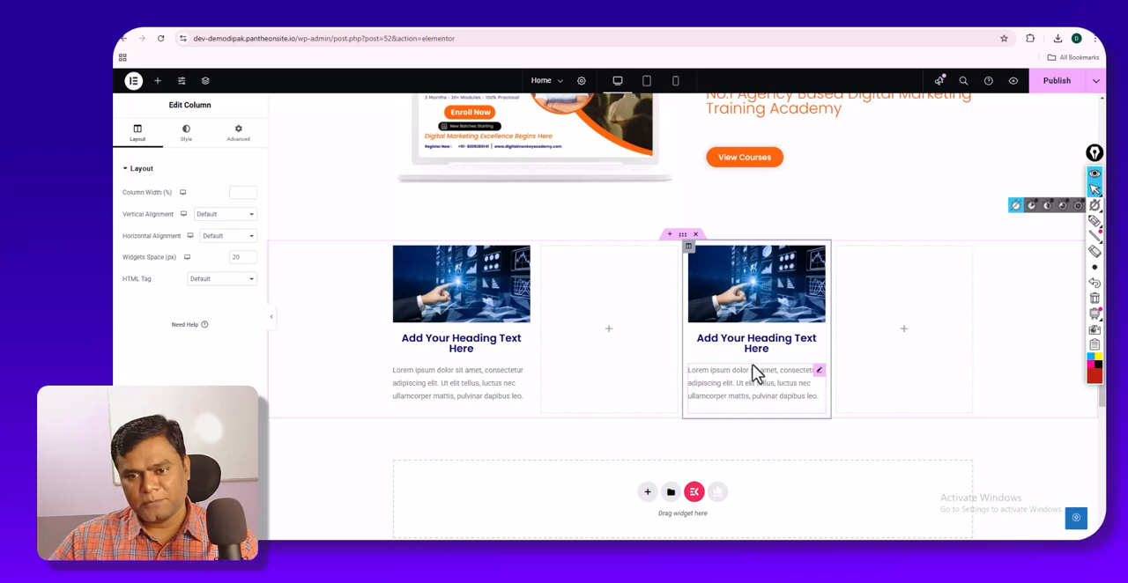
right_click(542, 249)
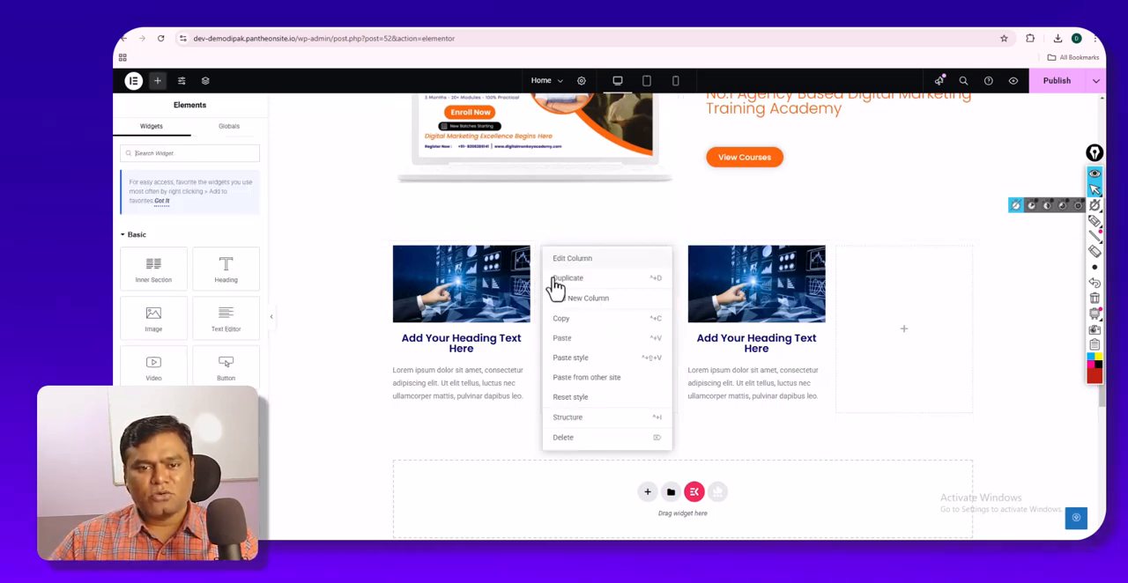
left_click(565, 342)
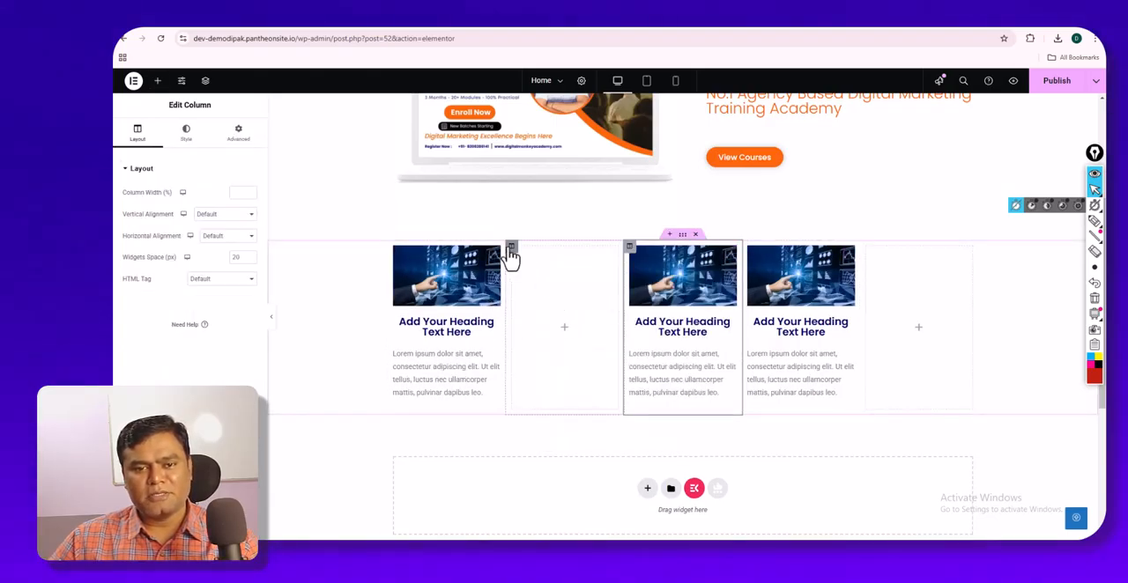
- Delete the two empty columns so that only the three filled columns remain in the section
right_click(511, 255)
left_click(531, 446)
right_click(836, 248)
left_click(858, 443)
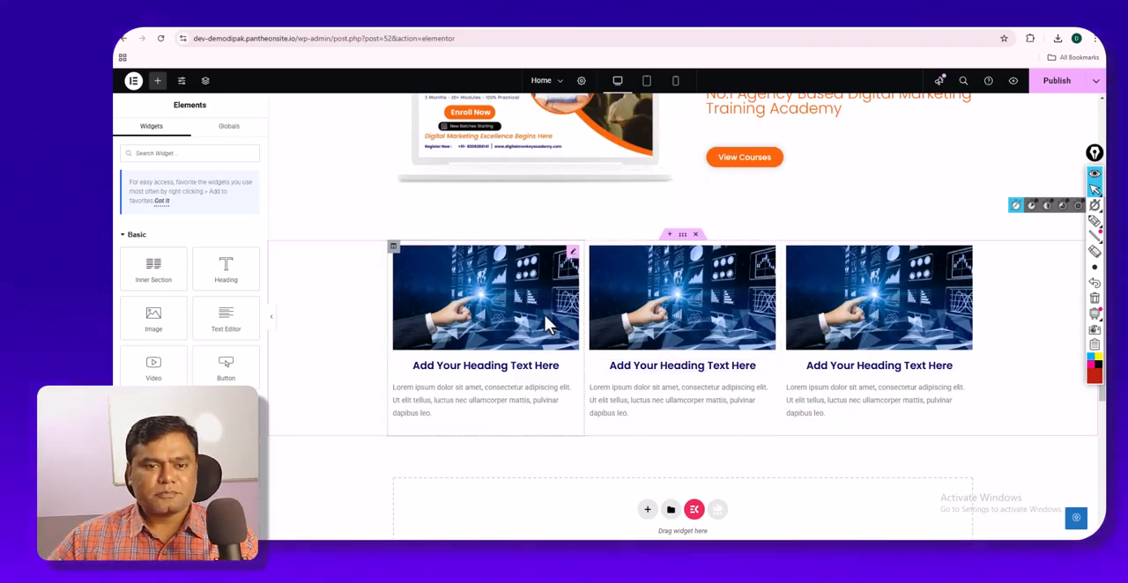
- Round the corners of the first column's image and preview the section without the editing panel
left_click(572, 255)
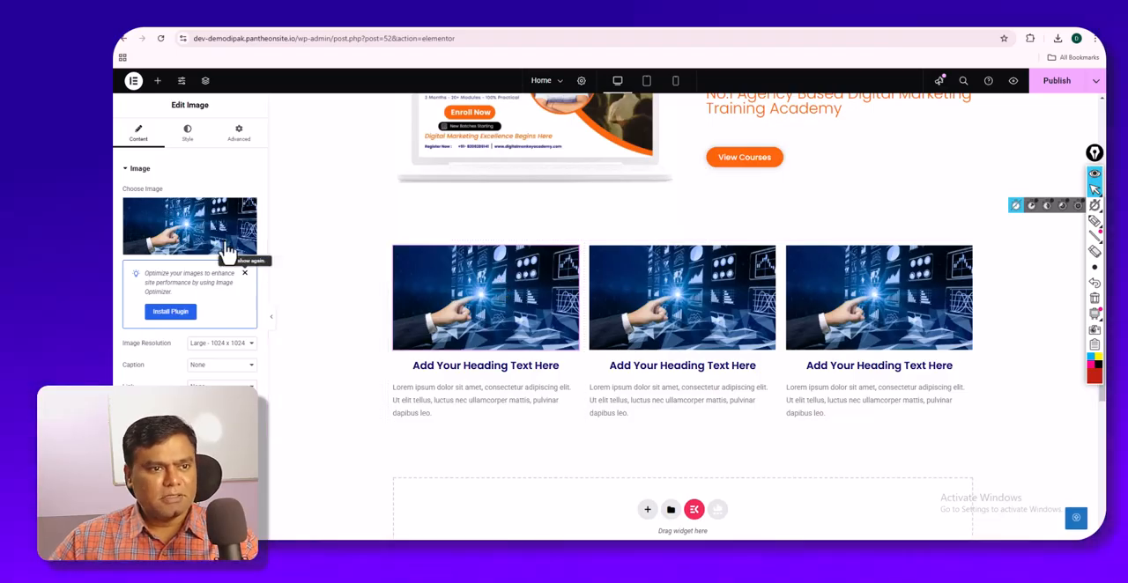
left_click(190, 137)
scroll(199, 291, "down", 1)
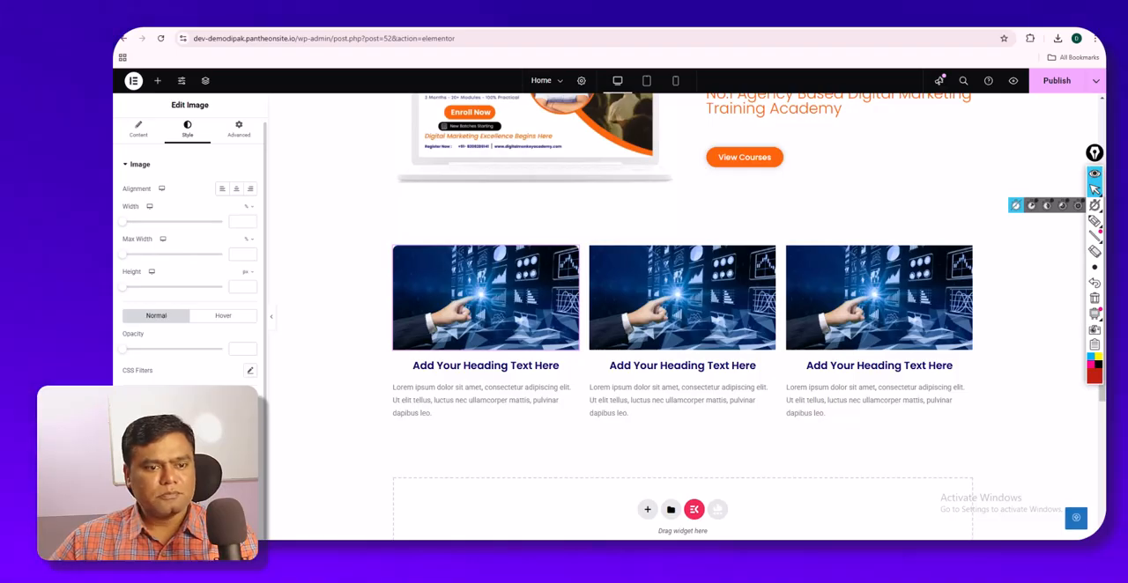
left_click(272, 317)
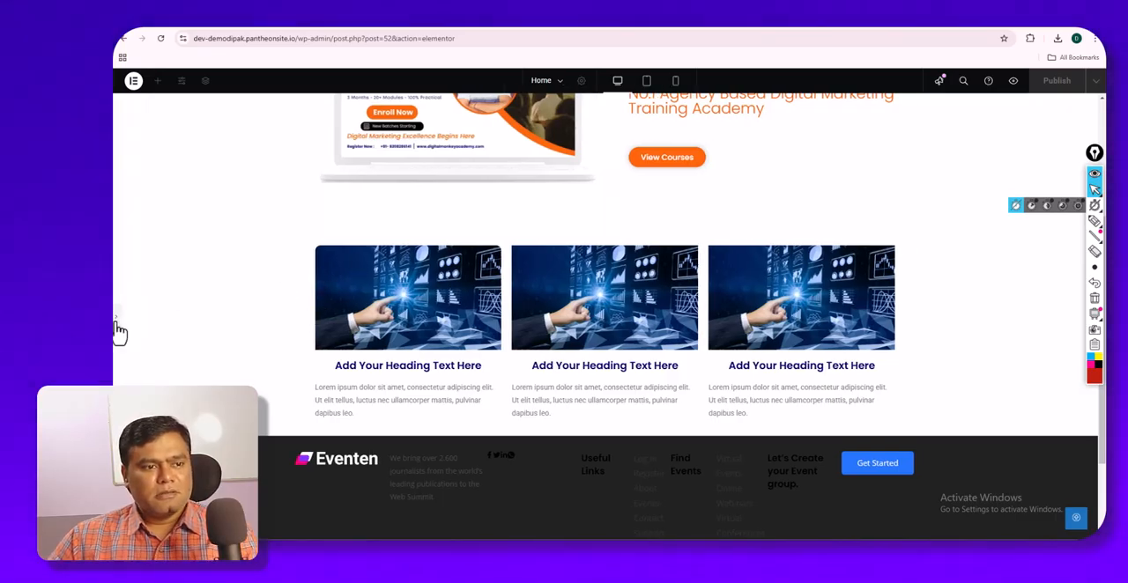
left_click(122, 334)
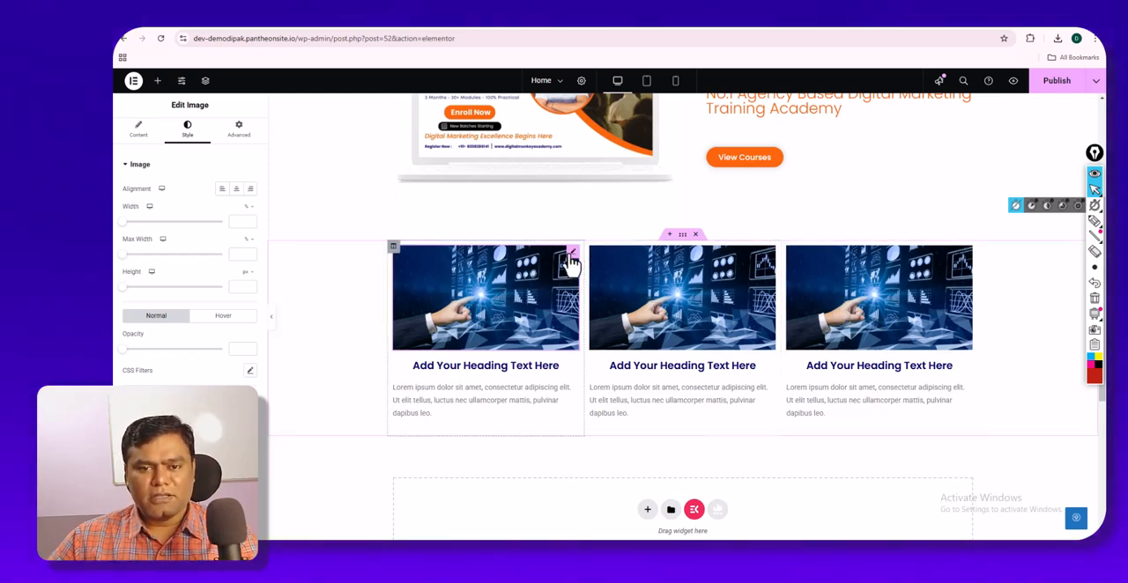
- Copy the first column's rounded image style onto the second and third columns' images and preview the section
right_click(572, 261)
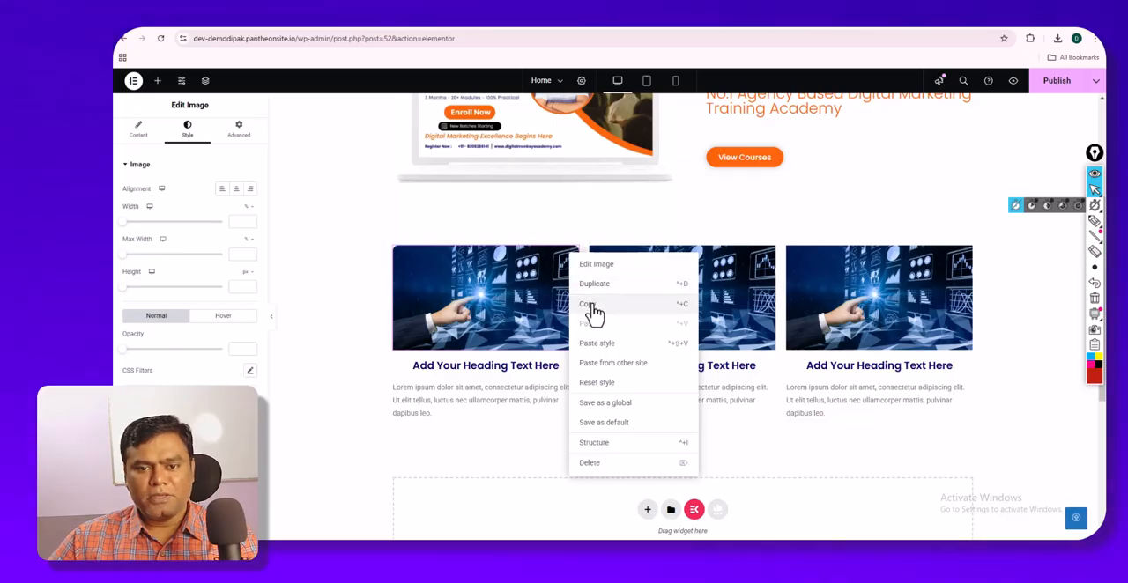
left_click(594, 313)
right_click(578, 261)
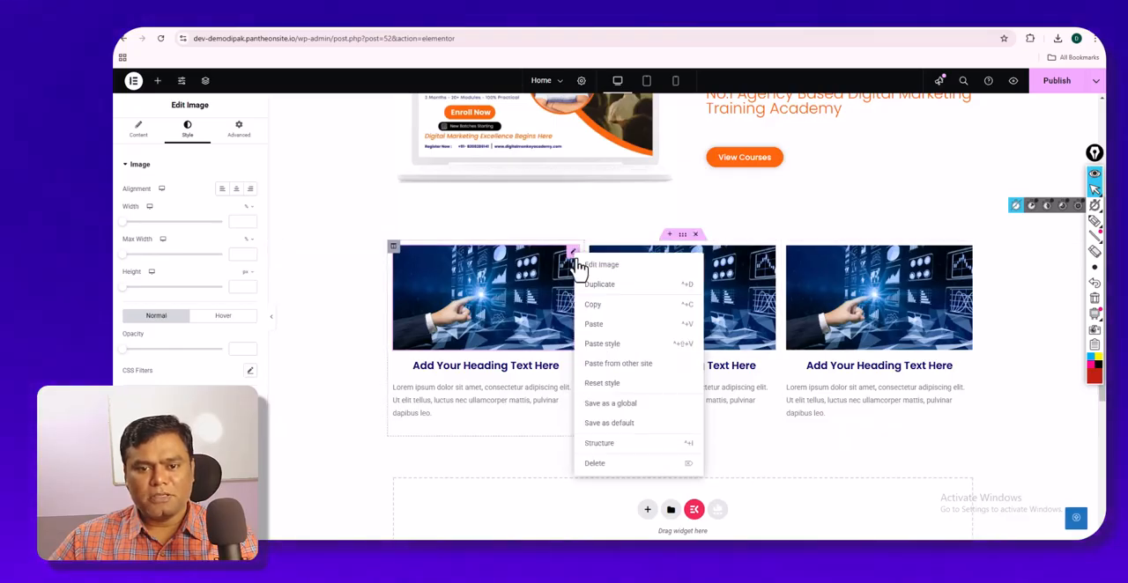
left_click(597, 323)
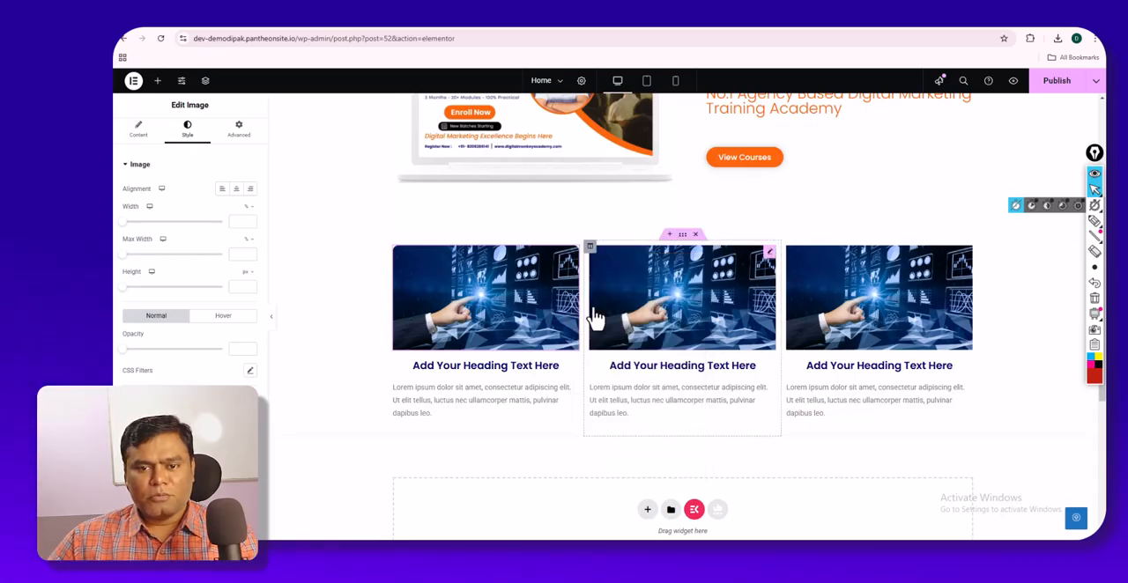
right_click(769, 259)
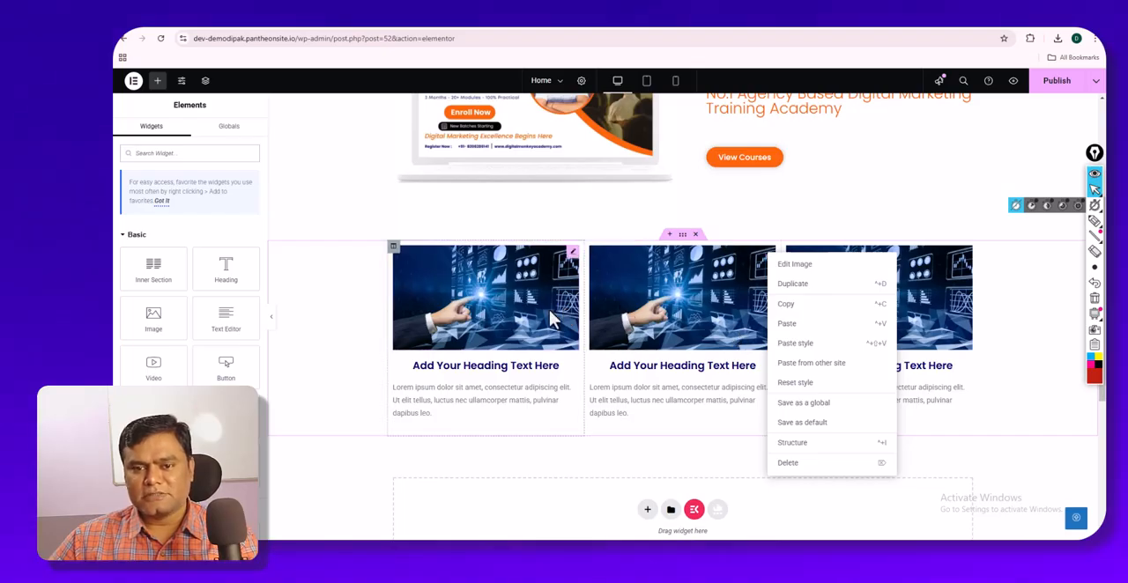
left_click(776, 346)
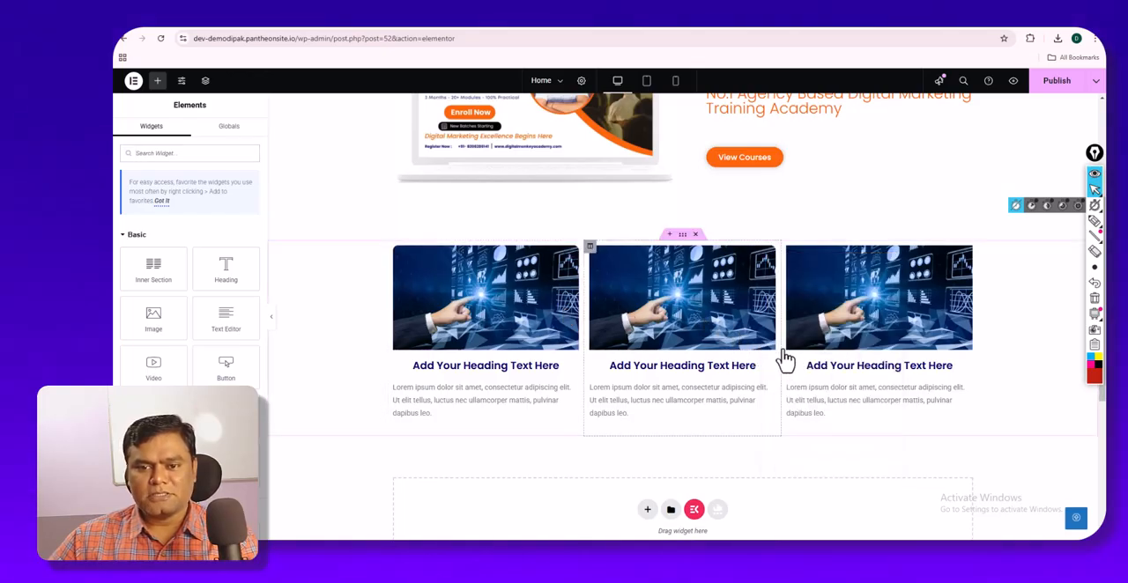
right_click(926, 265)
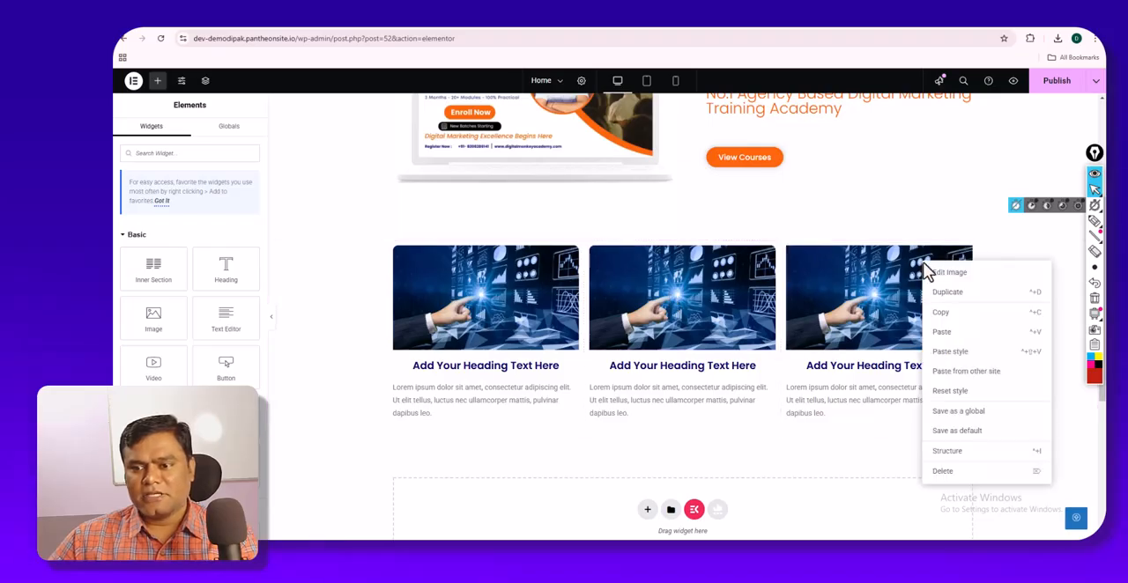
left_click(943, 351)
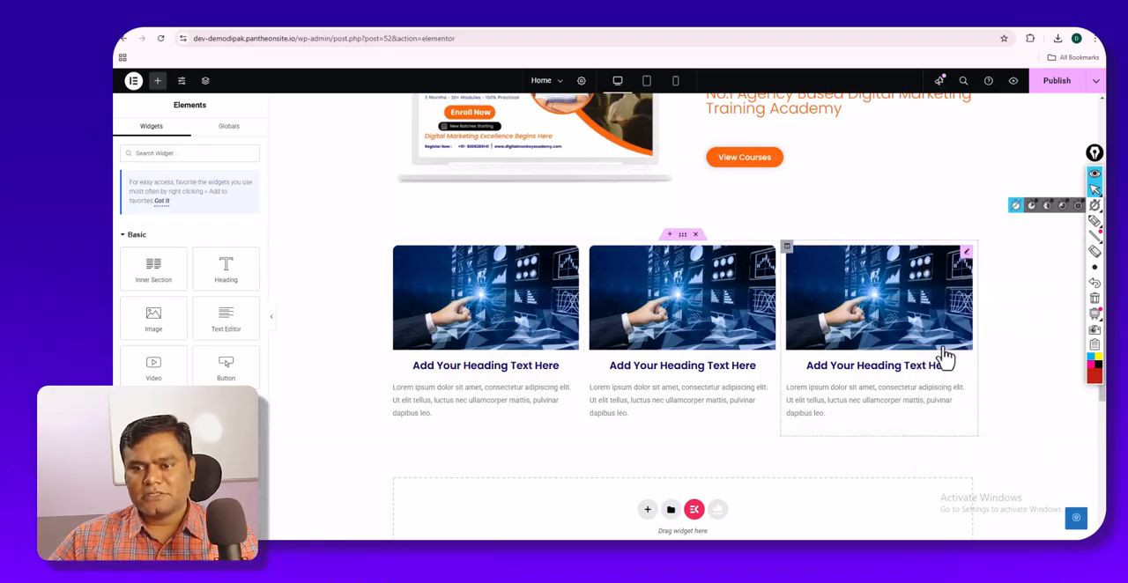
left_click(273, 323)
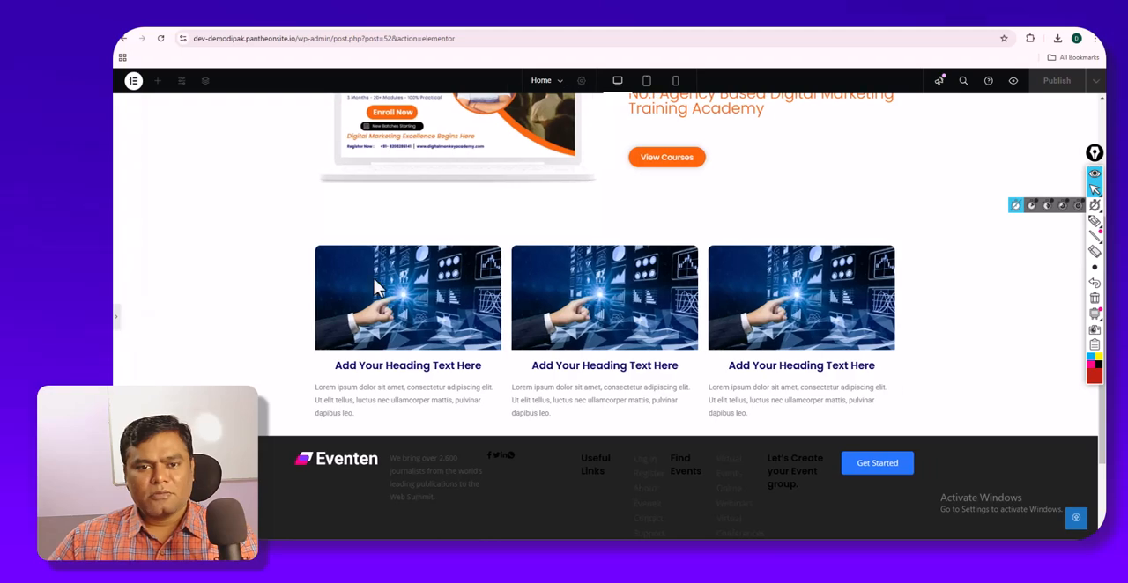
left_click(116, 322)
scroll(599, 291, "up", 3)
scroll(599, 292, "down", 6)
scroll(598, 292, "up", 2)
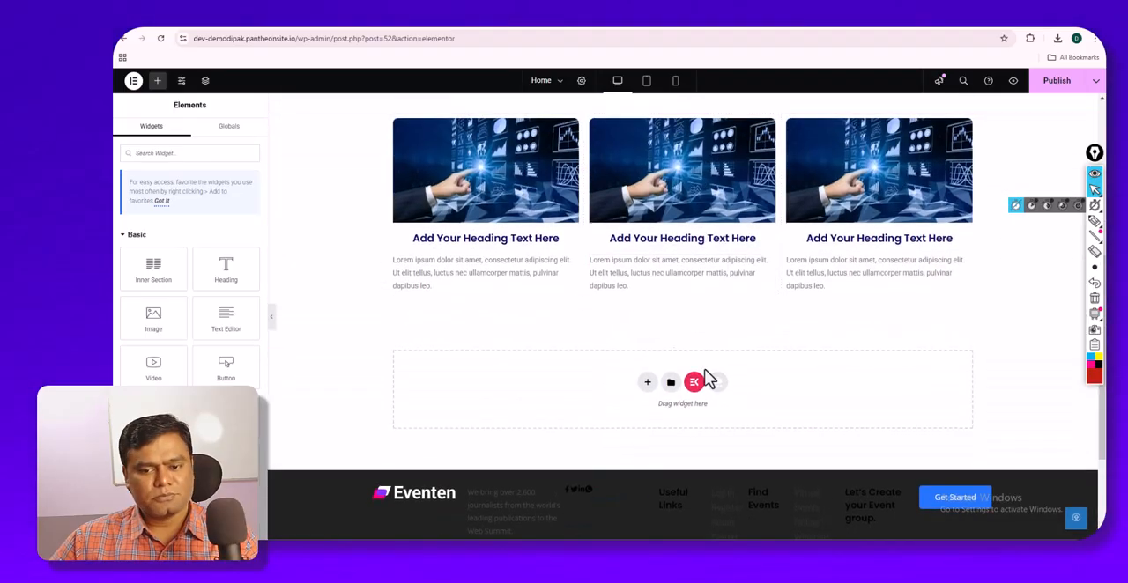